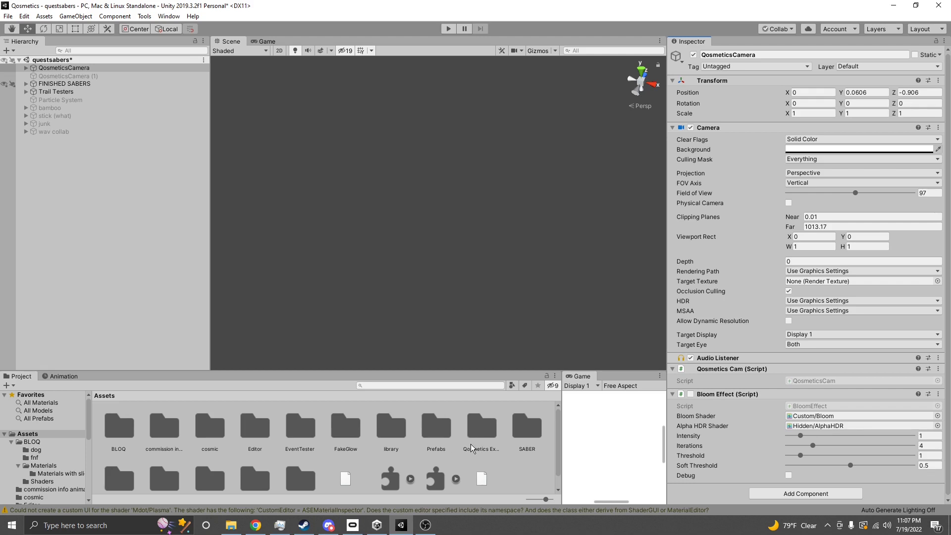
pyautogui.rightClick(721, 395)
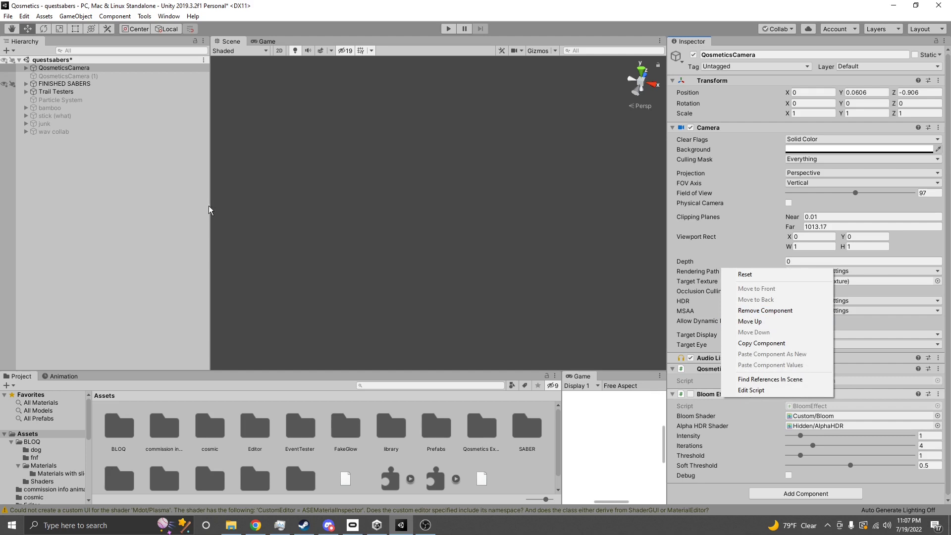
pyautogui.click(58, 150)
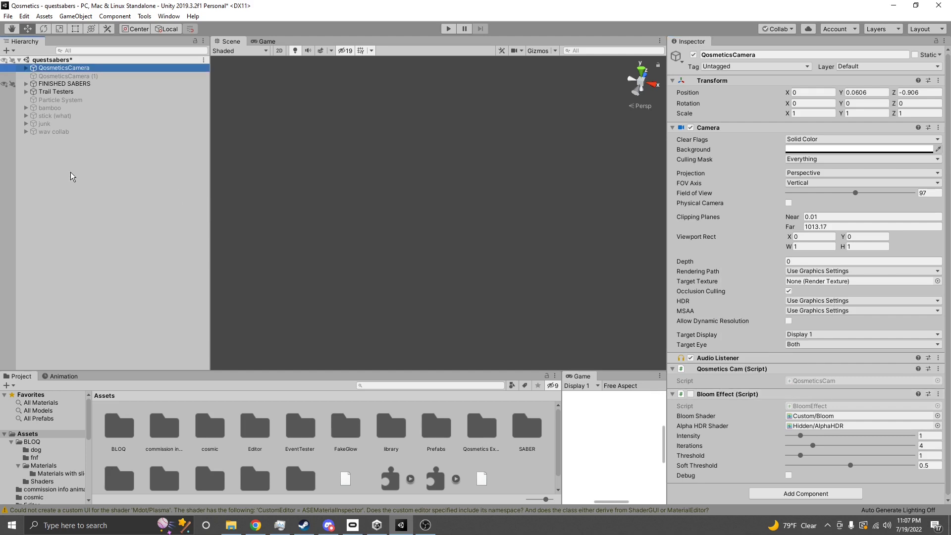
pyautogui.rightClick(88, 217)
pyautogui.click(114, 193)
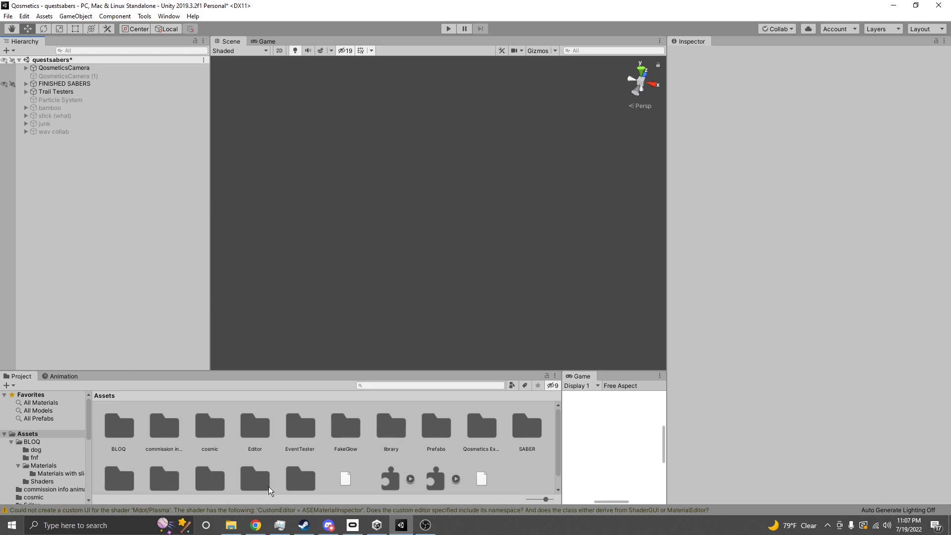
# Step: Switch to Discord and open the Beat Saber modding server's pc-3d-modeling channel
pyautogui.click(328, 527)
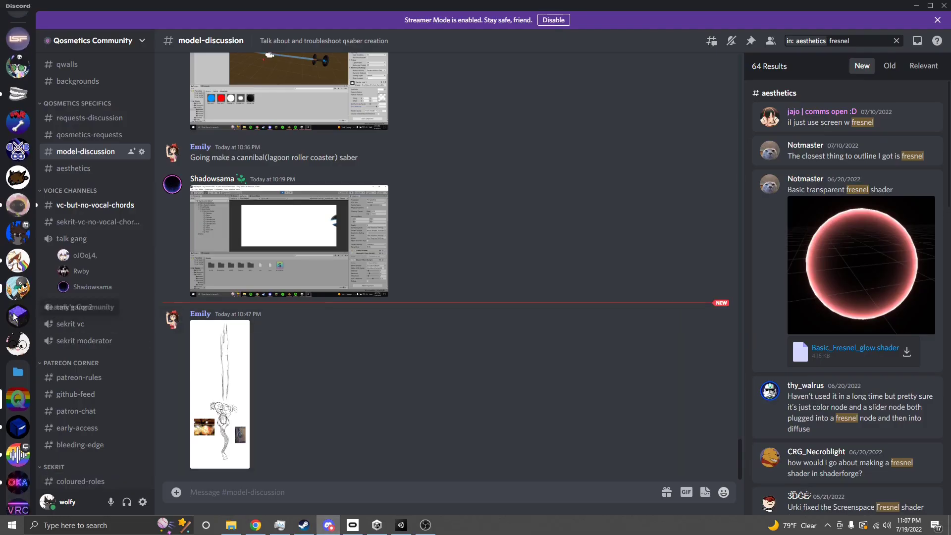
pyautogui.click(17, 225)
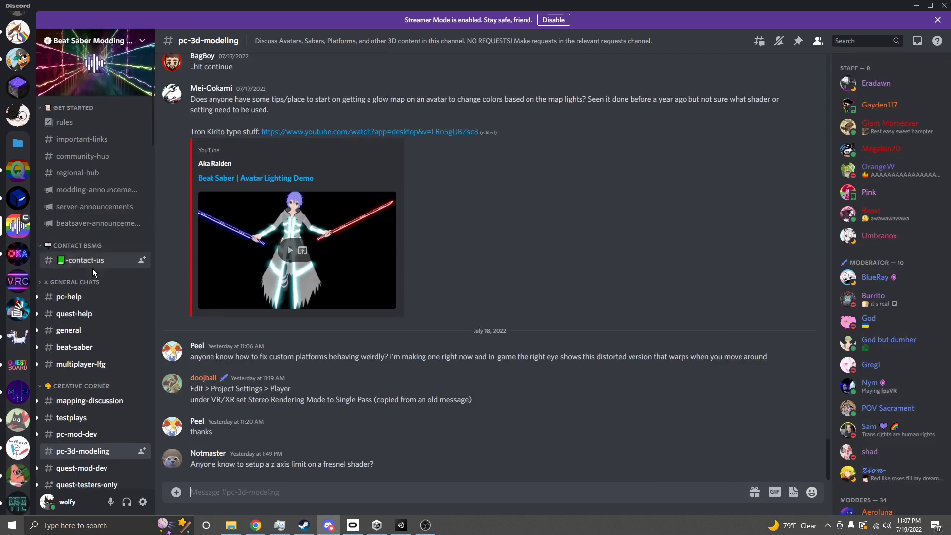
pyautogui.scroll(-1, 78, 334)
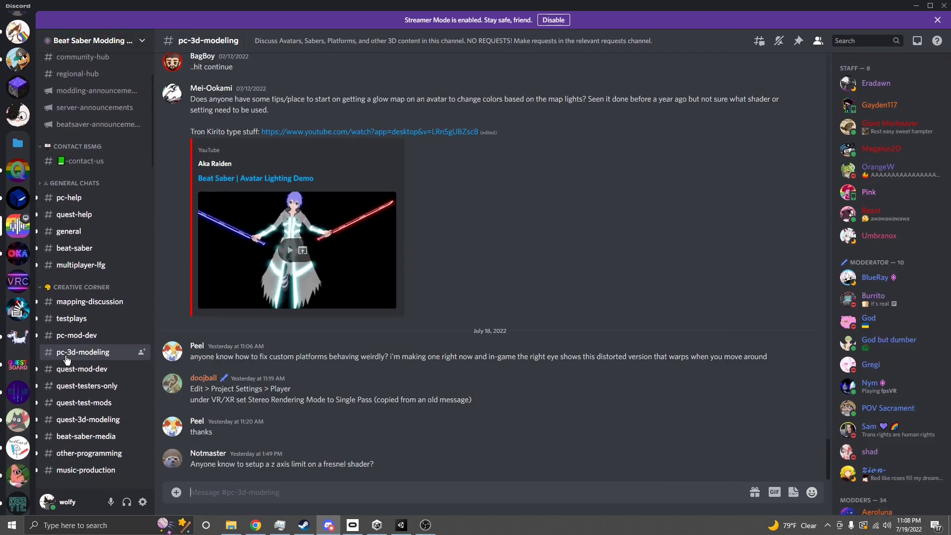
# Step: Find the InGameShaders package among the pinned messages of the pc-3d-modeling channel and highlight its description
pyautogui.click(798, 42)
pyautogui.scroll(-5, 690, 173)
pyautogui.scroll(-10, 675, 198)
pyautogui.scroll(-12, 654, 269)
pyautogui.scroll(-10, 655, 273)
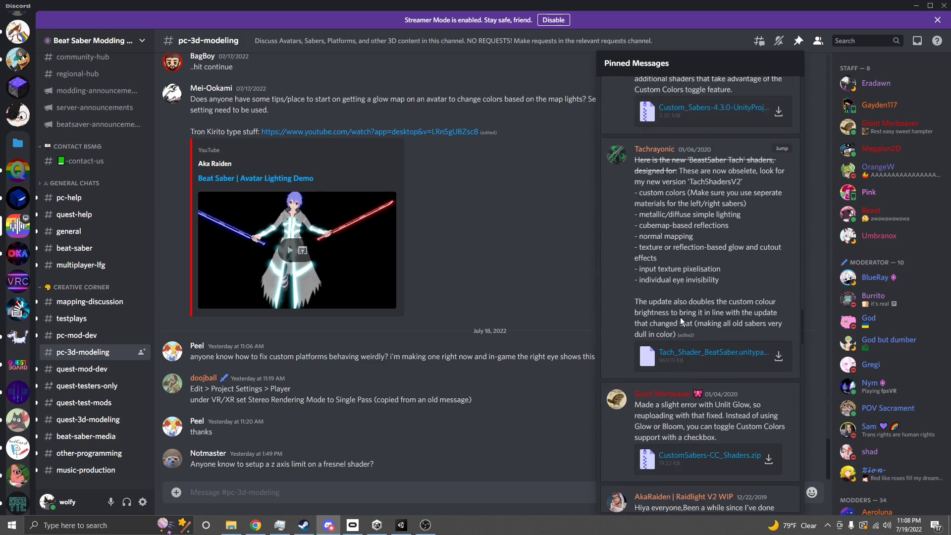
pyautogui.scroll(-10, 678, 317)
pyautogui.scroll(-10, 673, 315)
pyautogui.moveTo(635, 233); pyautogui.dragTo(690, 262)
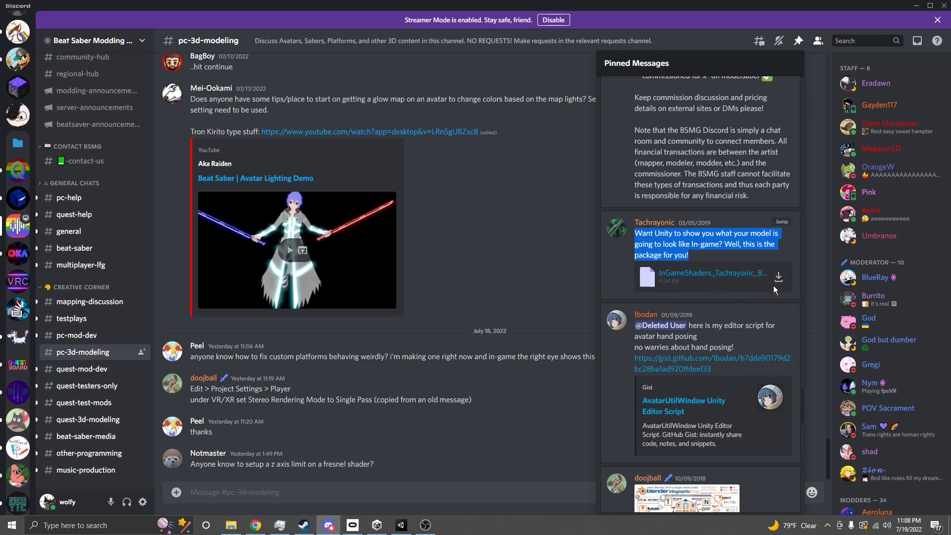
# Step: Switch to Unity and try to import the InGameShaders package from the New folder (2) download folder into Assets
pyautogui.click(231, 524)
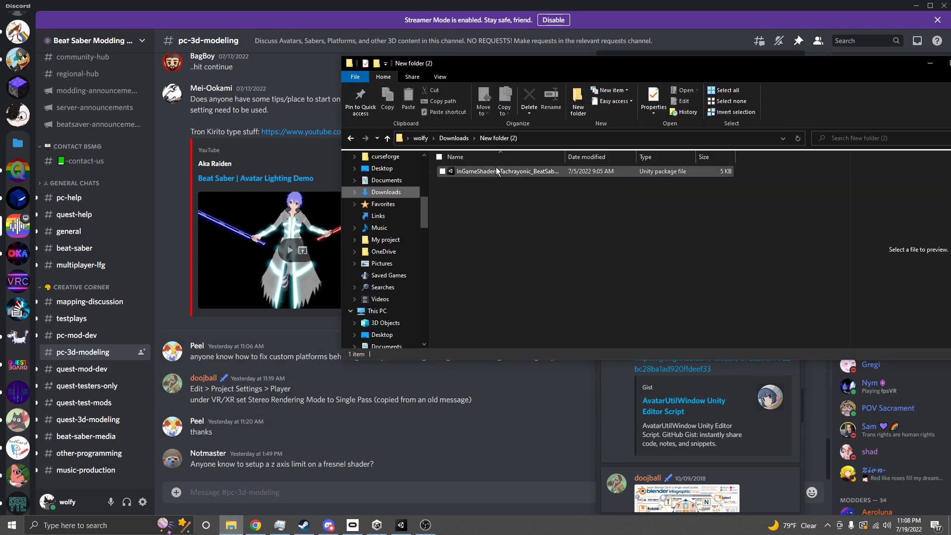
pyautogui.click(399, 524)
pyautogui.click(231, 524)
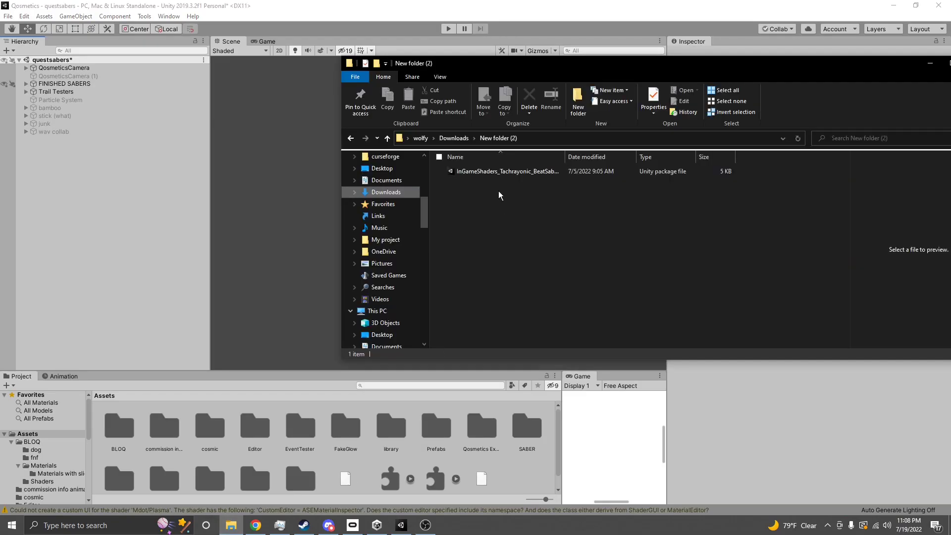
pyautogui.moveTo(471, 171); pyautogui.dragTo(399, 403)
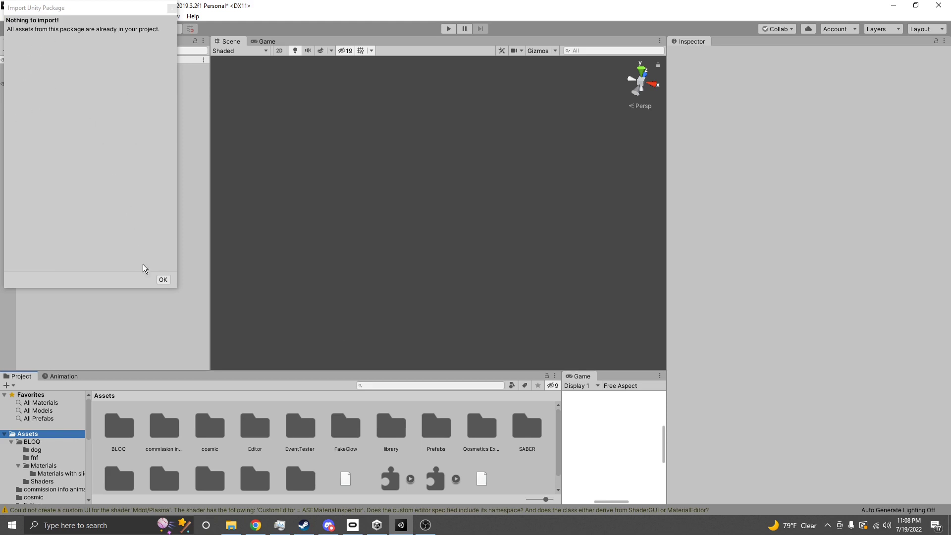
pyautogui.click(163, 281)
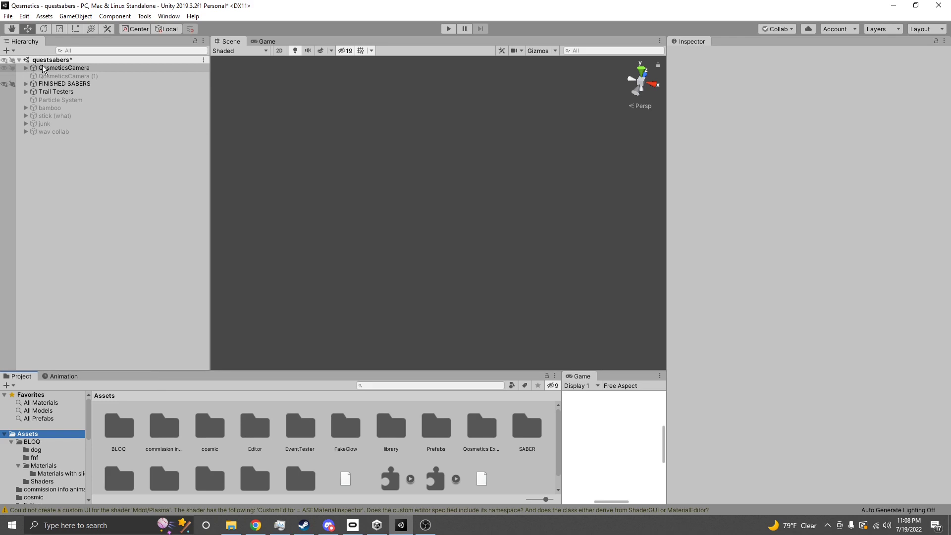
# Step: Search the addable components of QosmeticsCamera for bloom, then enable the camera's existing Bloom Effect script
pyautogui.click(77, 69)
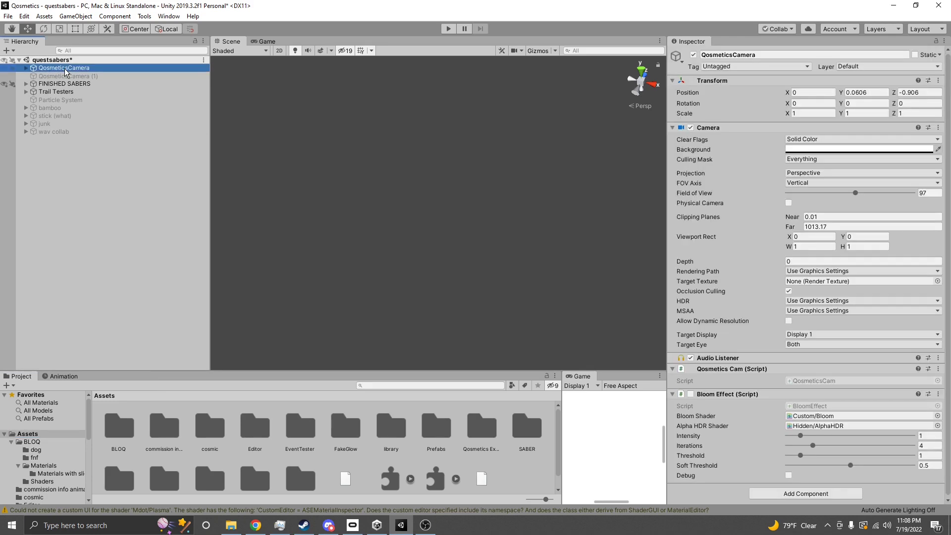
pyautogui.click(788, 493)
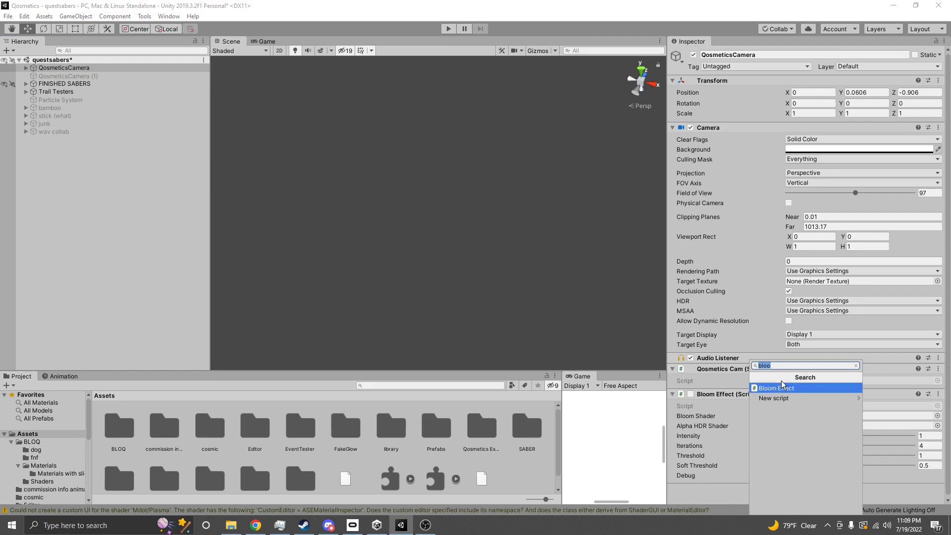
pyautogui.write('bloom,')
pyautogui.press('BackSpace')
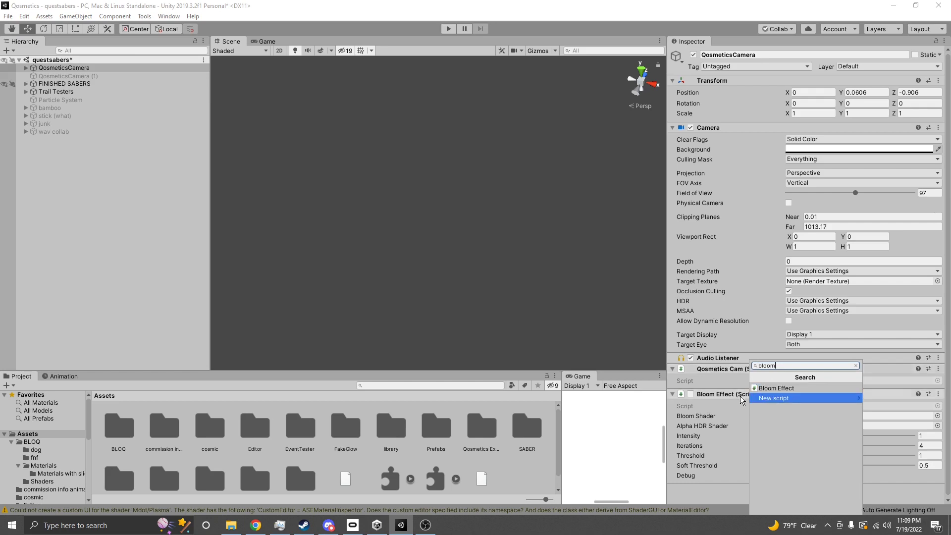
pyautogui.click(703, 492)
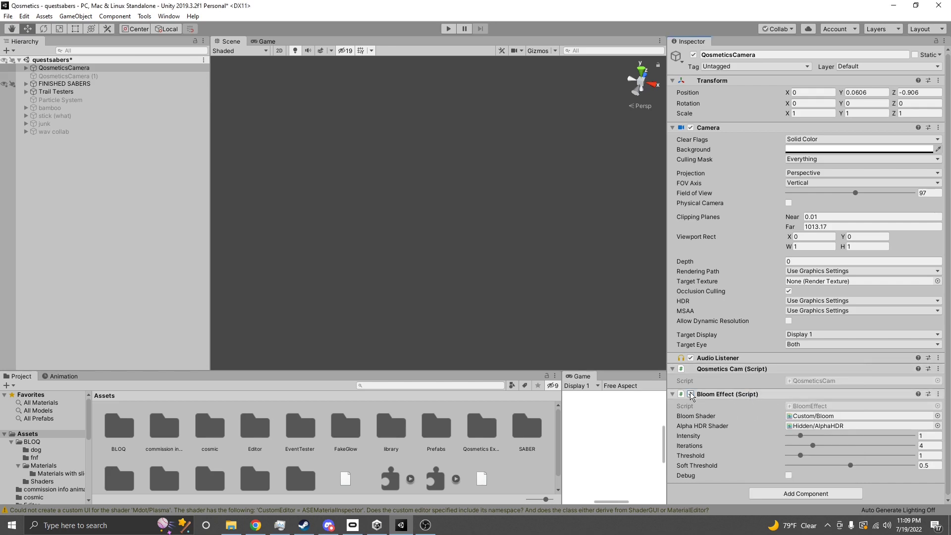
# Step: Show the skybox in the Scene view
pyautogui.click(330, 51)
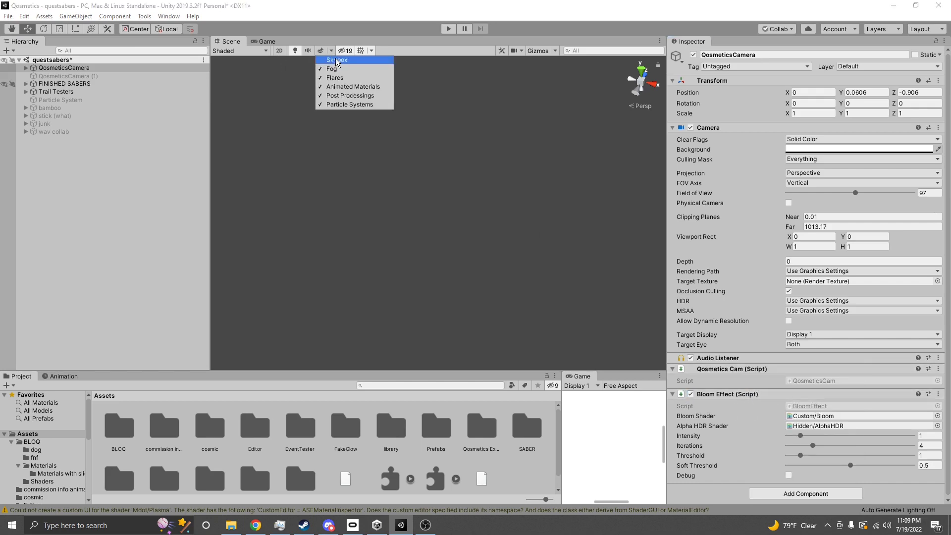
pyautogui.click(360, 62)
pyautogui.moveTo(449, 156); pyautogui.dragTo(485, 153, button='right')
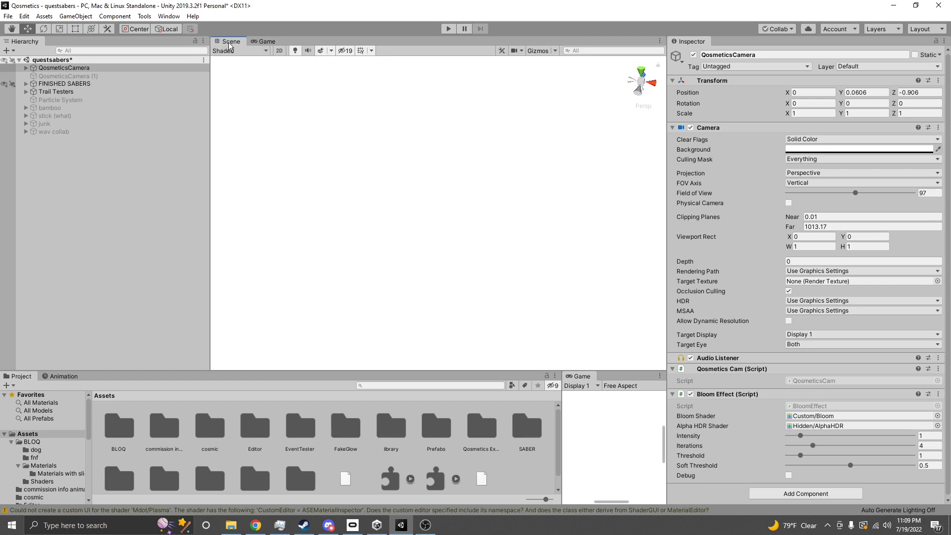
# Step: Hide the skybox in the Scene view and clear the object selection
pyautogui.click(332, 51)
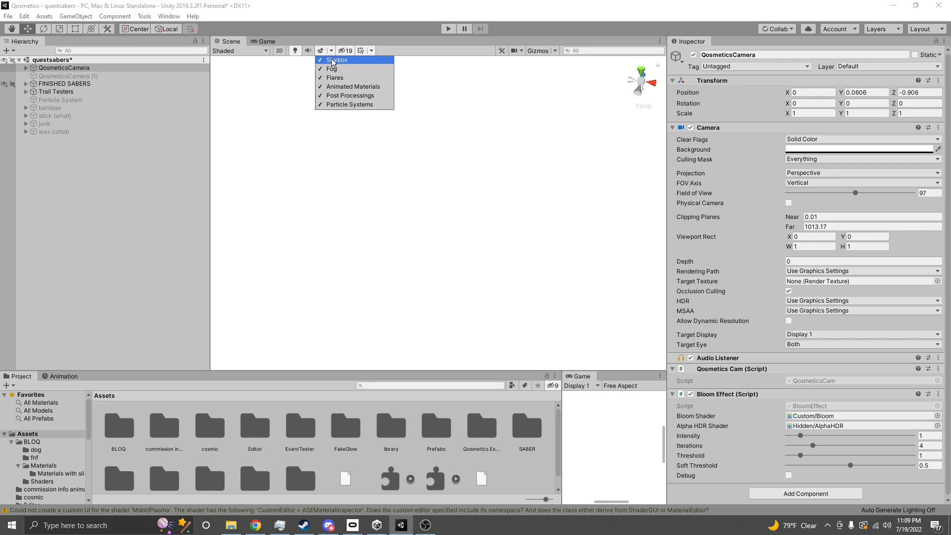
pyautogui.click(333, 60)
pyautogui.click(298, 252)
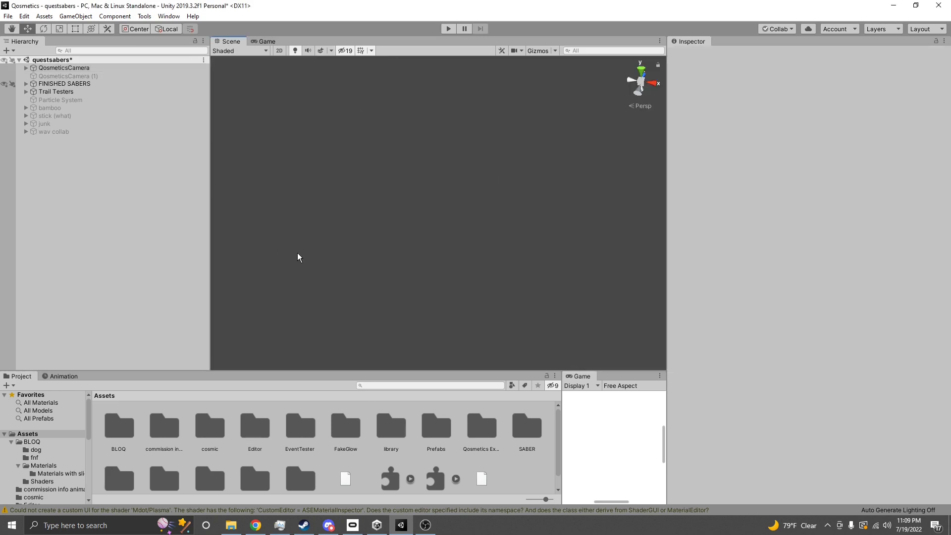
pyautogui.moveTo(508, 236); pyautogui.dragTo(483, 243, button='right')
pyautogui.moveTo(385, 248); pyautogui.dragTo(416, 240, button='right')
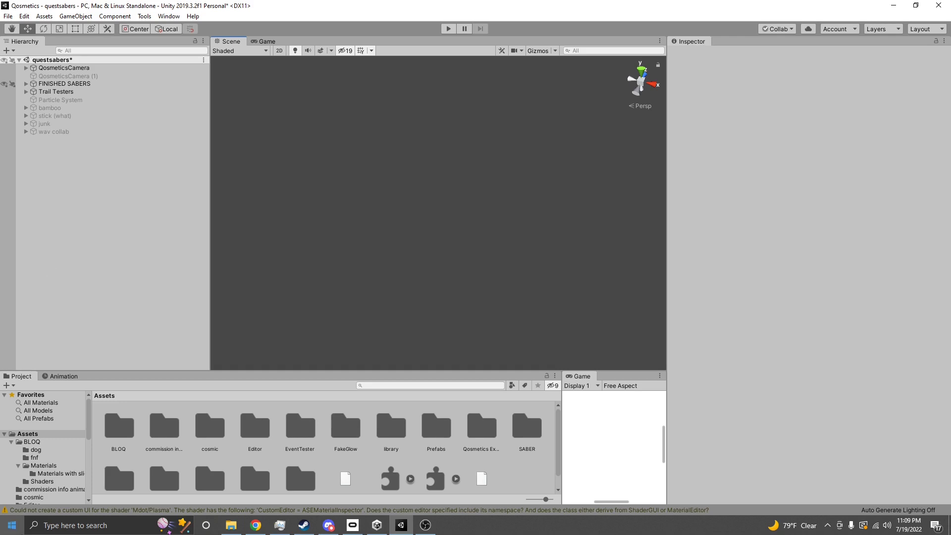
# Step: Launch Blender and start a new General file
pyautogui.click(128, 530)
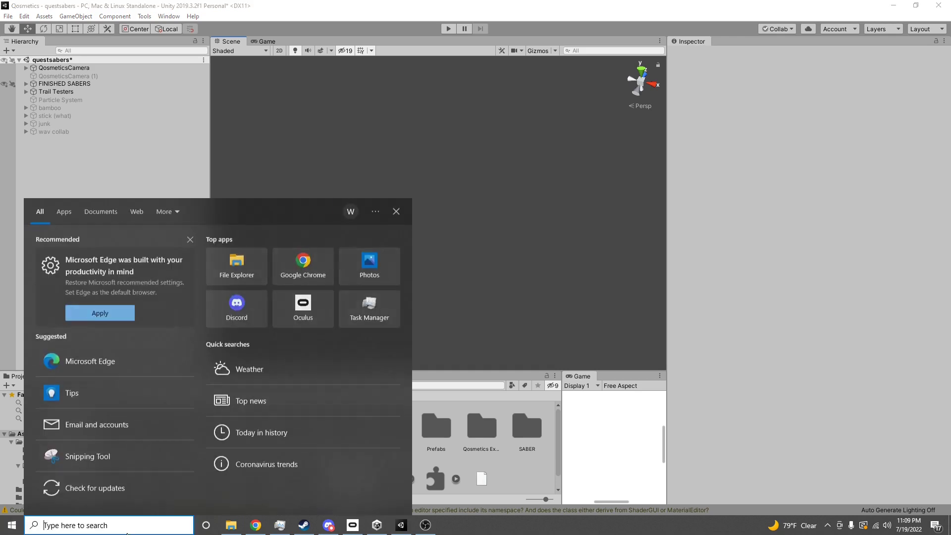
pyautogui.write('ble')
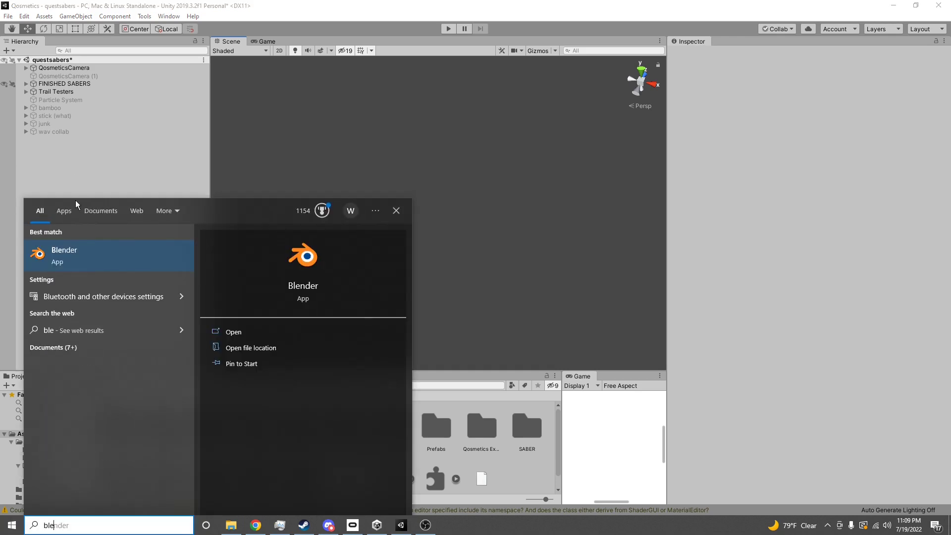
pyautogui.click(51, 250)
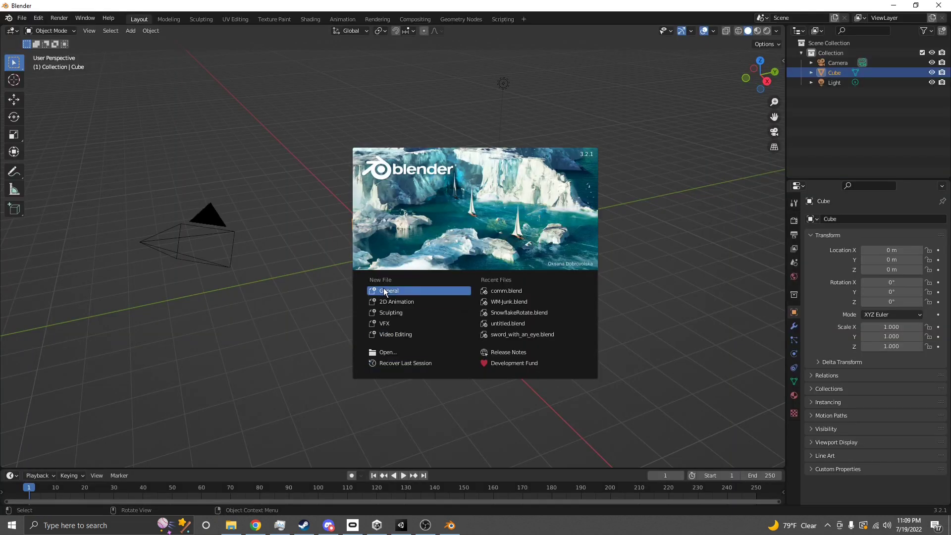
pyautogui.click(384, 289)
# Step: Close Blender without saving the file and return to Unity
pyautogui.moveTo(420, 251); pyautogui.dragTo(401, 239, button='middle')
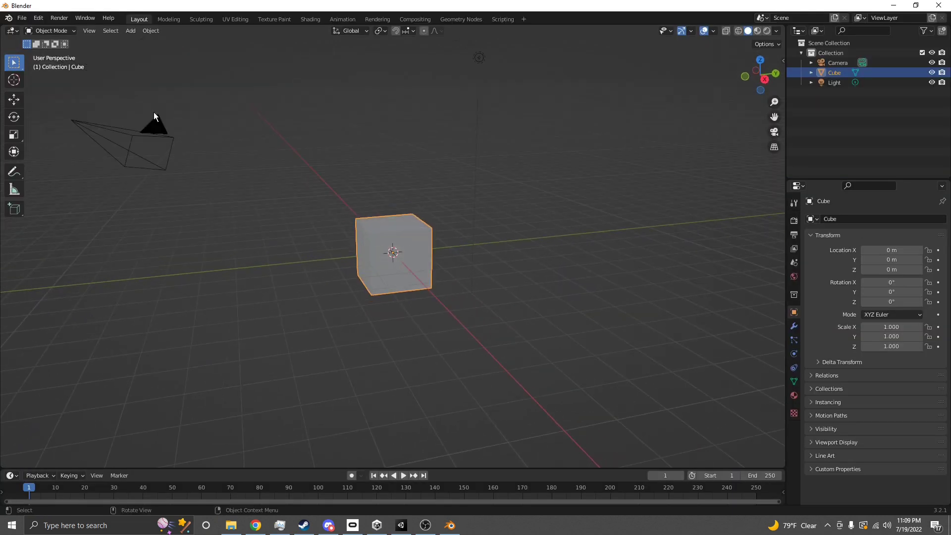
pyautogui.moveTo(490, 249); pyautogui.dragTo(440, 261, button='middle')
pyautogui.click(938, 5)
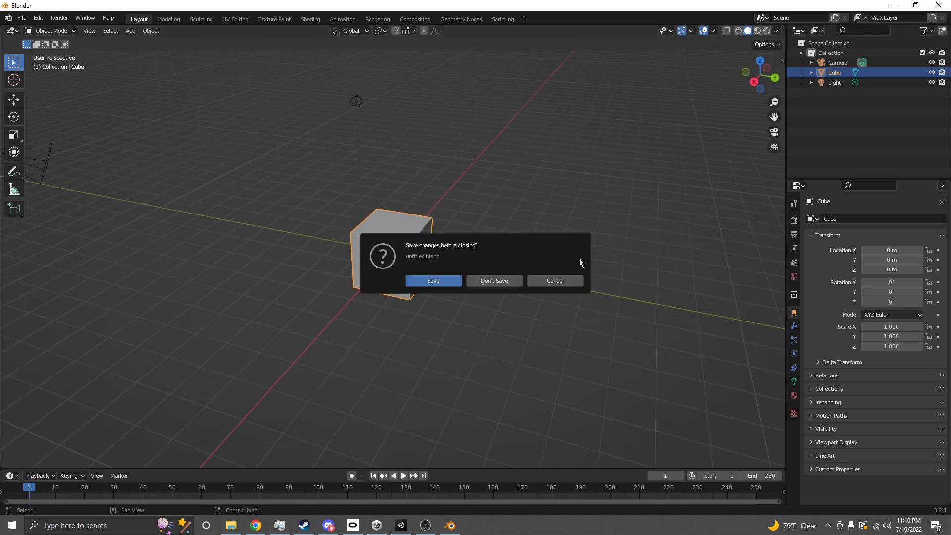
pyautogui.click(510, 281)
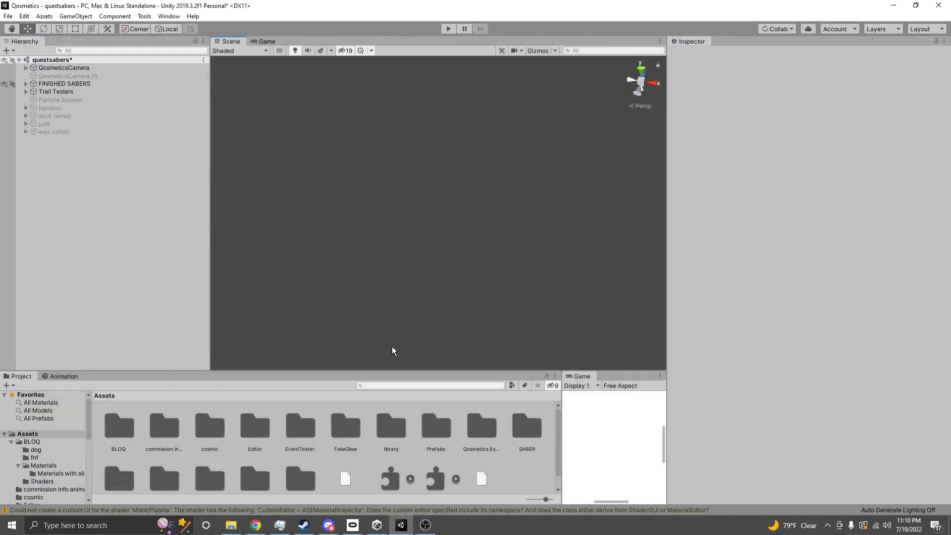
pyautogui.scroll(-3, 60, 453)
pyautogui.click(231, 524)
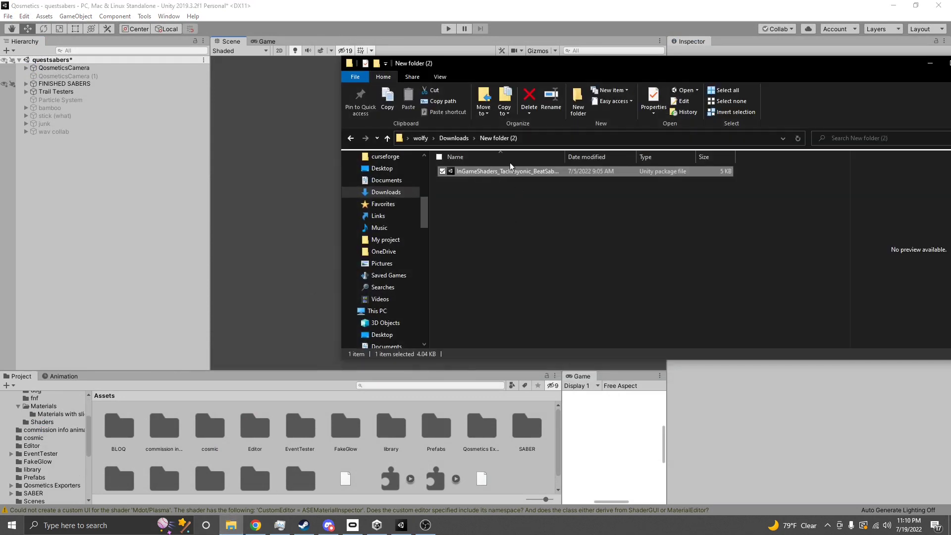
pyautogui.moveTo(493, 172); pyautogui.dragTo(538, 189)
pyautogui.click(78, 357)
# Step: Open the SABER folder in the project's assets
pyautogui.scroll(-1, 34, 465)
pyautogui.click(32, 464)
pyautogui.scroll(-1, 268, 440)
pyautogui.scroll(1, 278, 444)
pyautogui.rightClick(274, 467)
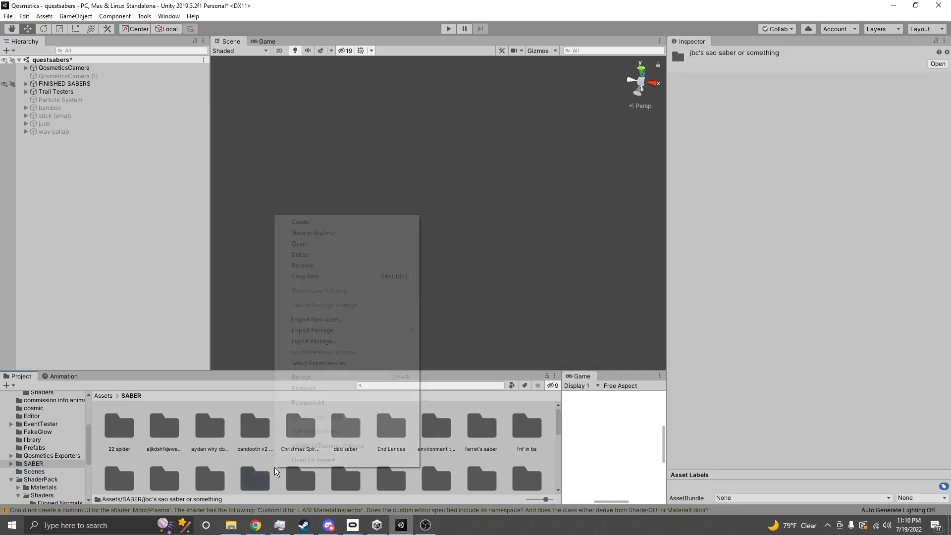
pyautogui.moveTo(300, 222)
pyautogui.click(455, 152)
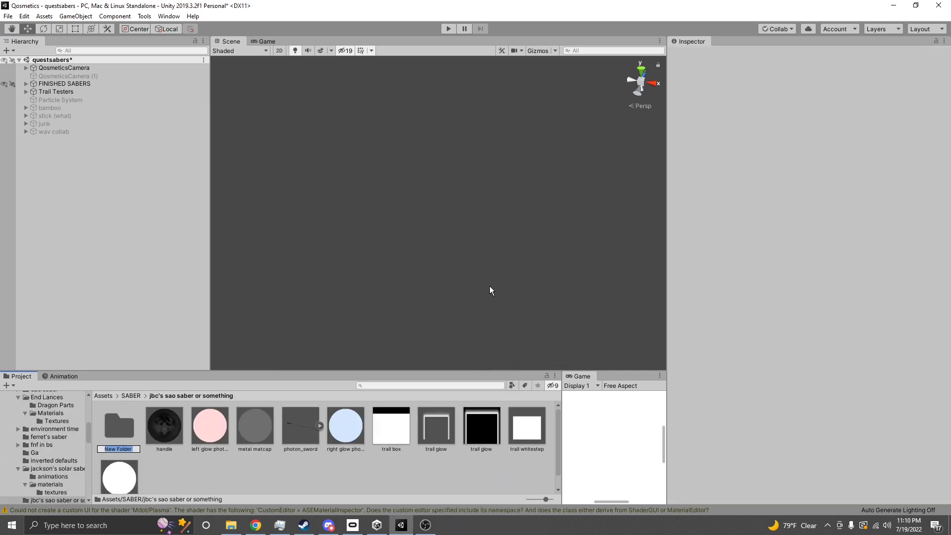
pyautogui.press('Escape')
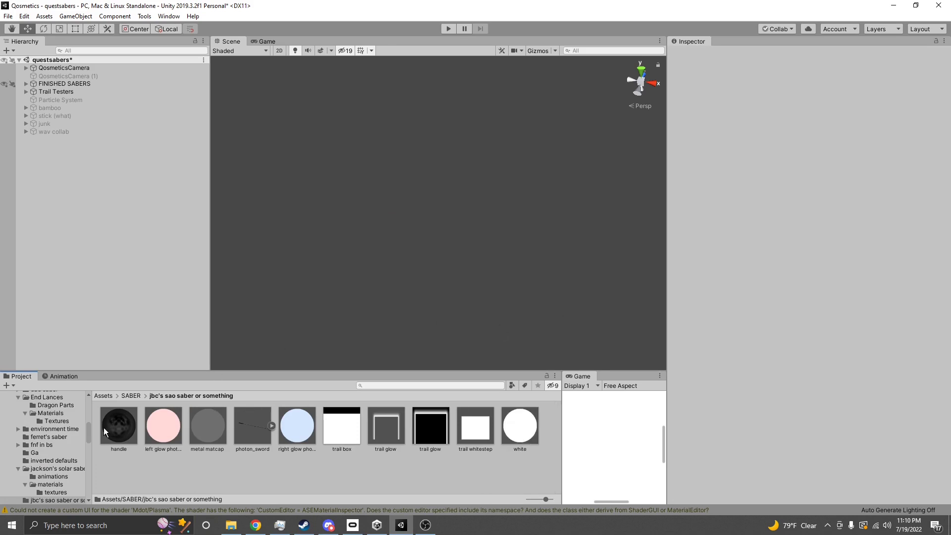
pyautogui.click(130, 395)
pyautogui.rightClick(272, 467)
pyautogui.moveTo(292, 214)
pyautogui.click(460, 151)
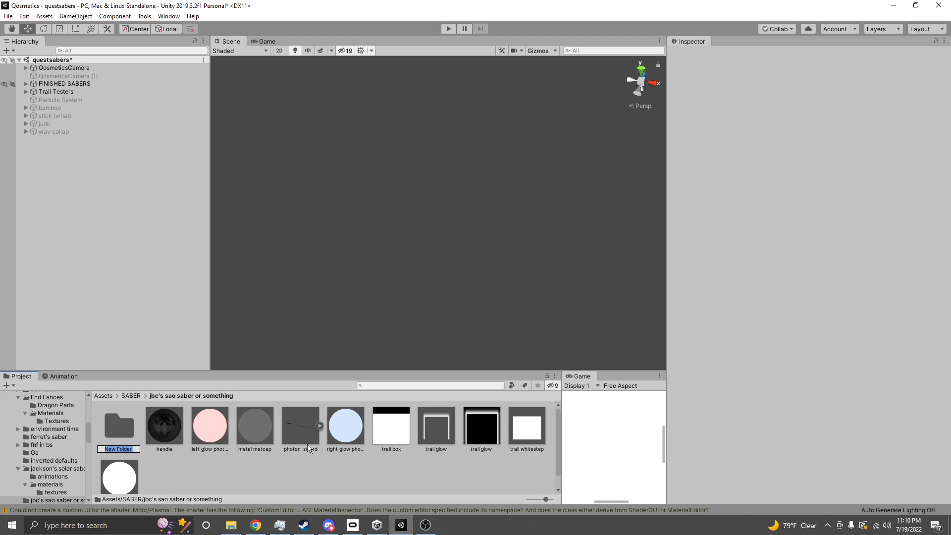
pyautogui.press('Escape')
# Step: Create a folder named tutorial inside the SABER assets folder and open it
pyautogui.click(130, 396)
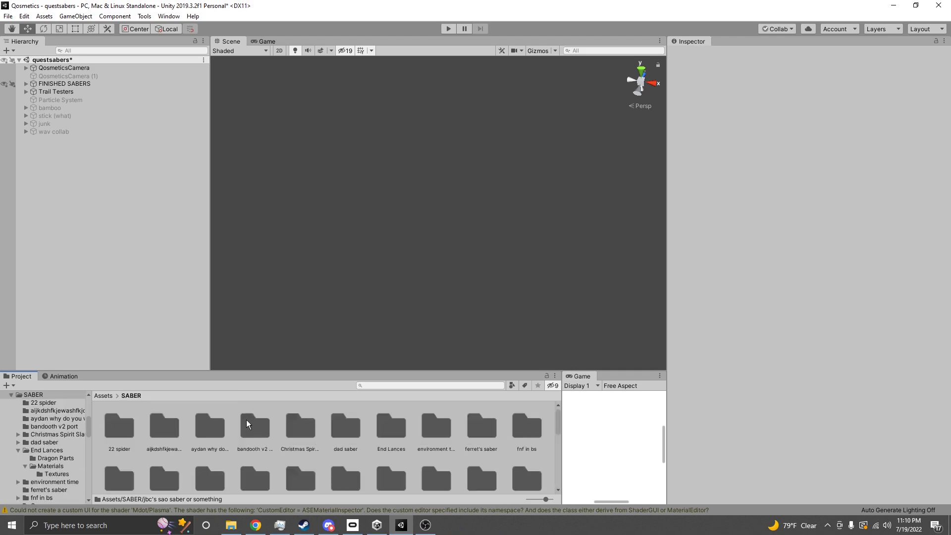
pyautogui.rightClick(231, 460)
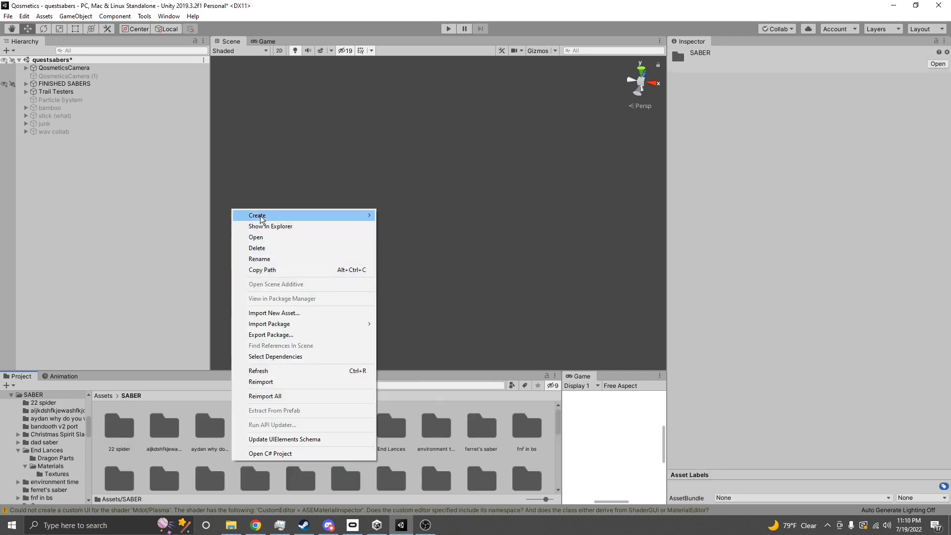
pyautogui.moveTo(307, 215)
pyautogui.click(435, 152)
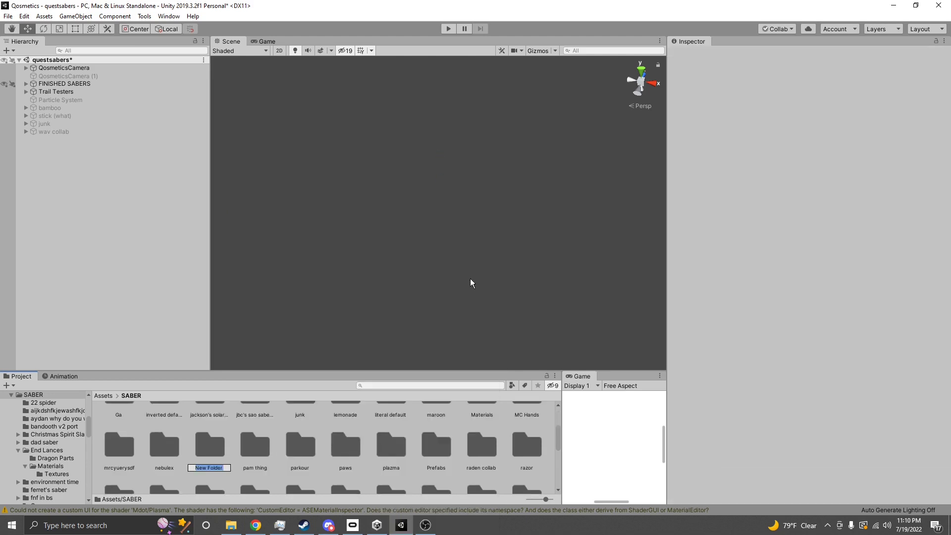
pyautogui.press('BackSpace')
pyautogui.write('tutorial')
pyautogui.press('Return')
pyautogui.doubleClick(481, 451)
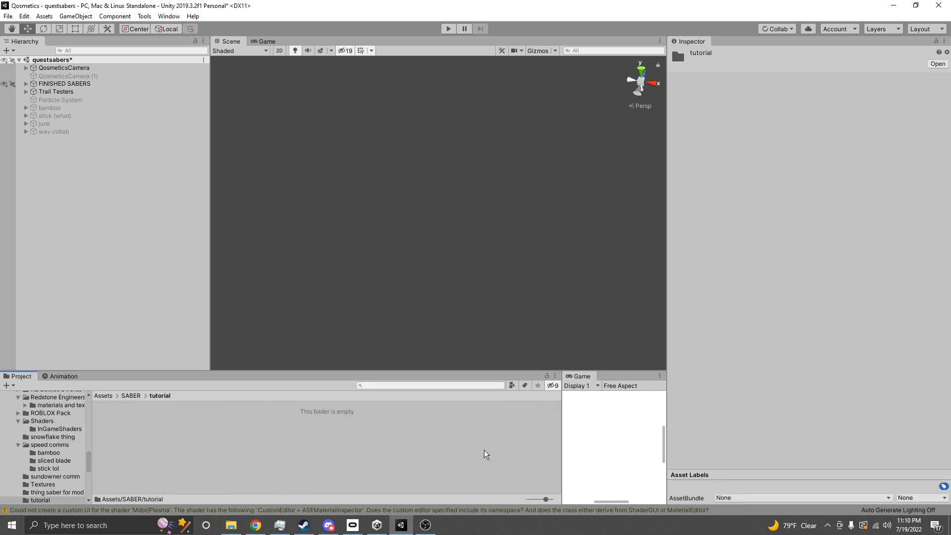
pyautogui.click(241, 530)
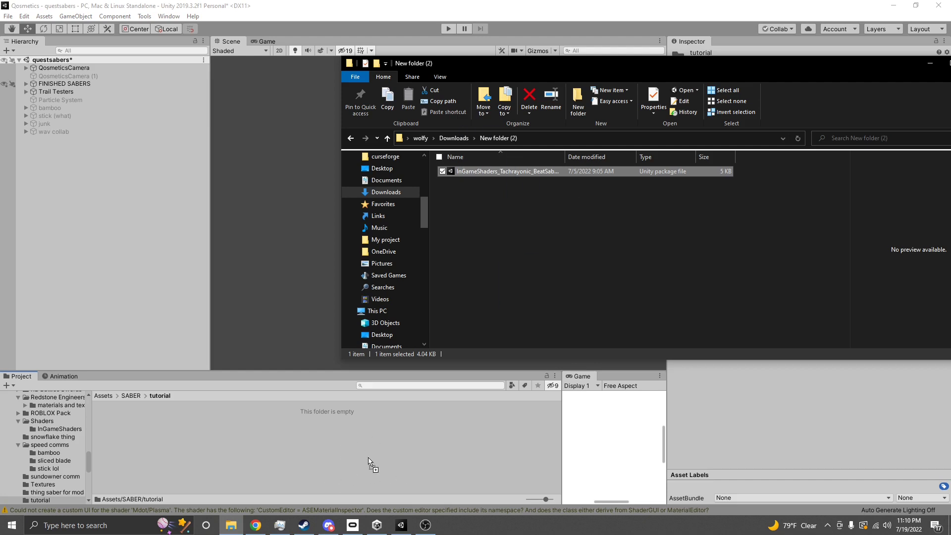
pyautogui.moveTo(469, 172)
pyautogui.mouseDown()
pyautogui.moveTo(474, 198)
pyautogui.moveTo(483, 182)
pyautogui.mouseUp()
pyautogui.click(213, 445)
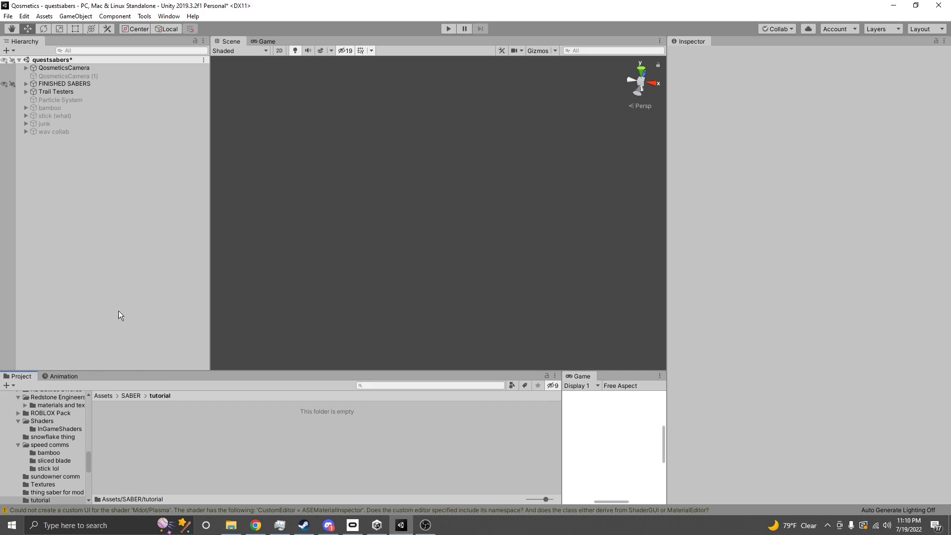
# Step: Add a 3D capsule object to the questsabers scene
pyautogui.rightClick(93, 199)
pyautogui.moveTo(129, 302)
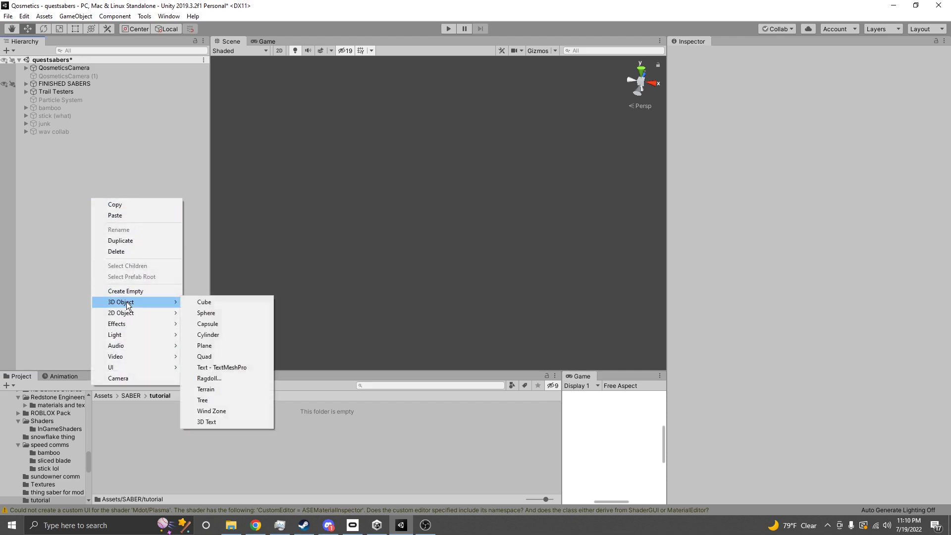
pyautogui.click(209, 323)
pyautogui.keyDown('alt'); pyautogui.moveTo(461, 240); pyautogui.dragTo(376, 216); pyautogui.keyUp('alt')
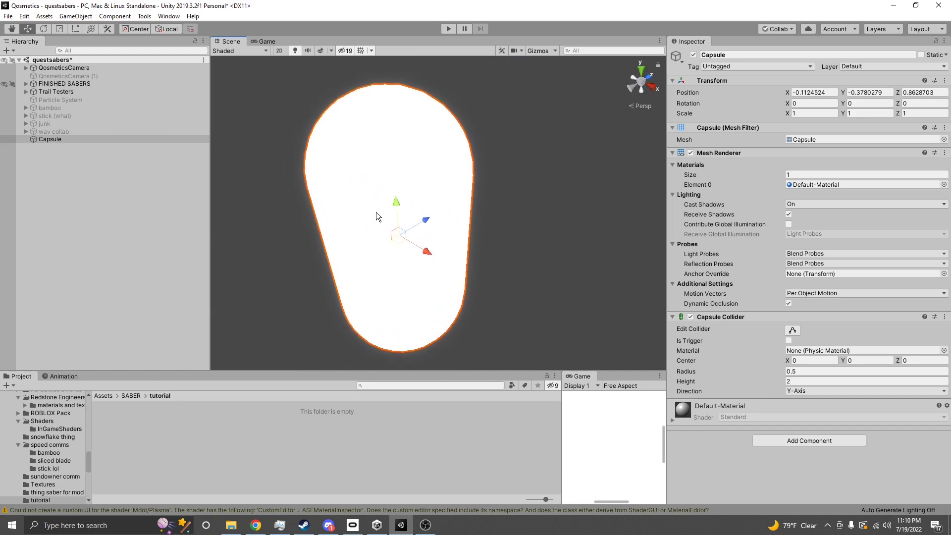
# Step: Add a new saber template to the scene with the QuestSaber exporter and close the exporter
pyautogui.click(148, 17)
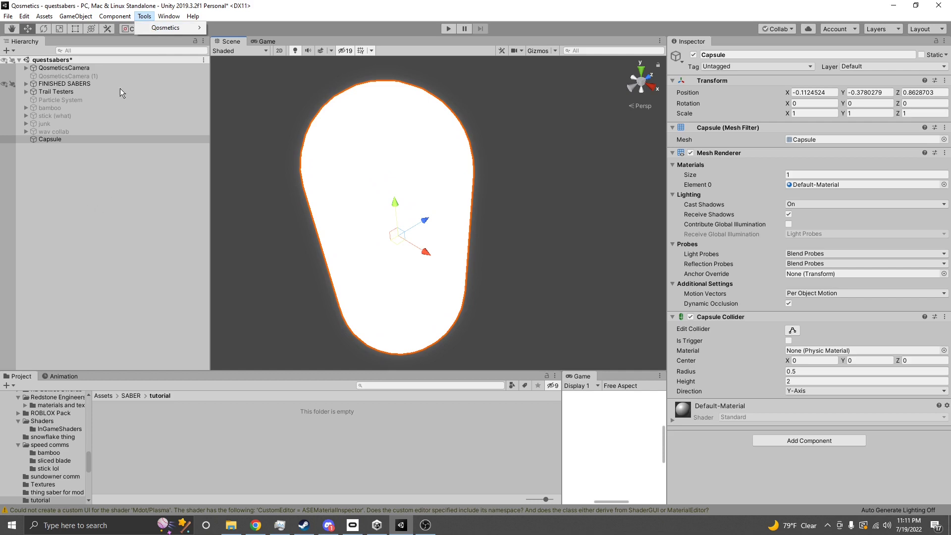
pyautogui.moveTo(162, 28)
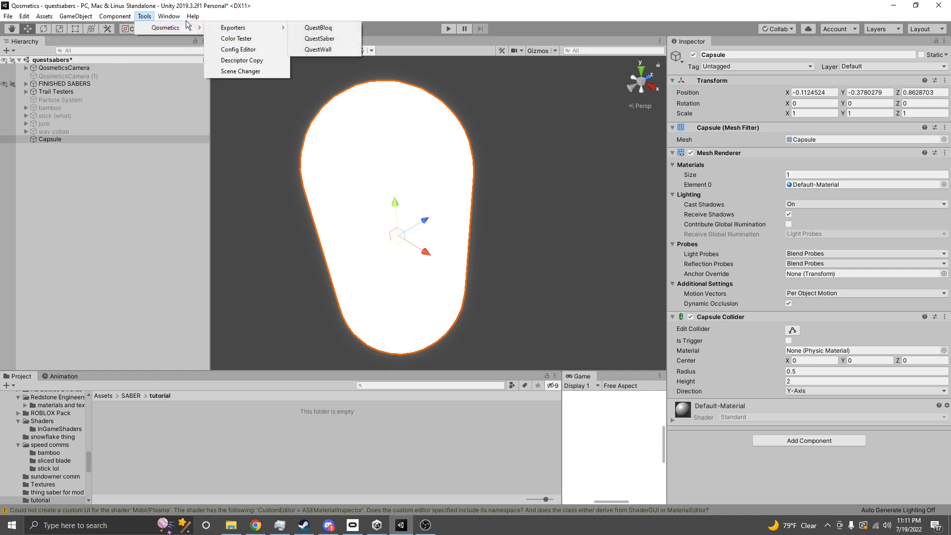
pyautogui.moveTo(238, 27)
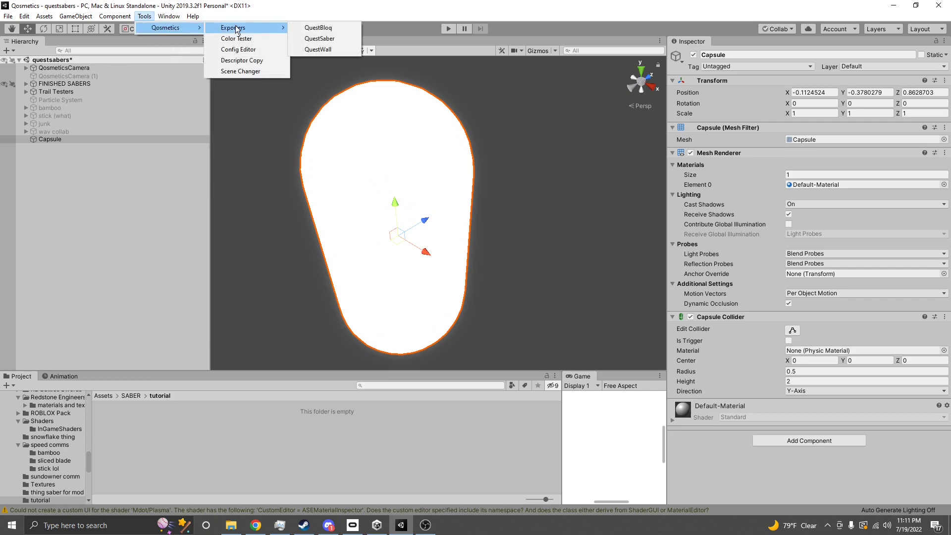
pyautogui.click(319, 40)
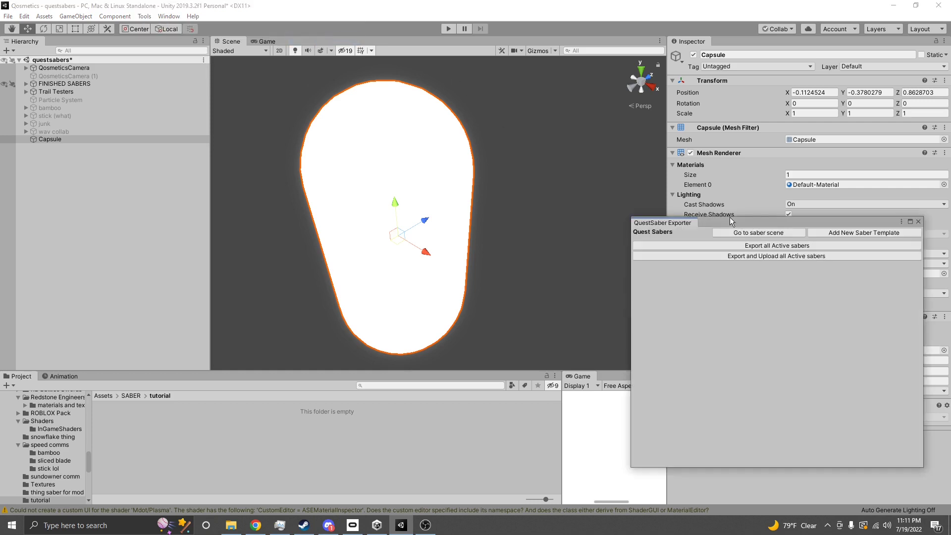
pyautogui.click(856, 235)
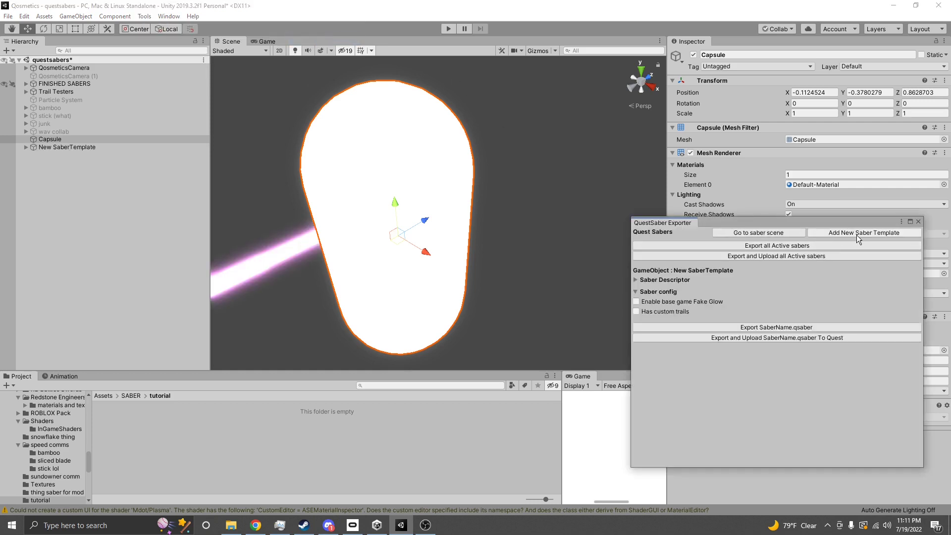
pyautogui.click(919, 222)
# Step: Move the capsule clear of the saber template and delete it from the scene
pyautogui.moveTo(542, 226); pyautogui.dragTo(496, 197, button='right')
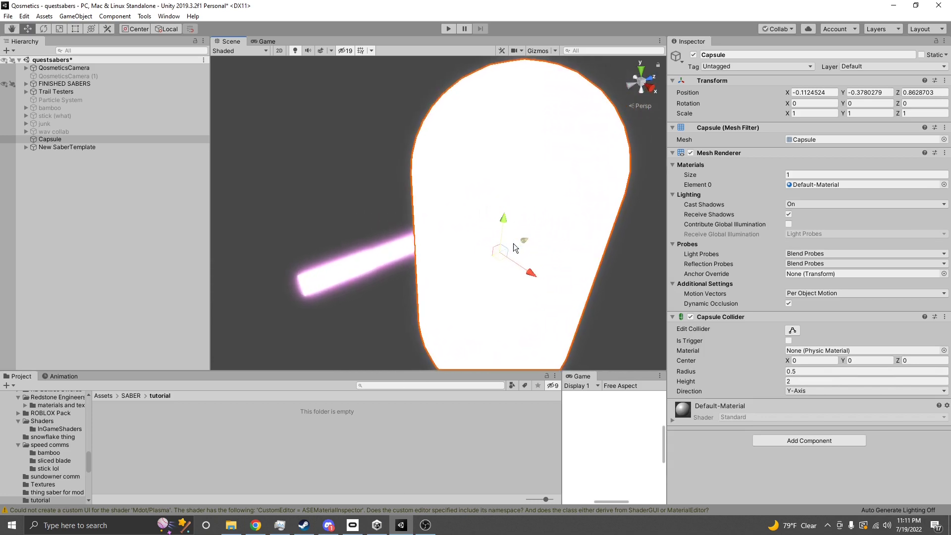
pyautogui.moveTo(498, 251); pyautogui.dragTo(500, 144)
pyautogui.moveTo(438, 222); pyautogui.dragTo(552, 250, button='right')
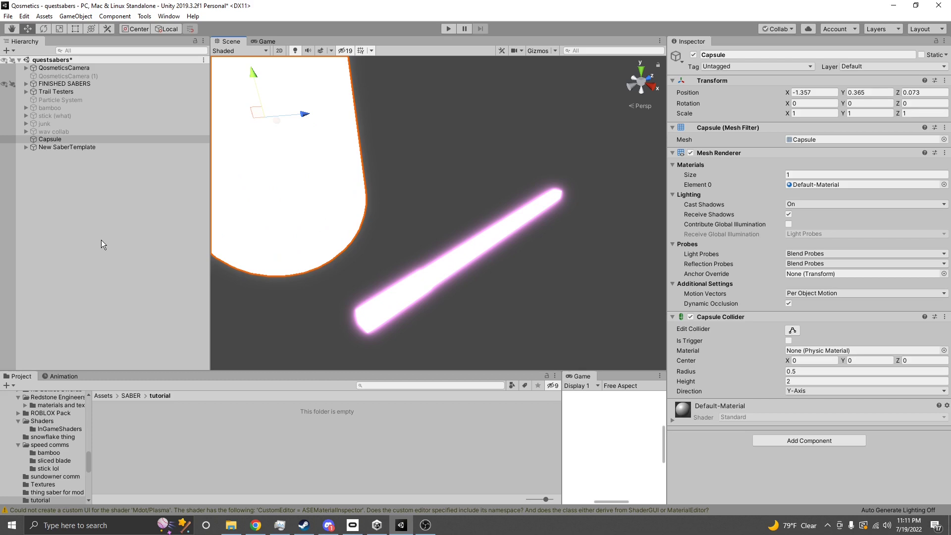
pyautogui.moveTo(390, 282); pyautogui.dragTo(524, 269, button='right')
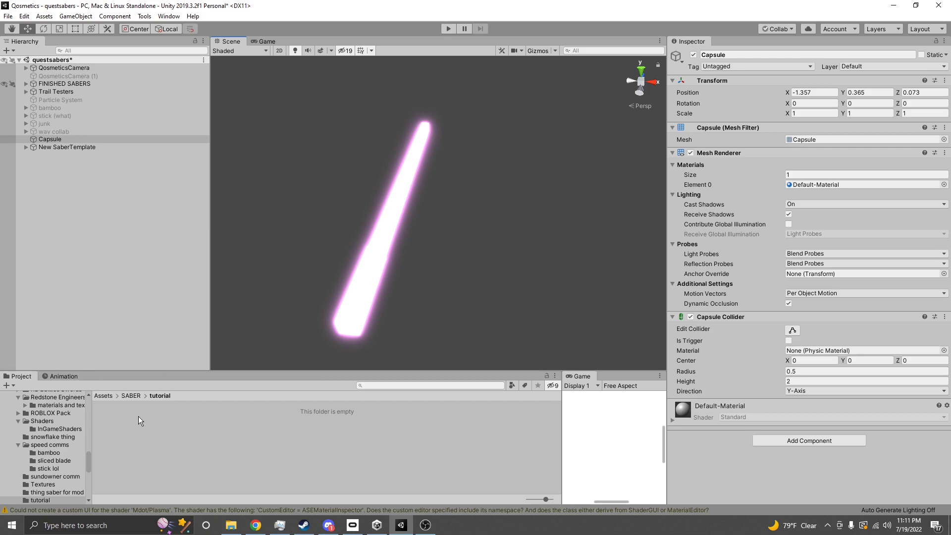
pyautogui.rightClick(49, 137)
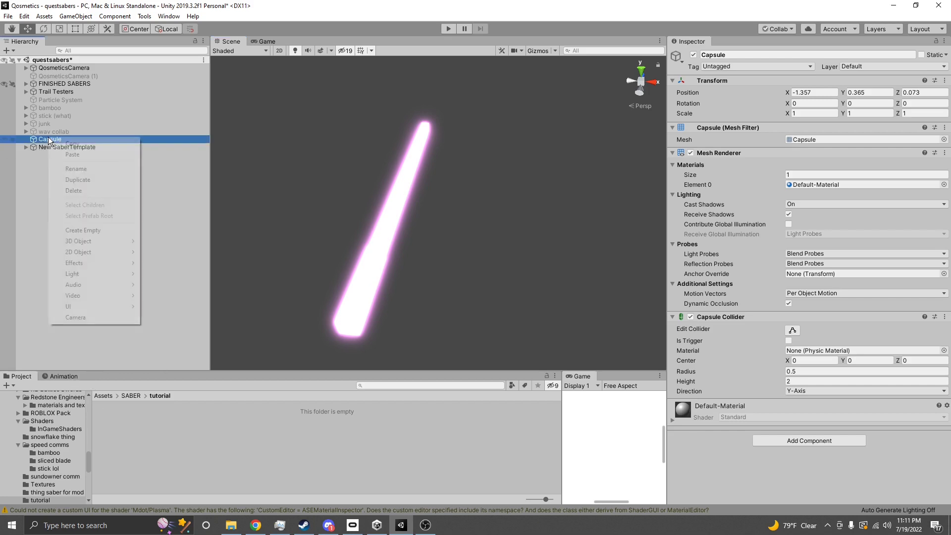
pyautogui.click(55, 190)
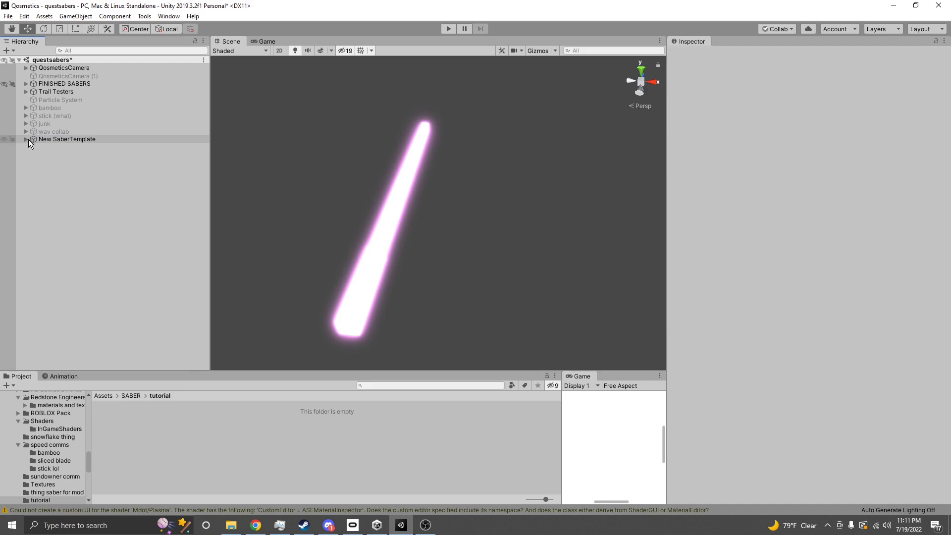
# Step: Expand New SaberTemplate in the hierarchy and shift it in the scene to about X 0.021, Z 0.224
pyautogui.click(46, 139)
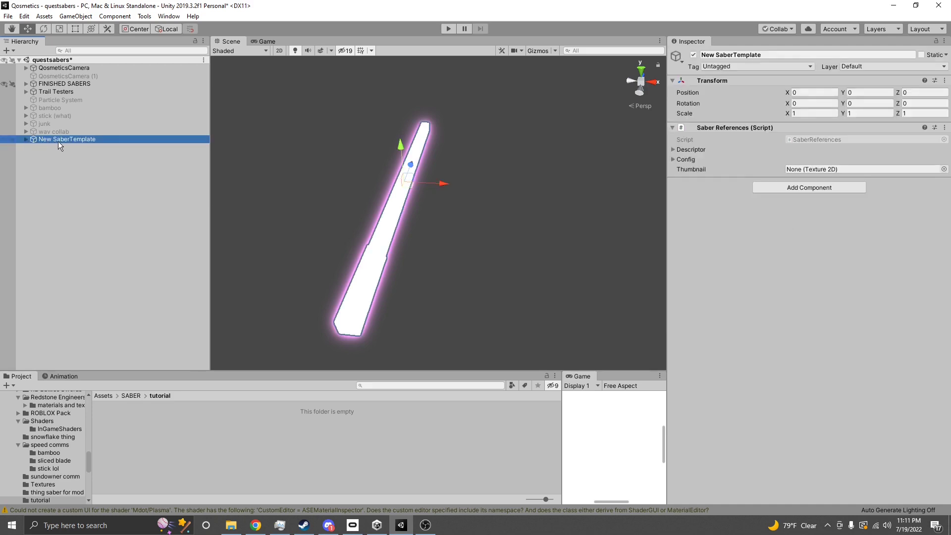
pyautogui.click(26, 140)
pyautogui.press('a')
pyautogui.moveTo(459, 226); pyautogui.dragTo(459, 225, button='right')
pyautogui.moveTo(437, 182); pyautogui.dragTo(239, 183)
# Step: Duplicate New SaberTemplate and delete the copy
pyautogui.rightClick(116, 139)
pyautogui.click(140, 182)
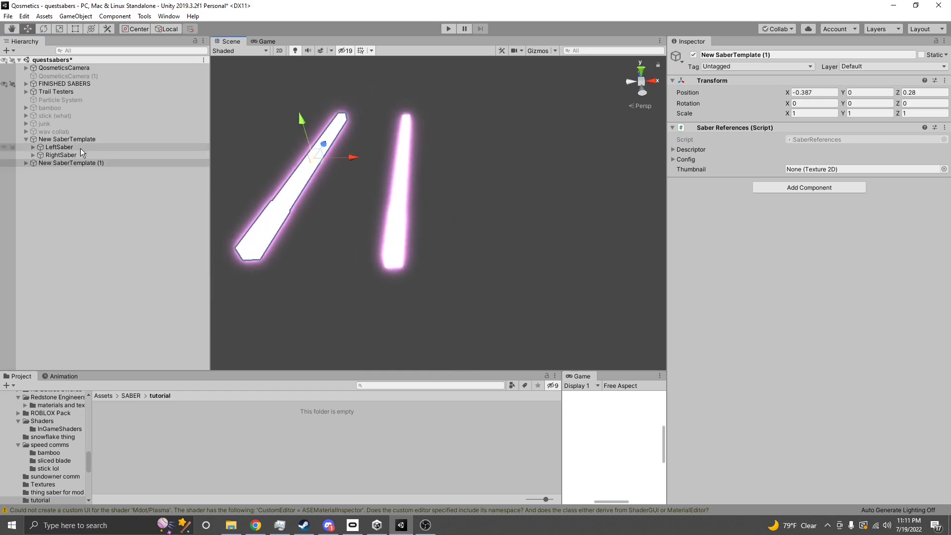
pyautogui.rightClick(48, 161)
pyautogui.click(84, 214)
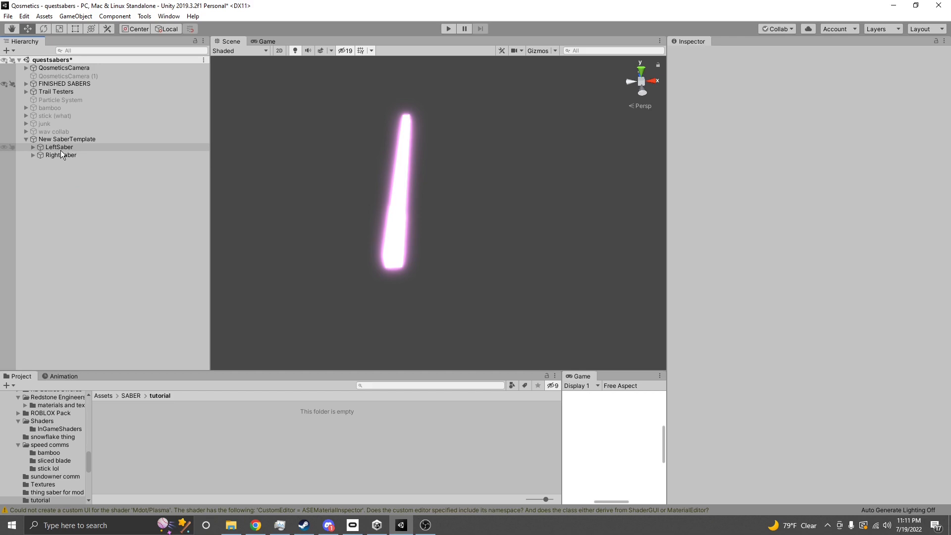
# Step: Expand LeftSaber and RightSaber and inspect the template mesh inside each one
pyautogui.click(33, 147)
pyautogui.click(33, 163)
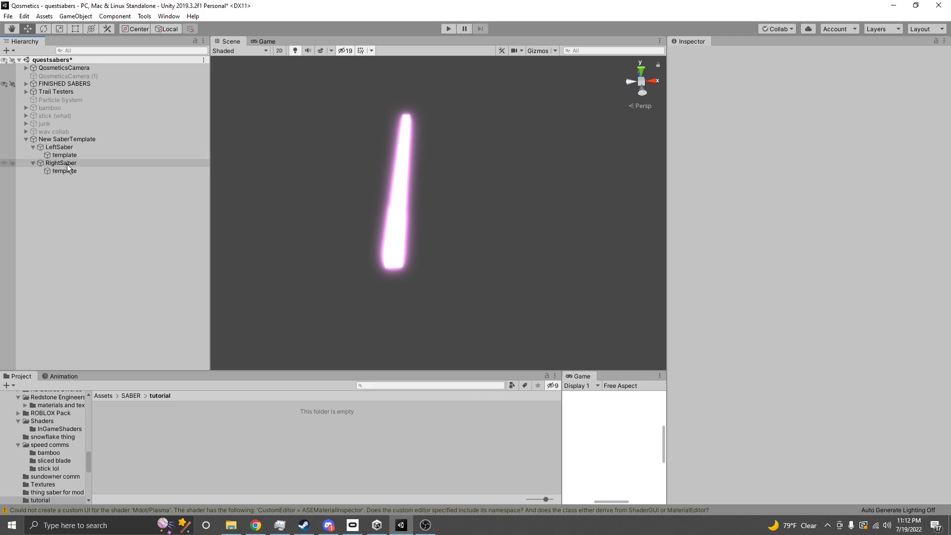
pyautogui.click(57, 156)
pyautogui.click(62, 170)
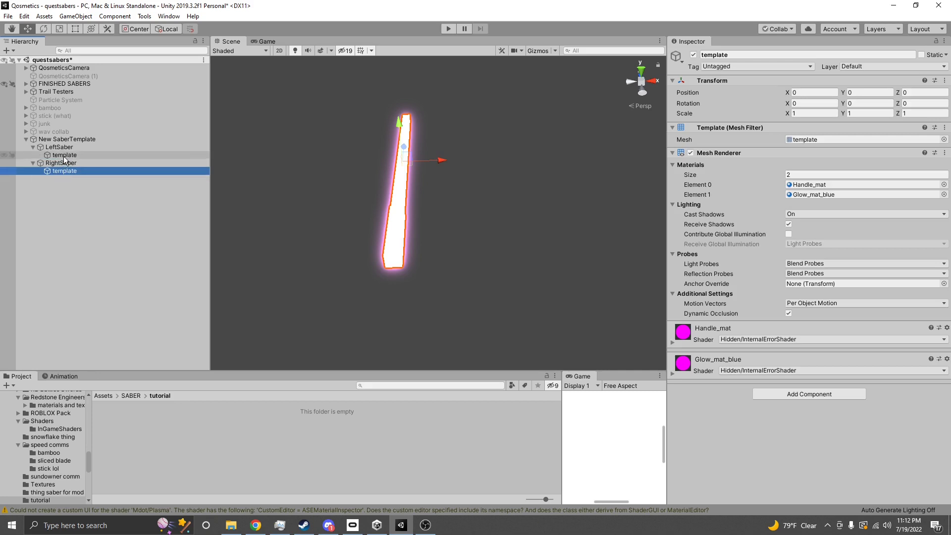
pyautogui.click(62, 187)
# Step: Move LeftSaber away from RightSaber to about X -0.426, Z -0.04
pyautogui.moveTo(371, 178); pyautogui.dragTo(258, 168, button='right')
pyautogui.click(82, 147)
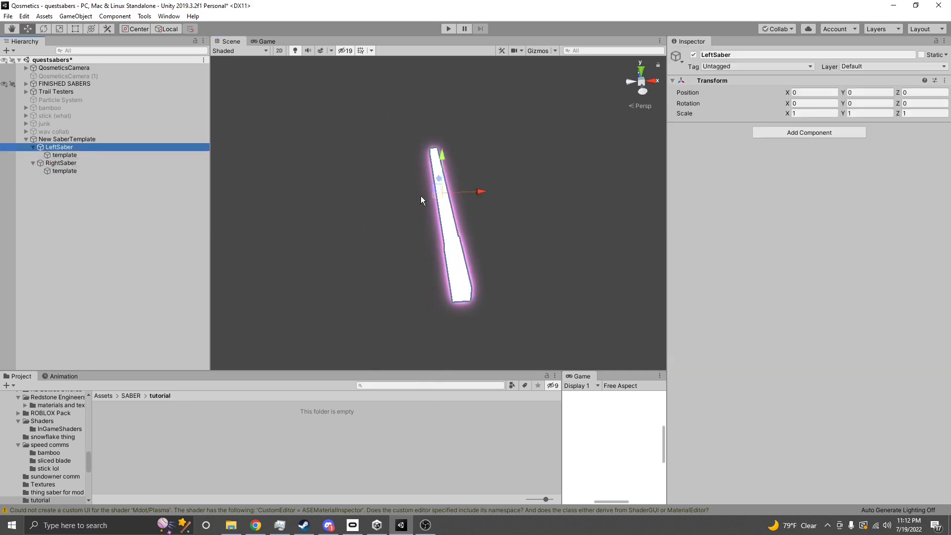
pyautogui.moveTo(438, 197); pyautogui.dragTo(346, 195)
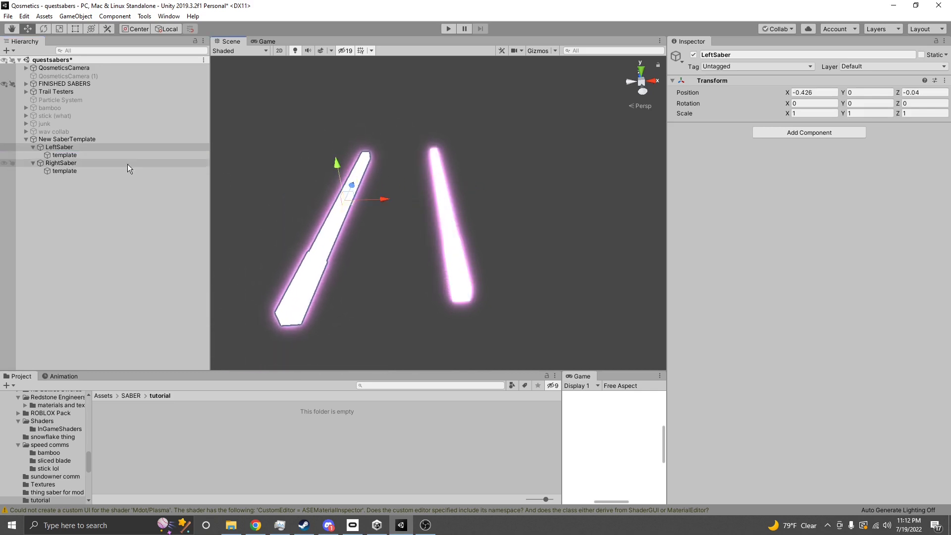
# Step: Examine how New SaberTemplate, LeftSaber, RightSaber and their template meshes are nested and placed
pyautogui.click(59, 139)
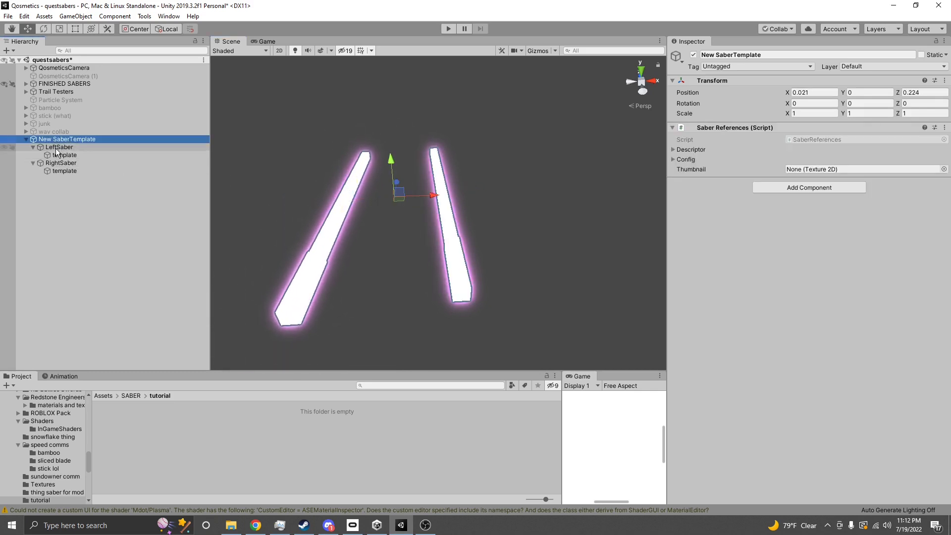
pyautogui.click(55, 148)
pyautogui.click(60, 164)
pyautogui.click(70, 155)
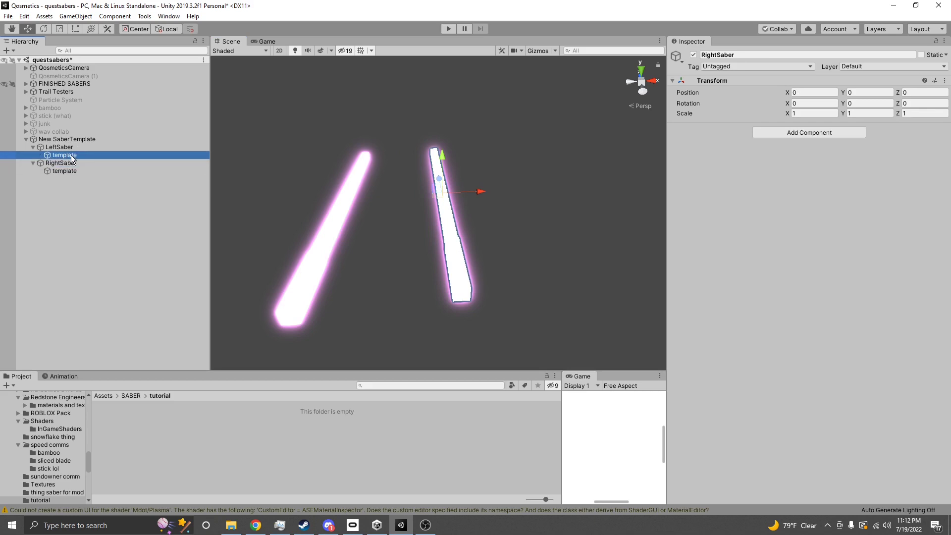
pyautogui.click(69, 171)
pyautogui.click(69, 156)
pyautogui.click(67, 173)
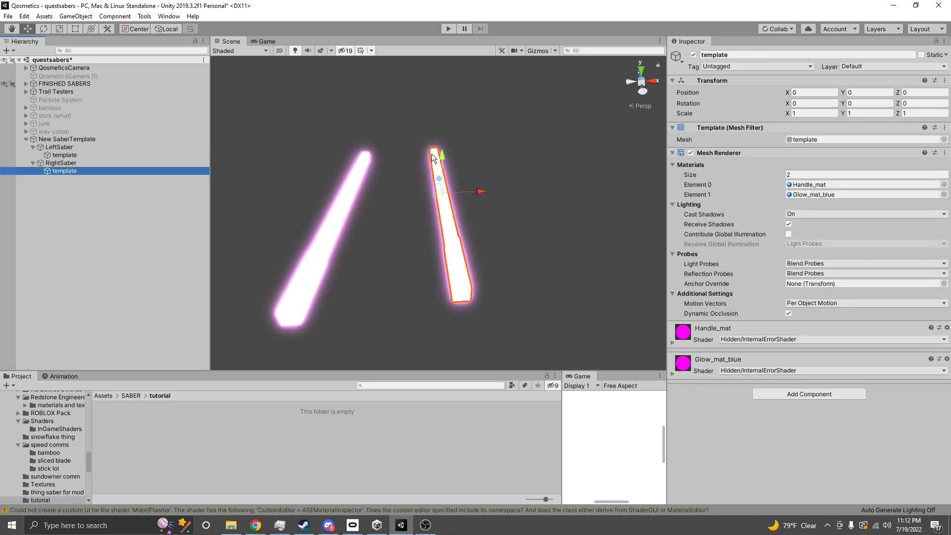
# Step: Set the RightSaber template mesh's X position to 1.06 and reset it to 0
pyautogui.click(804, 92)
pyautogui.write('1.06')
pyautogui.moveTo(803, 92); pyautogui.dragTo(774, 100)
pyautogui.write('0')
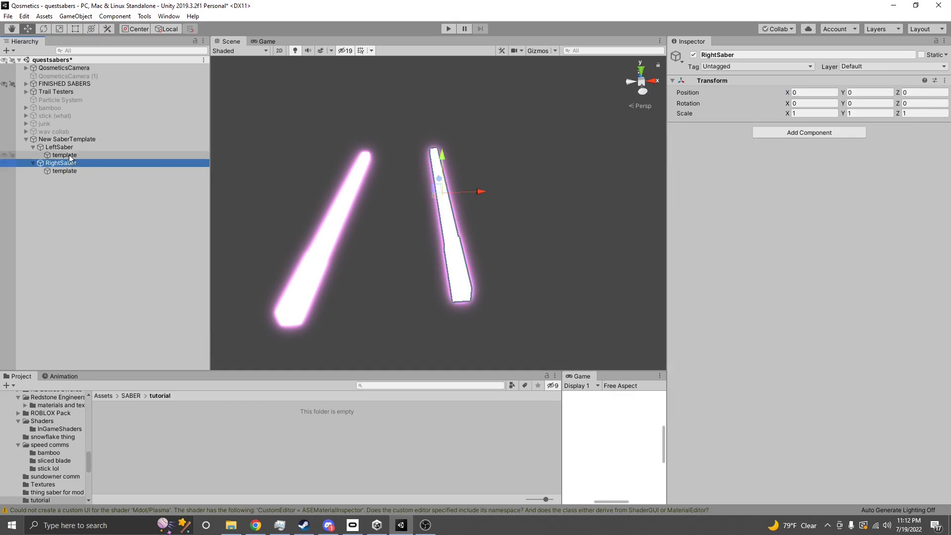
# Step: Compare LeftSaber, RightSaber and the right template mesh in the scene, and clear the selection
pyautogui.click(73, 147)
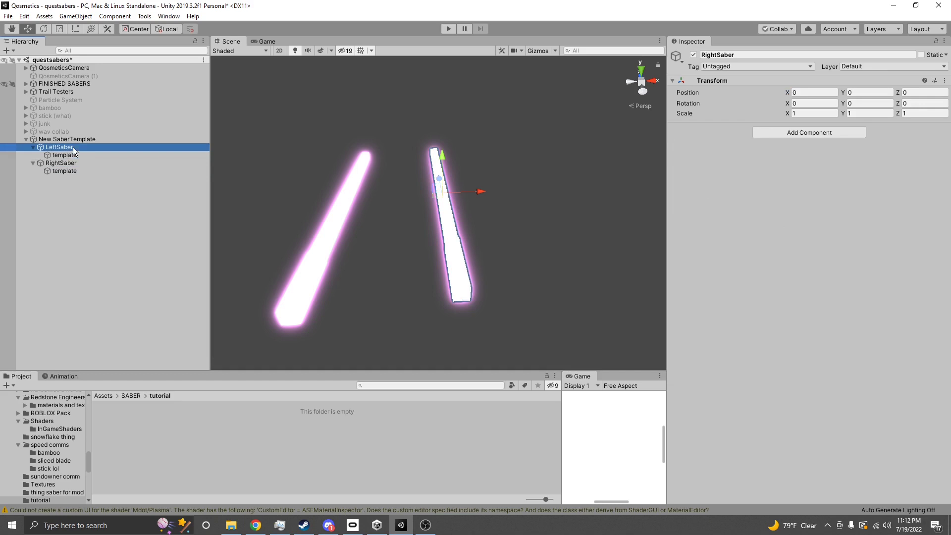
pyautogui.click(67, 163)
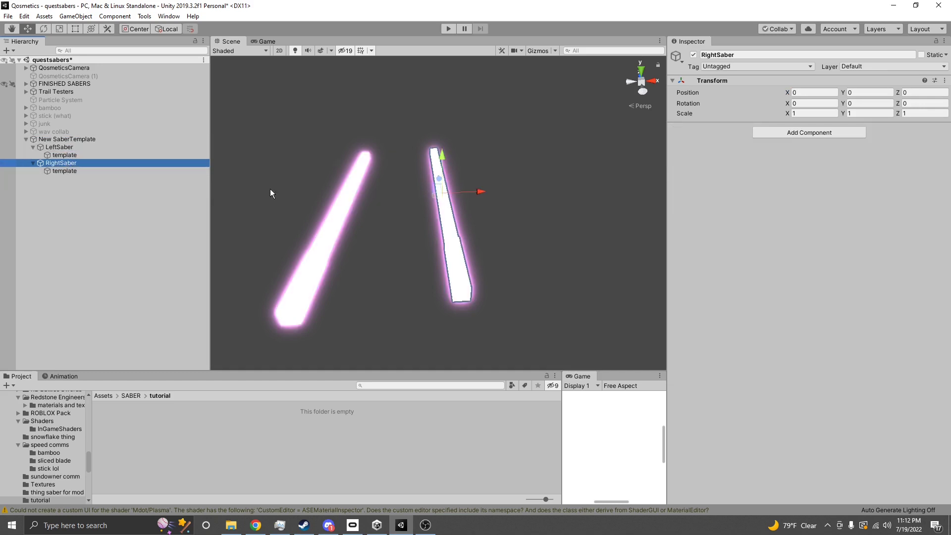
pyautogui.click(99, 171)
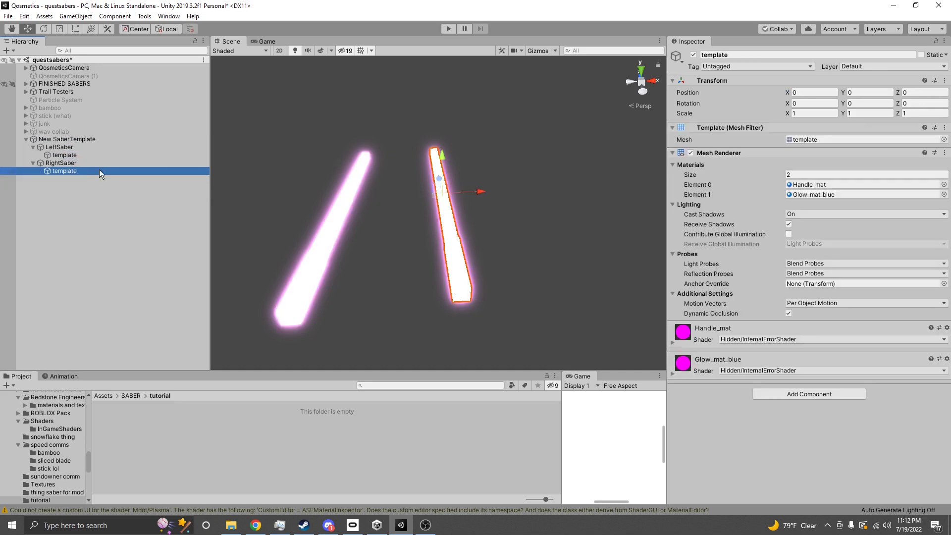
pyautogui.keyDown('alt'); pyautogui.moveTo(464, 216); pyautogui.dragTo(391, 234); pyautogui.keyUp('alt')
pyautogui.moveTo(474, 182); pyautogui.dragTo(437, 216)
pyautogui.click(440, 228)
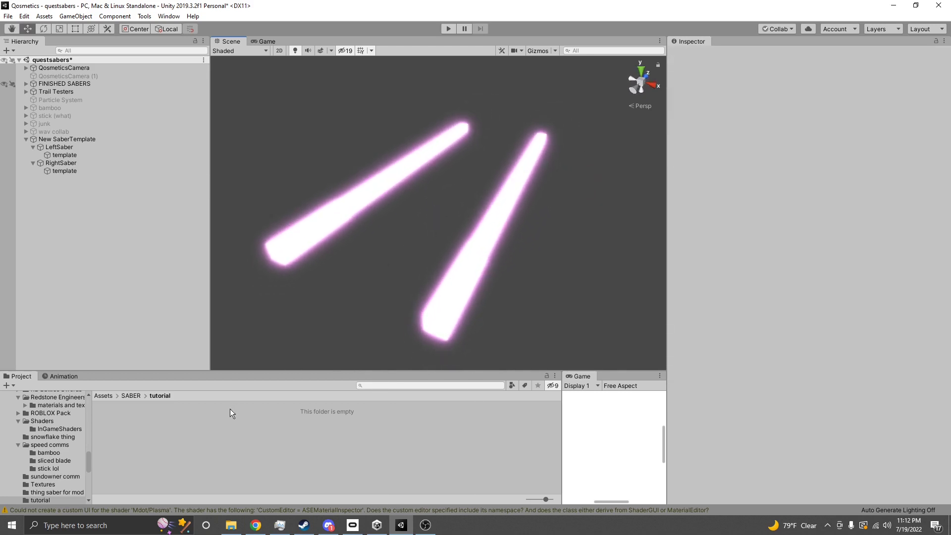
# Step: Create a material named tuotoaisnhdf in the tutorial folder and apply it to the RightSaber template's handle section
pyautogui.rightClick(214, 423)
pyautogui.click(182, 433)
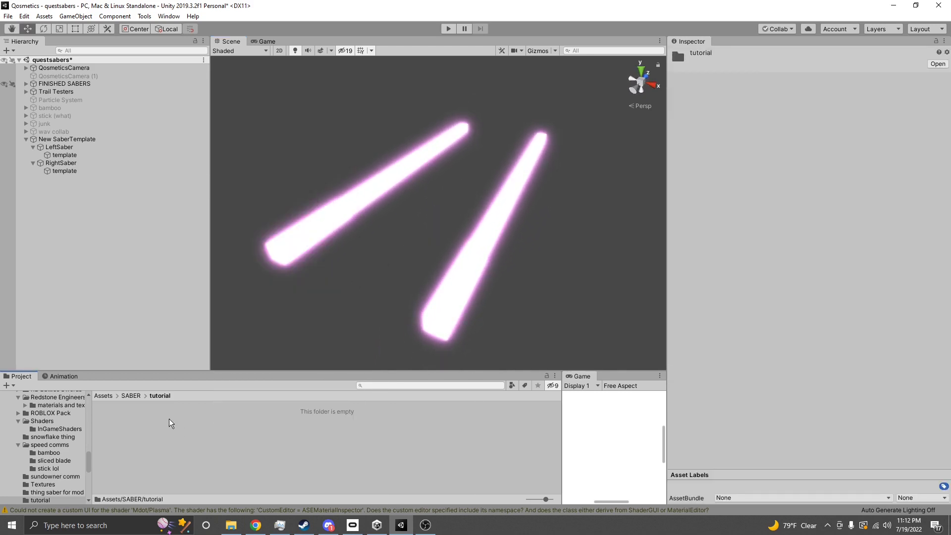
pyautogui.rightClick(143, 429)
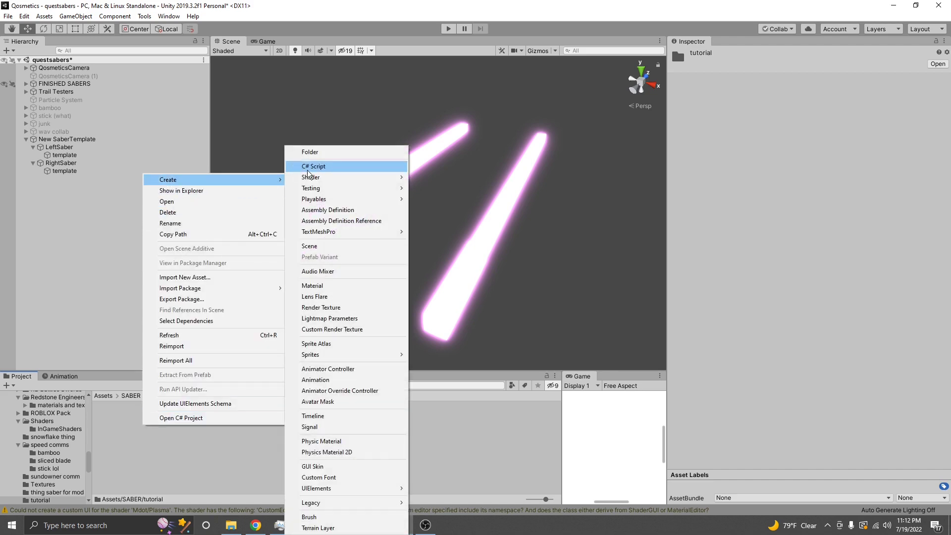
pyautogui.click(322, 287)
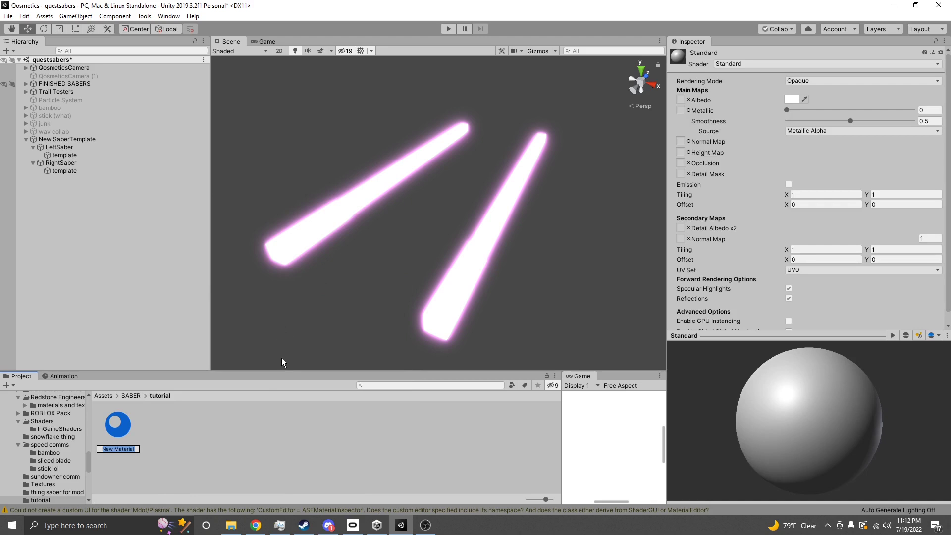
pyautogui.write('tuotoaisnhdf')
pyautogui.press('Return')
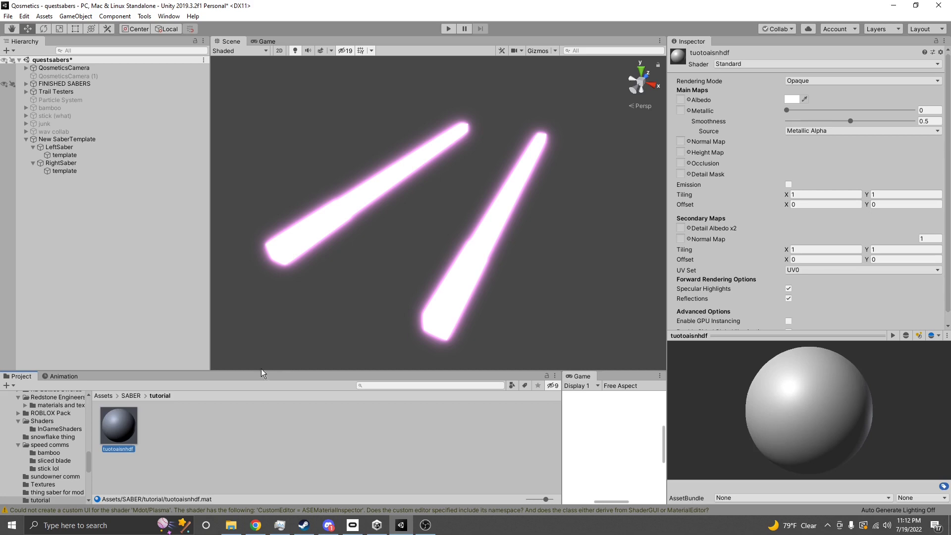
pyautogui.moveTo(126, 428); pyautogui.dragTo(445, 296)
pyautogui.moveTo(445, 296); pyautogui.dragTo(297, 364, button='right')
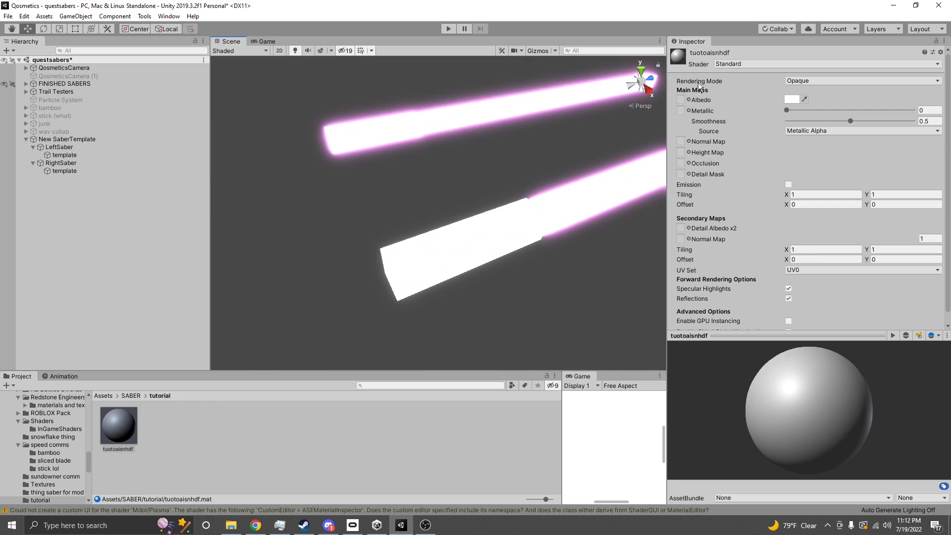
# Step: Change the tuotoaisnhdf material's shader from Standard to BeatSaber/Lit Glow and view its effect on the handle
pyautogui.click(729, 65)
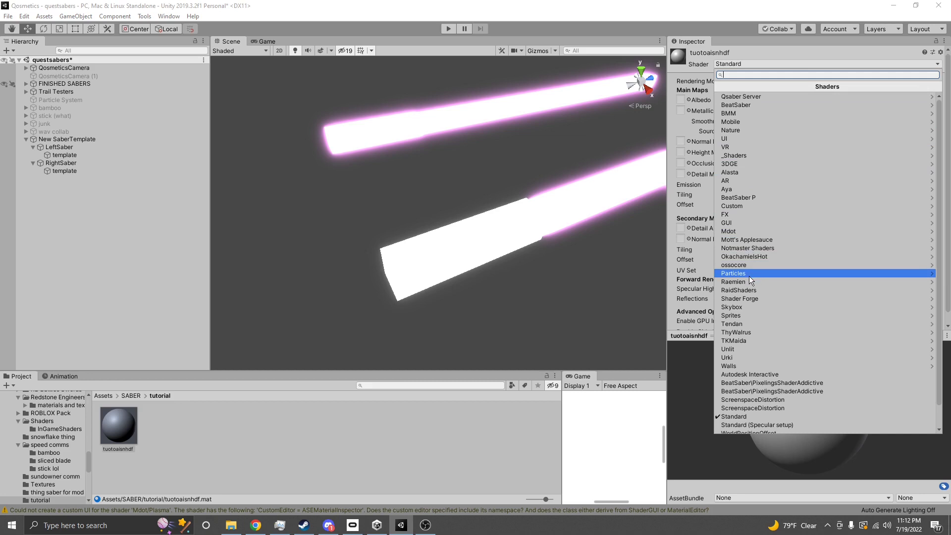
pyautogui.click(745, 104)
pyautogui.scroll(-5, 794, 164)
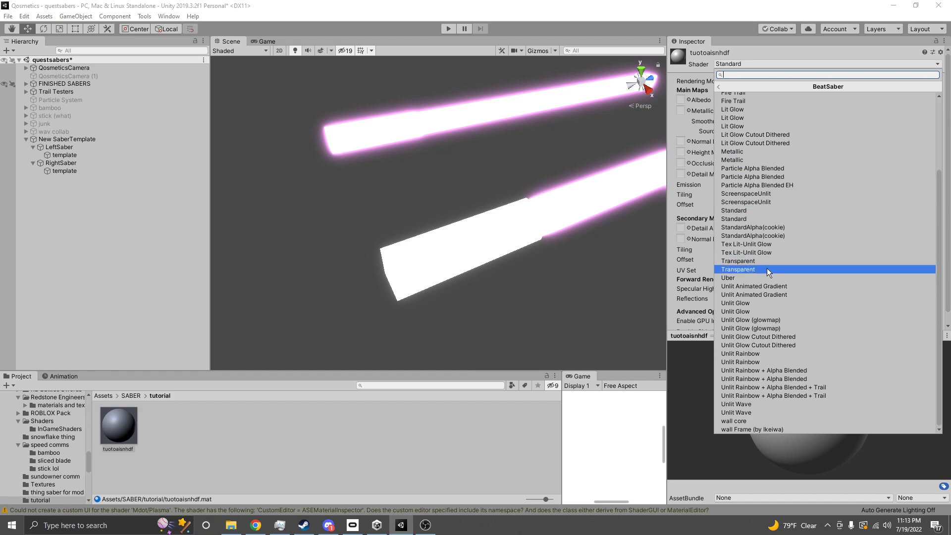
pyautogui.scroll(2, 766, 269)
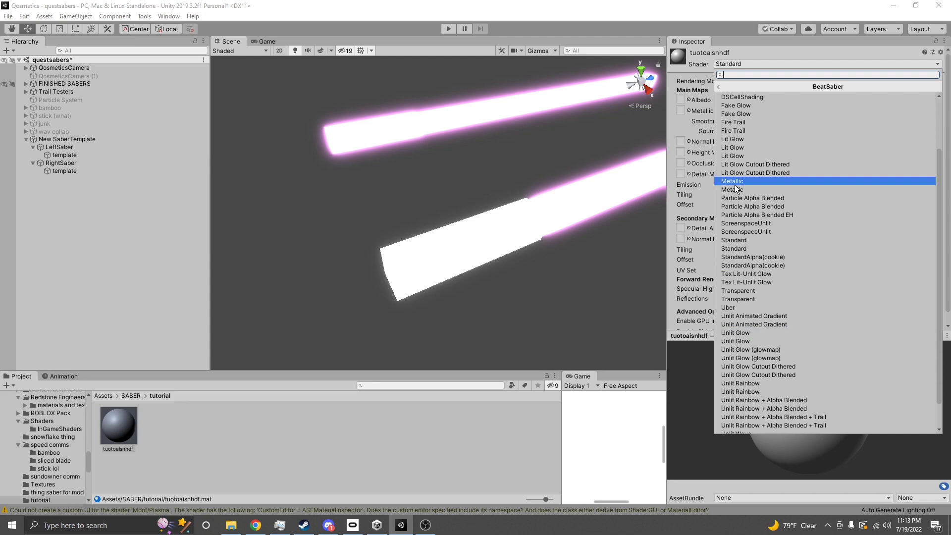
pyautogui.scroll(2, 735, 183)
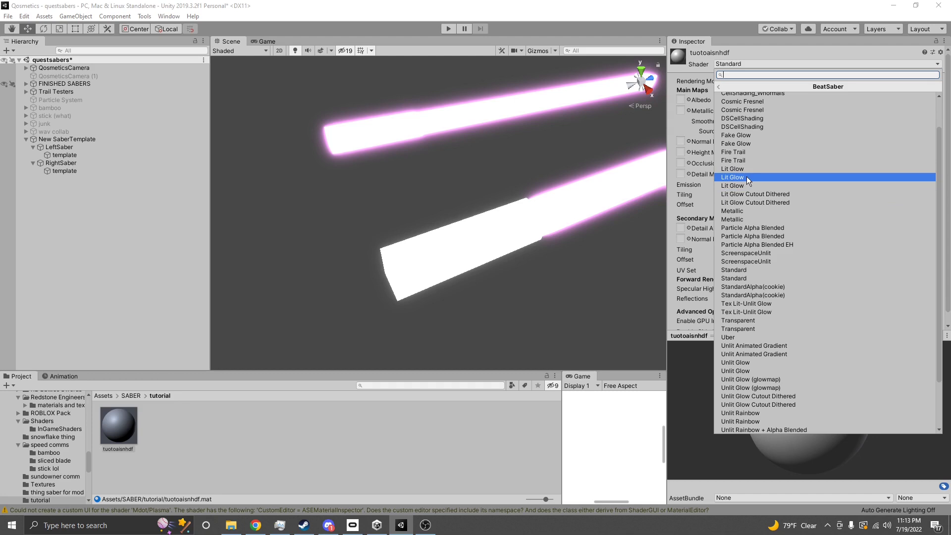
pyautogui.click(746, 177)
pyautogui.keyDown('alt'); pyautogui.moveTo(298, 341); pyautogui.dragTo(509, 271); pyautogui.keyUp('alt')
pyautogui.moveTo(509, 271); pyautogui.dragTo(514, 299, button='right')
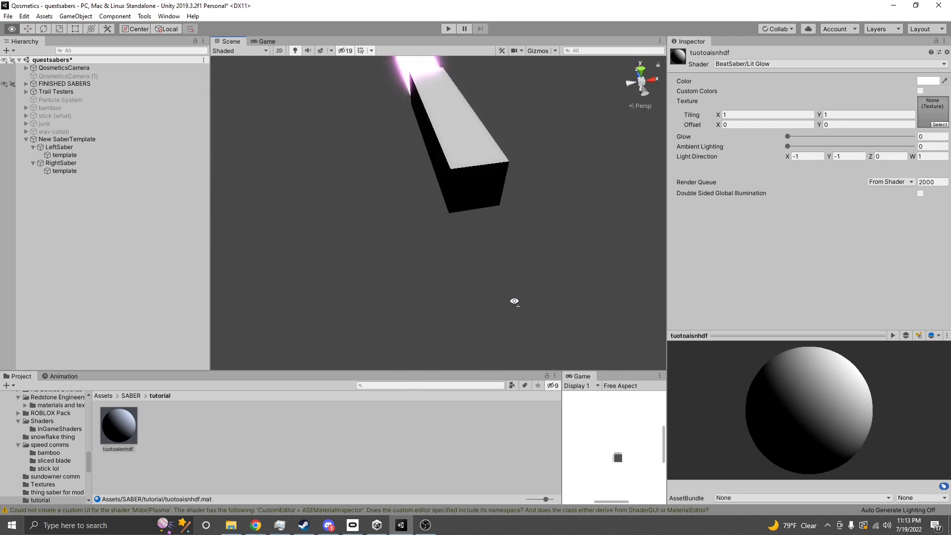
# Step: Raise the material's Ambient Lighting to brighten the shaded faces of the RightSaber handle
pyautogui.scroll(3, 513, 300)
pyautogui.moveTo(786, 146); pyautogui.dragTo(830, 146)
pyautogui.scroll(-5, 594, 176)
pyautogui.keyDown('alt'); pyautogui.moveTo(594, 176); pyautogui.dragTo(464, 133); pyautogui.keyUp('alt')
# Step: Try rotating the RightSaber template mesh, then undo the rotation
pyautogui.click(560, 218)
pyautogui.click(464, 134)
pyautogui.press('e')
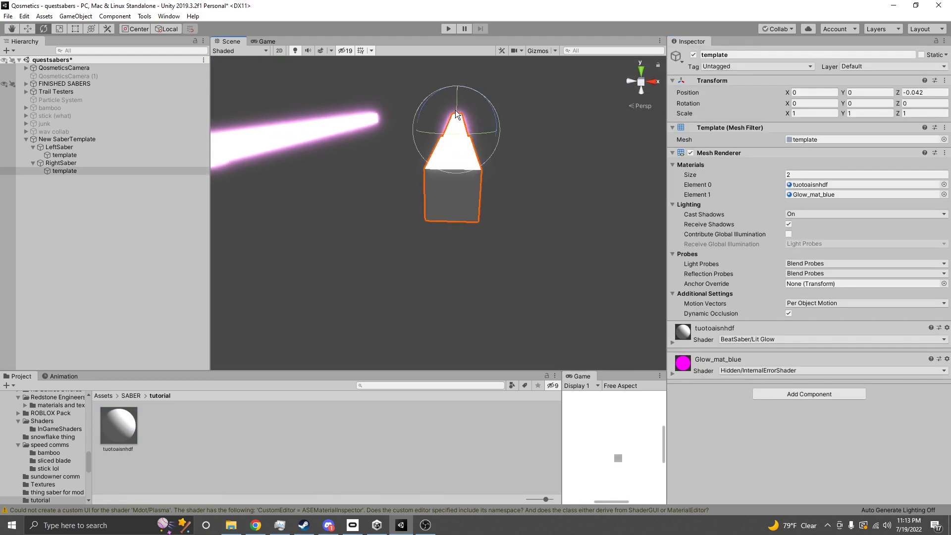
pyautogui.moveTo(463, 90); pyautogui.dragTo(831, 190)
pyautogui.hotkey('ctrl', 'z')
pyautogui.click(570, 221)
pyautogui.keyDown('alt'); pyautogui.moveTo(571, 221); pyautogui.dragTo(443, 236); pyautogui.keyUp('alt')
pyautogui.click(444, 236)
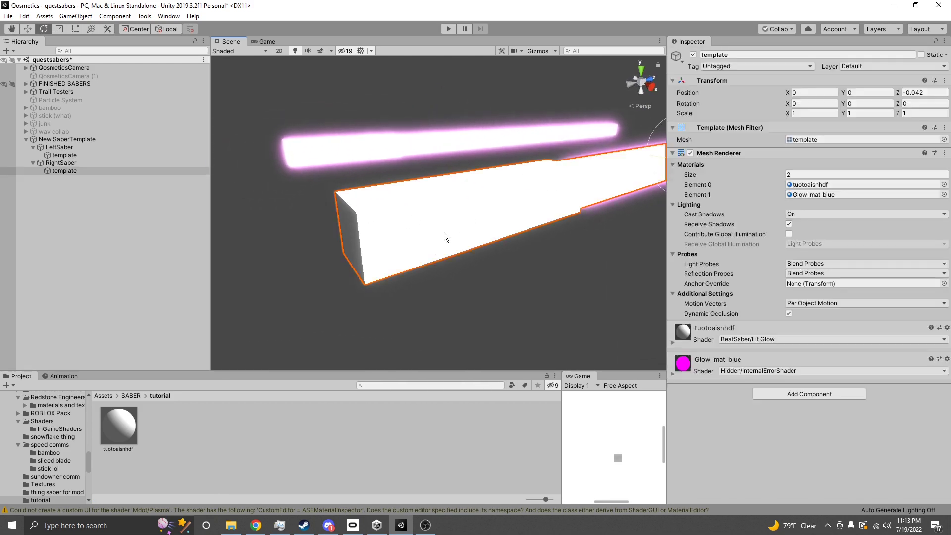
# Step: Switch the tuotoaisnhdf material's shader to BeatSaber/Unlit Glow and view the flat shading on the handle
pyautogui.click(116, 433)
pyautogui.click(765, 63)
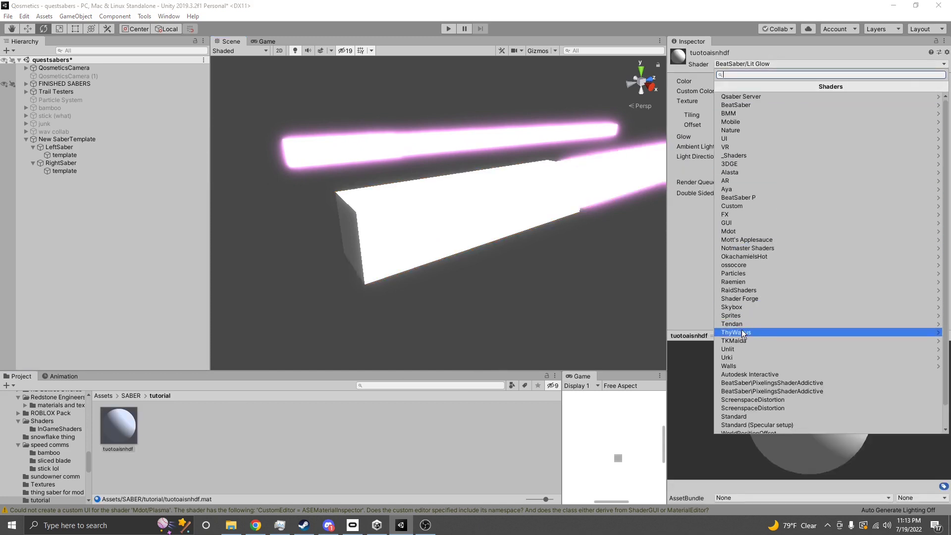
pyautogui.scroll(-1, 745, 304)
pyautogui.scroll(3, 750, 159)
pyautogui.click(743, 117)
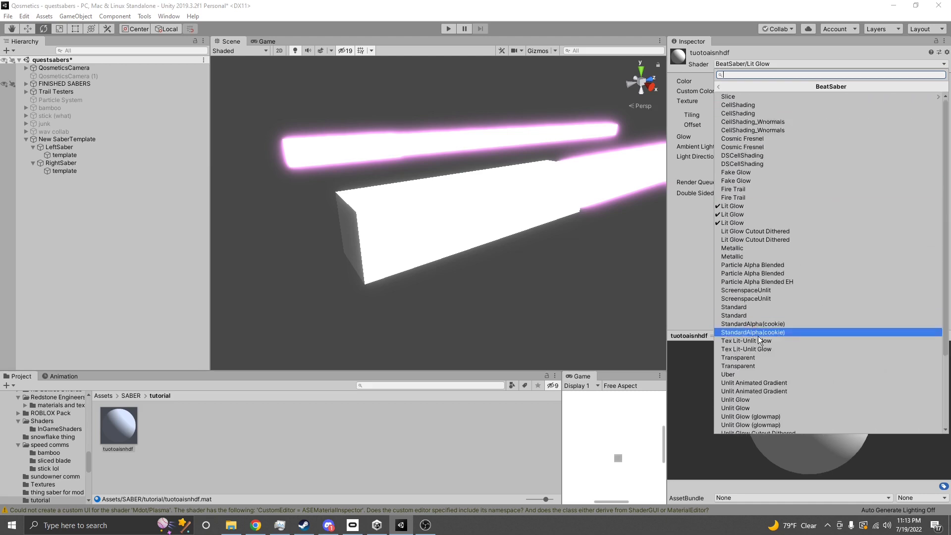
pyautogui.click(745, 400)
pyautogui.keyDown('alt'); pyautogui.moveTo(458, 273); pyautogui.dragTo(530, 270); pyautogui.keyUp('alt')
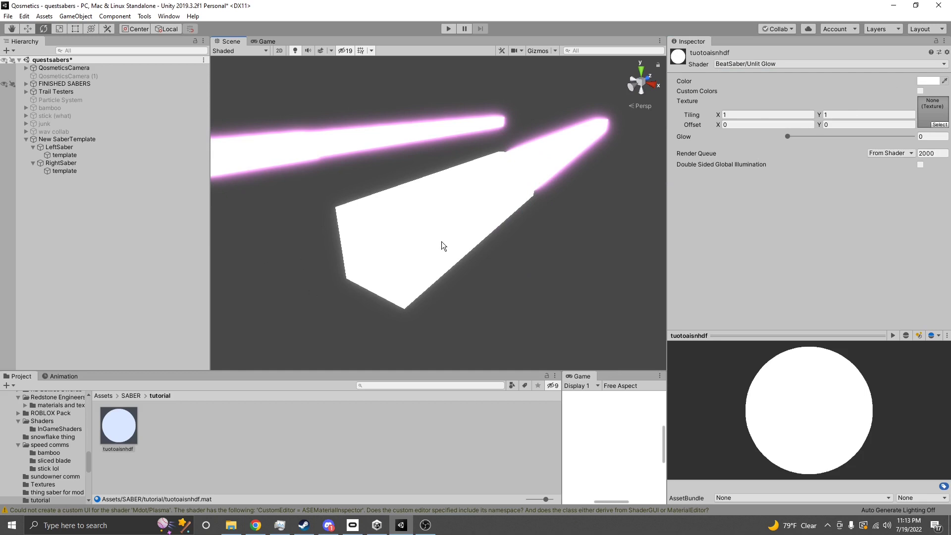
pyautogui.keyDown('alt'); pyautogui.moveTo(441, 242); pyautogui.dragTo(459, 187); pyautogui.keyUp('alt')
pyautogui.keyDown('alt'); pyautogui.moveTo(365, 301); pyautogui.dragTo(409, 269); pyautogui.keyUp('alt')
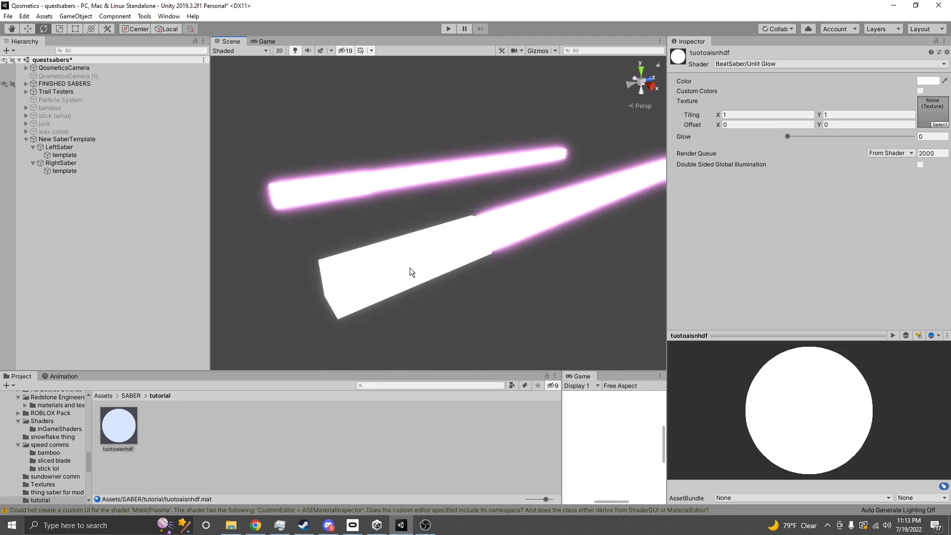
# Step: Reapply the tuotoaisnhdf material to the RightSaber handle and clear the selection
pyautogui.click(456, 251)
pyautogui.moveTo(130, 429); pyautogui.dragTo(349, 289)
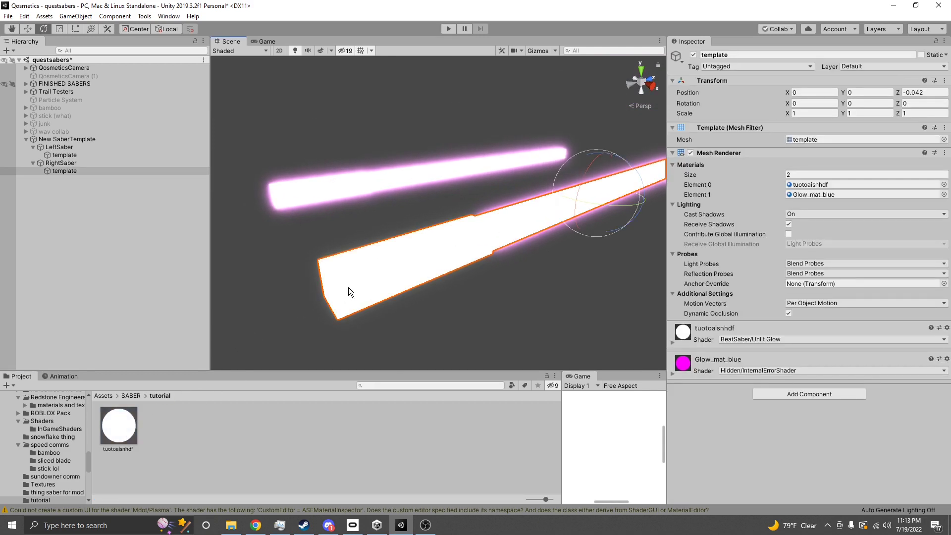
pyautogui.click(297, 305)
pyautogui.moveTo(397, 295); pyautogui.dragTo(366, 306, button='right')
# Step: Look through the shader categories and the BeatSaber shaders available for the tuotoaisnhdf material without changing the shader
pyautogui.click(112, 423)
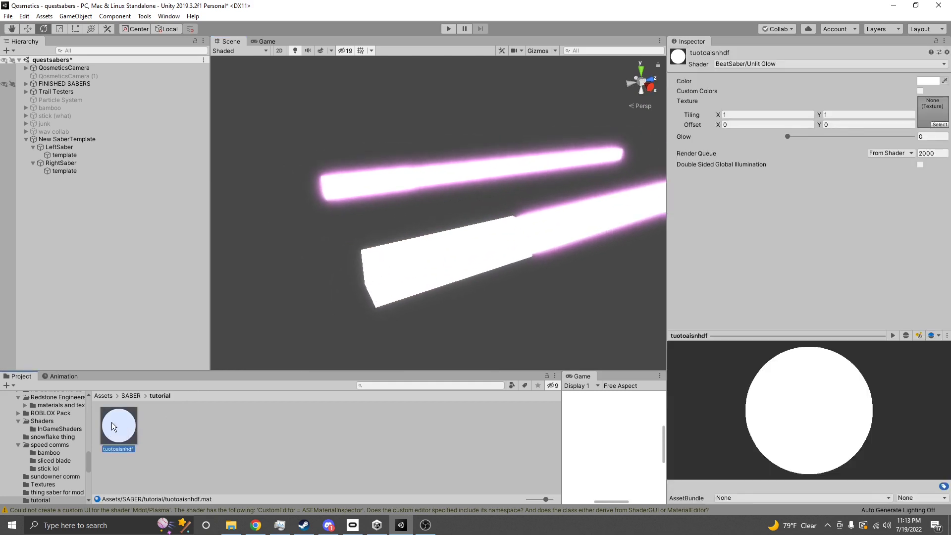
pyautogui.click(743, 64)
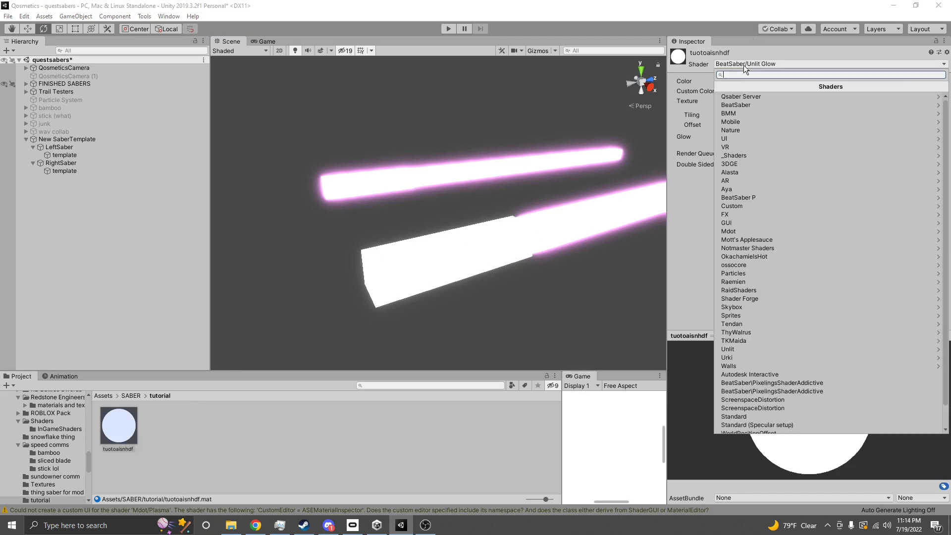
pyautogui.click(741, 102)
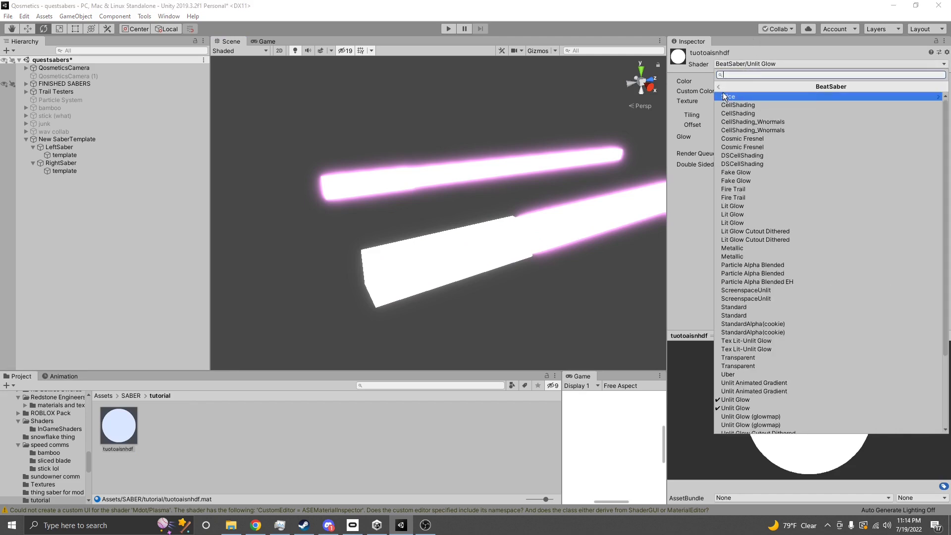
pyautogui.click(673, 213)
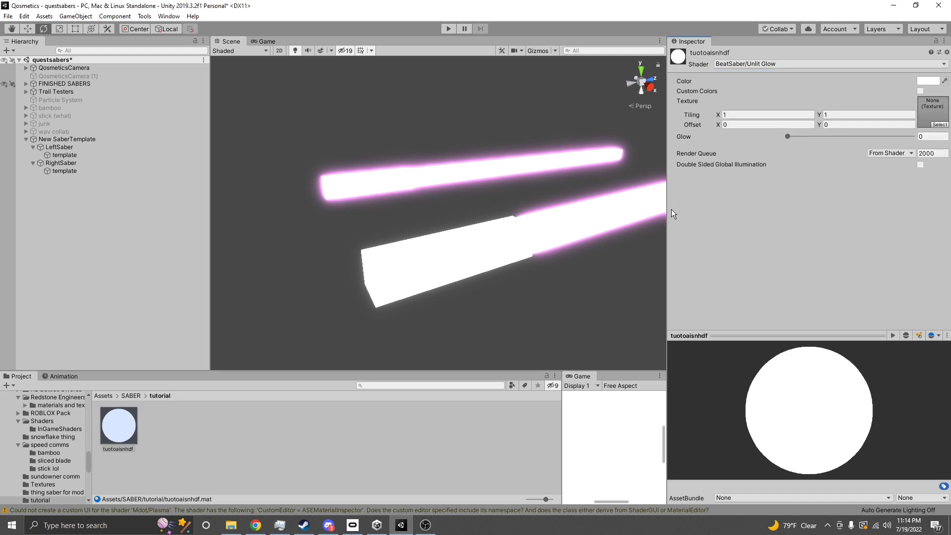
pyautogui.click(741, 64)
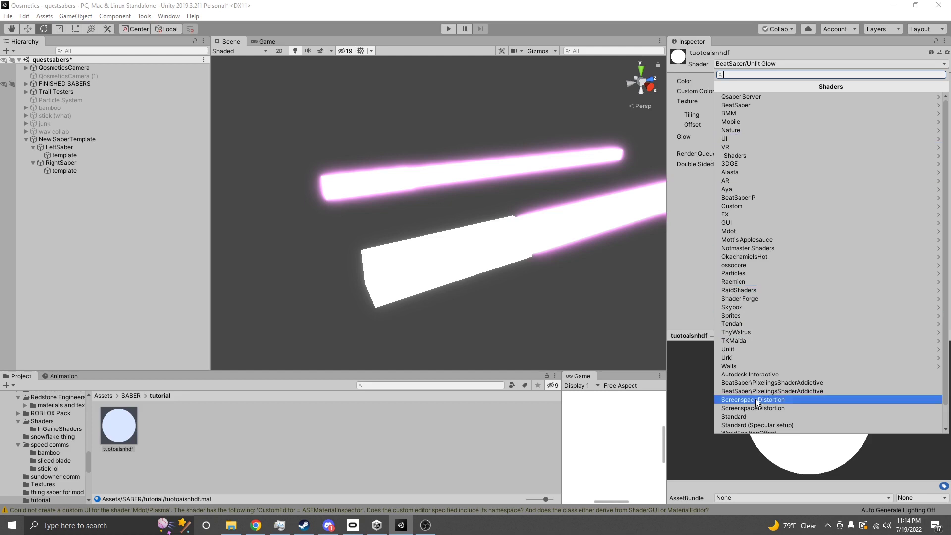
pyautogui.click(706, 248)
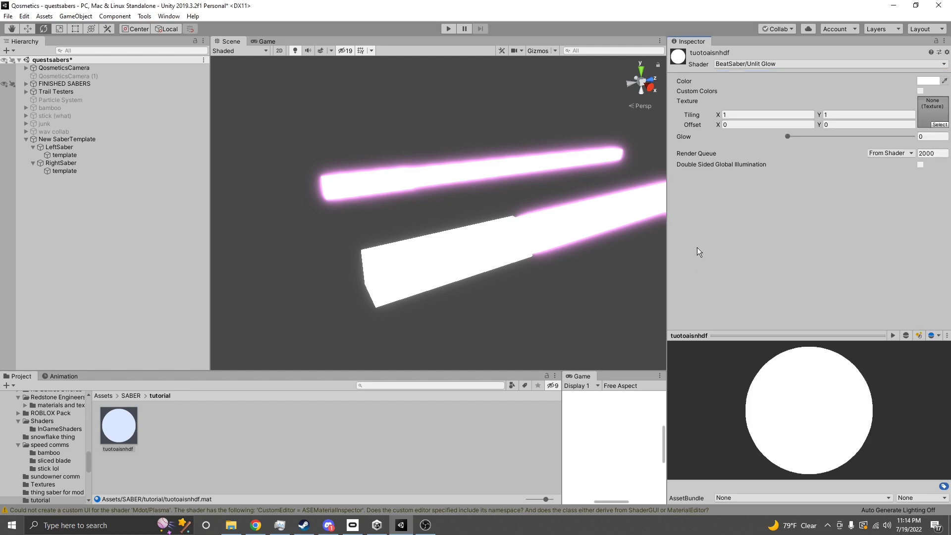
pyautogui.keyDown('alt'); pyautogui.moveTo(513, 265); pyautogui.dragTo(598, 219); pyautogui.keyUp('alt')
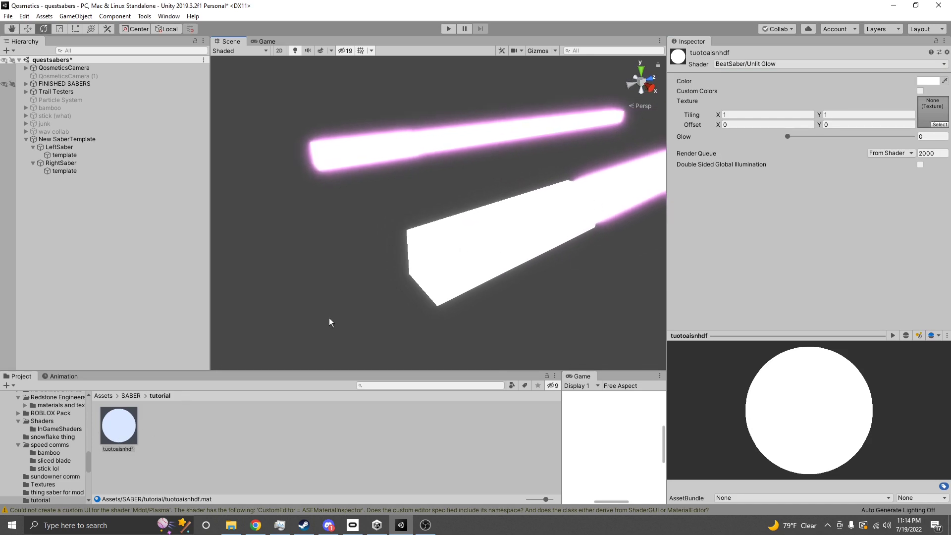
# Step: Set the tuotoaisnhdf material's color to pure red, FF0000
pyautogui.click(927, 81)
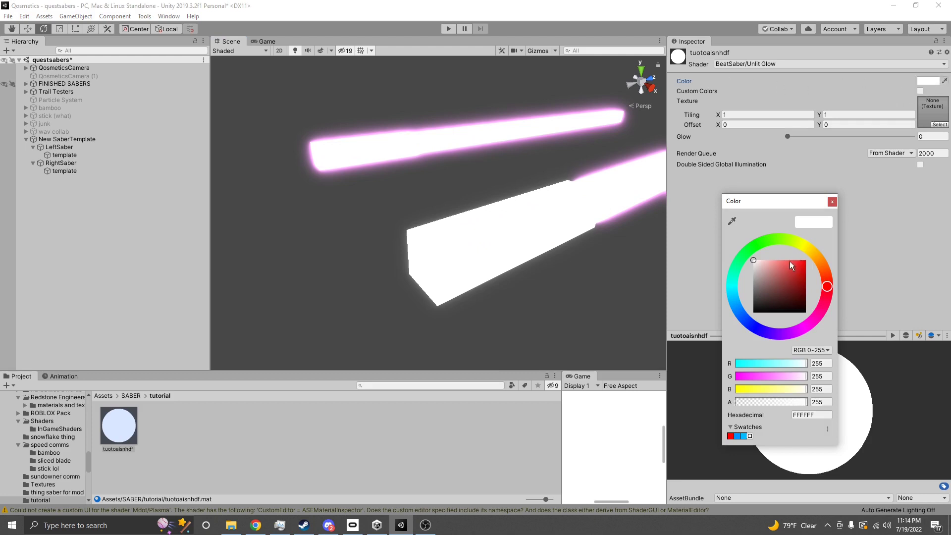
pyautogui.moveTo(755, 264)
pyautogui.mouseDown()
pyautogui.moveTo(782, 287)
pyautogui.moveTo(798, 269)
pyautogui.moveTo(800, 297)
pyautogui.moveTo(802, 261)
pyautogui.moveTo(780, 256)
pyautogui.moveTo(819, 252)
pyautogui.mouseUp()
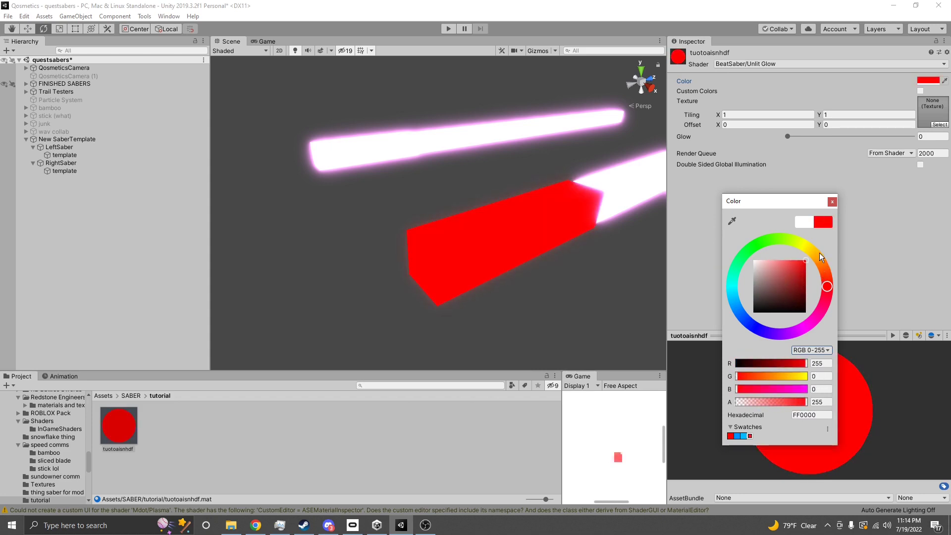
pyautogui.click(830, 201)
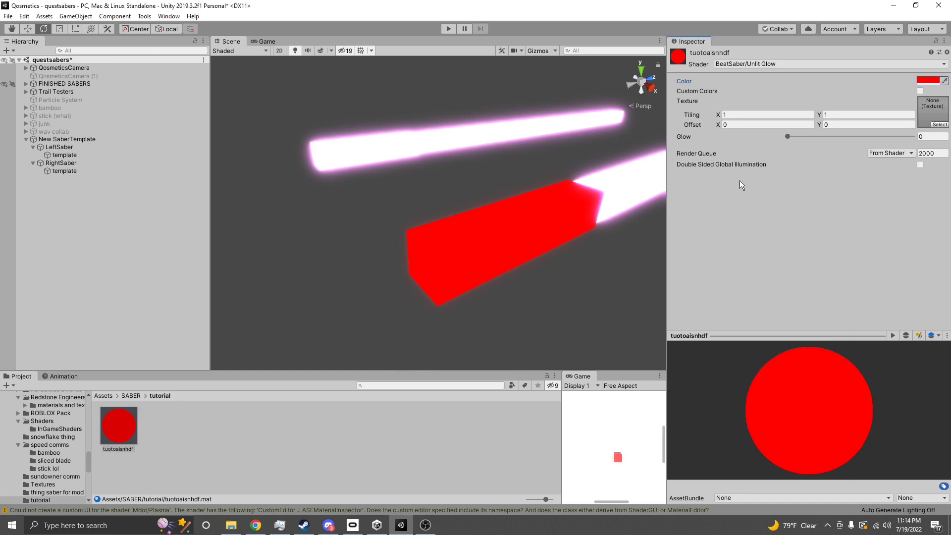
pyautogui.click(792, 114)
pyautogui.moveTo(574, 311); pyautogui.dragTo(588, 303, button='right')
pyautogui.scroll(-3, 587, 303)
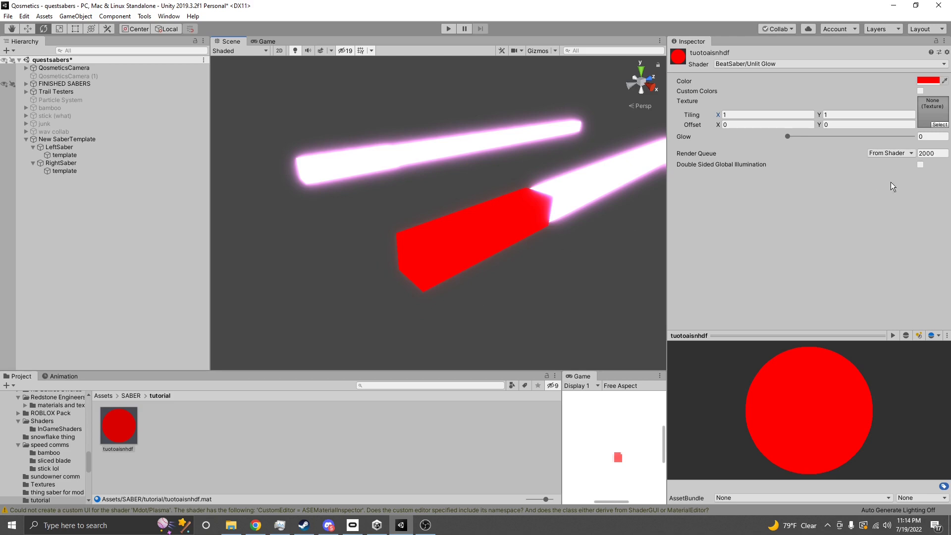
# Step: Set the red material's Glow to about 0.217 and view the handle from several angles
pyautogui.moveTo(788, 142); pyautogui.dragTo(814, 144)
pyautogui.moveTo(598, 216); pyautogui.dragTo(542, 216, button='middle')
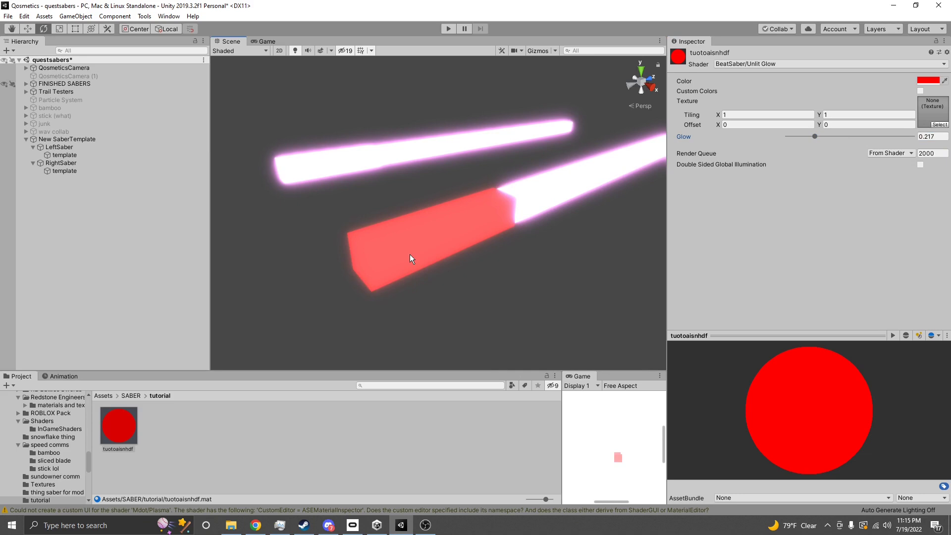
pyautogui.press('w')
pyautogui.moveTo(480, 257); pyautogui.dragTo(549, 242, button='right')
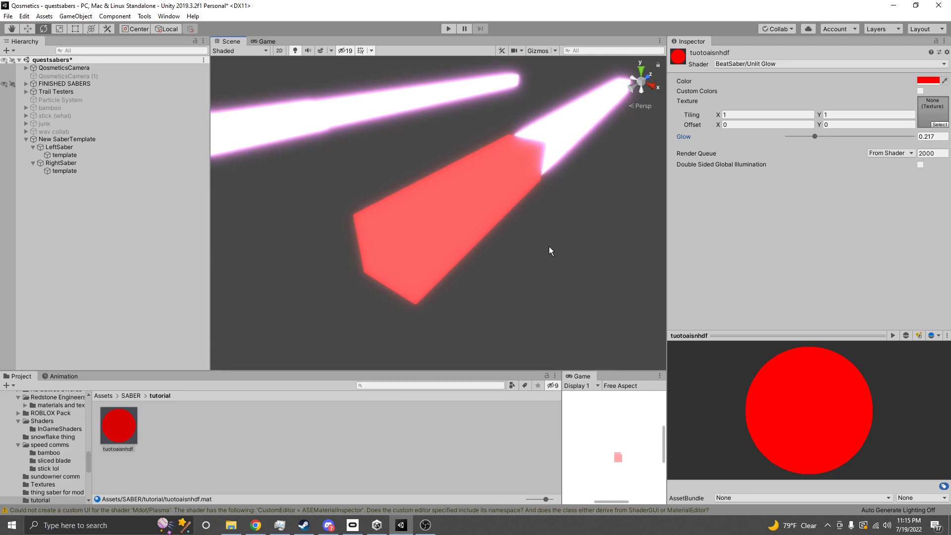
pyautogui.keyDown('alt'); pyautogui.moveTo(549, 246); pyautogui.dragTo(445, 242); pyautogui.keyUp('alt')
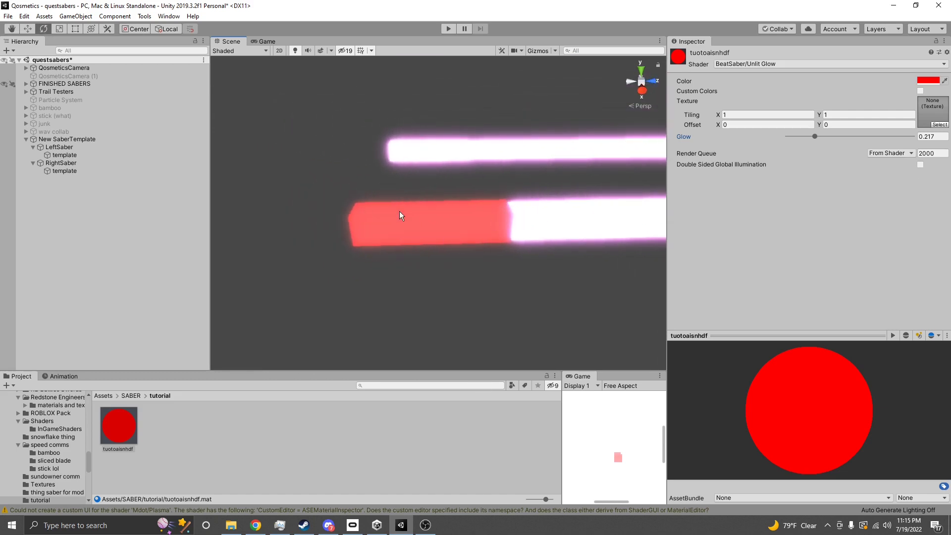
pyautogui.keyDown('alt'); pyautogui.moveTo(399, 210); pyautogui.dragTo(492, 206); pyautogui.keyUp('alt')
pyautogui.scroll(3, 490, 203)
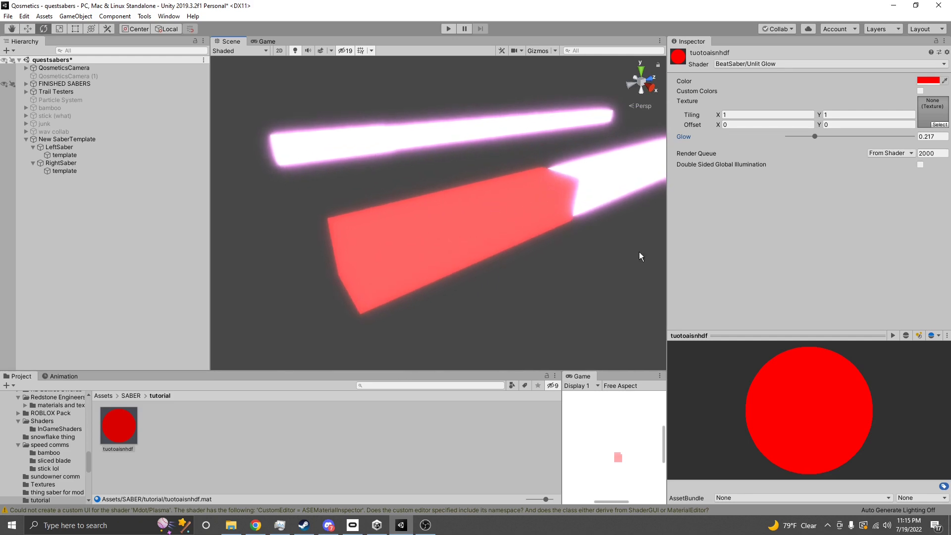
# Step: Raise the red material's Glow to about 0.896 and compare the handle with the blade
pyautogui.keyDown('alt'); pyautogui.moveTo(394, 246); pyautogui.dragTo(463, 246); pyautogui.keyUp('alt')
pyautogui.moveTo(463, 246); pyautogui.dragTo(504, 238, button='right')
pyautogui.press('s')
pyautogui.moveTo(813, 135); pyautogui.dragTo(899, 136)
pyautogui.moveTo(453, 245); pyautogui.dragTo(456, 233, button='right')
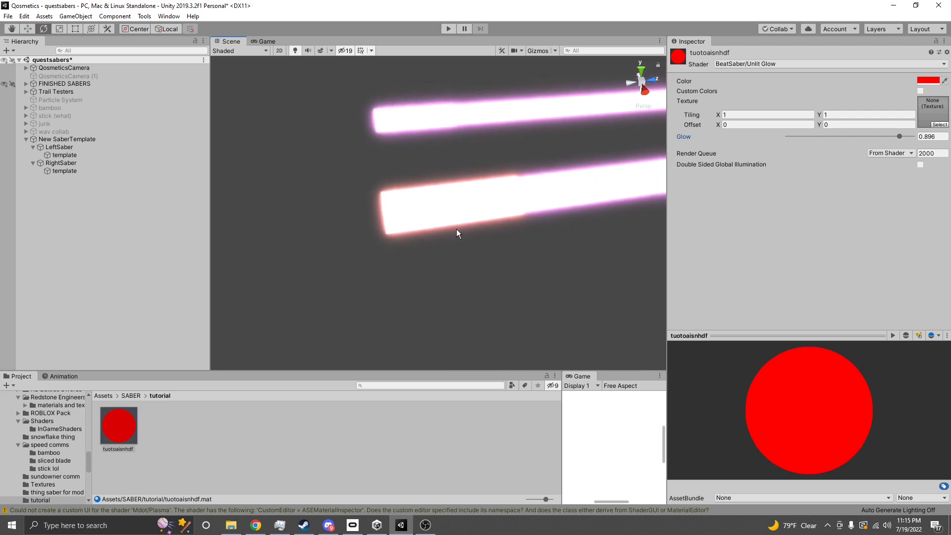
pyautogui.moveTo(580, 257); pyautogui.dragTo(481, 250, button='right')
pyautogui.moveTo(410, 207); pyautogui.dragTo(485, 203, button='right')
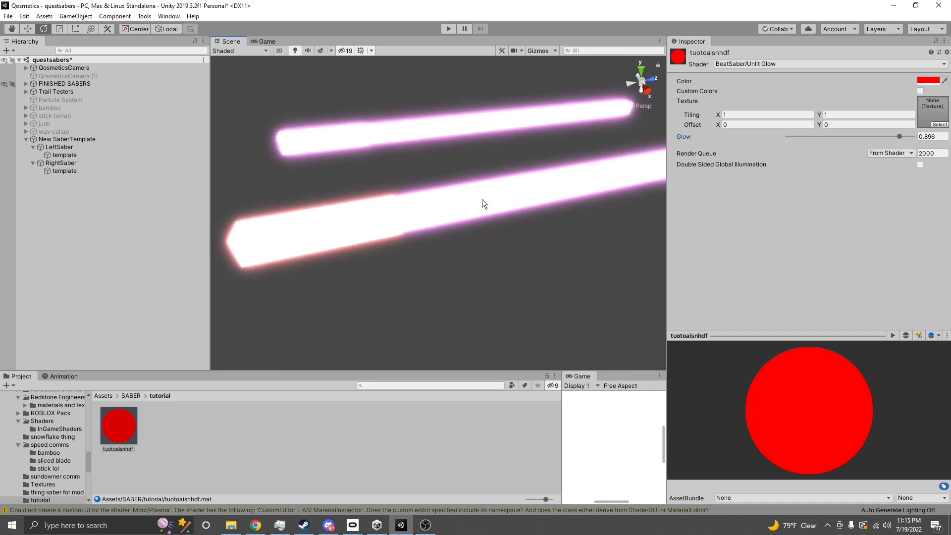
# Step: Select the RightSaber template mesh to inspect its assigned materials
pyautogui.click(131, 445)
pyautogui.moveTo(559, 157); pyautogui.dragTo(574, 163, button='right')
pyautogui.click(475, 229)
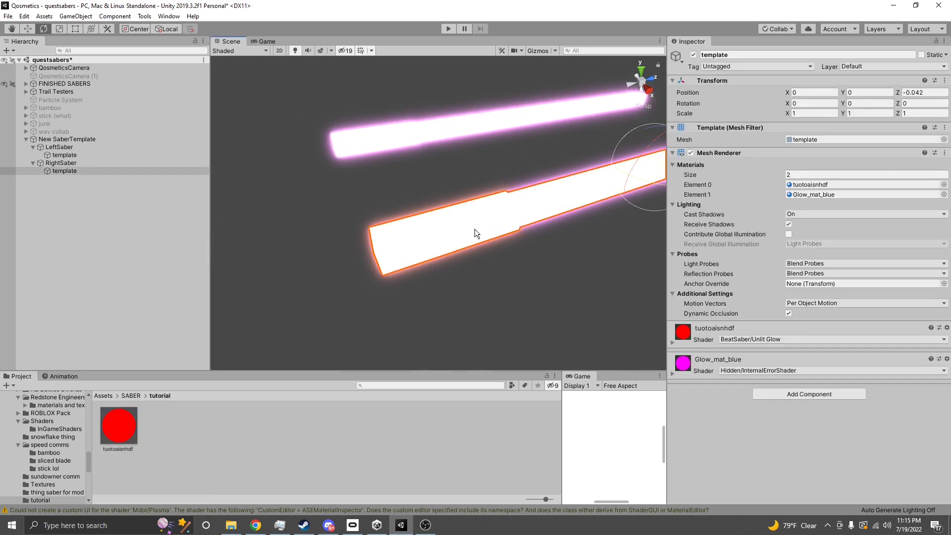
# Step: Lower the tuotoaisnhdf material's Glow to 0 and view the RightSaber handle from several angles
pyautogui.click(112, 435)
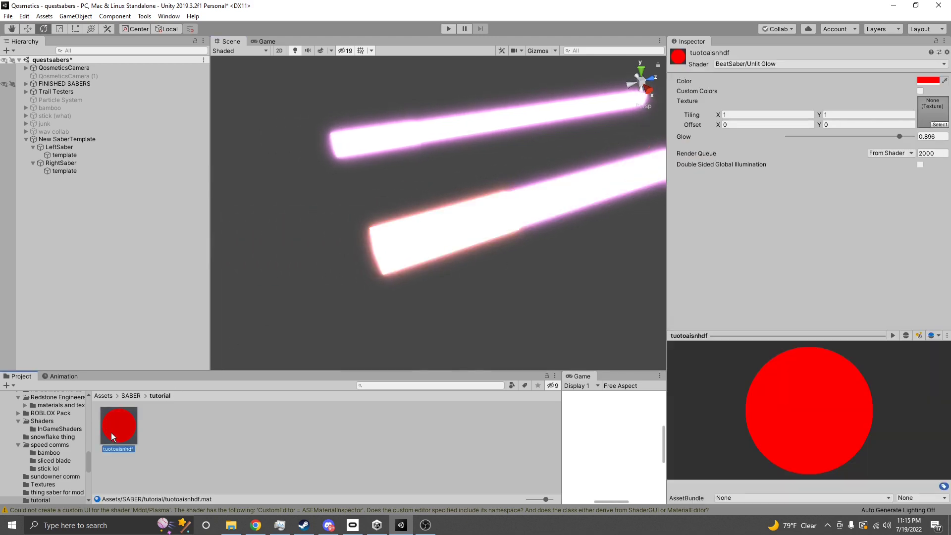
pyautogui.moveTo(887, 136); pyautogui.dragTo(755, 144)
pyautogui.moveTo(667, 218); pyautogui.dragTo(611, 226)
pyautogui.moveTo(466, 250)
pyautogui.mouseDown(button='right')
pyautogui.moveTo(451, 253)
pyautogui.moveTo(475, 253)
pyautogui.mouseUp(button='right')
pyautogui.press('w')
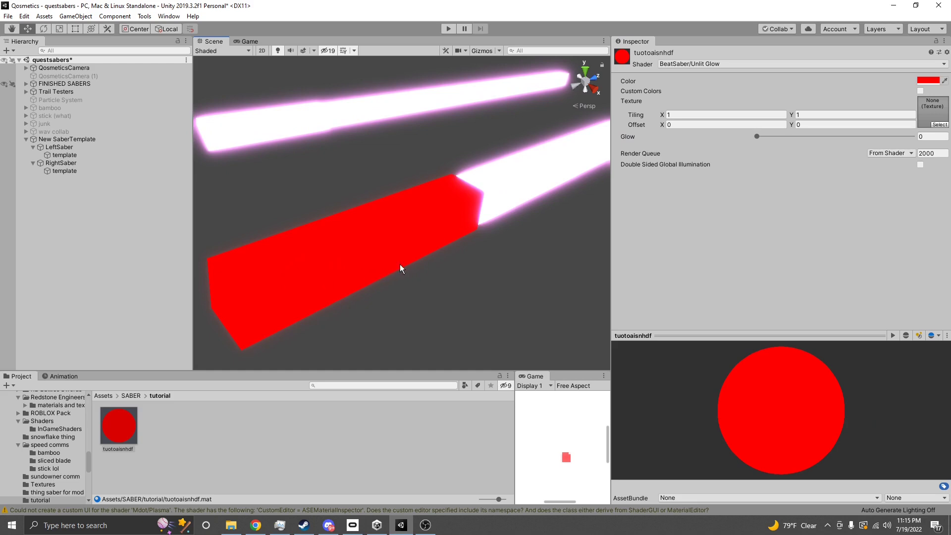
pyautogui.scroll(-2, 401, 258)
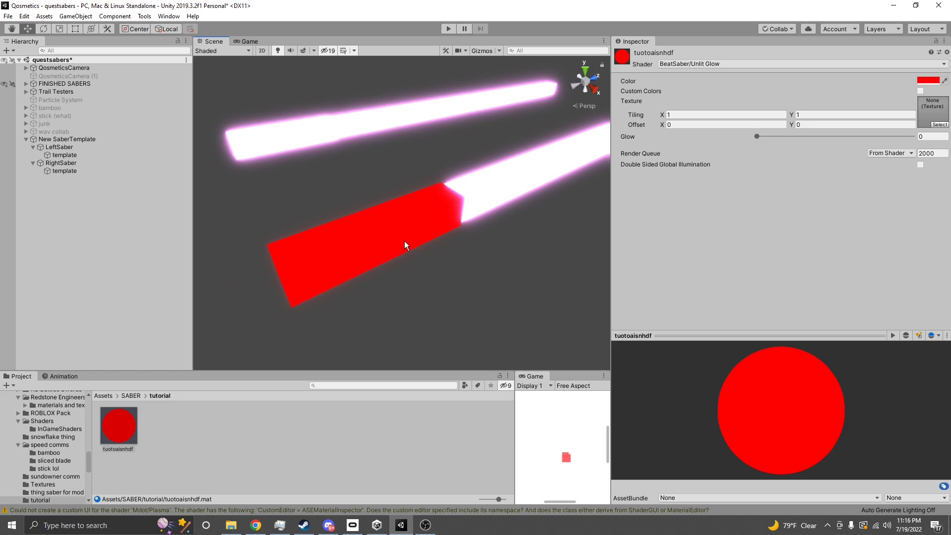
pyautogui.keyDown('alt'); pyautogui.moveTo(403, 227); pyautogui.dragTo(497, 250); pyautogui.keyUp('alt')
pyautogui.keyDown('alt'); pyautogui.moveTo(380, 202); pyautogui.dragTo(436, 221); pyautogui.keyUp('alt')
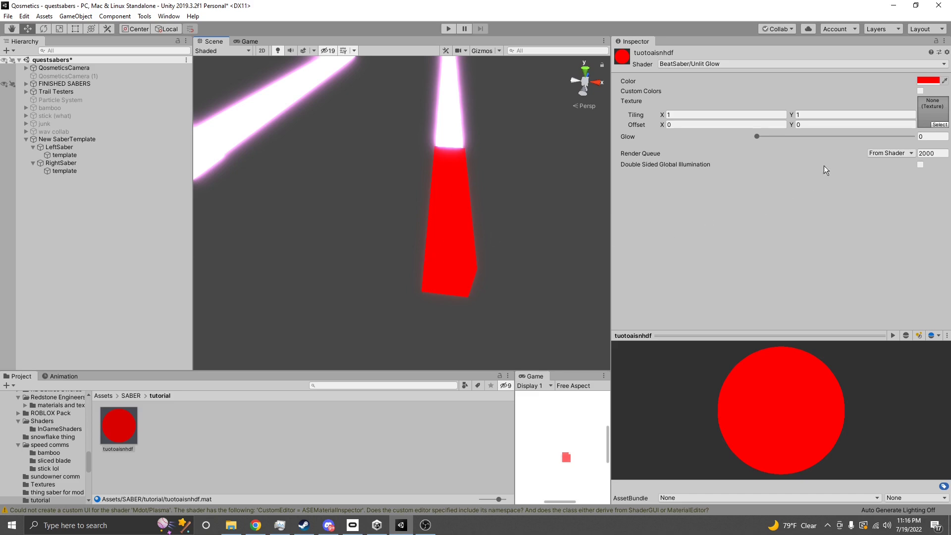
# Step: Enable Custom Colors on the tuotoaisnhdf material and set RightSaber as the object to color in the Qosmetics Color Tester
pyautogui.click(920, 92)
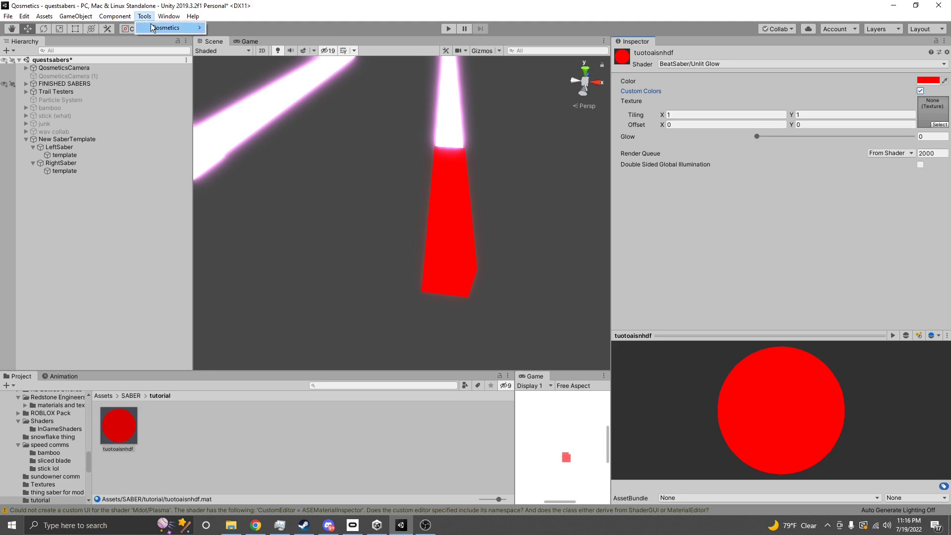
pyautogui.moveTo(155, 28)
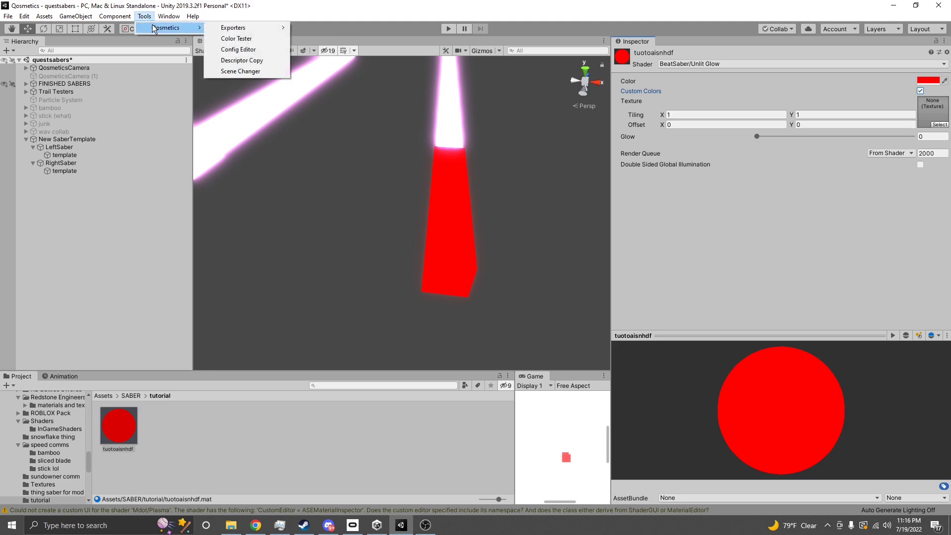
pyautogui.click(236, 40)
pyautogui.moveTo(690, 184); pyautogui.dragTo(696, 174)
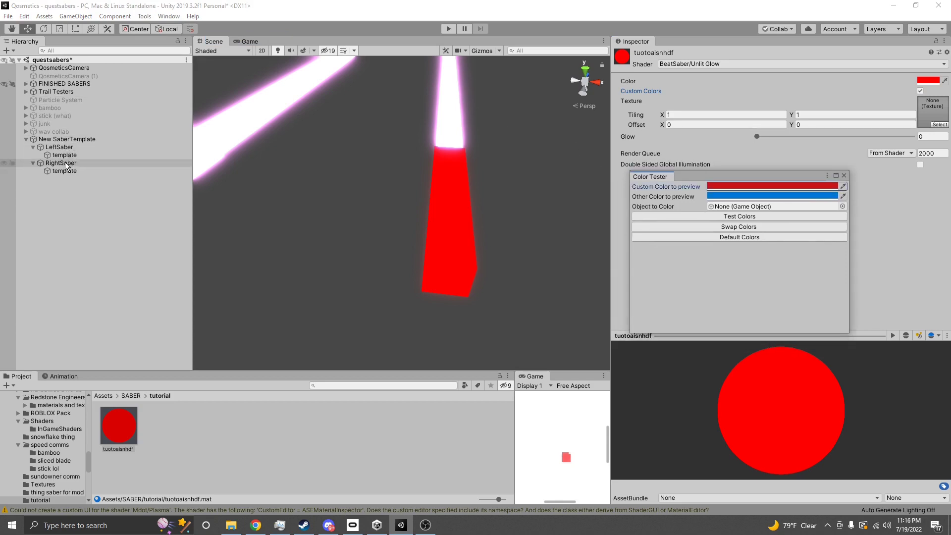
pyautogui.moveTo(47, 167); pyautogui.dragTo(735, 208)
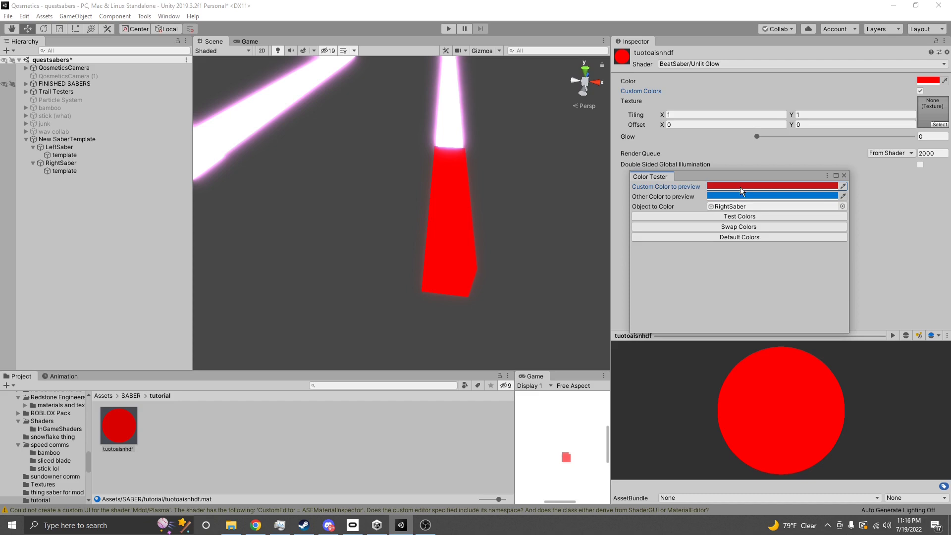
# Step: Set the custom preview color to bright green, 2AFF0D, and test it on RightSaber
pyautogui.click(740, 186)
pyautogui.moveTo(794, 240); pyautogui.dragTo(761, 241)
pyautogui.moveTo(795, 269); pyautogui.dragTo(803, 259)
pyautogui.click(831, 201)
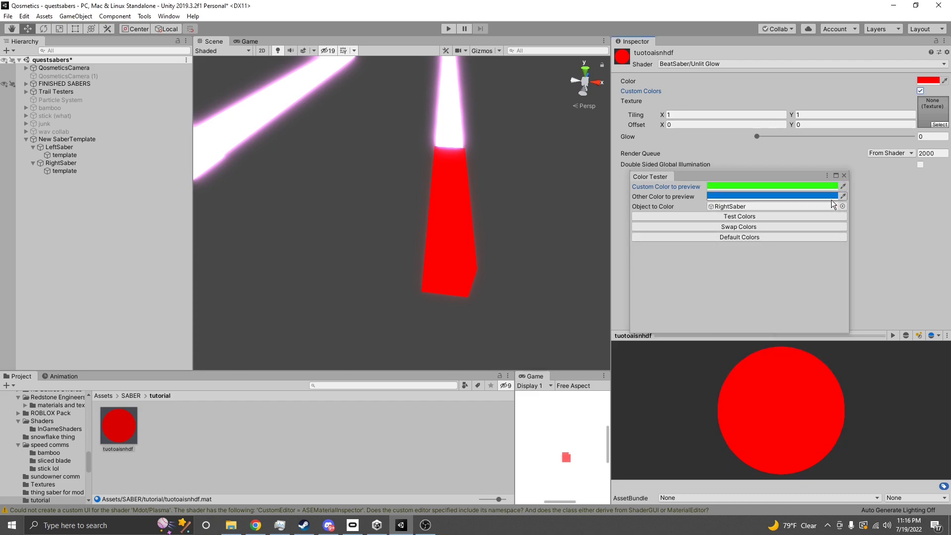
pyautogui.click(727, 220)
pyautogui.keyDown('alt'); pyautogui.moveTo(494, 202); pyautogui.dragTo(438, 199); pyautogui.keyUp('alt')
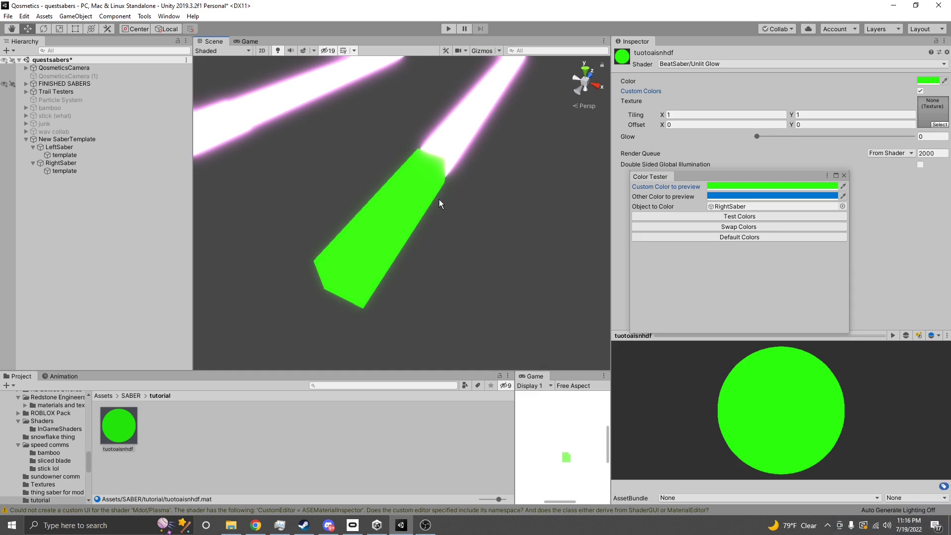
# Step: Darken the tuotoaisnhdf material's own color to a near-black green
pyautogui.click(927, 82)
pyautogui.moveTo(805, 265); pyautogui.dragTo(797, 304)
pyautogui.click(670, 267)
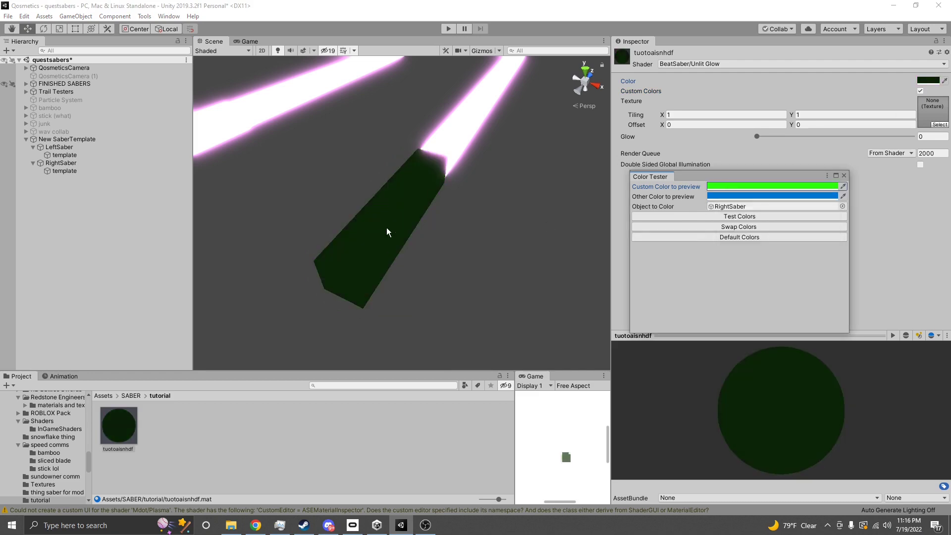
# Step: Change the custom preview color to bright blue, test it on RightSaber and view the handle
pyautogui.click(765, 186)
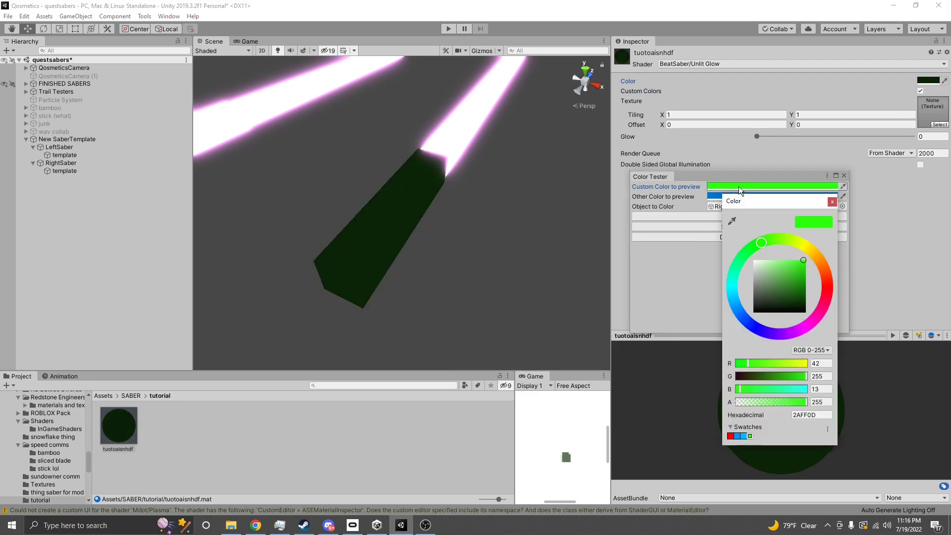
pyautogui.click(736, 303)
pyautogui.click(687, 286)
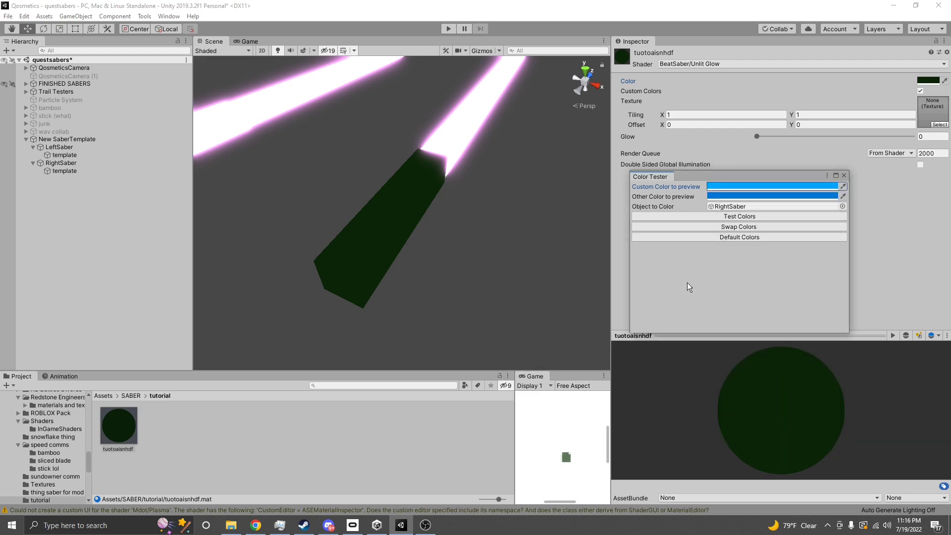
pyautogui.click(692, 216)
pyautogui.moveTo(469, 201); pyautogui.dragTo(421, 185, button='right')
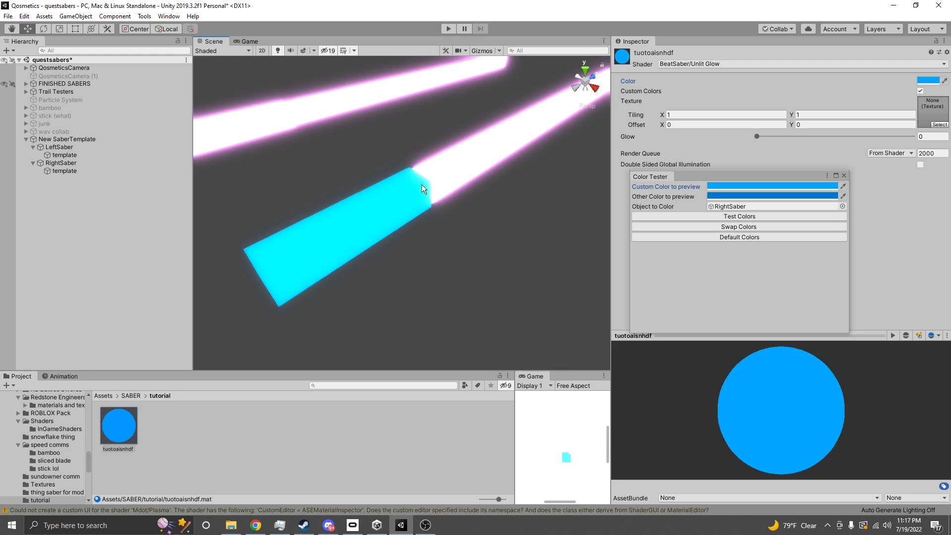
pyautogui.moveTo(409, 186); pyautogui.dragTo(390, 200, button='right')
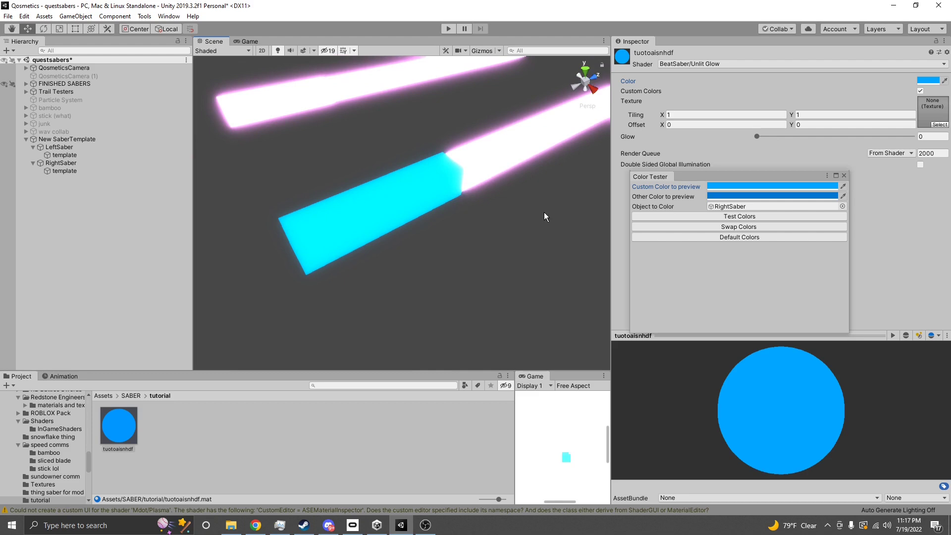
# Step: Disable Custom Colors on the material, try testing a yellow custom color on RightSaber, and close the Color Tester
pyautogui.click(920, 91)
pyautogui.click(769, 186)
pyautogui.click(806, 246)
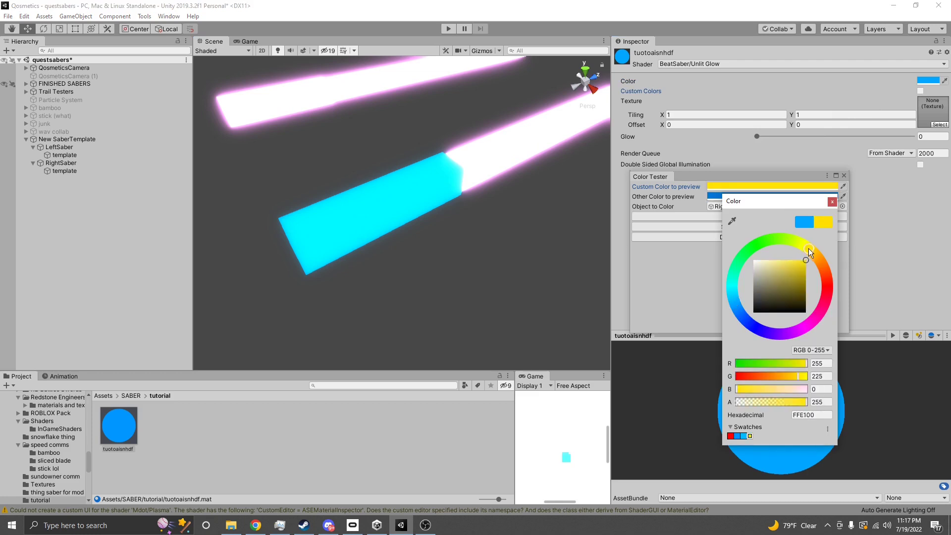
pyautogui.click(832, 202)
pyautogui.click(773, 216)
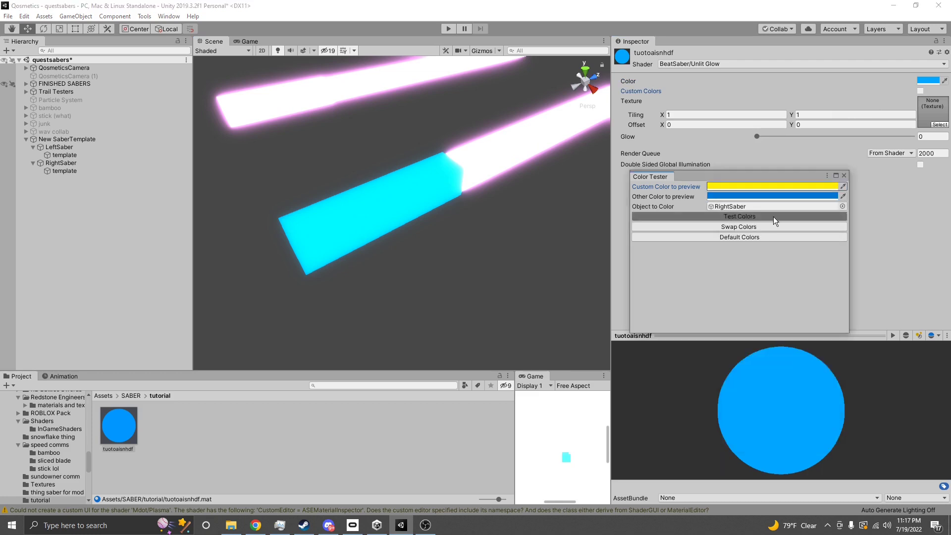
pyautogui.click(690, 214)
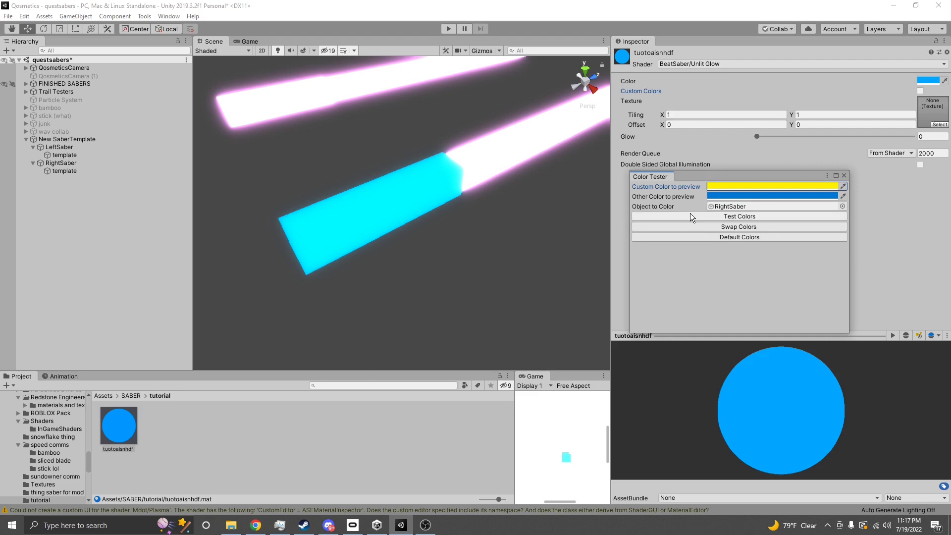
pyautogui.click(844, 175)
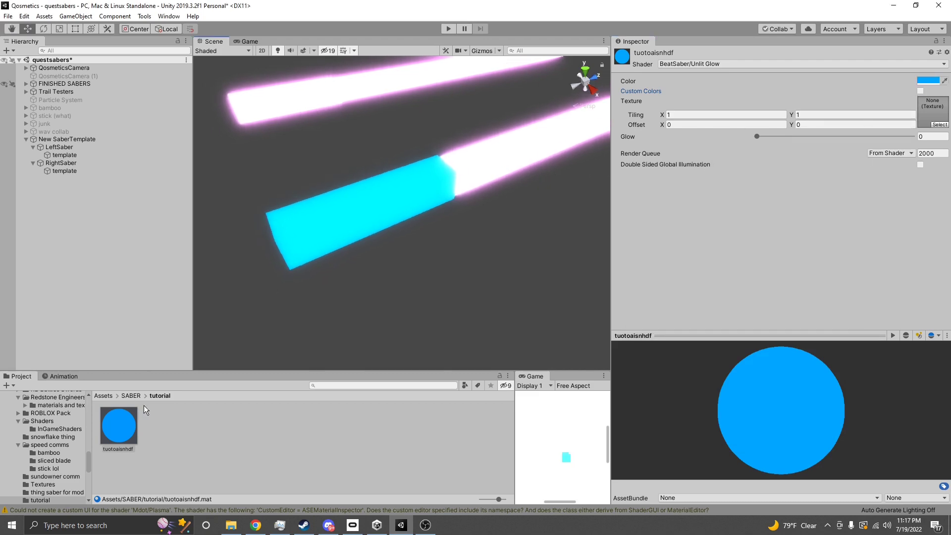
# Step: Reapply the tuotoaisnhdf material to the RightSaber handle and view it from several angles
pyautogui.click(119, 443)
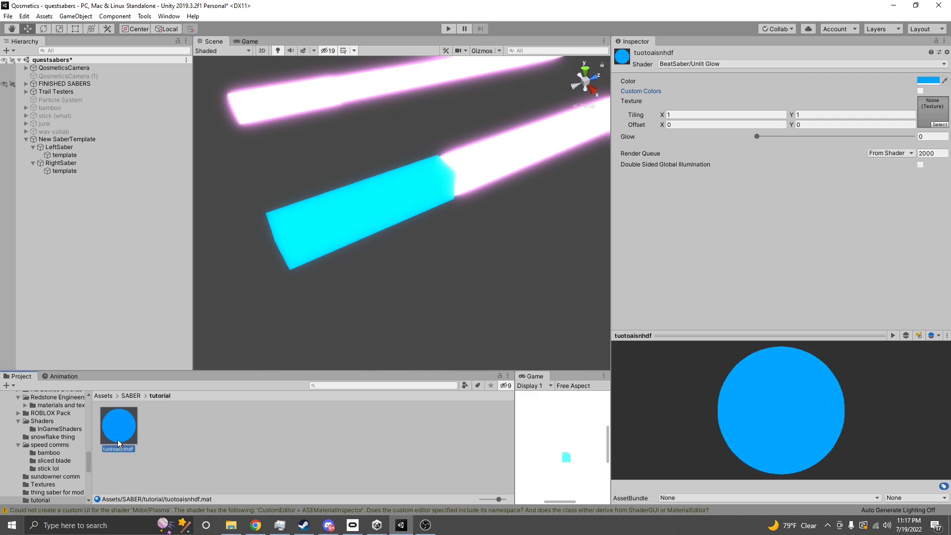
pyautogui.moveTo(124, 422)
pyautogui.mouseDown()
pyautogui.moveTo(127, 446)
pyautogui.moveTo(136, 432)
pyautogui.moveTo(132, 422)
pyautogui.moveTo(122, 428)
pyautogui.mouseUp()
pyautogui.keyDown('alt'); pyautogui.moveTo(373, 313); pyautogui.dragTo(584, 208); pyautogui.keyUp('alt')
pyautogui.keyDown('alt'); pyautogui.moveTo(442, 251); pyautogui.dragTo(415, 278); pyautogui.keyUp('alt')
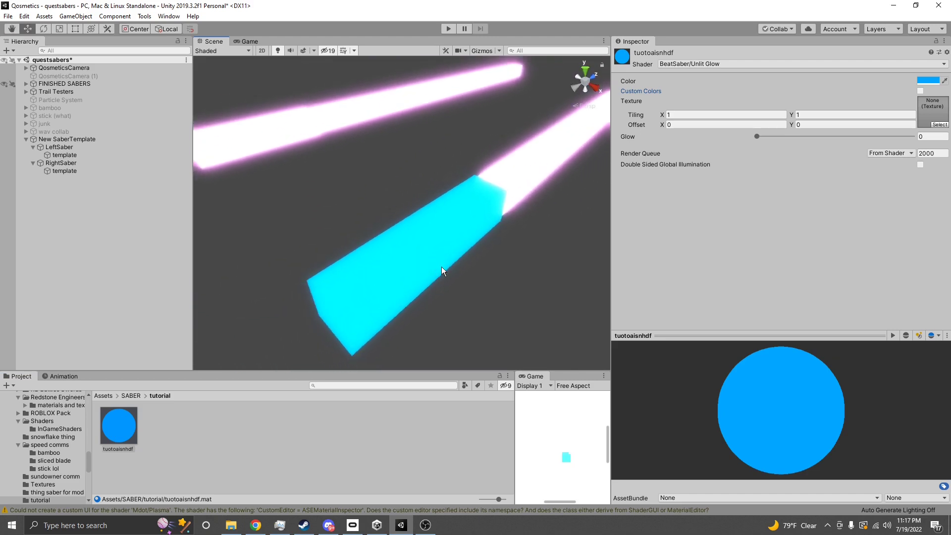
pyautogui.keyDown('alt'); pyautogui.moveTo(343, 311); pyautogui.dragTo(456, 314); pyautogui.keyUp('alt')
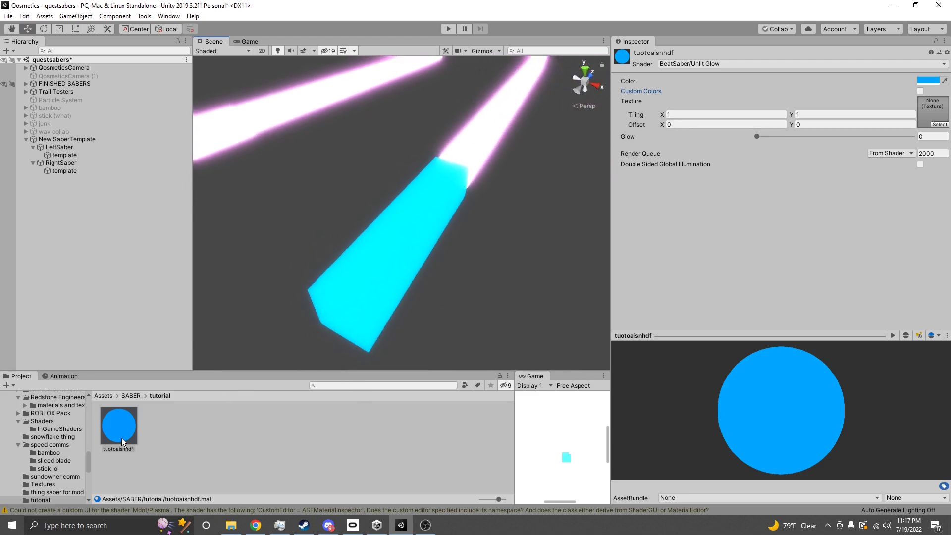
pyautogui.moveTo(121, 429); pyautogui.dragTo(367, 295)
pyautogui.keyDown('alt'); pyautogui.moveTo(416, 224); pyautogui.dragTo(389, 202); pyautogui.keyUp('alt')
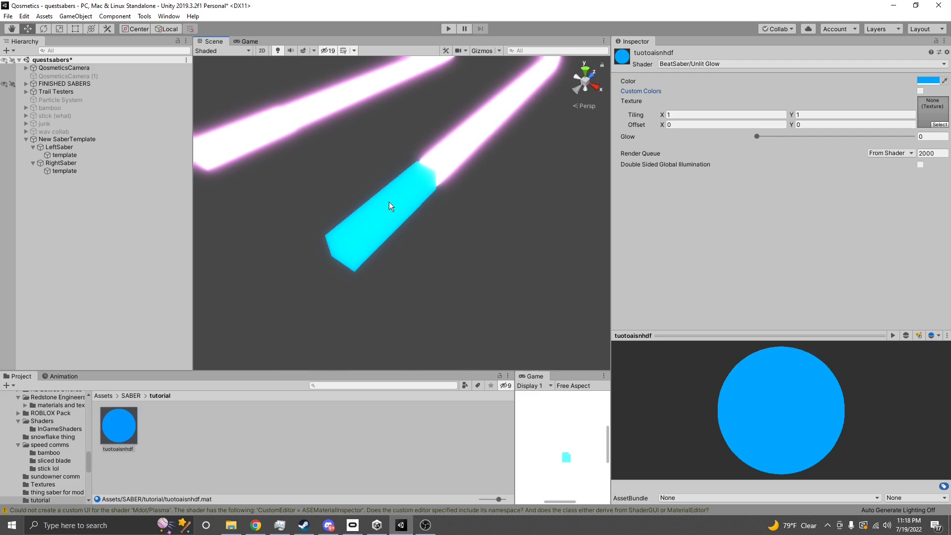
pyautogui.scroll(5, 415, 300)
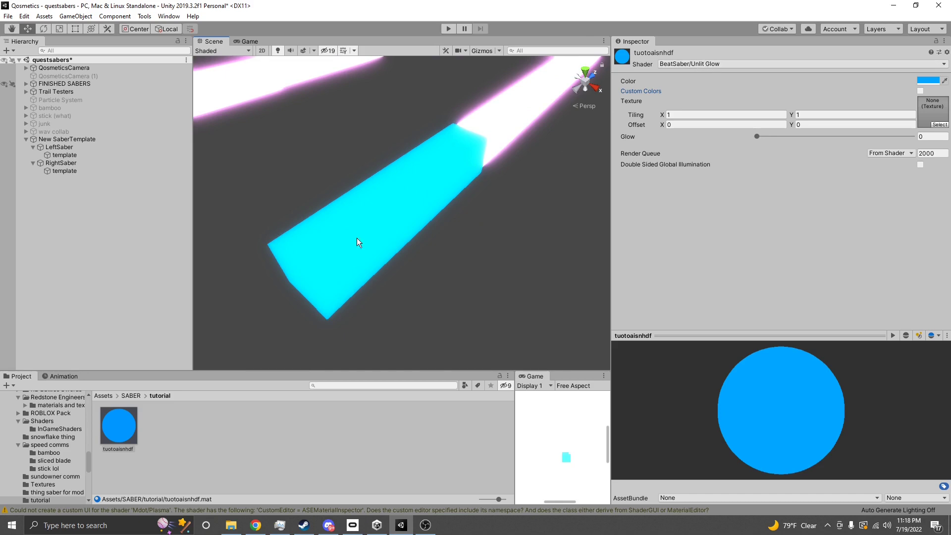
# Step: Switch to Discord, look through the Qosmetics Community aesthetics channel for shared shaders, and return to Unity
pyautogui.click(669, 64)
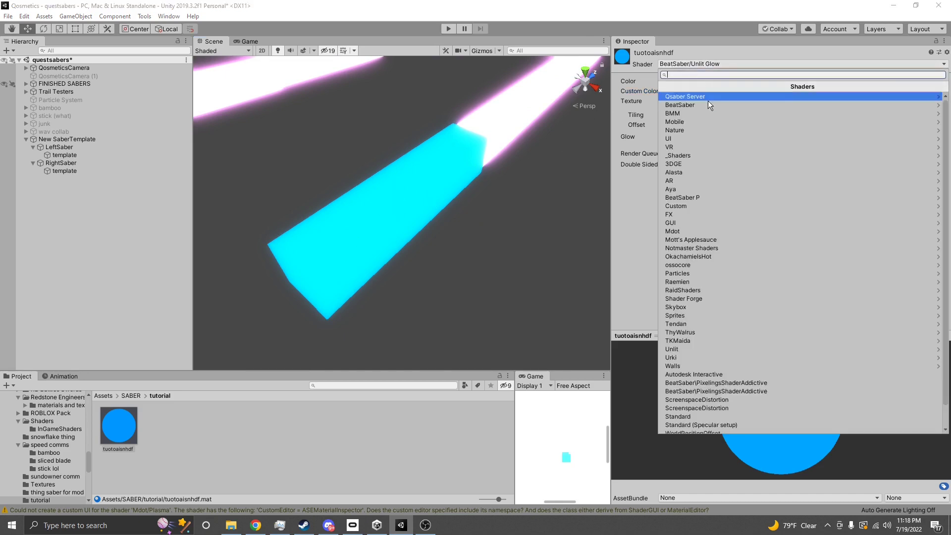
pyautogui.click(328, 525)
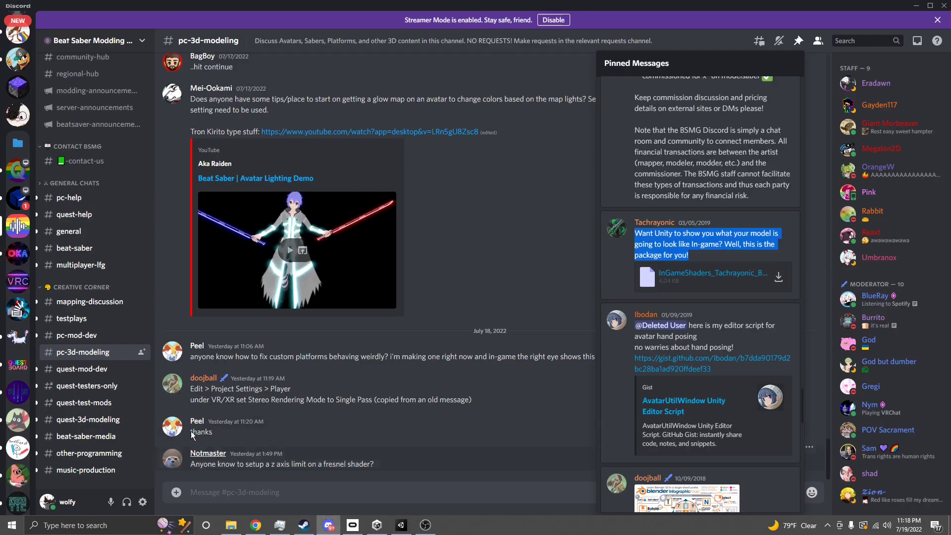
pyautogui.click(16, 172)
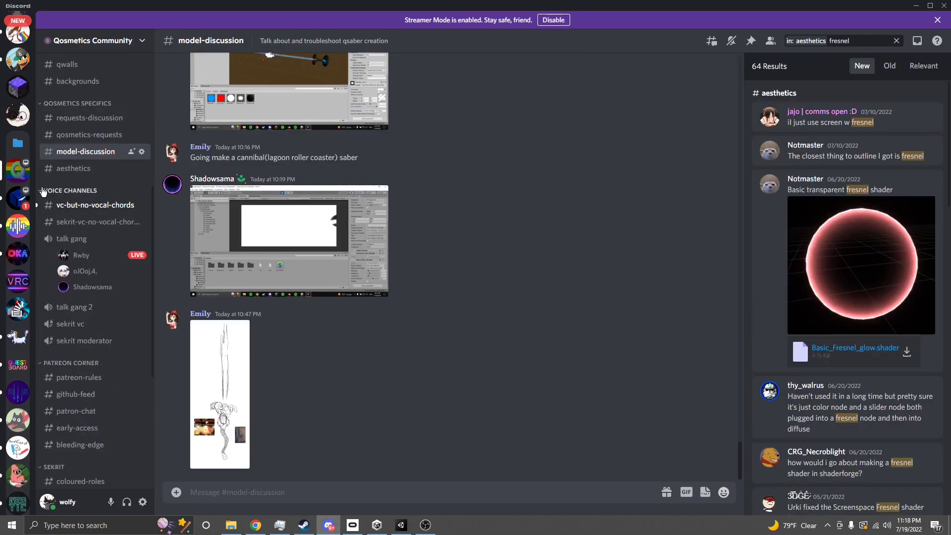
pyautogui.click(102, 174)
pyautogui.scroll(10, 393, 360)
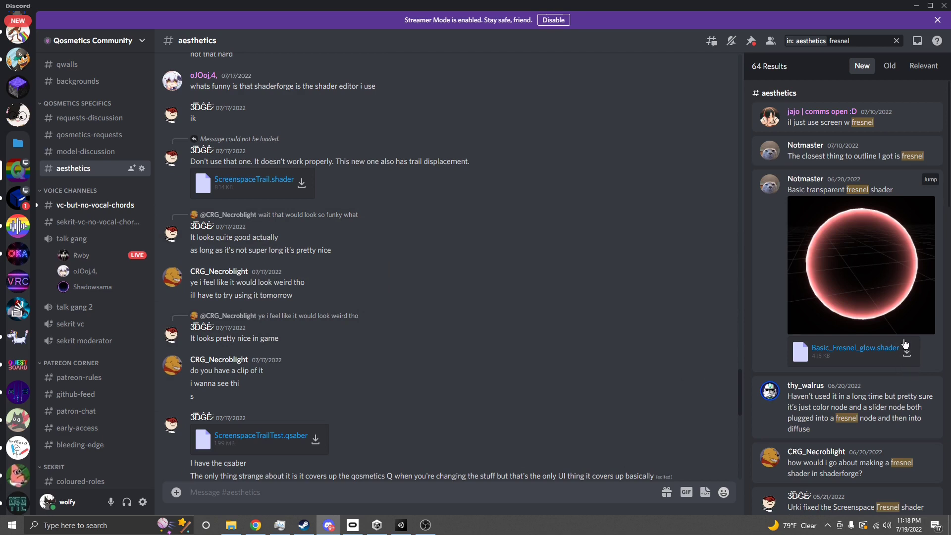
pyautogui.click(401, 525)
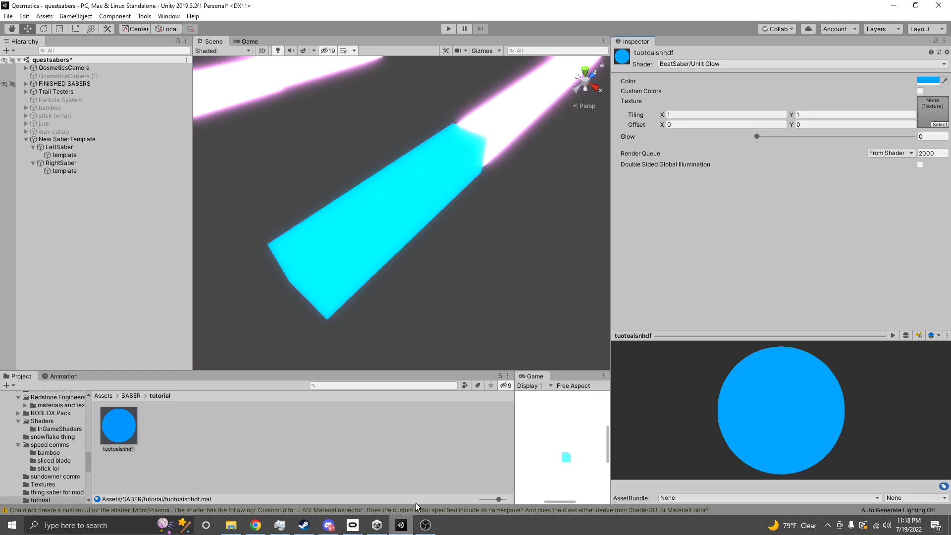
# Step: Find the fresnel shaders and assign Tendan/Screenspace Fresnel to the tuotoaisnhdf material
pyautogui.click(749, 67)
pyautogui.write('fres')
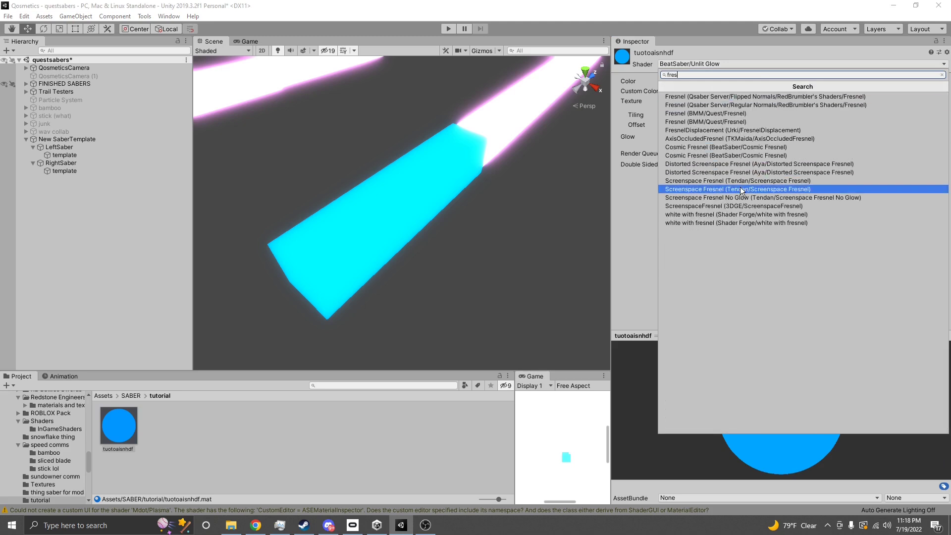
pyautogui.click(740, 188)
pyautogui.moveTo(584, 198); pyautogui.dragTo(278, 198, button='right')
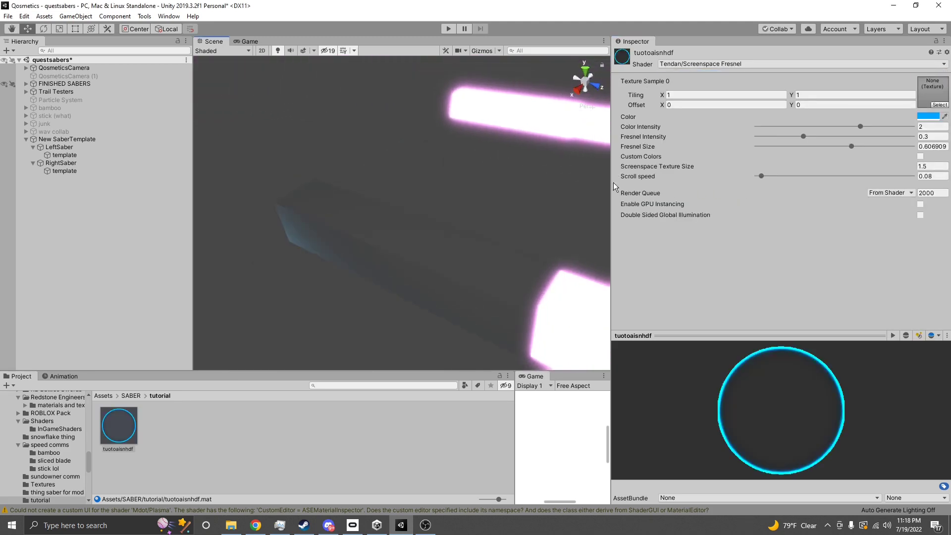
# Step: Set the material's Color Intensity to about 1.643 and Fresnel Size to about 0.242
pyautogui.click(850, 126)
pyautogui.moveTo(850, 127); pyautogui.dragTo(841, 128)
pyautogui.moveTo(849, 148); pyautogui.dragTo(794, 148)
pyautogui.moveTo(336, 199); pyautogui.dragTo(494, 171, button='right')
# Step: Create a 3D cylinder as a child of RightSaber
pyautogui.click(55, 162)
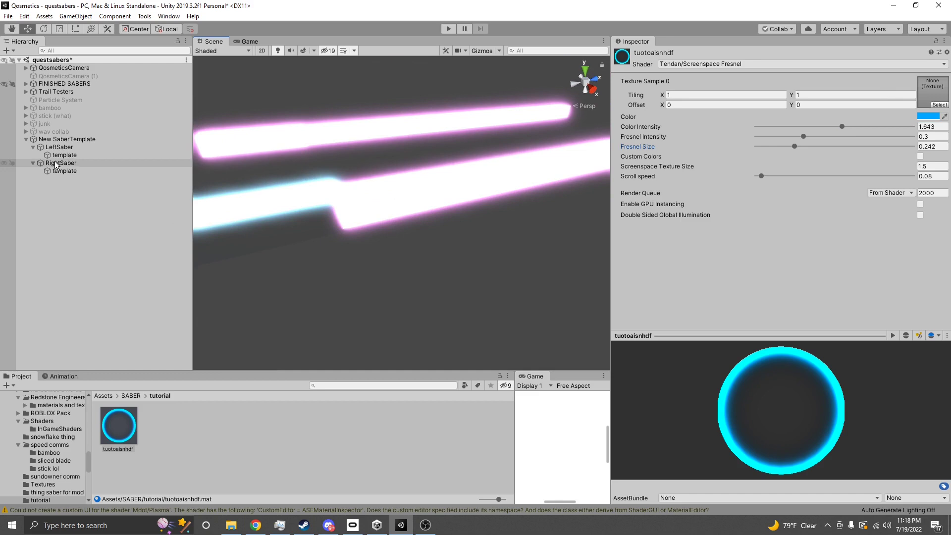
pyautogui.rightClick(54, 163)
pyautogui.moveTo(94, 270)
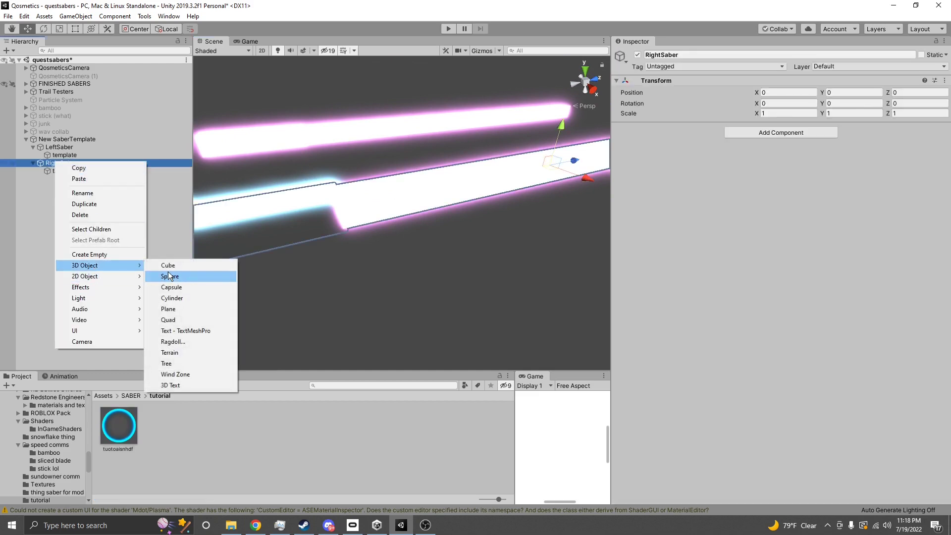
pyautogui.click(177, 298)
pyautogui.press('s')
pyautogui.moveTo(449, 243); pyautogui.dragTo(411, 224, button='right')
# Step: Scale the cylinder uniformly to about 0.637 and apply the tuotoaisnhdf material to it
pyautogui.press('r')
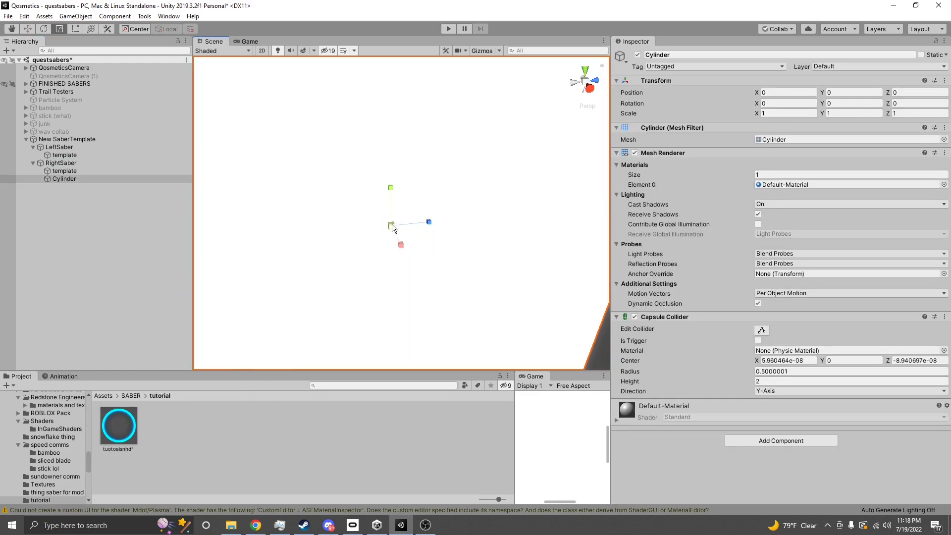
pyautogui.moveTo(391, 223); pyautogui.dragTo(375, 230)
pyautogui.moveTo(122, 425); pyautogui.dragTo(318, 313)
pyautogui.moveTo(318, 314); pyautogui.dragTo(412, 290, button='right')
pyautogui.press('s')
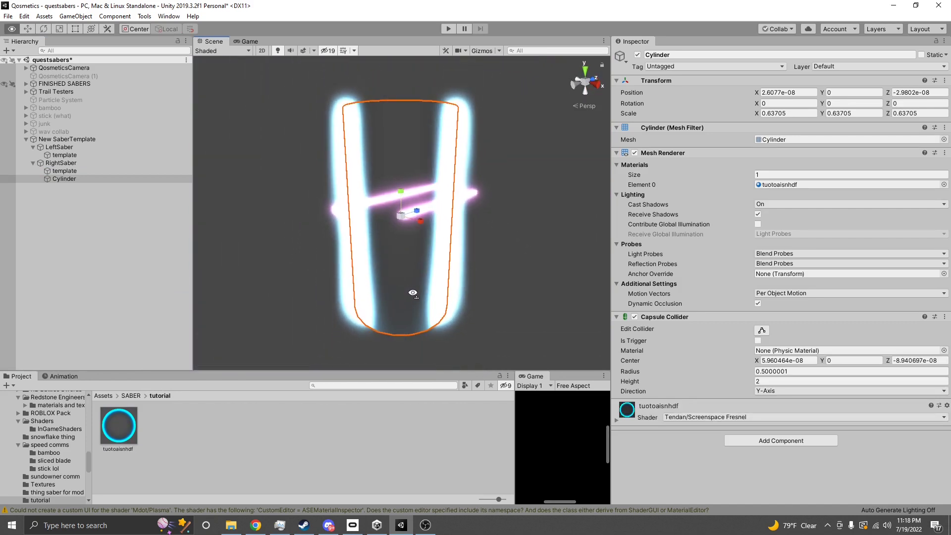
# Step: Find the screenspace shaders and assign Aya/Distorted Screenspace Fresnel to the tuotoaisnhdf material
pyautogui.click(484, 300)
pyautogui.press('a')
pyautogui.moveTo(484, 300); pyautogui.dragTo(561, 302, button='right')
pyautogui.press('d')
pyautogui.press('w')
pyautogui.click(118, 426)
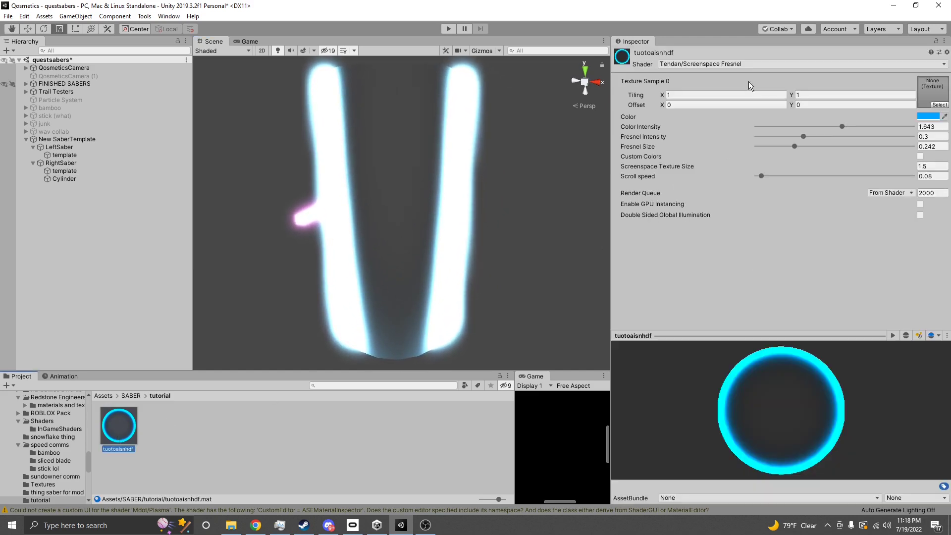
pyautogui.click(801, 66)
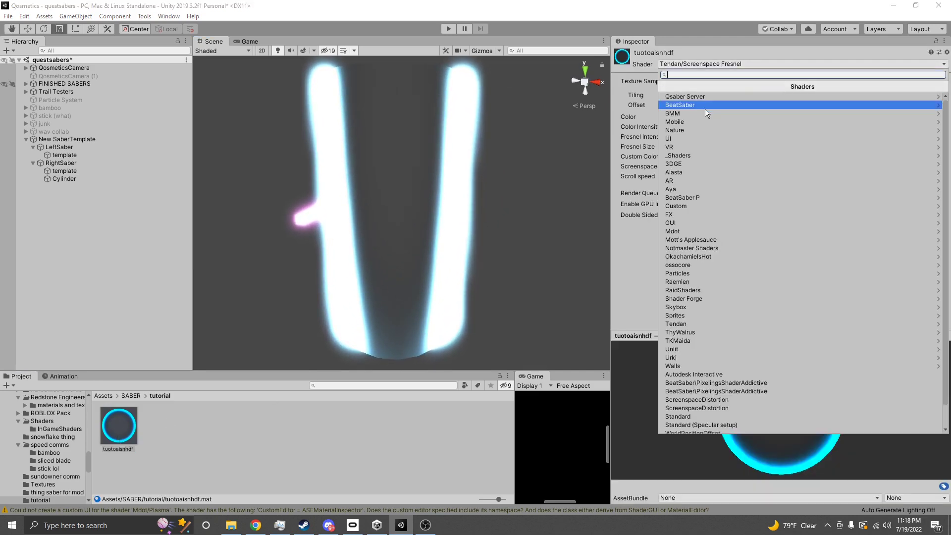
pyautogui.write('scree')
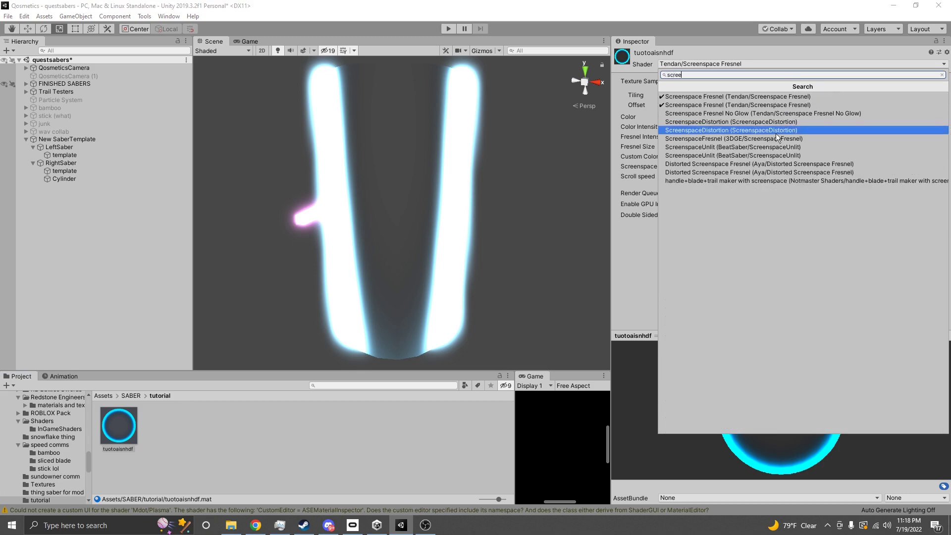
pyautogui.click(770, 172)
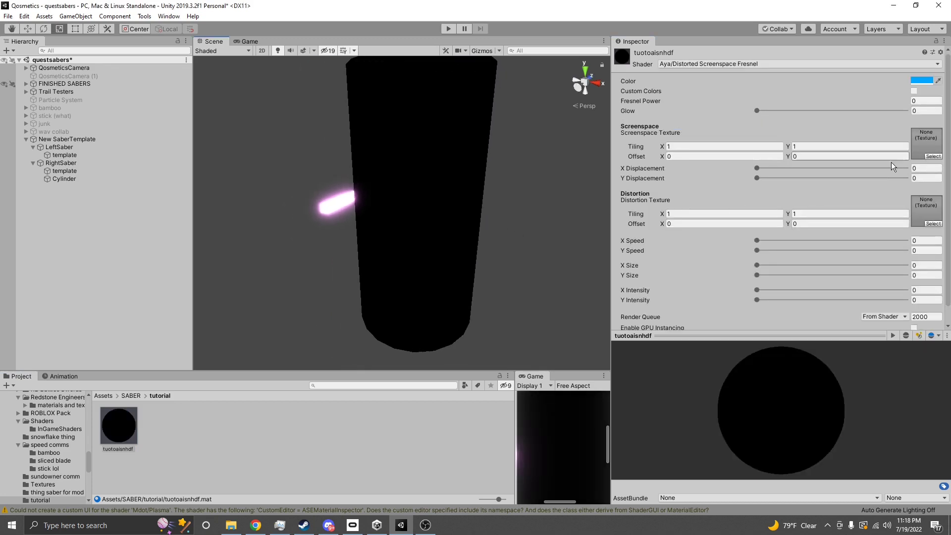
# Step: Search the project assets for "end port" and assign the end_portal texture as the material's Screenspace Texture
pyautogui.click(351, 384)
pyautogui.write('e')
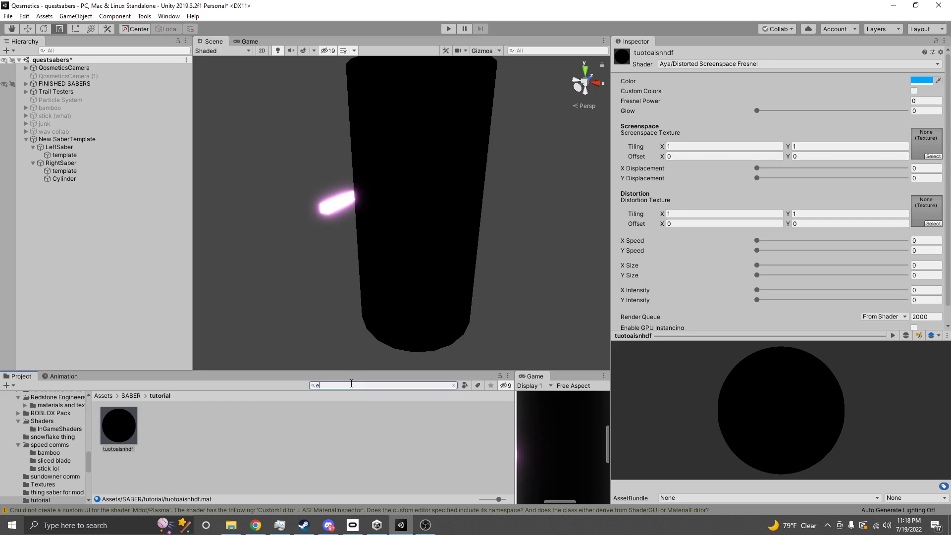
pyautogui.write('nd port')
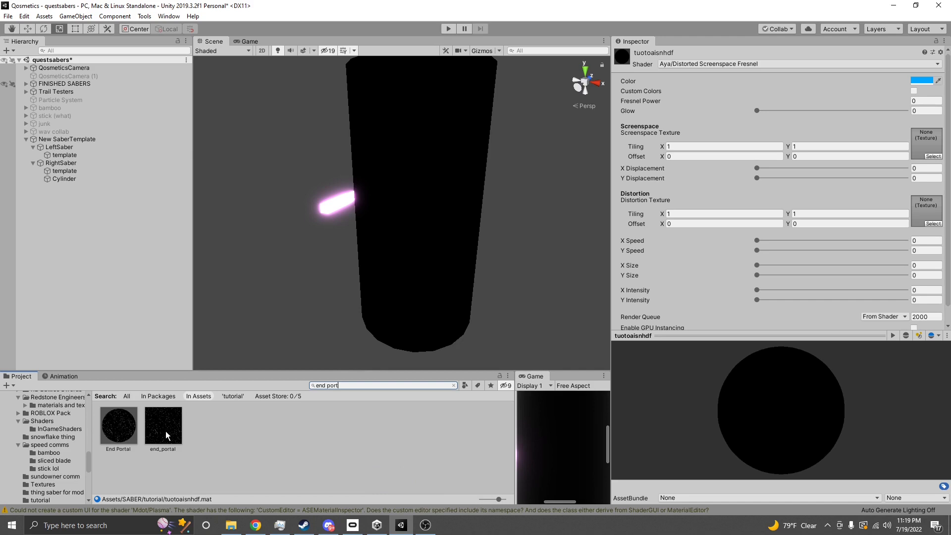
pyautogui.moveTo(167, 436); pyautogui.dragTo(926, 146)
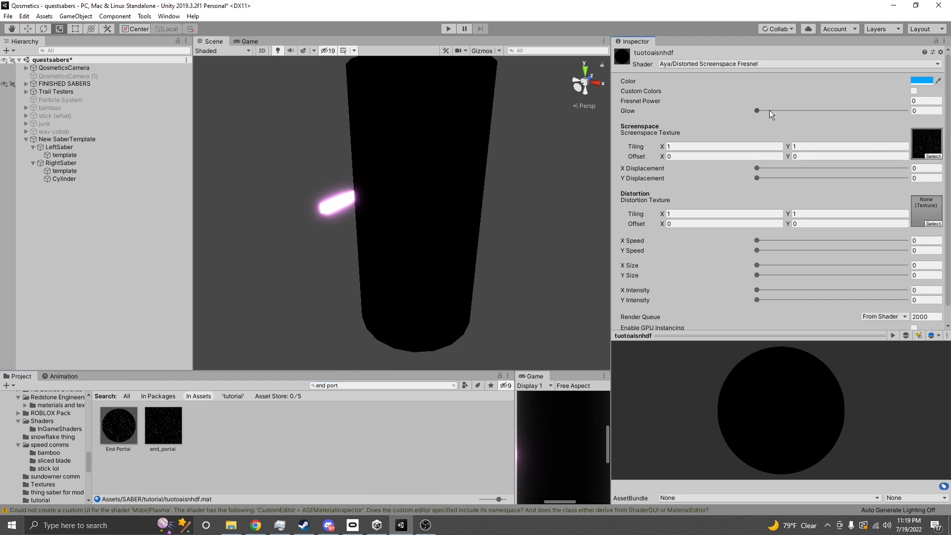
# Step: Raise the material's Fresnel Power to about 13.23 and view the cylinder from several sides
pyautogui.moveTo(769, 101); pyautogui.dragTo(313, 219)
pyautogui.moveTo(470, 198); pyautogui.dragTo(562, 171, button='right')
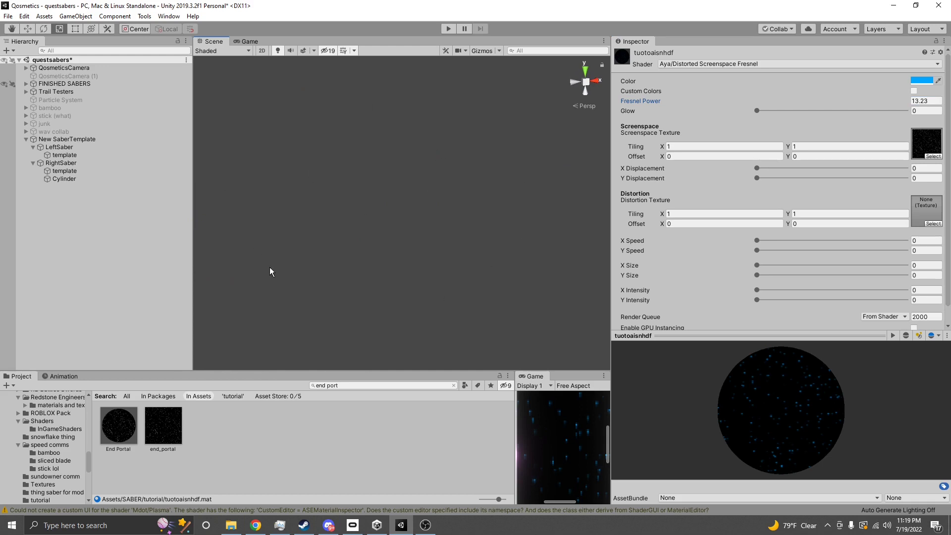
pyautogui.moveTo(410, 225); pyautogui.dragTo(121, 292, button='right')
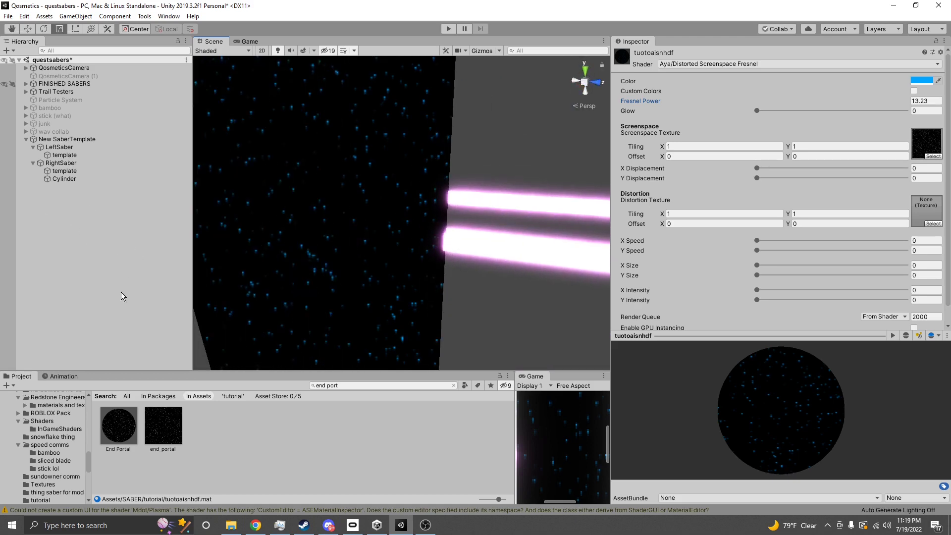
# Step: Delete the Cylinder object from RightSaber
pyautogui.click(743, 64)
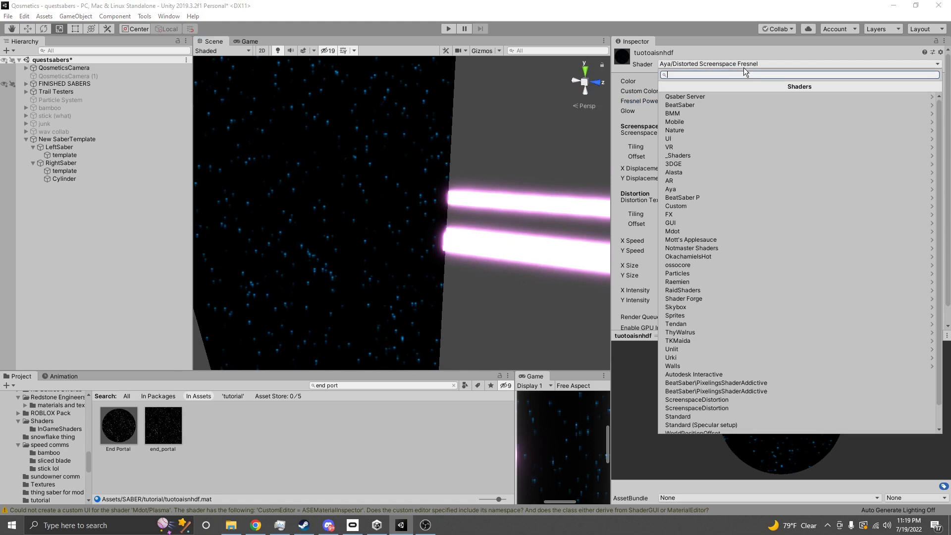
pyautogui.click(510, 195)
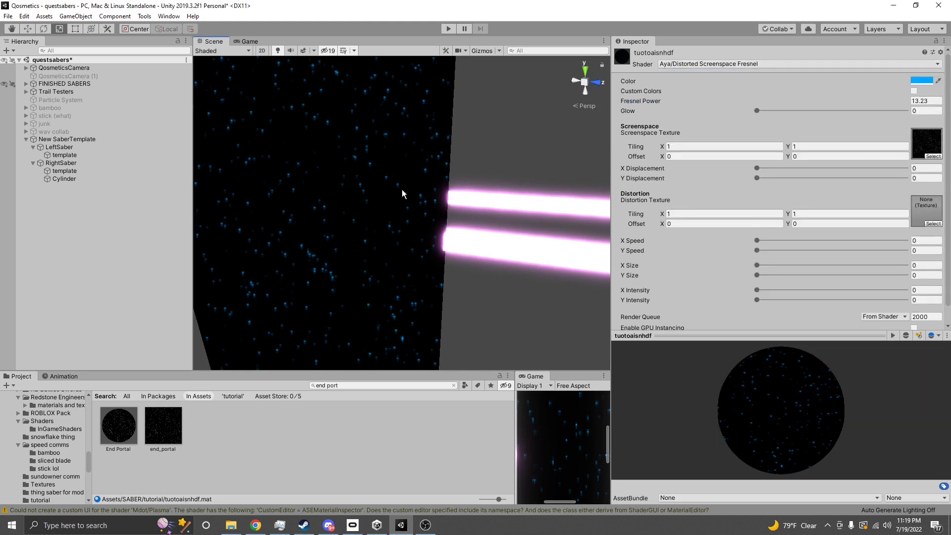
pyautogui.click(403, 218)
pyautogui.rightClick(65, 181)
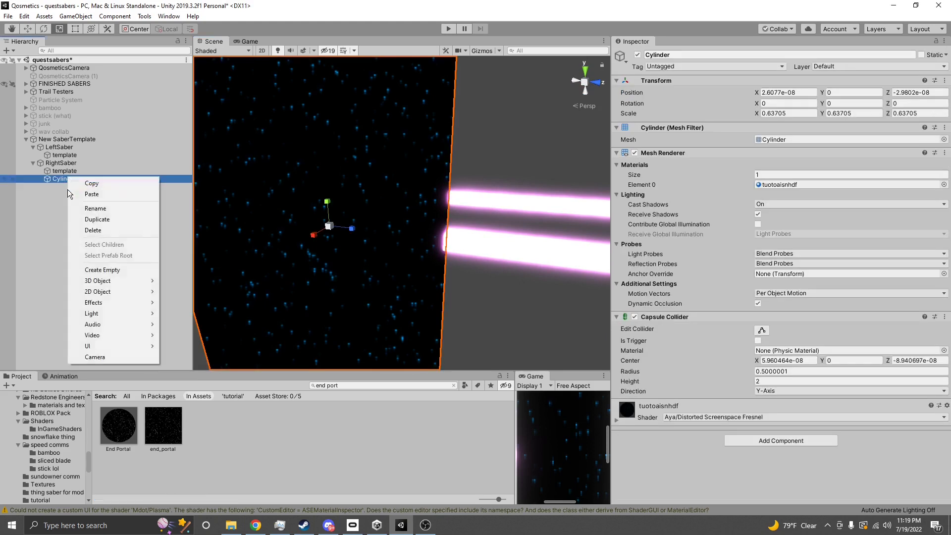
pyautogui.click(89, 229)
pyautogui.moveTo(318, 270); pyautogui.dragTo(352, 273, button='right')
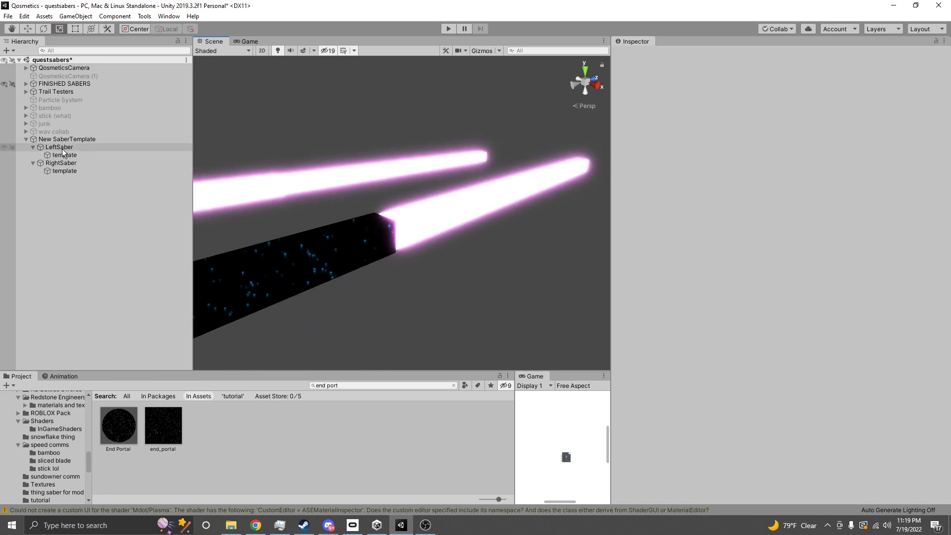
pyautogui.click(55, 165)
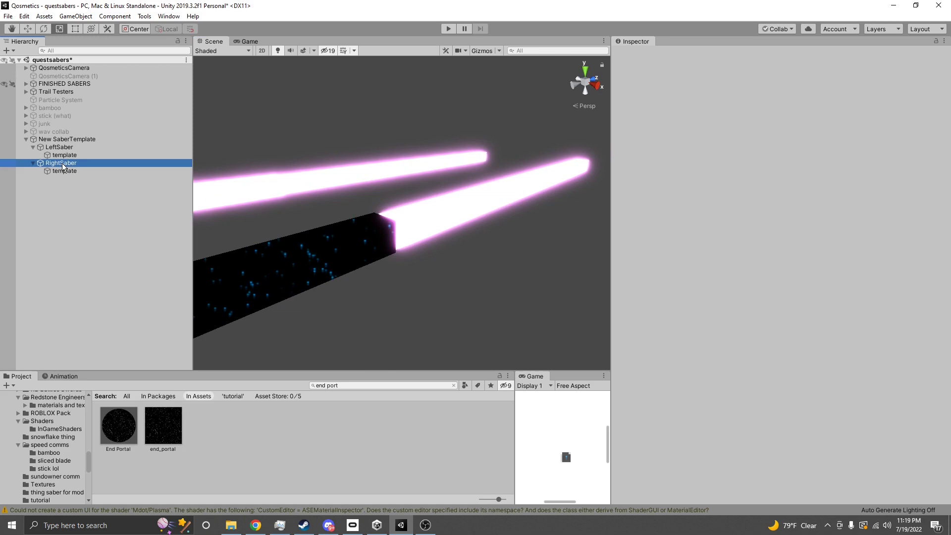
pyautogui.rightClick(89, 164)
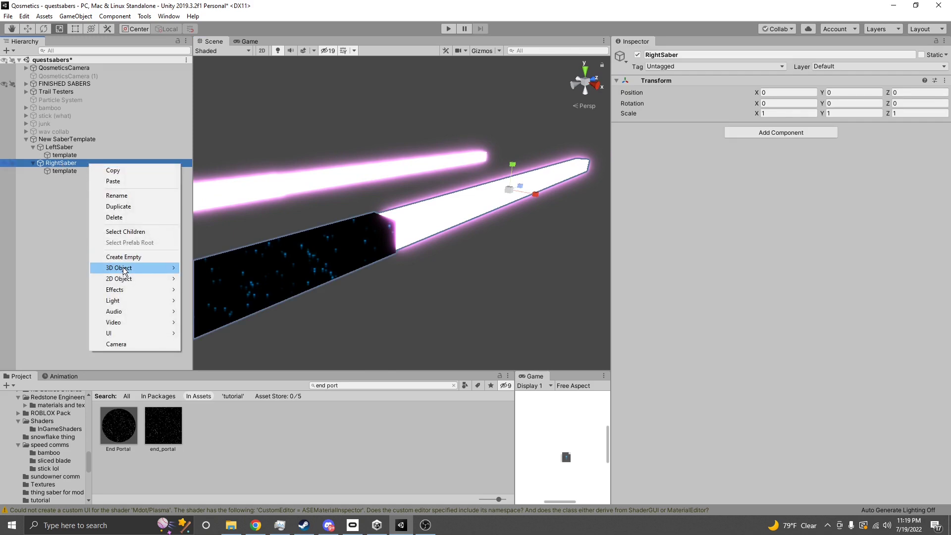
pyautogui.moveTo(122, 267)
pyautogui.click(74, 236)
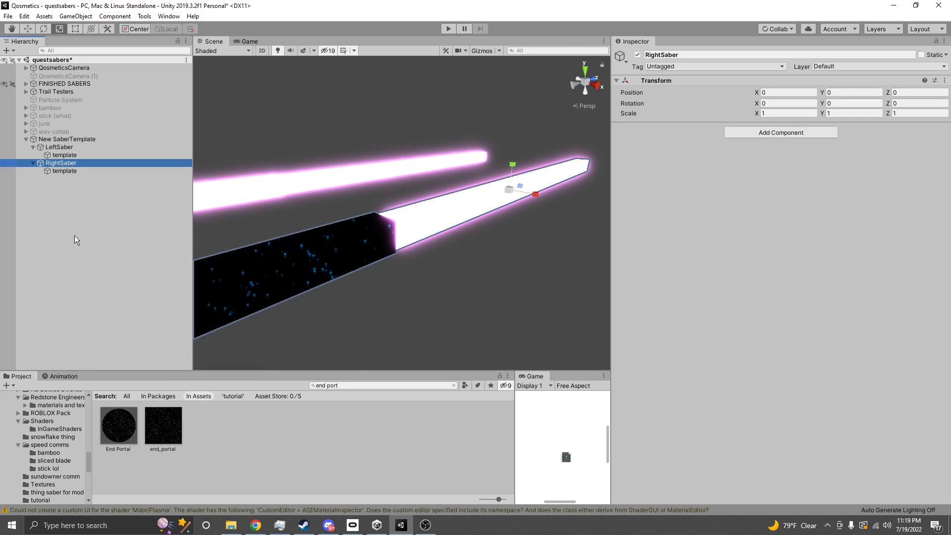
# Step: Create a Particle System as a child of RightSaber
pyautogui.scroll(-5, 374, 269)
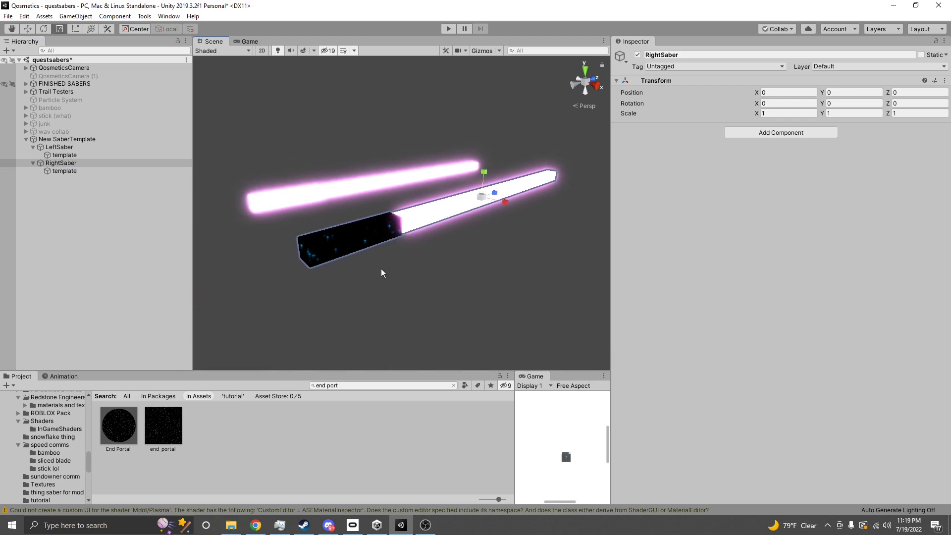
pyautogui.rightClick(62, 163)
pyautogui.moveTo(94, 289)
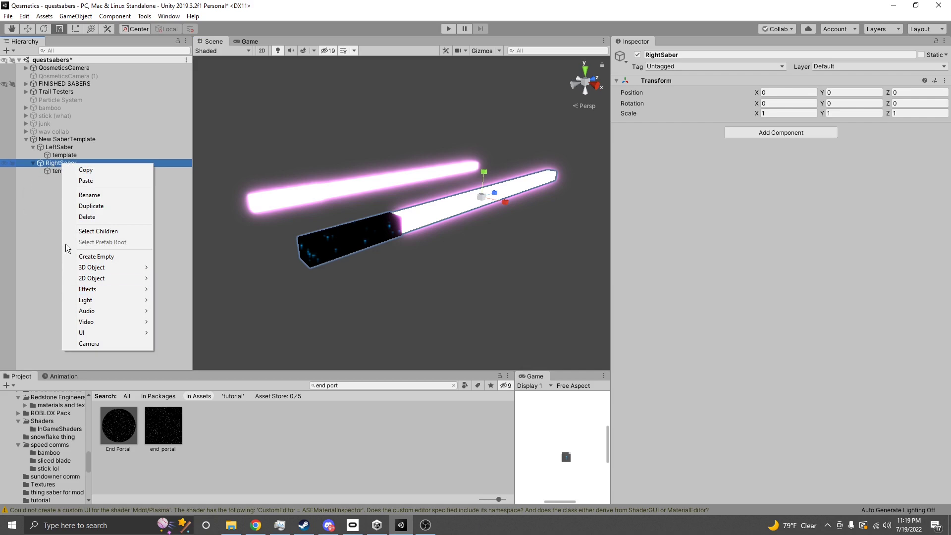
pyautogui.moveTo(94, 291)
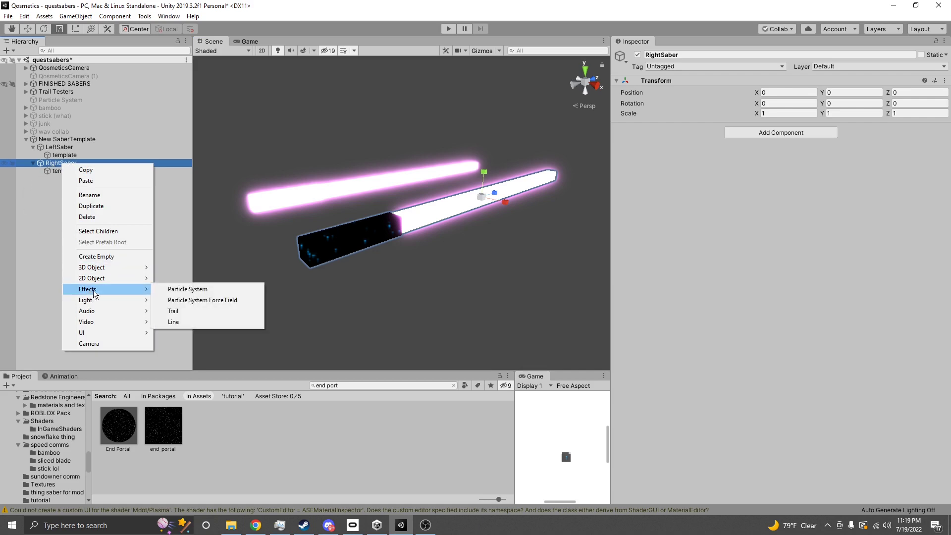
pyautogui.click(177, 292)
pyautogui.keyDown('alt'); pyautogui.moveTo(355, 260); pyautogui.dragTo(291, 243); pyautogui.keyUp('alt')
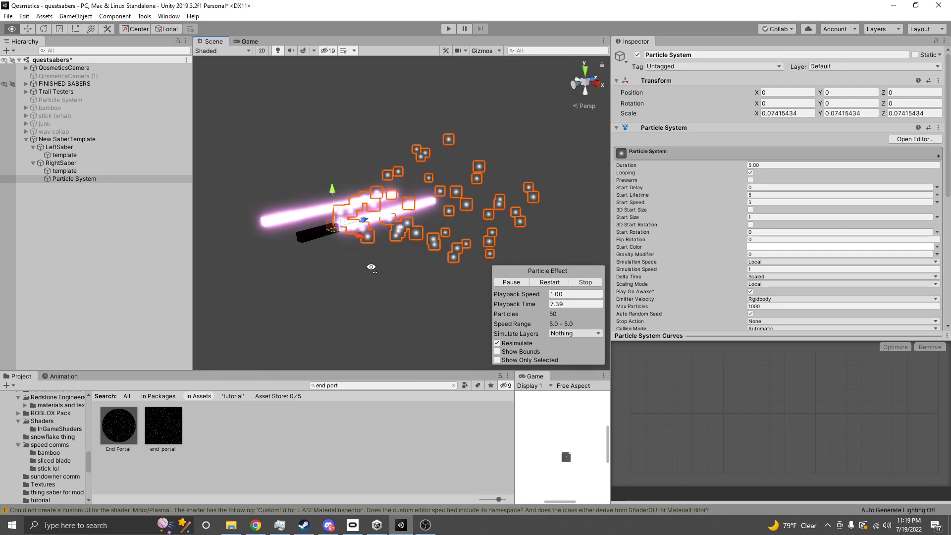
# Step: Set the particle system's Start Speed to 0
pyautogui.scroll(-5, 741, 233)
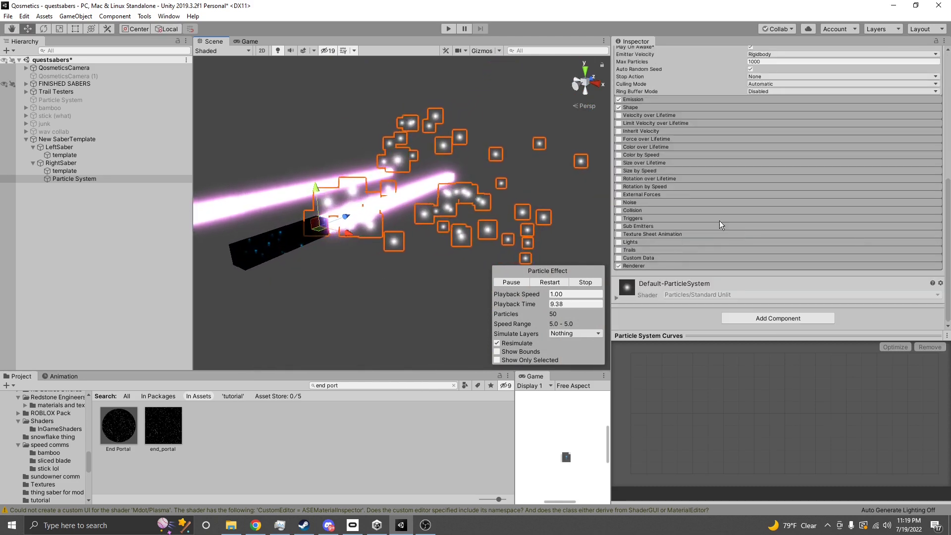
pyautogui.scroll(3, 659, 171)
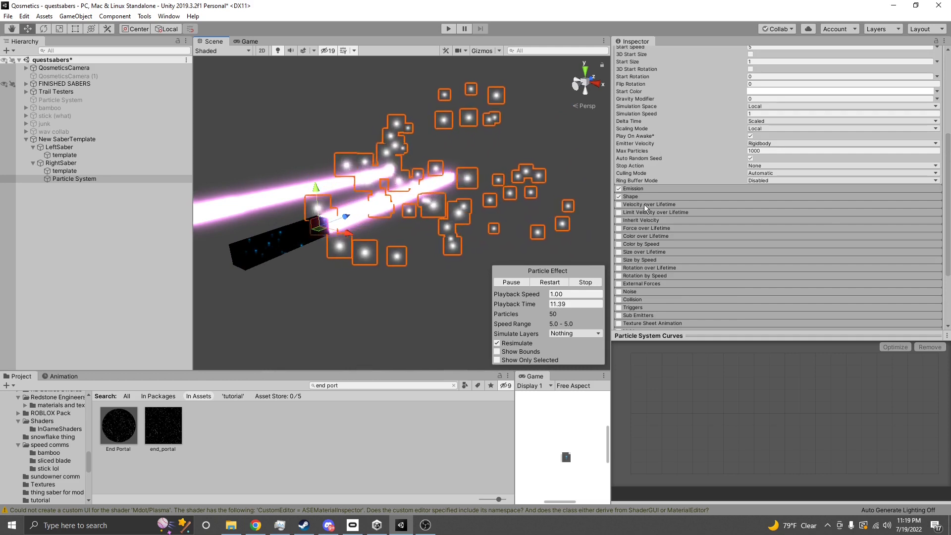
pyautogui.click(644, 204)
pyautogui.scroll(5, 754, 147)
pyautogui.click(762, 202)
pyautogui.write('0')
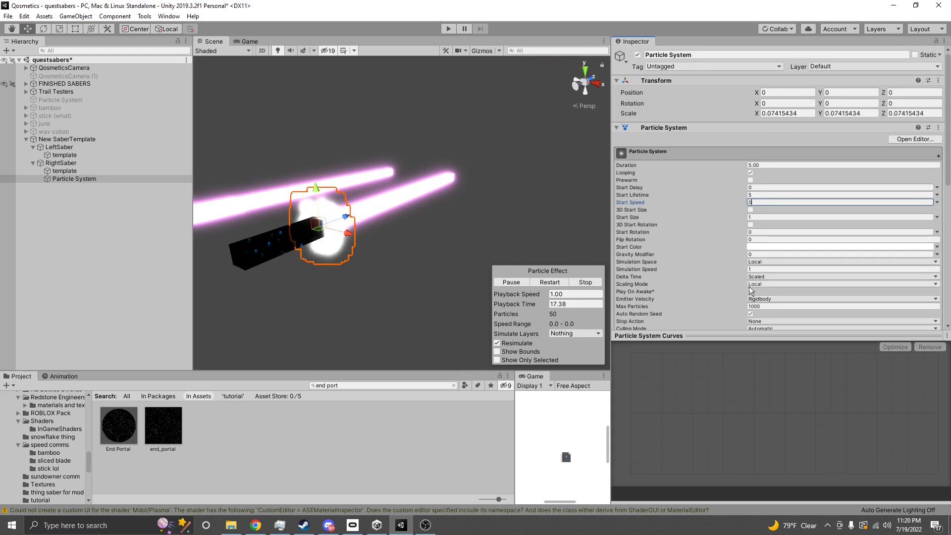
# Step: Change the particle emitter's shape to Circle and set its Radius Thickness to 0
pyautogui.scroll(-6, 670, 197)
pyautogui.scroll(6, 743, 141)
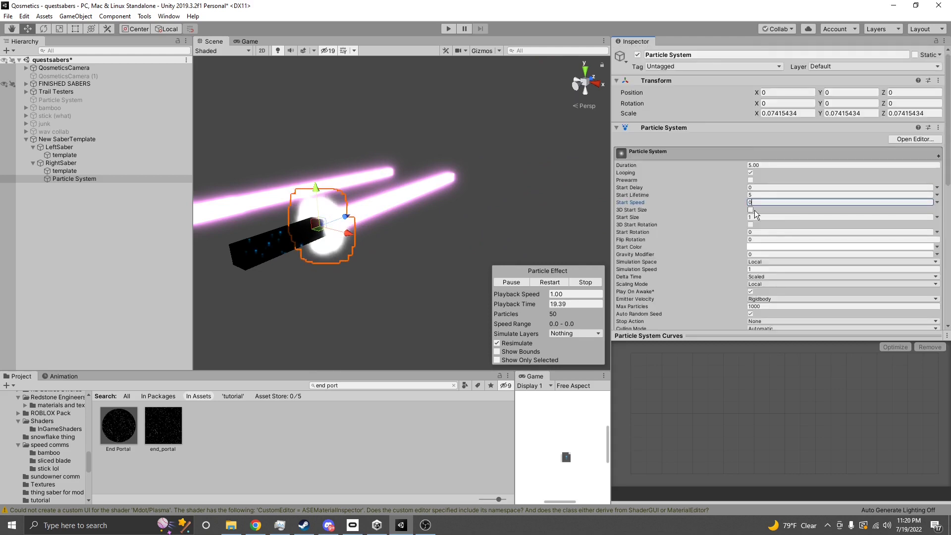
pyautogui.scroll(-6, 727, 201)
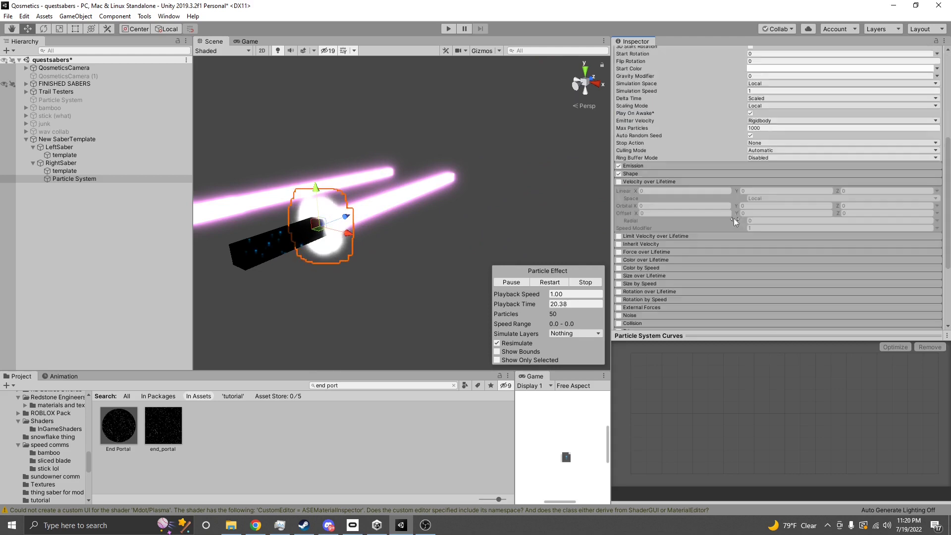
pyautogui.click(646, 173)
pyautogui.click(769, 183)
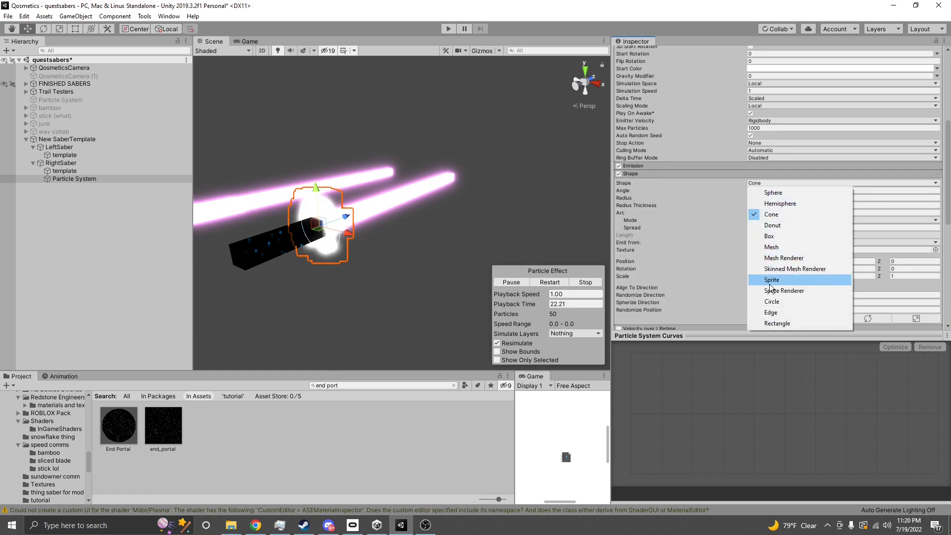
pyautogui.click(770, 299)
pyautogui.moveTo(740, 196); pyautogui.dragTo(643, 196)
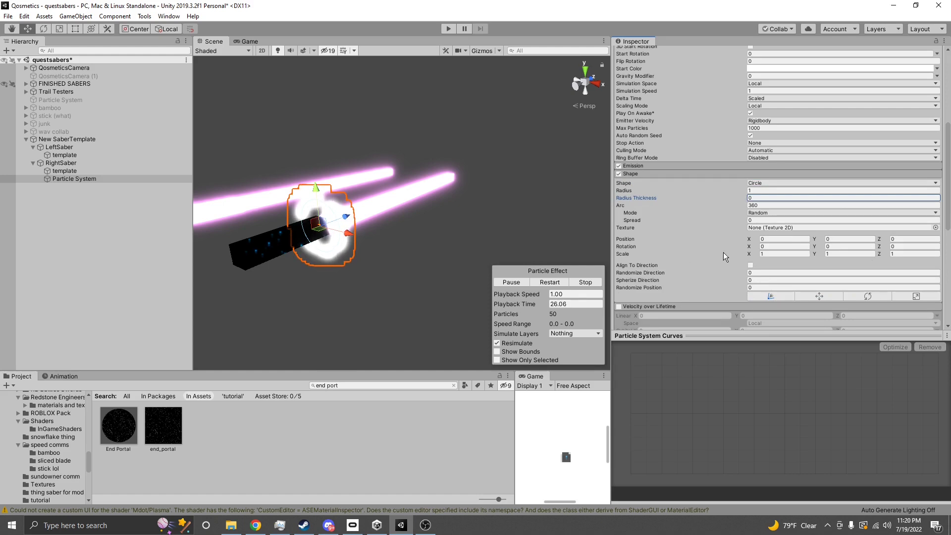
pyautogui.moveTo(510, 225); pyautogui.dragTo(473, 226, button='right')
# Step: Set the particles' Start Size to 0.2
pyautogui.scroll(6, 768, 174)
pyautogui.click(753, 217)
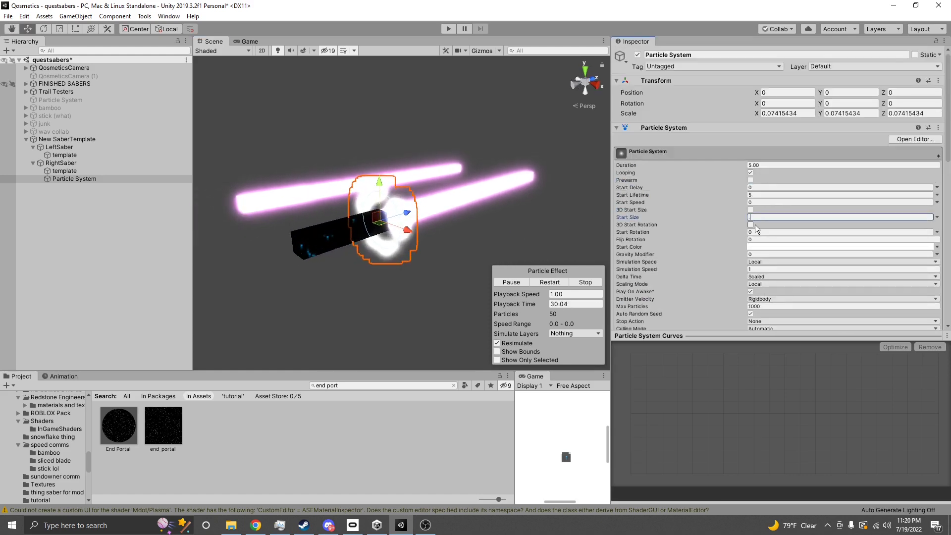
pyautogui.write('0.2')
pyautogui.press('Return')
pyautogui.scroll(5, 386, 214)
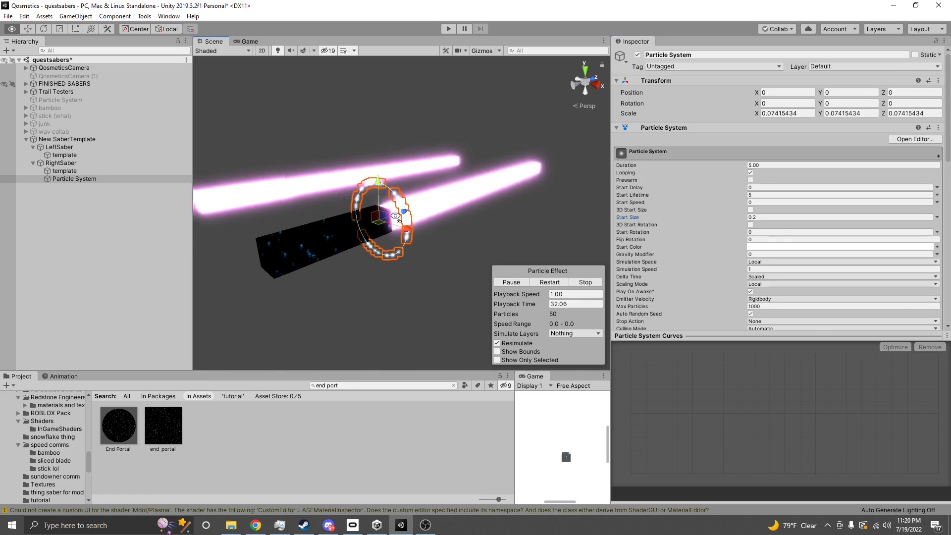
# Step: Enable Velocity over Lifetime for the particles and set the Orbital Z velocity to 1
pyautogui.scroll(-10, 731, 301)
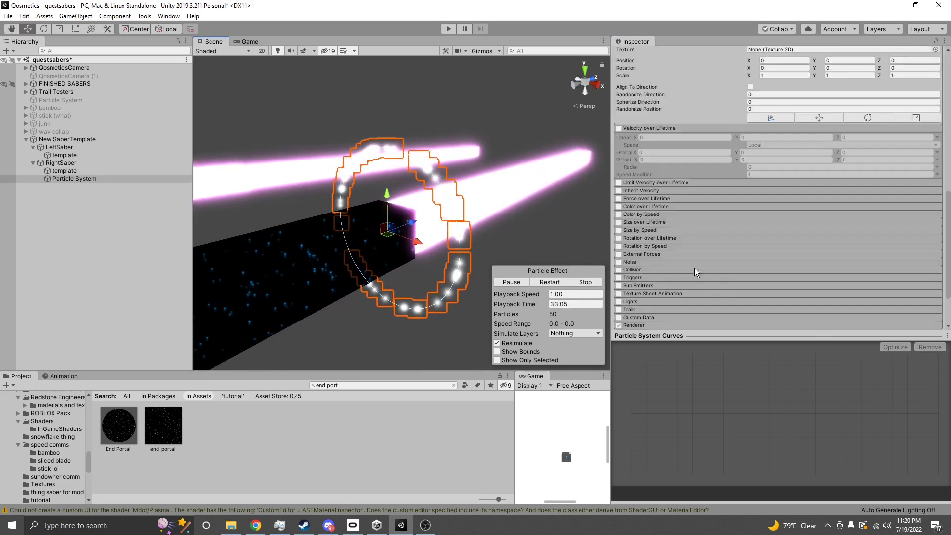
pyautogui.click(619, 128)
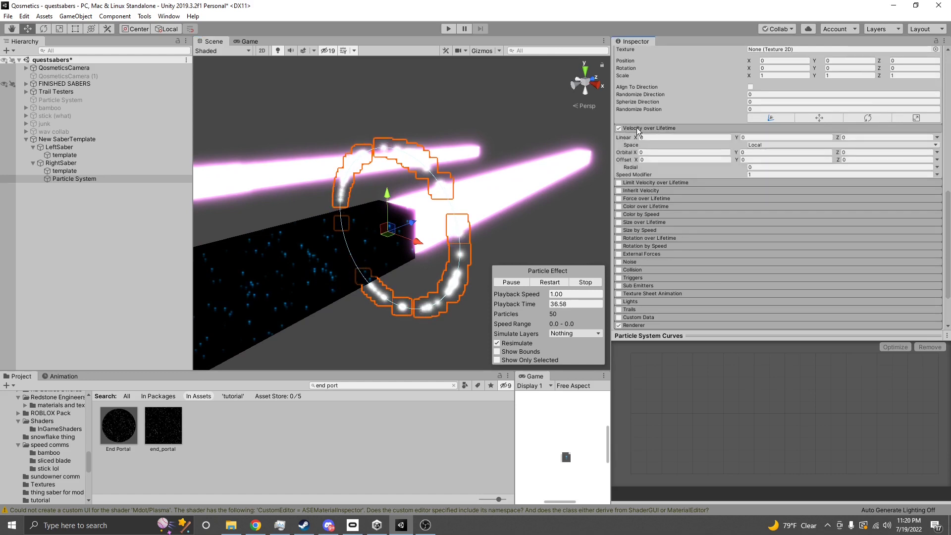
pyautogui.click(865, 152)
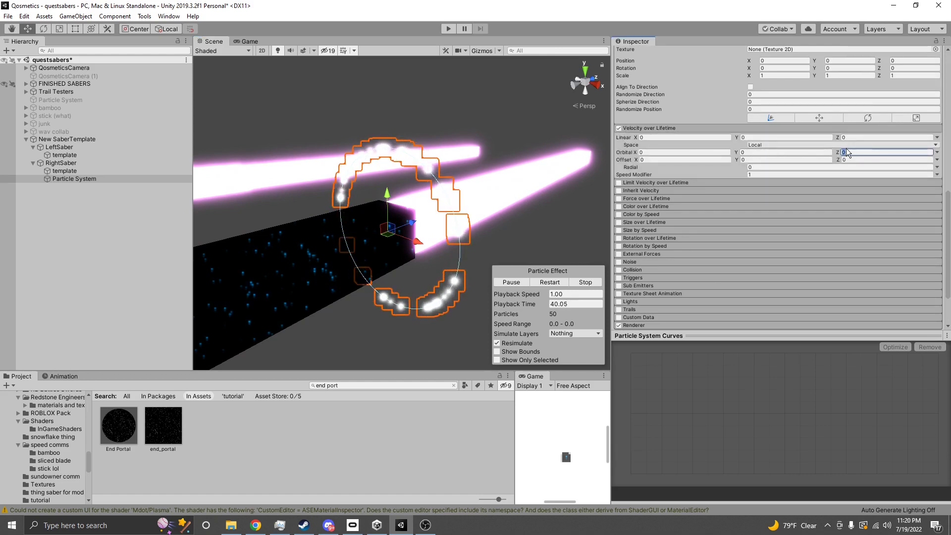
pyautogui.write('1')
pyautogui.moveTo(595, 175); pyautogui.dragTo(512, 186, button='right')
pyautogui.moveTo(461, 249); pyautogui.dragTo(543, 251, button='right')
pyautogui.press('a')
pyautogui.press('s')
# Step: Turn off Velocity over Lifetime and delete the Particle System from RightSaber
pyautogui.click(618, 128)
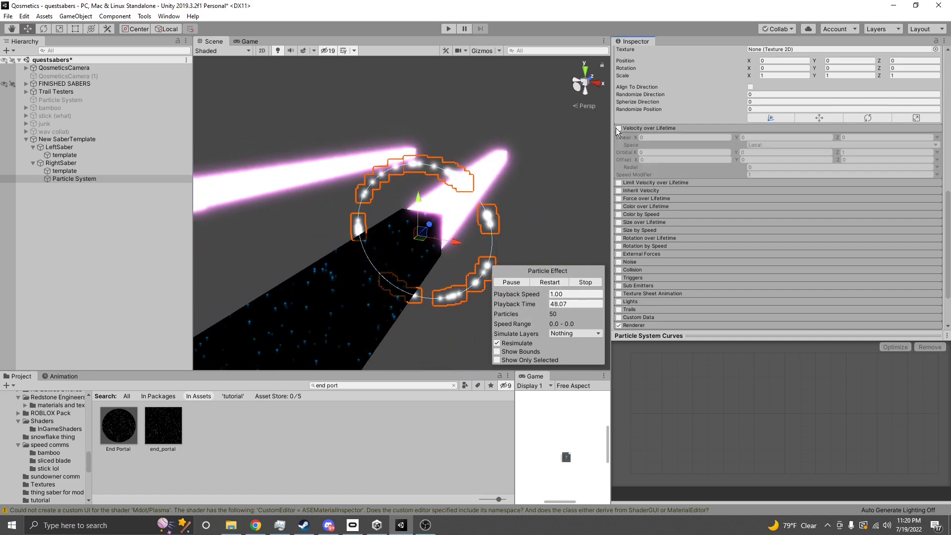
pyautogui.click(629, 128)
pyautogui.moveTo(502, 185)
pyautogui.mouseDown(button='right')
pyautogui.moveTo(515, 196)
pyautogui.moveTo(431, 210)
pyautogui.moveTo(515, 197)
pyautogui.mouseUp(button='right')
pyautogui.press('d')
pyautogui.press('s')
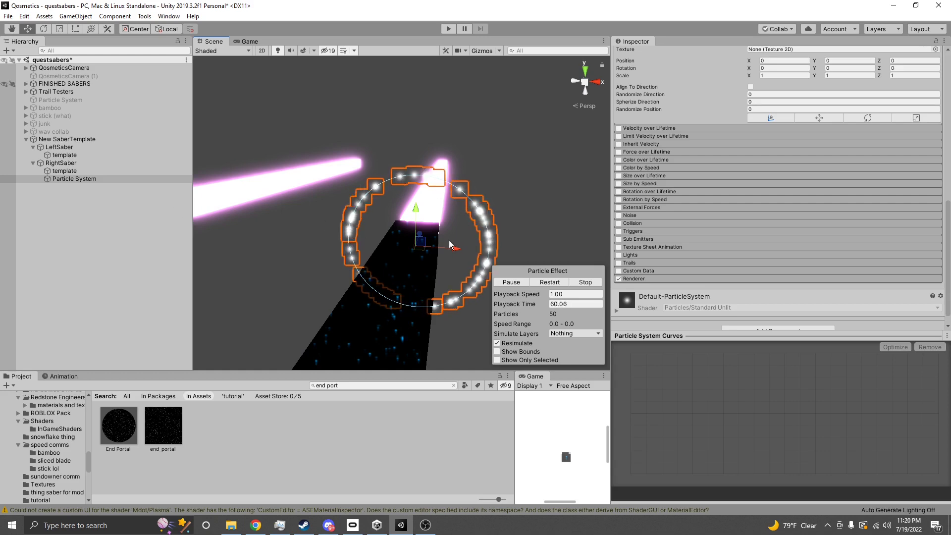
pyautogui.rightClick(109, 177)
pyautogui.click(131, 230)
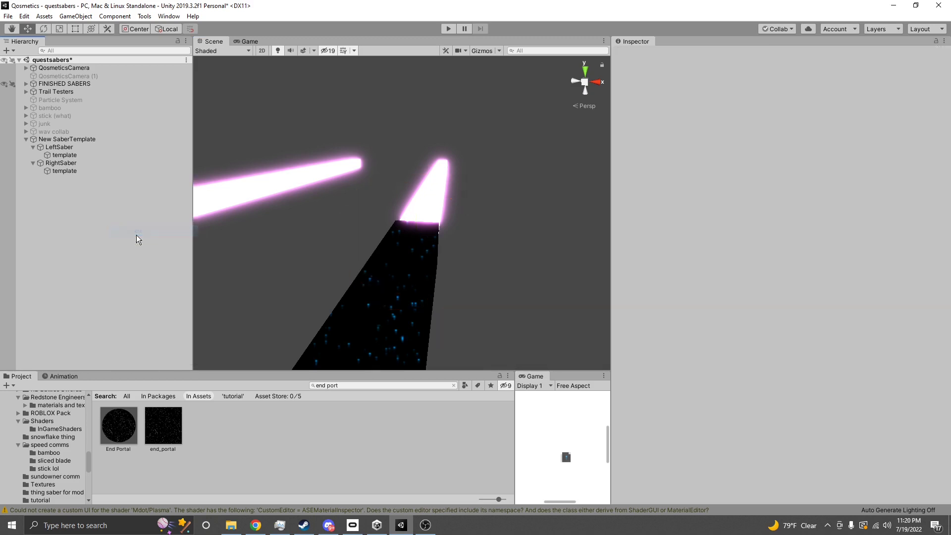
# Step: Examine the End Portal material's shader settings and view the finished pair of sabers from several angles
pyautogui.moveTo(513, 246); pyautogui.dragTo(470, 258, button='right')
pyautogui.press('s')
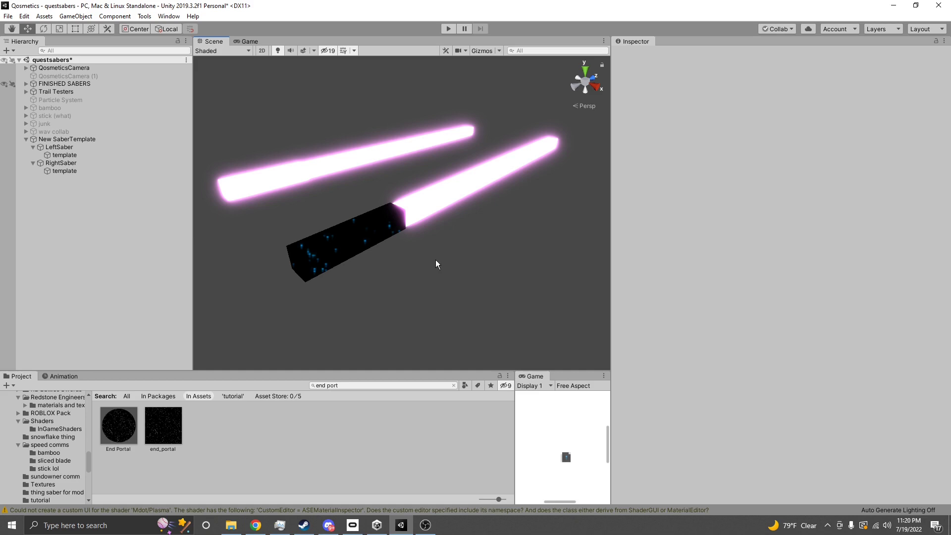
pyautogui.click(122, 435)
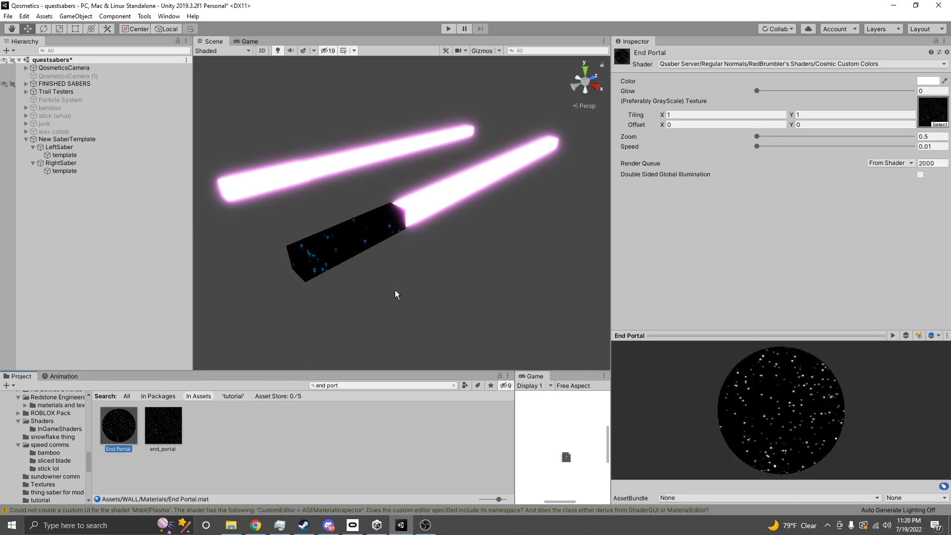
pyautogui.click(385, 233)
pyautogui.click(770, 186)
pyautogui.click(278, 334)
pyautogui.moveTo(292, 324)
pyautogui.mouseDown(button='right')
pyautogui.moveTo(272, 340)
pyautogui.moveTo(275, 329)
pyautogui.mouseUp(button='right')
pyautogui.moveTo(456, 240); pyautogui.dragTo(495, 226, button='right')
pyautogui.scroll(-6, 517, 159)
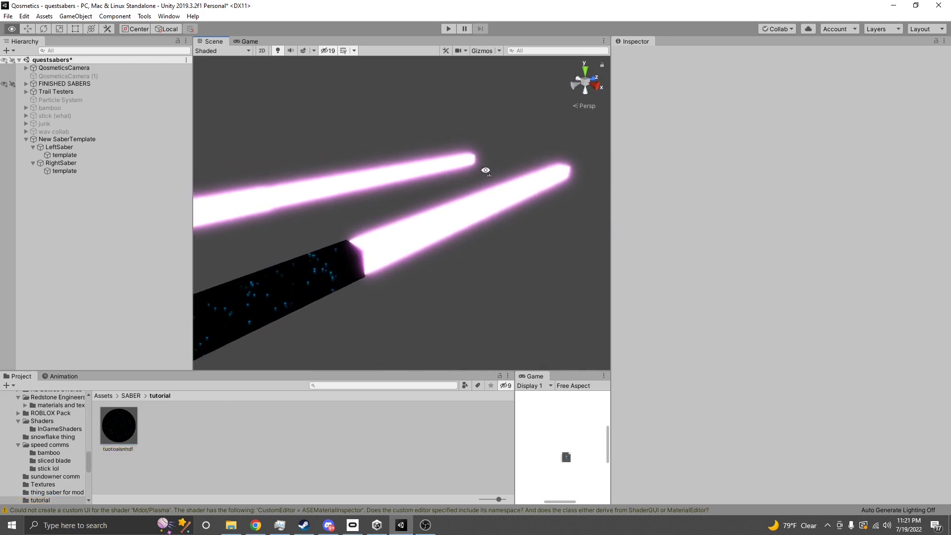
pyautogui.moveTo(273, 116); pyautogui.dragTo(553, 287)
pyautogui.click(498, 302)
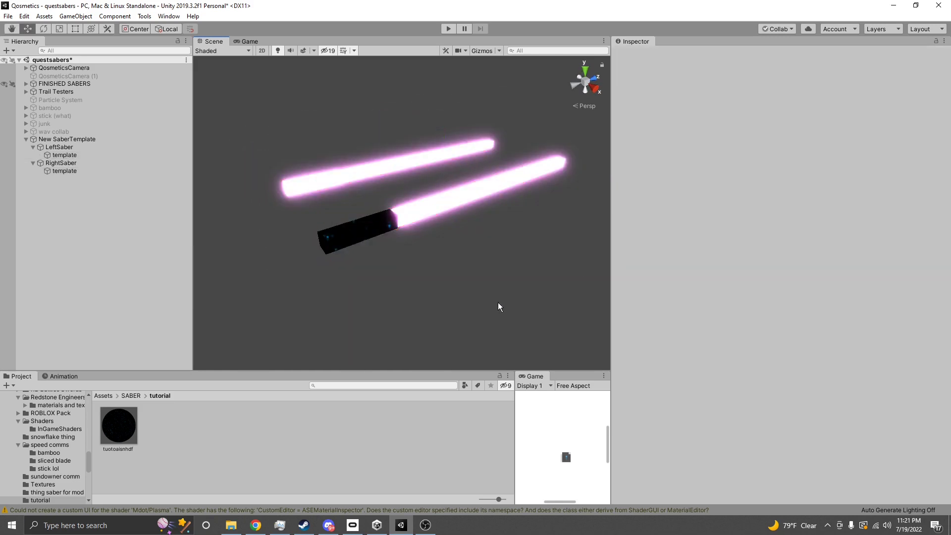
# Step: Open the Qosmetics QuestSaber exporter and view the New SaberTemplate entry
pyautogui.click(145, 17)
pyautogui.moveTo(159, 29)
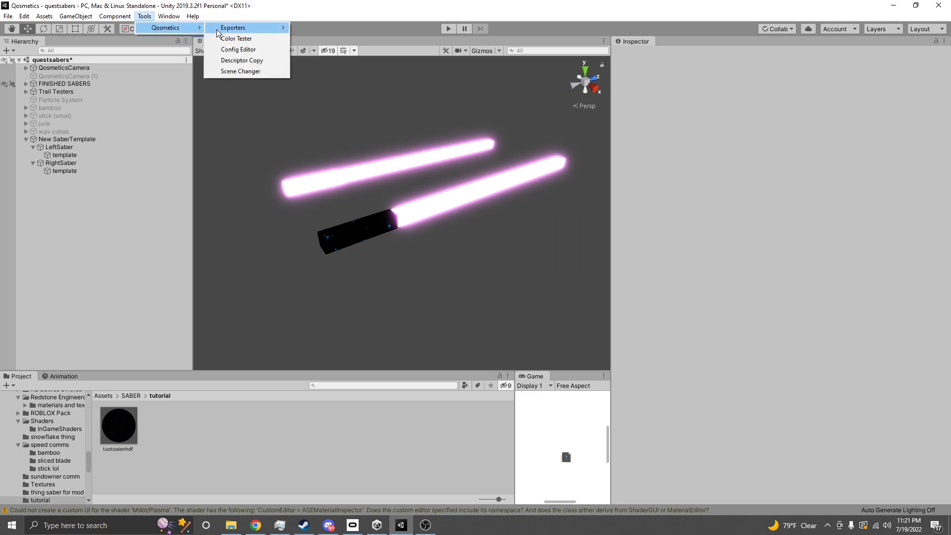
pyautogui.moveTo(230, 31)
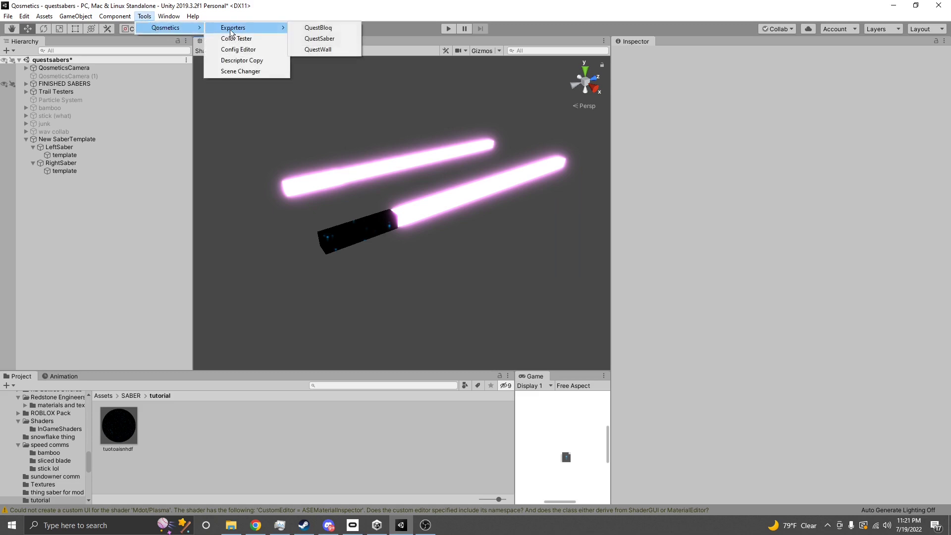
pyautogui.click(323, 40)
pyautogui.moveTo(754, 221); pyautogui.dragTo(491, 119)
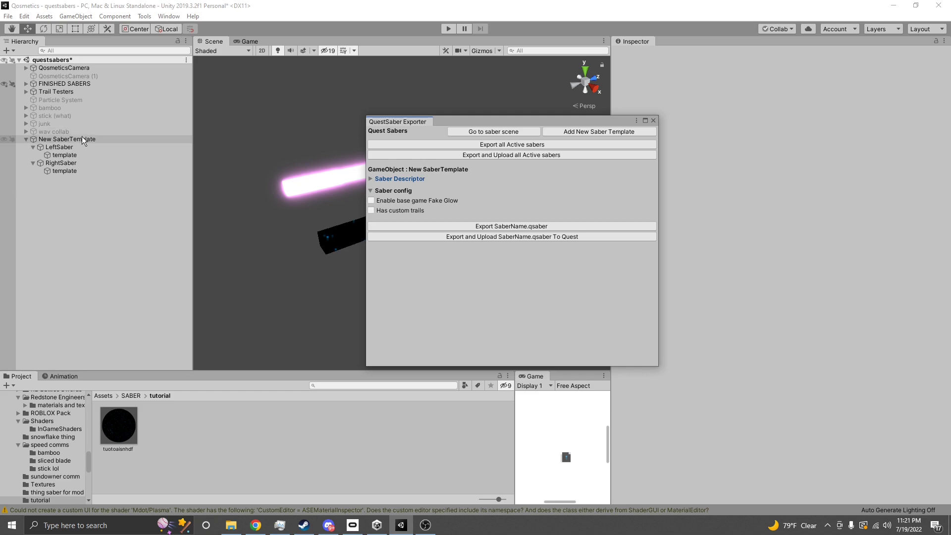
# Step: Rename the New SaberTemplate object to "hi"
pyautogui.click(64, 139)
pyautogui.rightClick(63, 140)
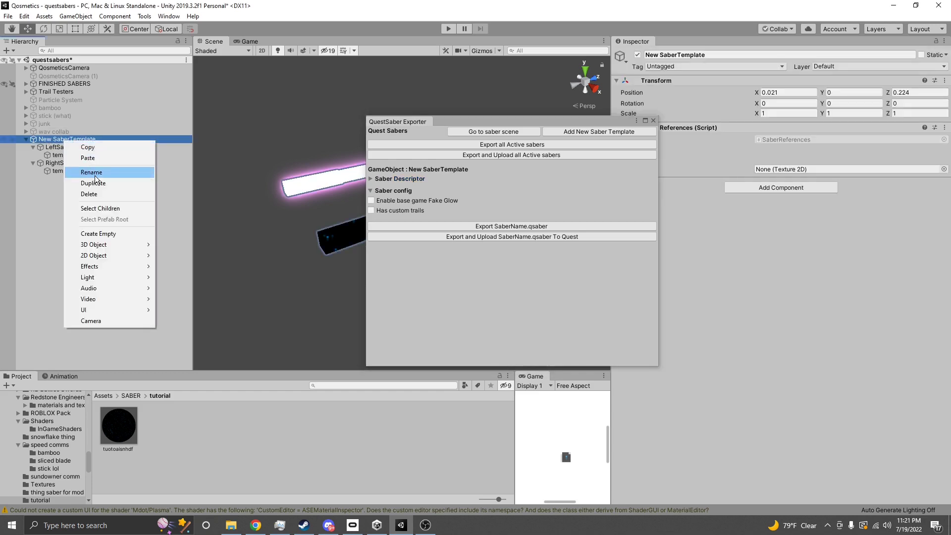
pyautogui.click(94, 173)
pyautogui.write('hi')
pyautogui.press('Return')
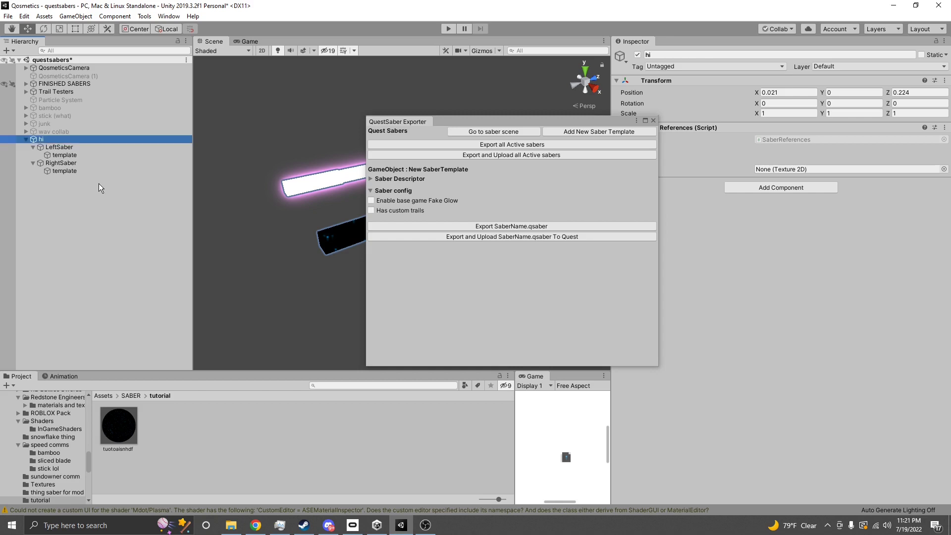
# Step: Close and reopen the Qosmetics QuestSaber exporter to refresh the renamed saber object
pyautogui.click(653, 120)
pyautogui.click(144, 16)
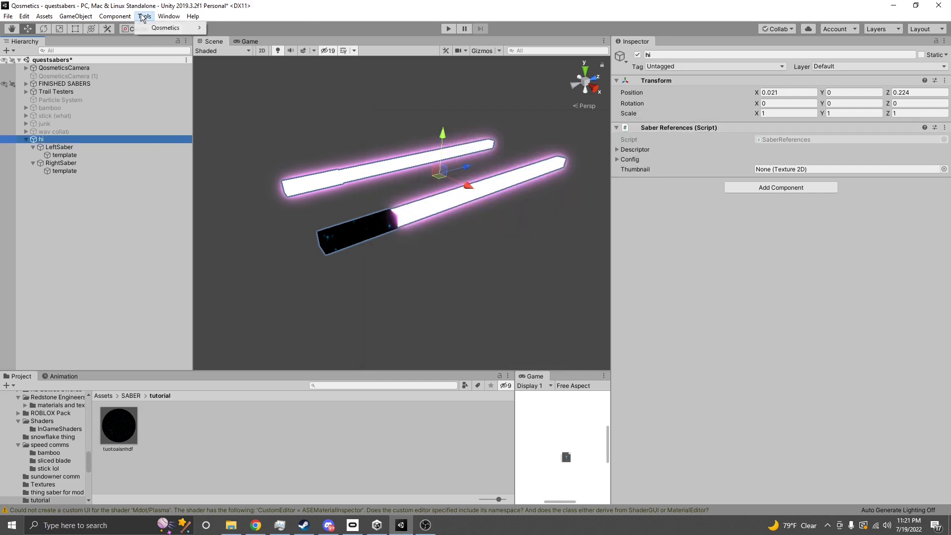
pyautogui.moveTo(169, 28)
pyautogui.moveTo(233, 27)
pyautogui.click(317, 38)
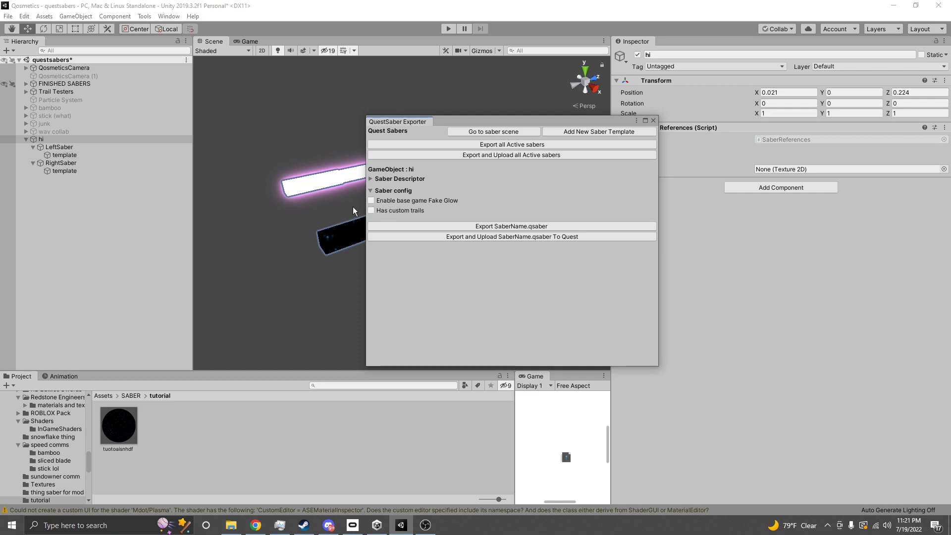
# Step: Fill in the Saber Descriptor with saber name "jkeahfksdf", the author's name and description "hielelho"
pyautogui.click(372, 179)
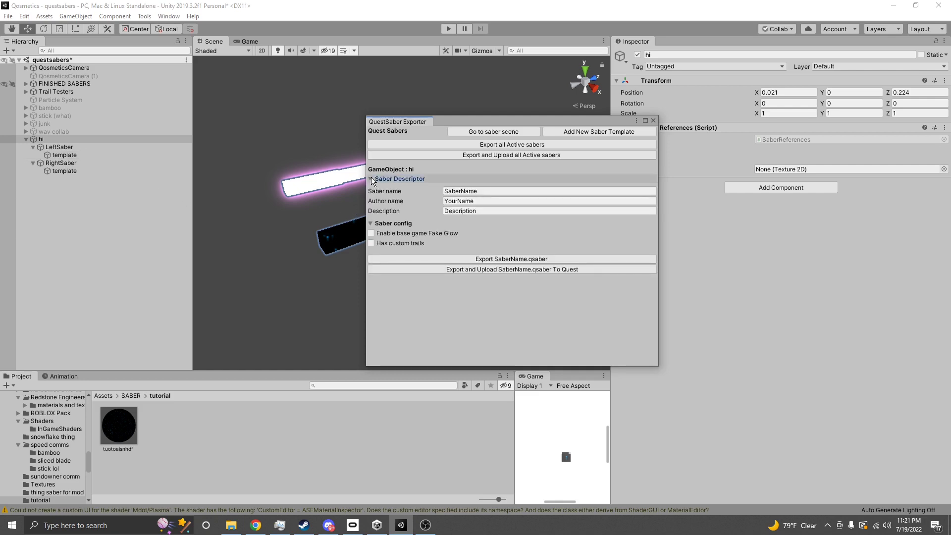
pyautogui.click(467, 191)
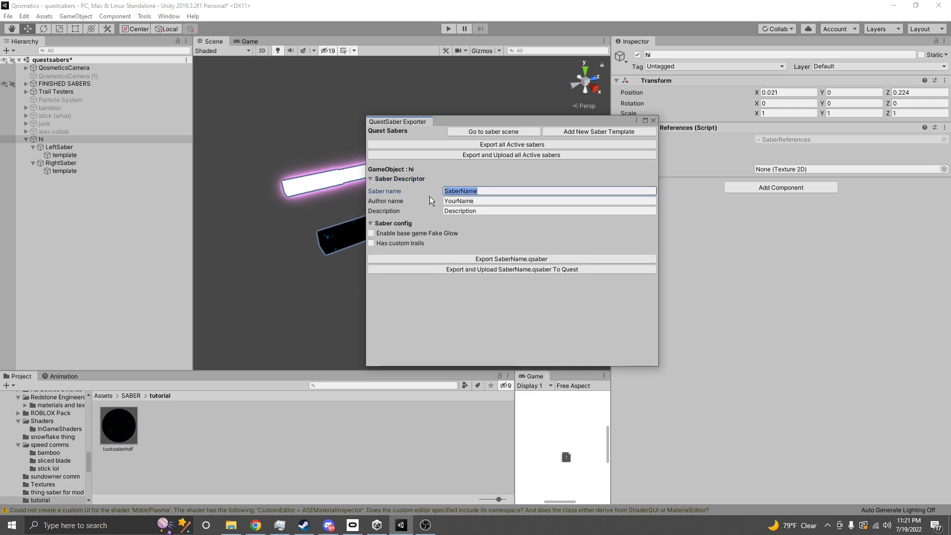
pyautogui.write('jkeahfksdf')
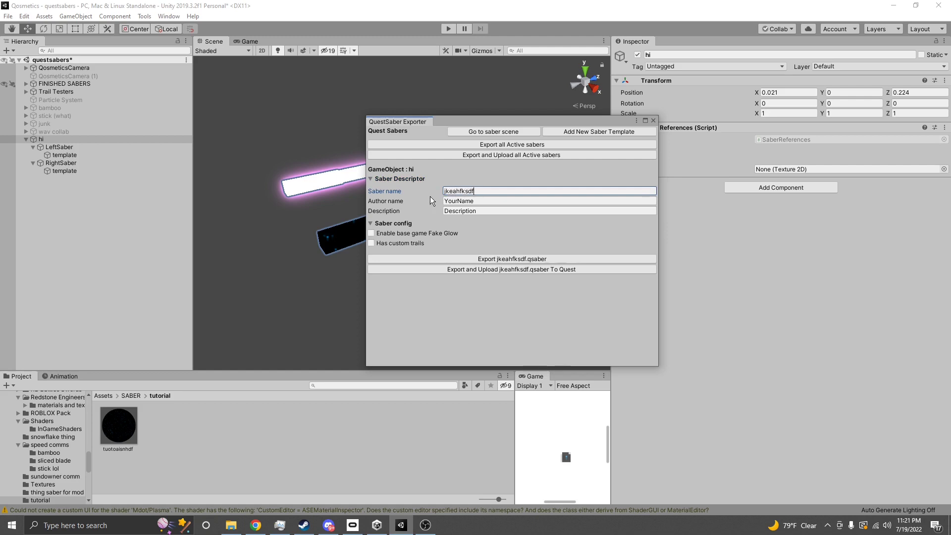
pyautogui.click(539, 201)
pyautogui.write('w')
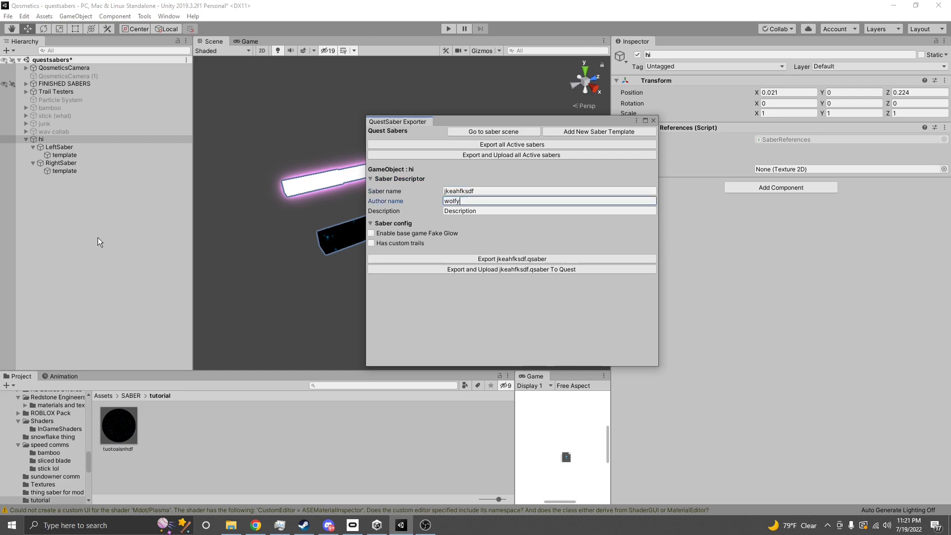
pyautogui.write('olfy')
pyautogui.press('Tab')
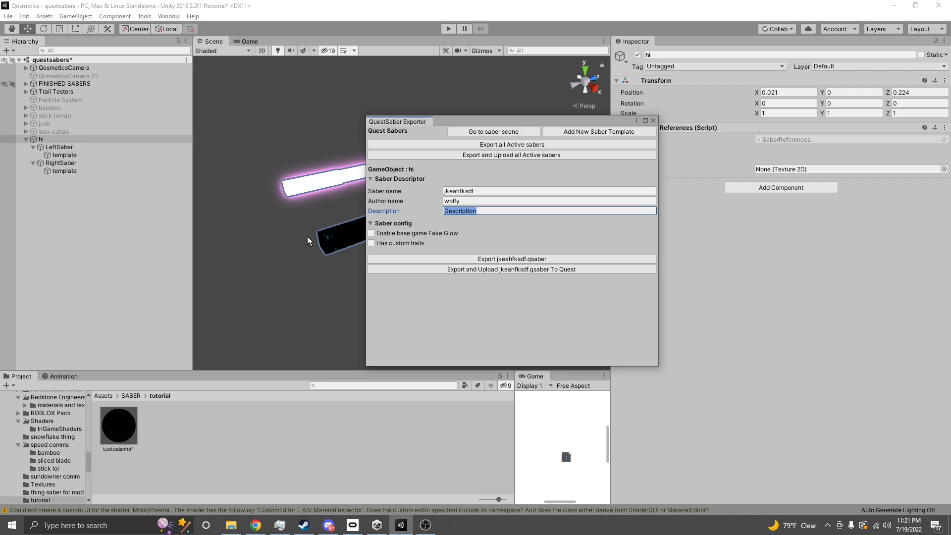
pyautogui.write('hielelho')
# Step: Enable custom trails in the saber config, keeping the exporter window clear of the sabers
pyautogui.moveTo(492, 120); pyautogui.dragTo(757, 130)
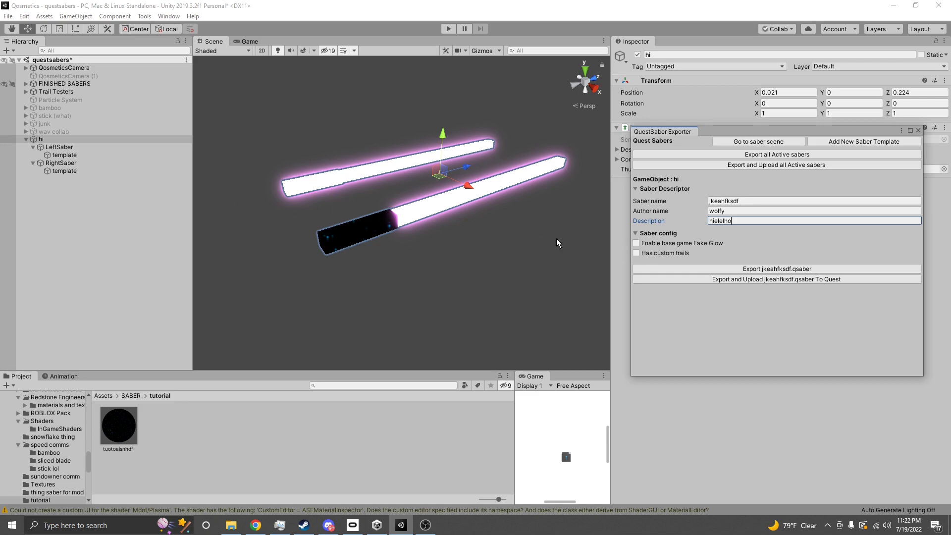
pyautogui.click(636, 253)
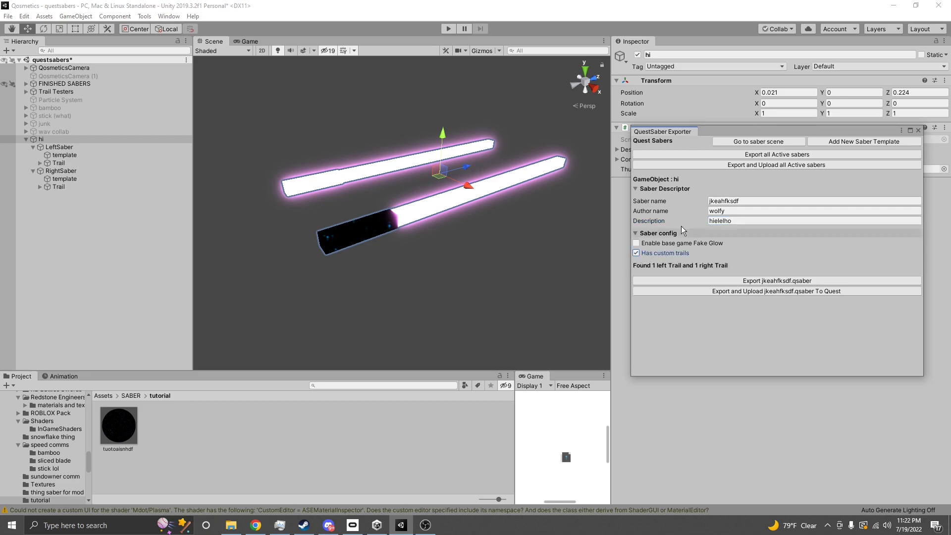
pyautogui.moveTo(732, 130); pyautogui.dragTo(682, 104)
pyautogui.moveTo(451, 207); pyautogui.dragTo(471, 203, button='right')
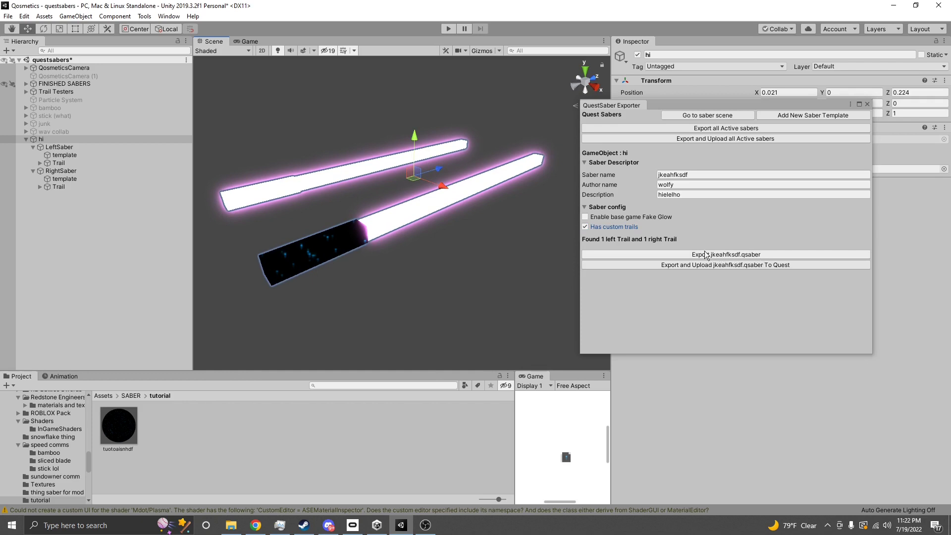
pyautogui.scroll(-4, 520, 274)
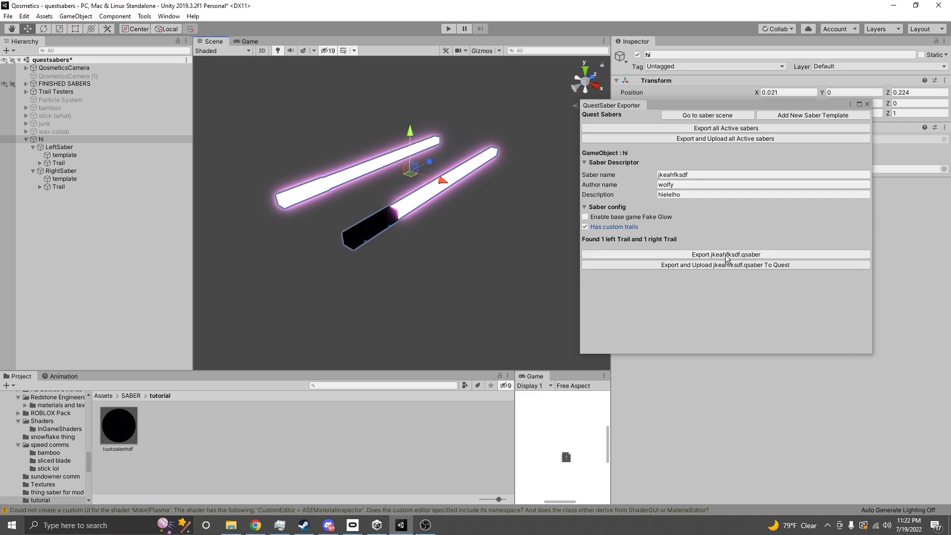
pyautogui.click(682, 103)
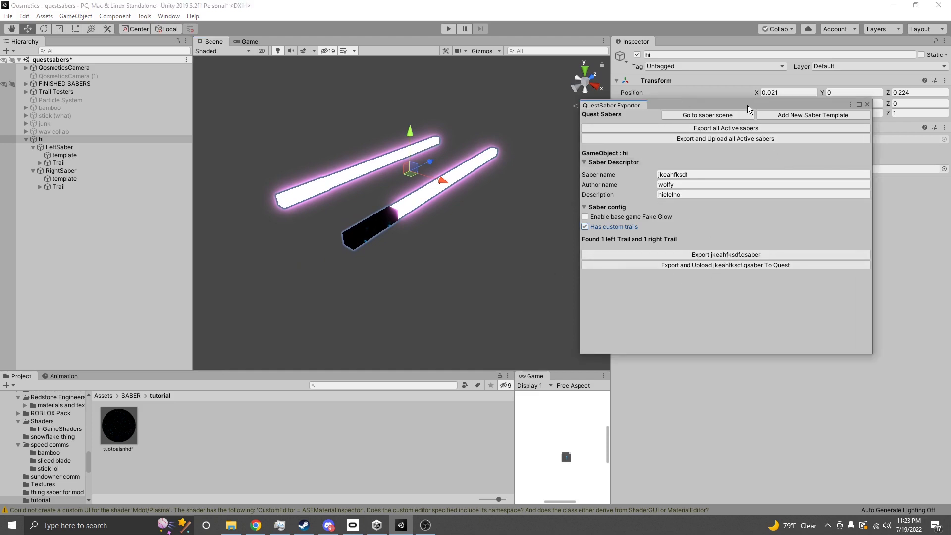
# Step: Compare the template objects under LeftSaber and RightSaber with their meshes in the scene
pyautogui.moveTo(747, 105); pyautogui.dragTo(812, 176)
pyautogui.moveTo(433, 144); pyautogui.dragTo(479, 144, button='right')
pyautogui.keyDown('alt'); pyautogui.moveTo(516, 239); pyautogui.dragTo(399, 166); pyautogui.keyUp('alt')
pyautogui.click(96, 163)
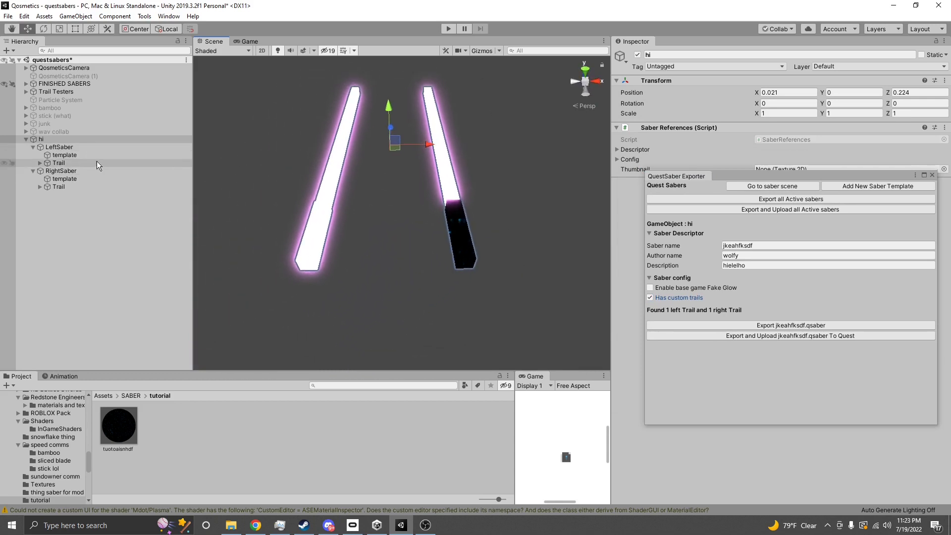
pyautogui.click(74, 171)
pyautogui.click(65, 178)
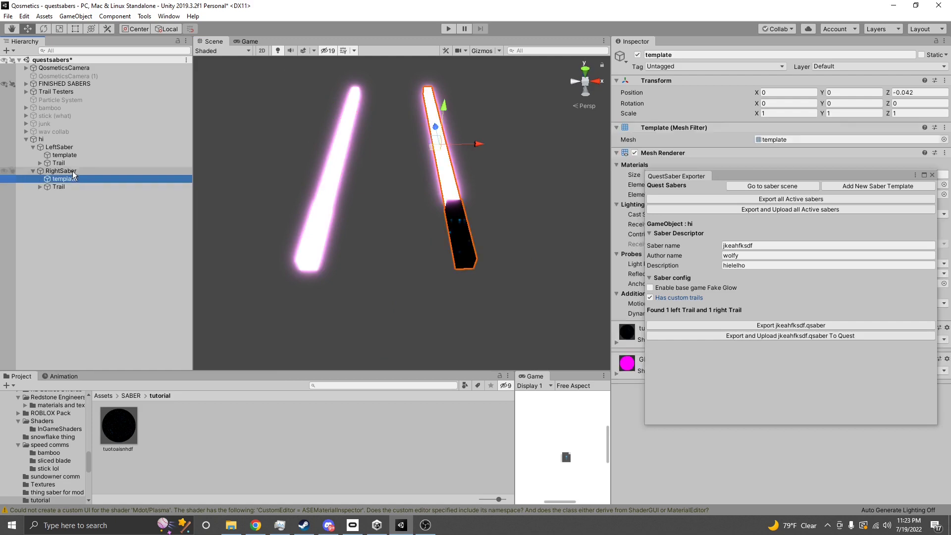
pyautogui.click(70, 154)
pyautogui.click(75, 177)
pyautogui.click(73, 156)
pyautogui.click(74, 178)
pyautogui.moveTo(483, 141); pyautogui.dragTo(465, 119, button='right')
pyautogui.press('w')
pyautogui.press('d')
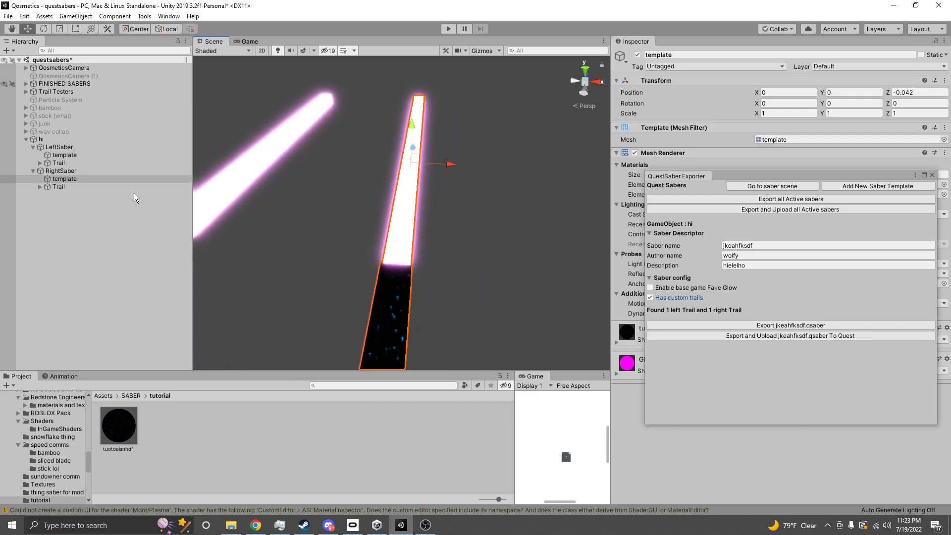
# Step: Add a 3D capsule as a child of RightSaber's template object
pyautogui.doubleClick(69, 177)
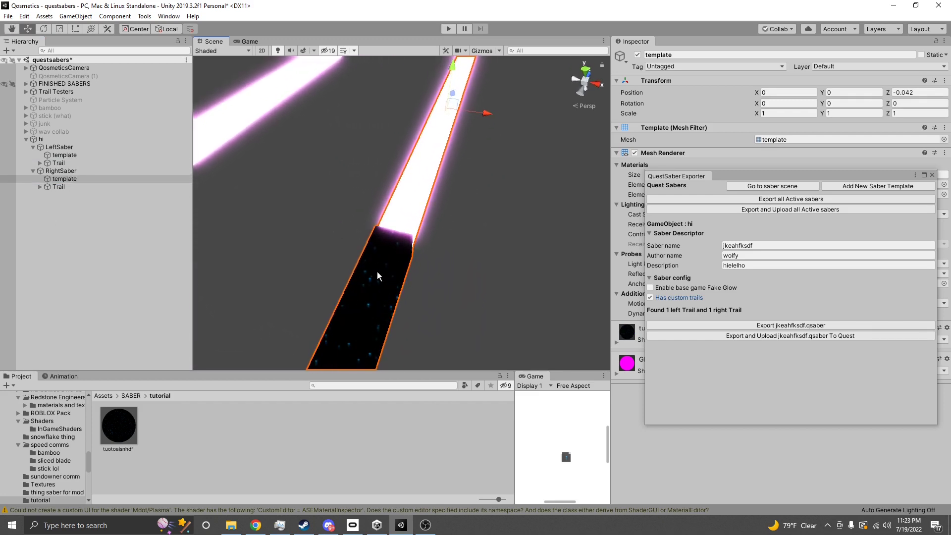
pyautogui.keyDown('alt'); pyautogui.moveTo(396, 267); pyautogui.dragTo(231, 202); pyautogui.keyUp('alt')
pyautogui.click(295, 261)
pyautogui.click(295, 261)
pyautogui.moveTo(402, 237); pyautogui.dragTo(399, 256, button='middle')
pyautogui.scroll(-3, 399, 256)
pyautogui.rightClick(122, 181)
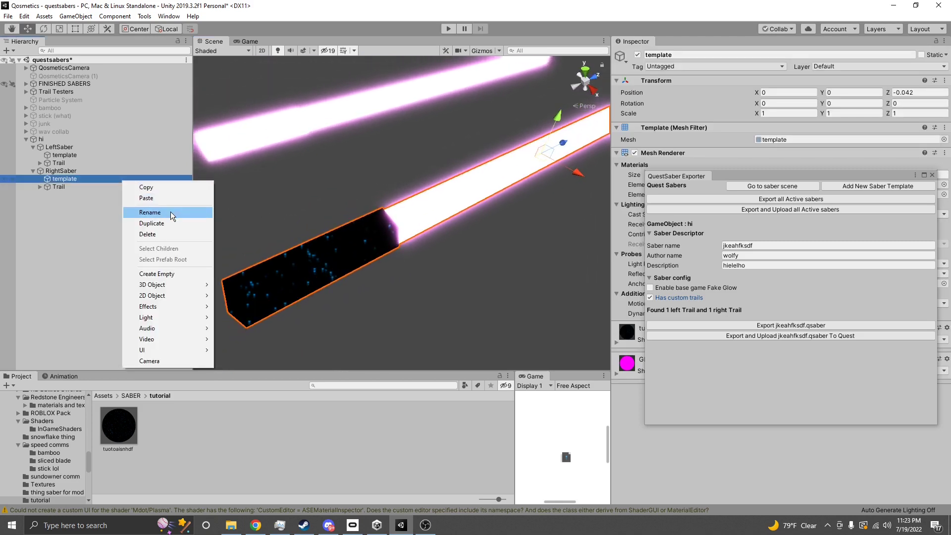
pyautogui.moveTo(204, 285)
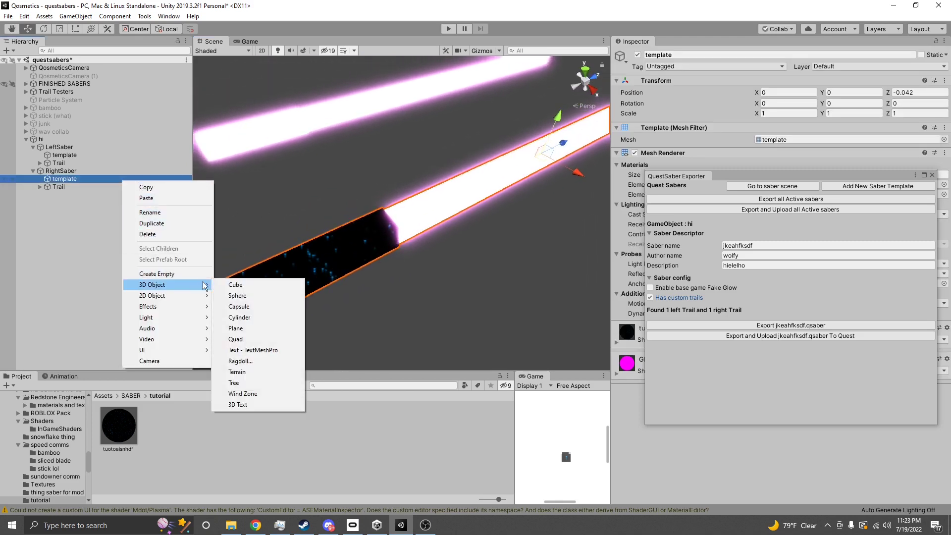
pyautogui.click(237, 306)
# Step: Move the capsule along the right saber so it sits on the glowing blade
pyautogui.scroll(-3, 374, 240)
pyautogui.keyDown('alt'); pyautogui.moveTo(387, 240); pyautogui.dragTo(340, 248); pyautogui.keyUp('alt')
pyautogui.press('r')
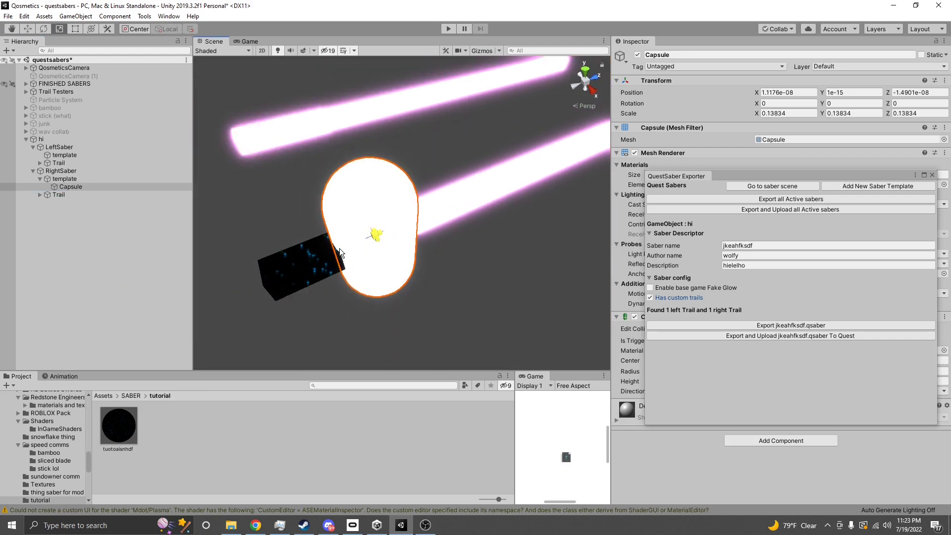
pyautogui.press('w')
pyautogui.moveTo(388, 228); pyautogui.dragTo(474, 200)
pyautogui.moveTo(473, 232); pyautogui.dragTo(439, 161, button='right')
# Step: Check the right saber's template and capsule by selecting them together, and close the QuestSaber exporter
pyautogui.click(471, 249)
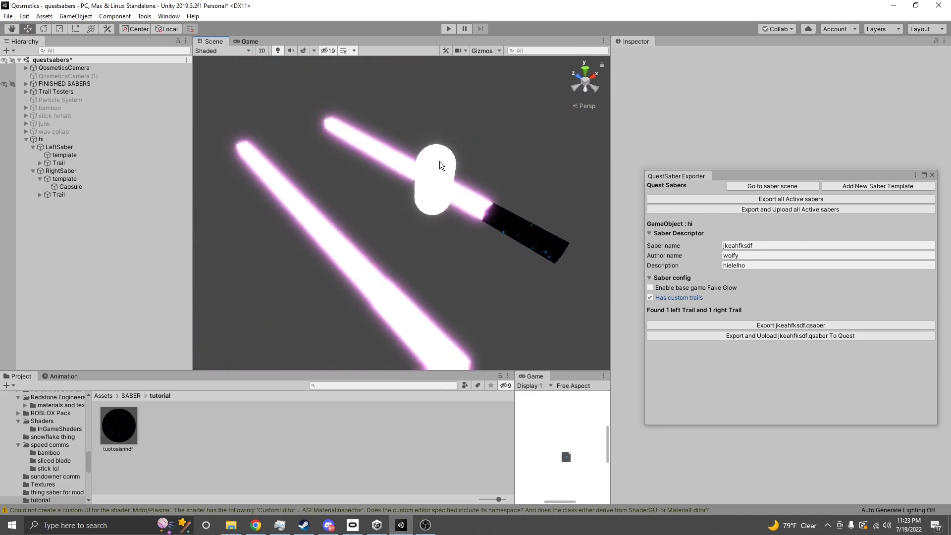
pyautogui.moveTo(309, 95); pyautogui.dragTo(599, 292)
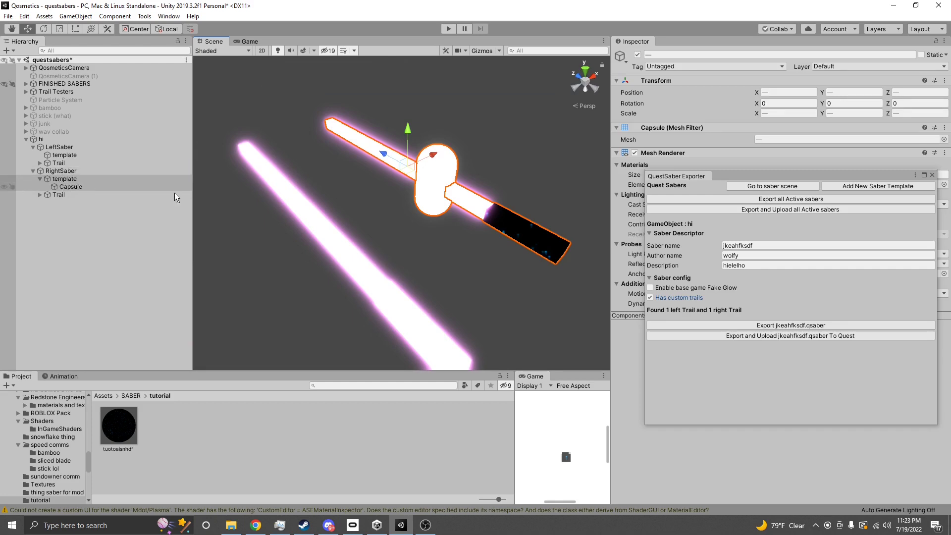
pyautogui.click(445, 228)
pyautogui.click(739, 253)
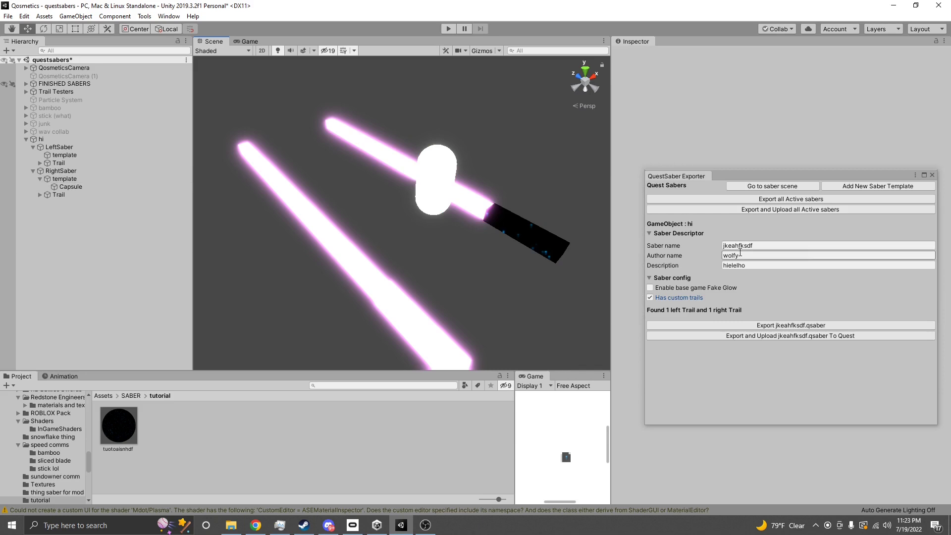
pyautogui.moveTo(803, 182); pyautogui.dragTo(755, 145)
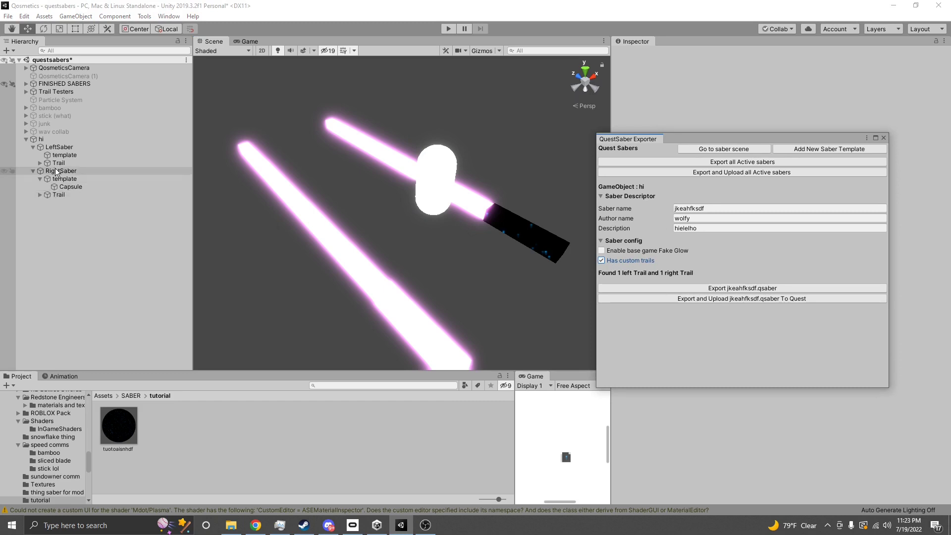
pyautogui.click(883, 137)
# Step: Expand the Trail objects of both sabers and open the settings of LeftSaber's Trail
pyautogui.rightClick(76, 176)
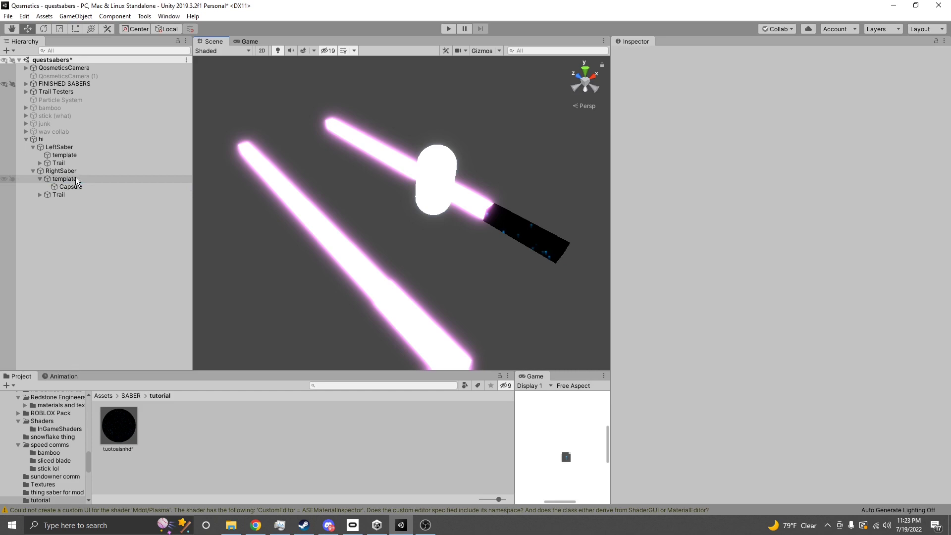
pyautogui.click(55, 204)
pyautogui.click(39, 195)
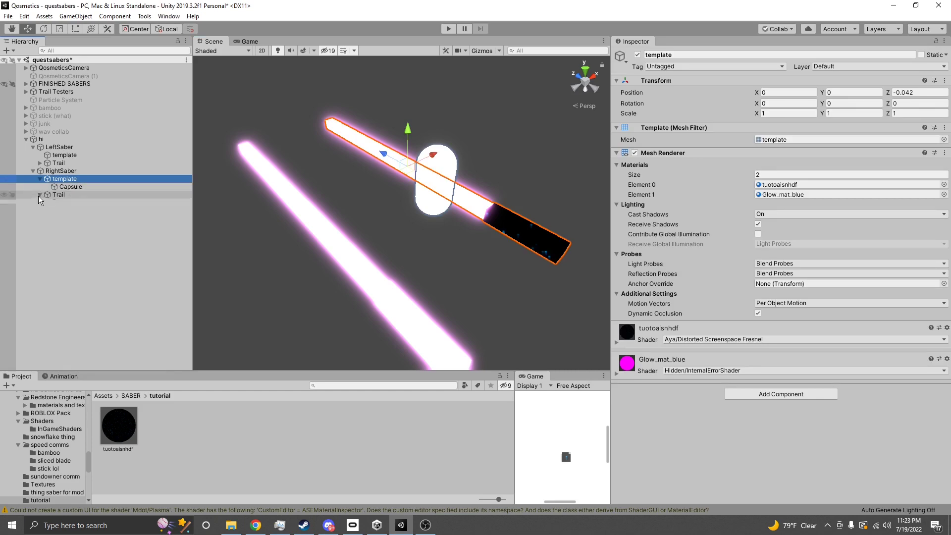
pyautogui.click(39, 163)
pyautogui.click(67, 164)
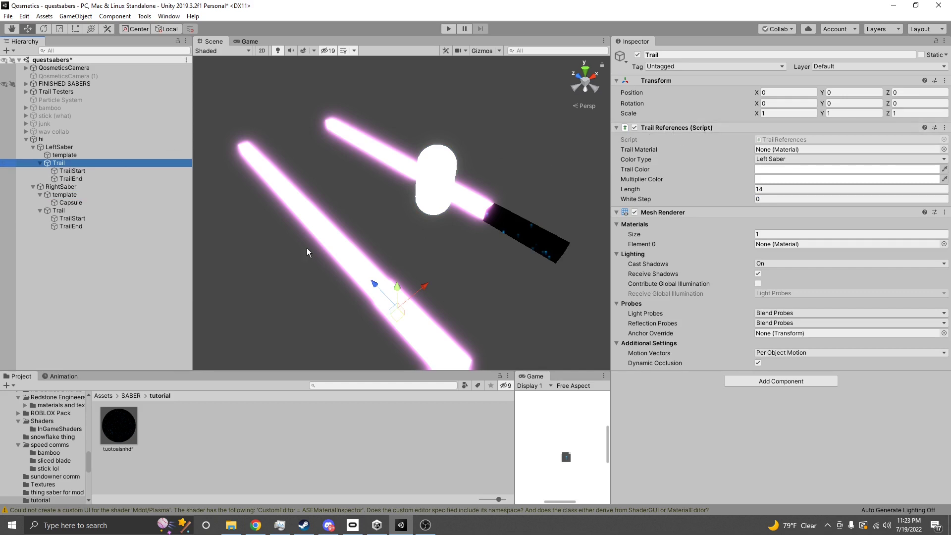
# Step: Delete the capsule from RightSaber's template object
pyautogui.keyDown('alt'); pyautogui.moveTo(279, 276); pyautogui.dragTo(375, 197); pyautogui.keyUp('alt')
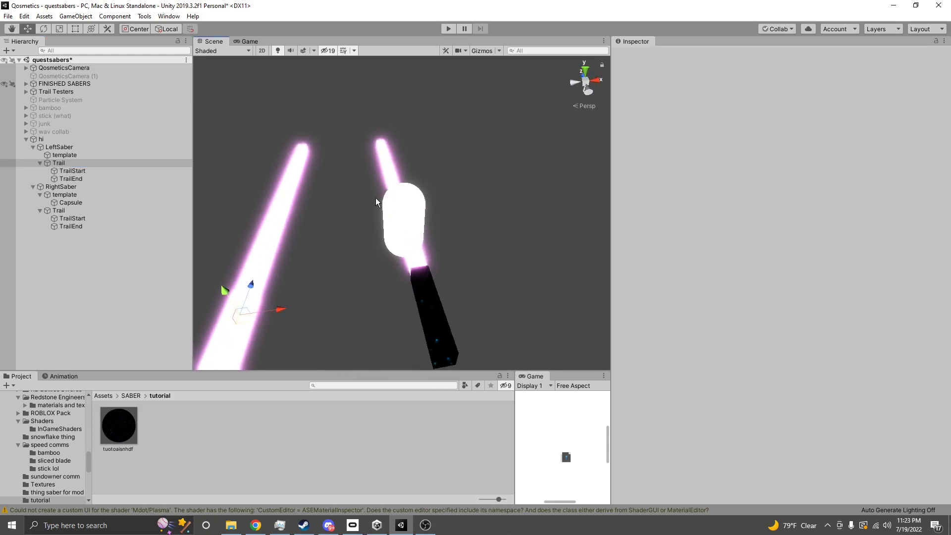
pyautogui.click(398, 207)
pyautogui.rightClick(114, 202)
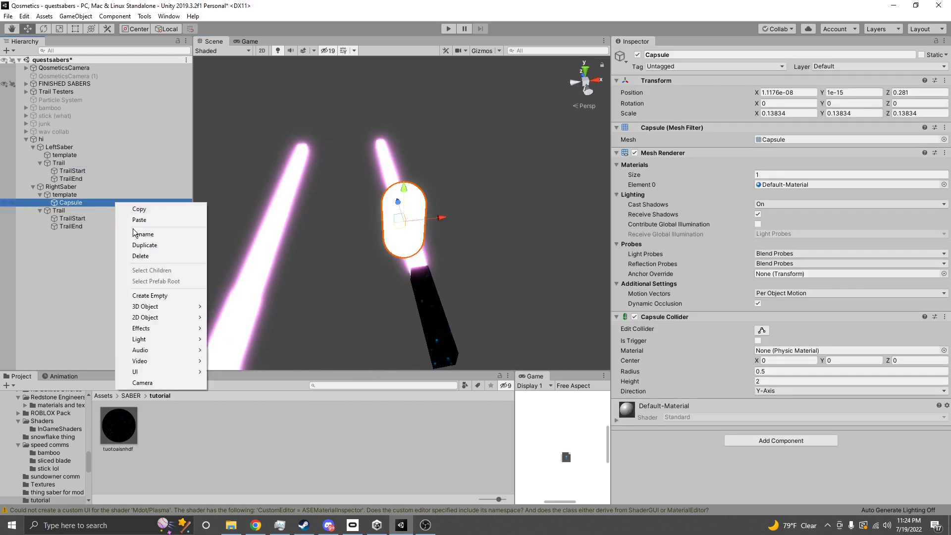
pyautogui.click(139, 251)
# Step: Duplicate the tuotoaisnhdf material and switch the original's shader to BeatSaber/Lit Glow
pyautogui.click(120, 427)
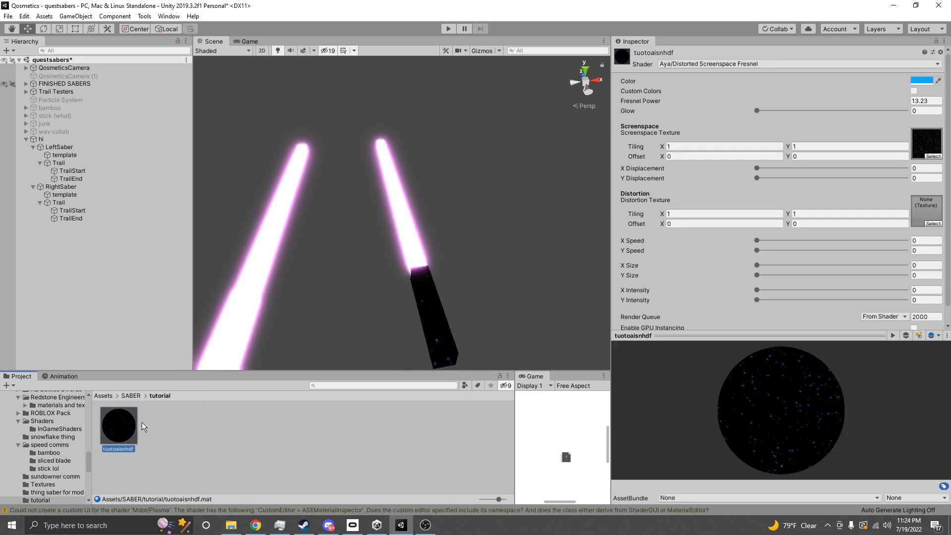
pyautogui.rightClick(142, 424)
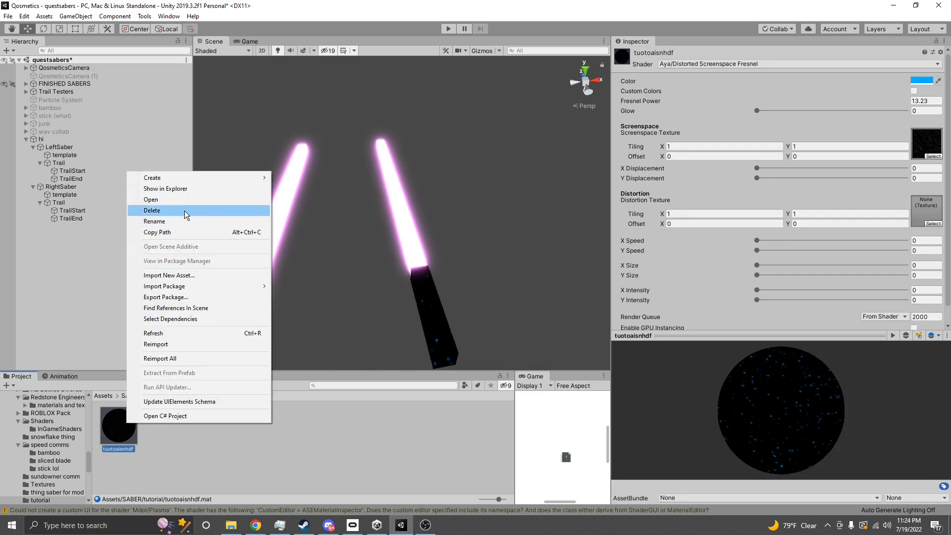
pyautogui.click(215, 478)
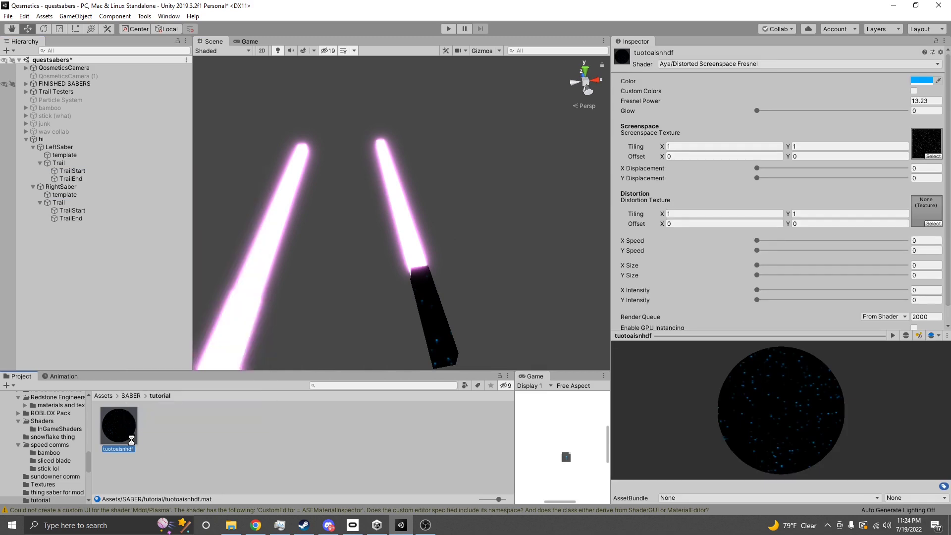
pyautogui.click(781, 64)
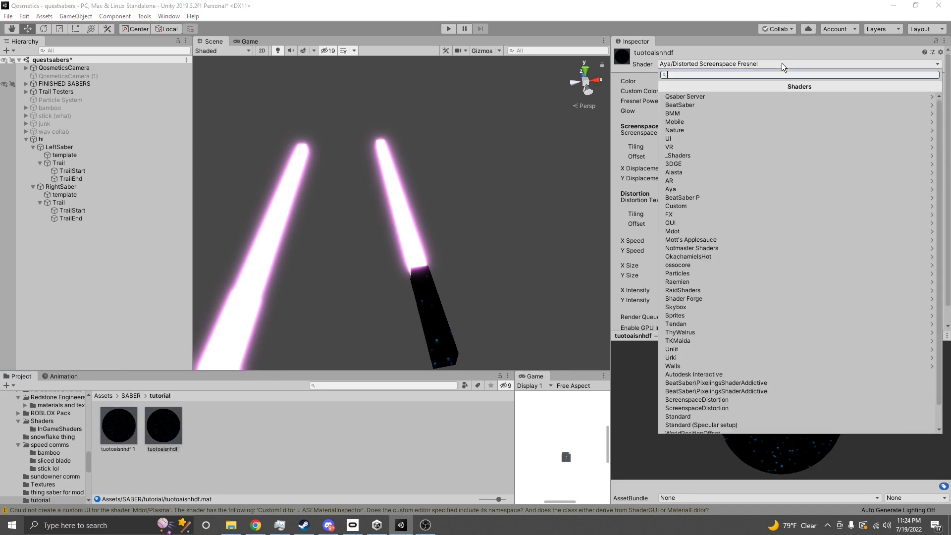
pyautogui.write('lit')
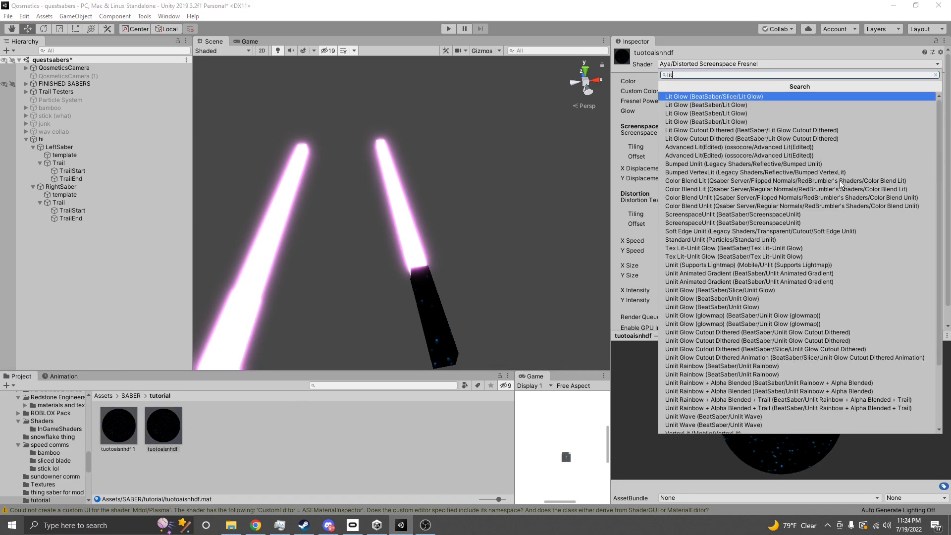
pyautogui.click(682, 109)
pyautogui.moveTo(448, 287); pyautogui.dragTo(382, 324, button='right')
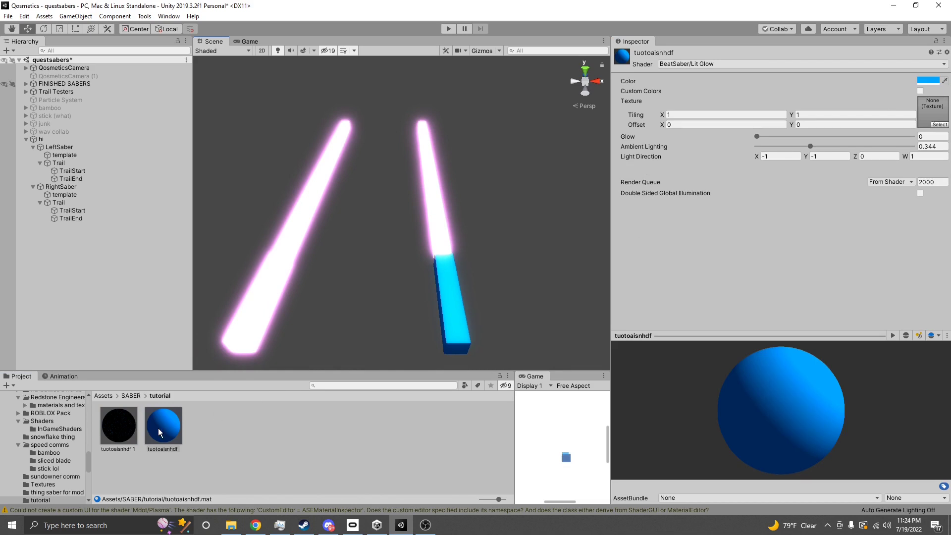
# Step: Duplicate the blue Lit Glow material and set the copy's color to red using the saved red swatch
pyautogui.hotkey('ctrl', 'd')
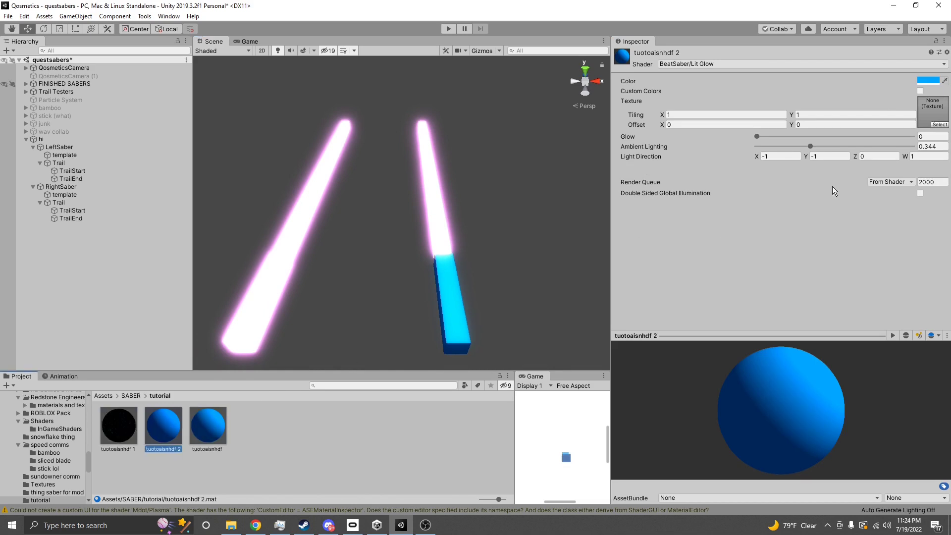
pyautogui.click(928, 80)
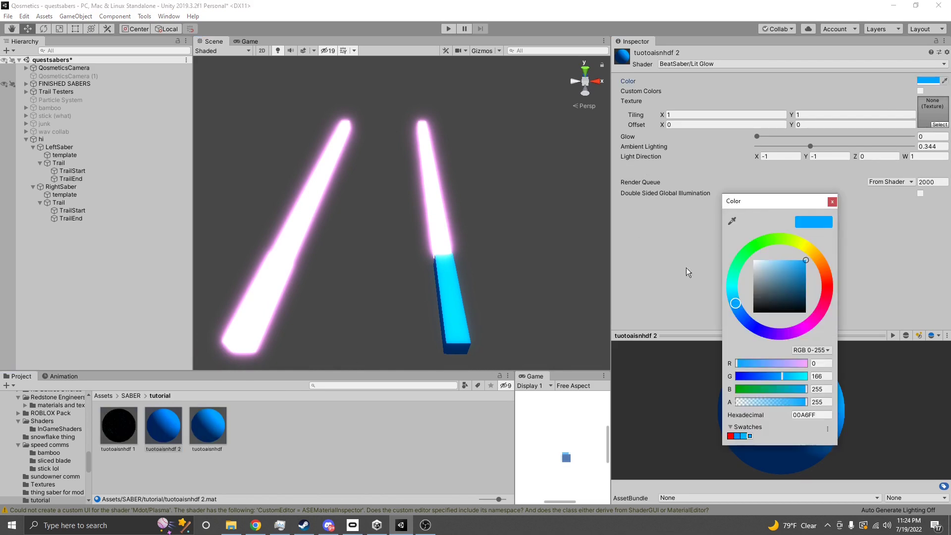
pyautogui.click(730, 435)
pyautogui.click(714, 321)
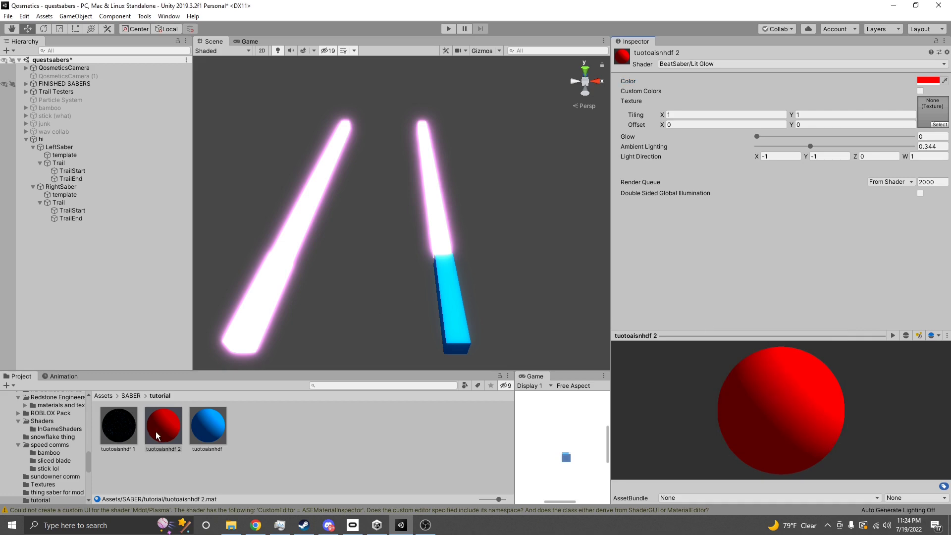
# Step: Apply the red tuotoaisnhdf 2 material to the left saber's handle and view both sabers together
pyautogui.moveTo(156, 436); pyautogui.dragTo(265, 307)
pyautogui.moveTo(269, 307); pyautogui.dragTo(365, 317, button='right')
pyautogui.moveTo(387, 139); pyautogui.dragTo(369, 120, button='right')
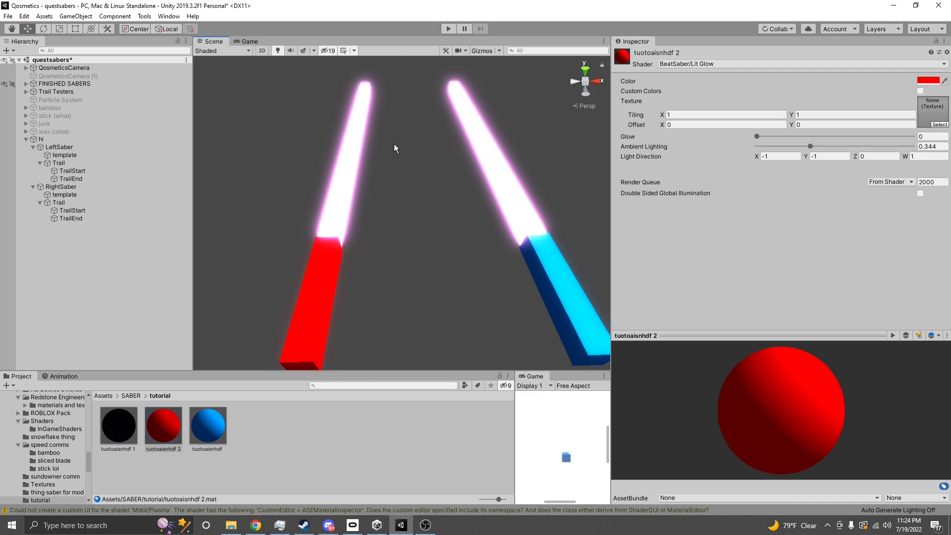
pyautogui.scroll(-4, 429, 238)
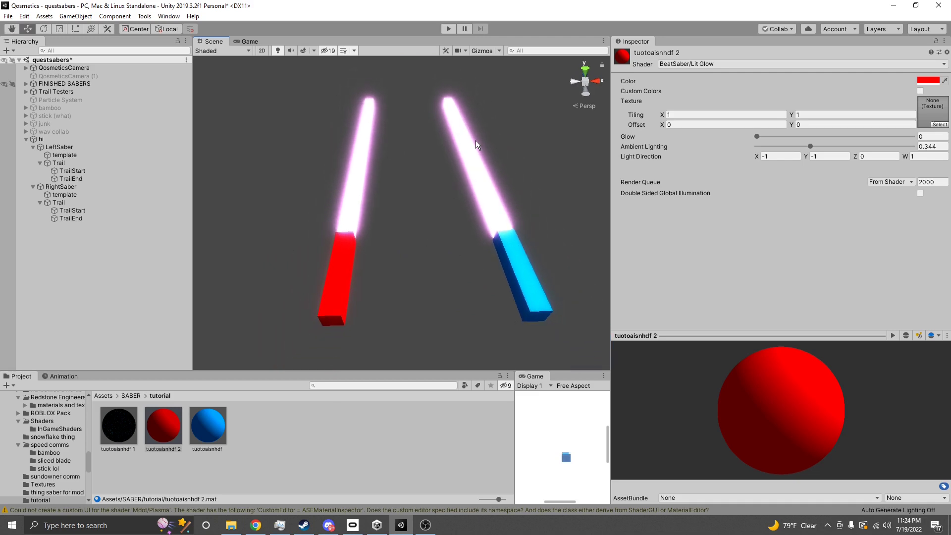
pyautogui.moveTo(468, 174); pyautogui.dragTo(470, 270, button='right')
pyautogui.scroll(3, 380, 251)
pyautogui.scroll(-3, 455, 253)
# Step: Try the blue material on the left saber's handle and restore the red one
pyautogui.moveTo(207, 424); pyautogui.dragTo(261, 316)
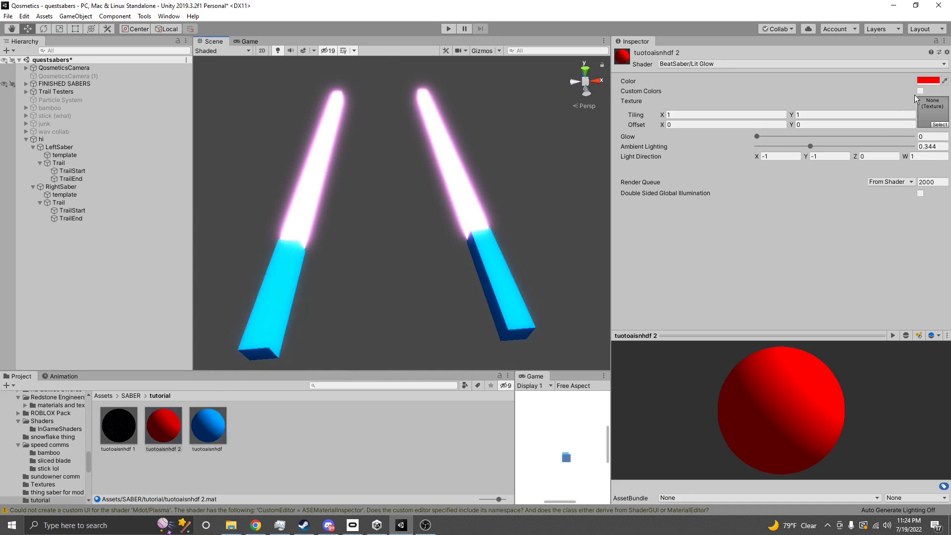
pyautogui.moveTo(199, 447); pyautogui.dragTo(275, 309)
pyautogui.moveTo(191, 431); pyautogui.dragTo(267, 334)
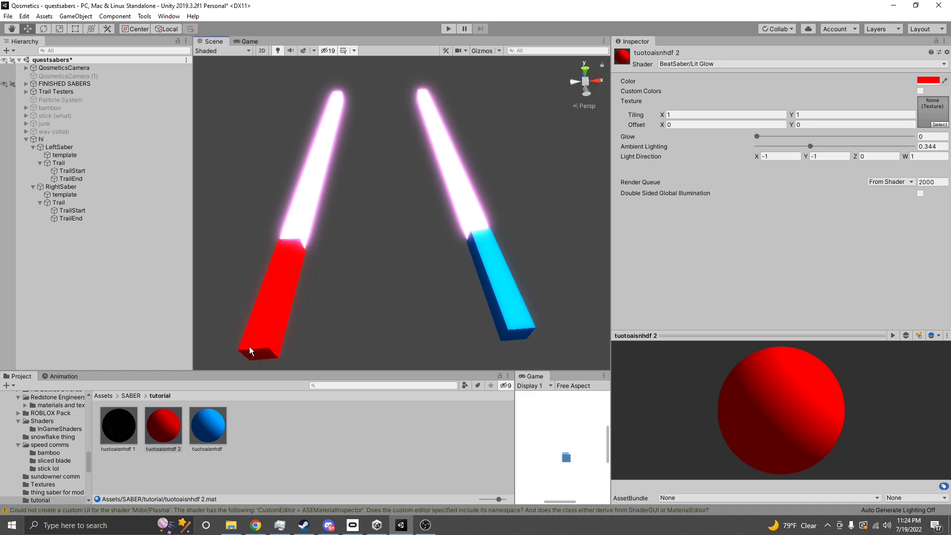
# Step: Apply the red material to the left saber's blade and the blue material to the right saber's blade
pyautogui.moveTo(421, 232); pyautogui.dragTo(359, 220, button='right')
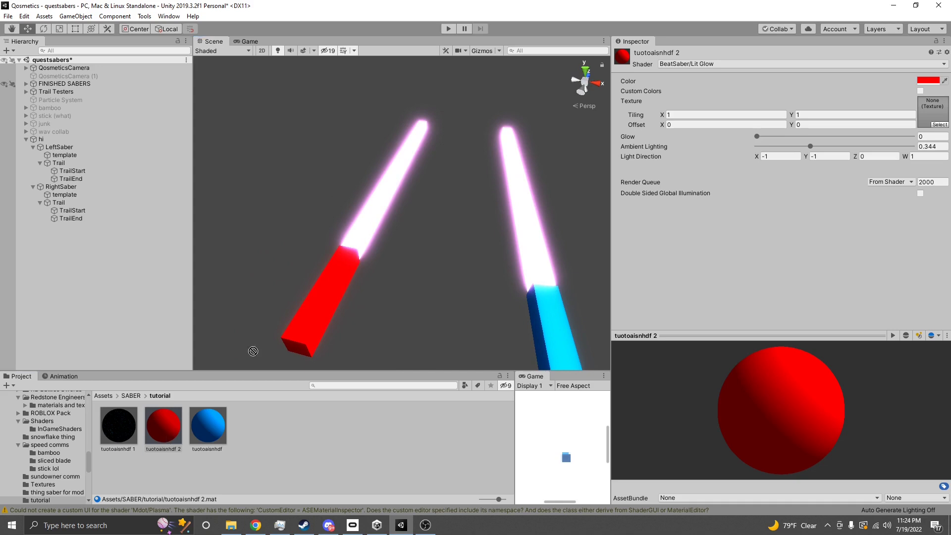
pyautogui.moveTo(253, 351); pyautogui.dragTo(349, 248)
pyautogui.moveTo(217, 440); pyautogui.dragTo(523, 238)
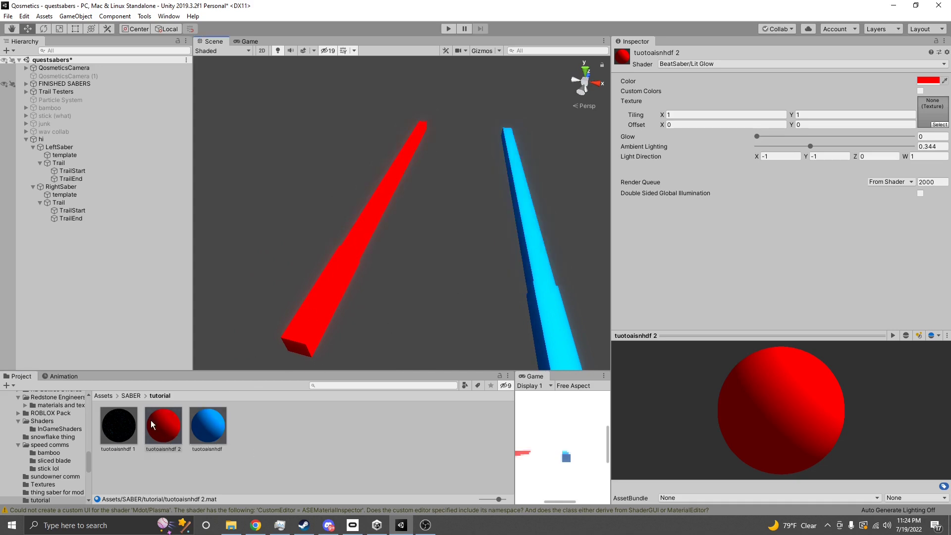
# Step: Change the tuotoaisnhdf 1 material's shader to BeatSaber/Lit Glow and its color to dark gray
pyautogui.click(119, 424)
pyautogui.click(741, 64)
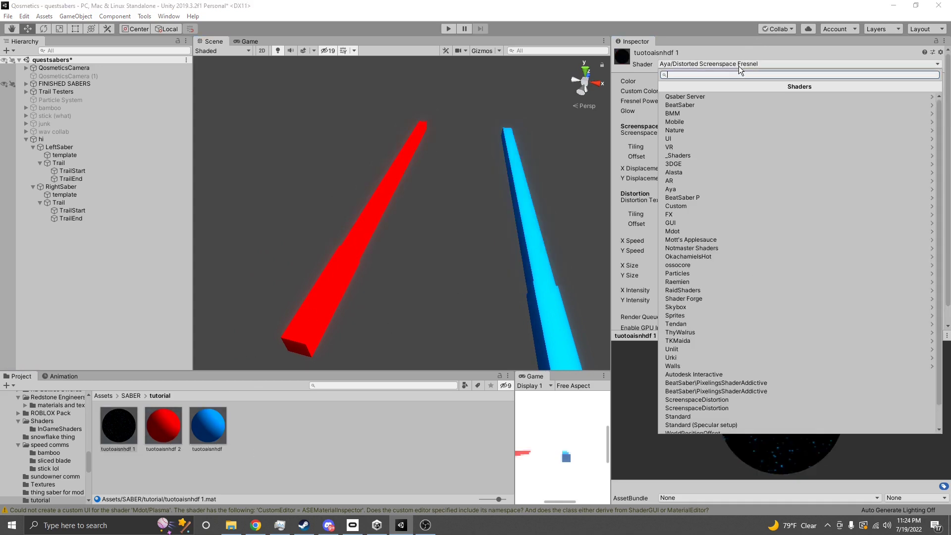
pyautogui.write('lit')
pyautogui.click(723, 105)
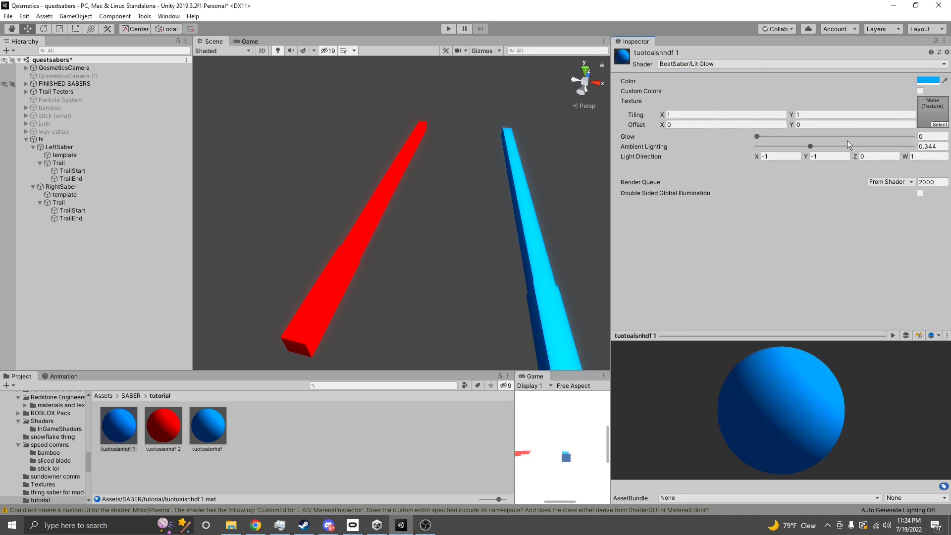
pyautogui.click(927, 81)
pyautogui.moveTo(774, 274); pyautogui.dragTo(739, 290)
pyautogui.click(927, 284)
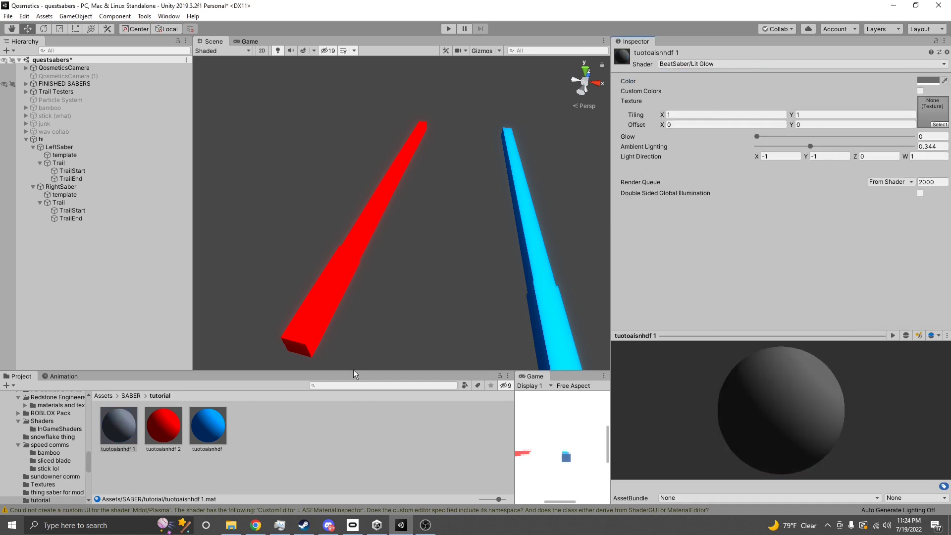
# Step: Apply the dark gray tuotoaisnhdf 1 material to the handles of both sabers
pyautogui.moveTo(122, 428); pyautogui.dragTo(312, 317)
pyautogui.moveTo(187, 399); pyautogui.dragTo(548, 333)
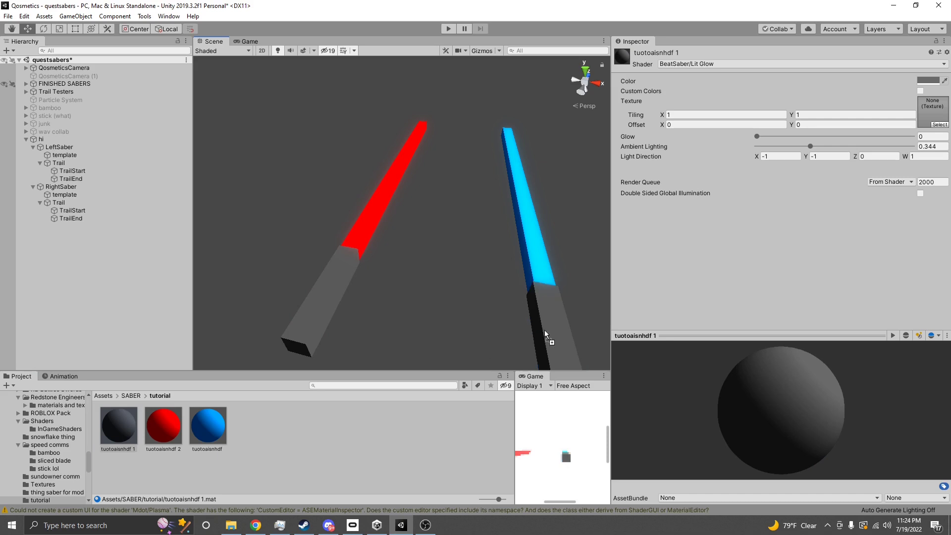
pyautogui.click(443, 309)
pyautogui.scroll(-4, 442, 311)
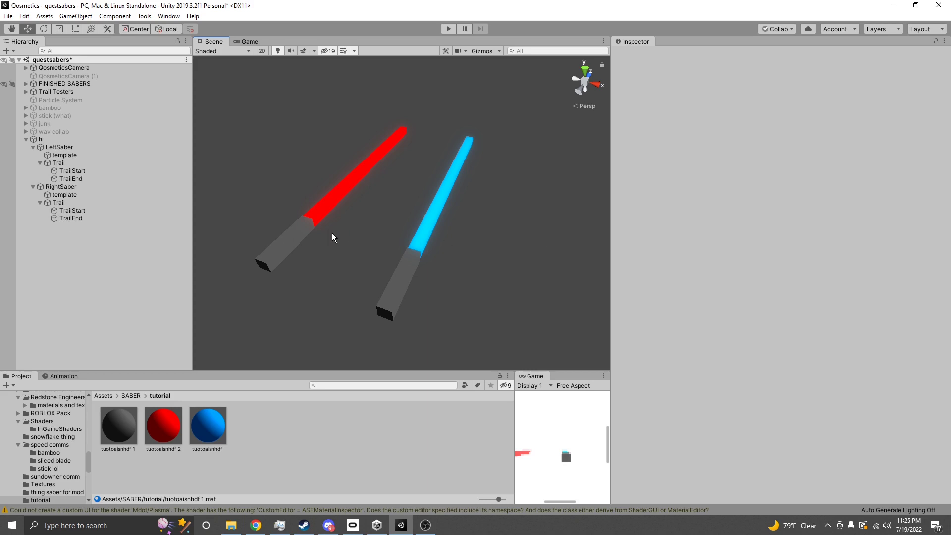
# Step: Collapse the hi object and add a 3D plane at the scene's root level
pyautogui.click(27, 139)
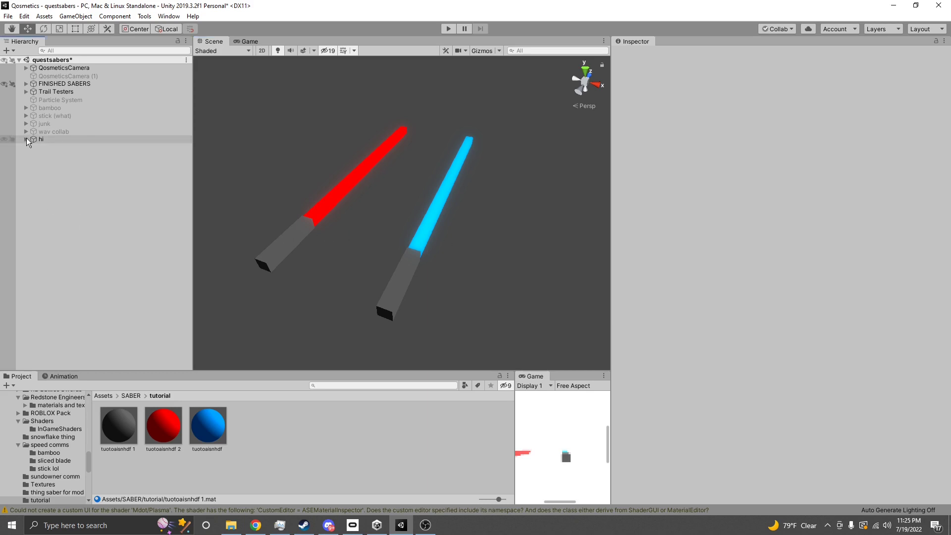
pyautogui.rightClick(50, 177)
pyautogui.moveTo(77, 281)
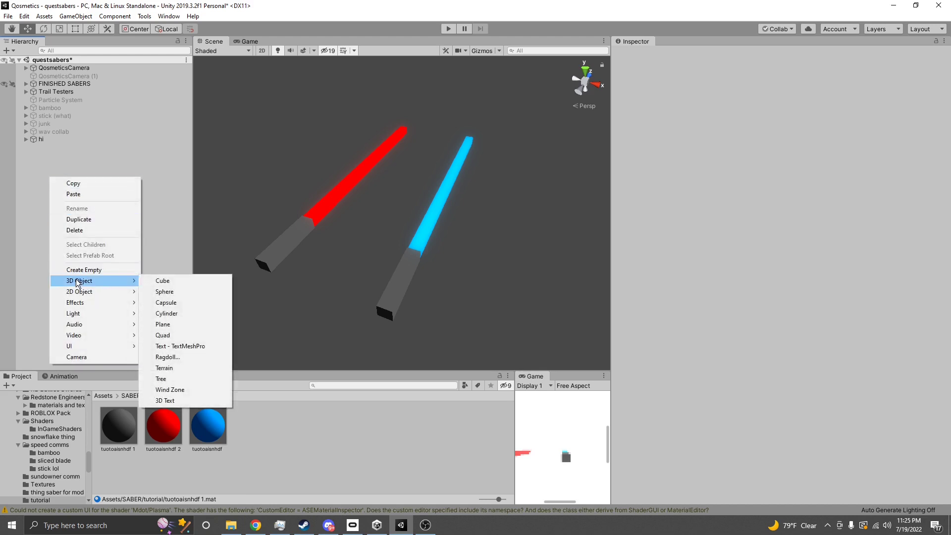
pyautogui.click(162, 324)
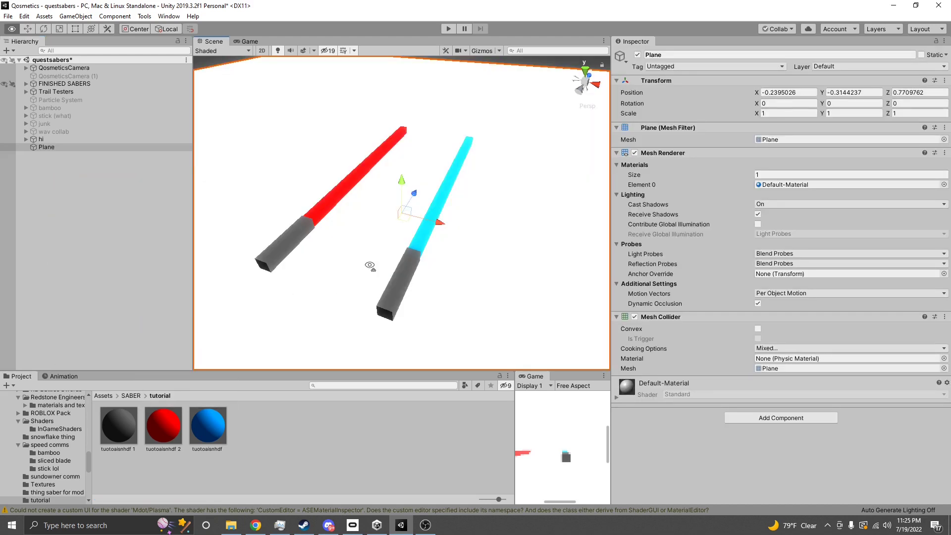
# Step: Scale the plane down uniformly to about 0.126 and move it beside the blue saber's blade
pyautogui.moveTo(369, 265); pyautogui.dragTo(373, 221, button='right')
pyautogui.press('r')
pyautogui.moveTo(374, 219); pyautogui.dragTo(341, 236)
pyautogui.press('w')
pyautogui.moveTo(378, 233); pyautogui.dragTo(374, 212, button='right')
pyautogui.moveTo(374, 212); pyautogui.dragTo(509, 215)
pyautogui.moveTo(389, 224); pyautogui.dragTo(430, 221, button='right')
# Step: Set the plane's X, Y and Z position to 0
pyautogui.press('a')
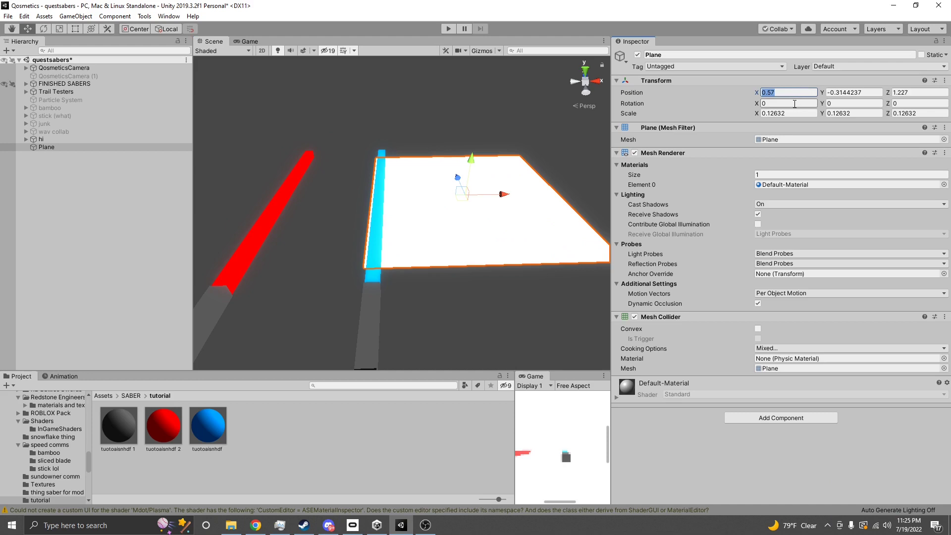
pyautogui.write('0')
pyautogui.press('Tab')
pyautogui.write('0')
pyautogui.moveTo(935, 92); pyautogui.dragTo(884, 93)
pyautogui.write('0')
# Step: Try tilting the plane slightly around X and enlarging it at the origin, undoing the enlargement
pyautogui.moveTo(490, 204); pyautogui.dragTo(301, 197, button='right')
pyautogui.press('d')
pyautogui.moveTo(391, 222); pyautogui.dragTo(382, 210)
pyautogui.hotkey('ctrl', 'z')
pyautogui.press('e')
pyautogui.press('r')
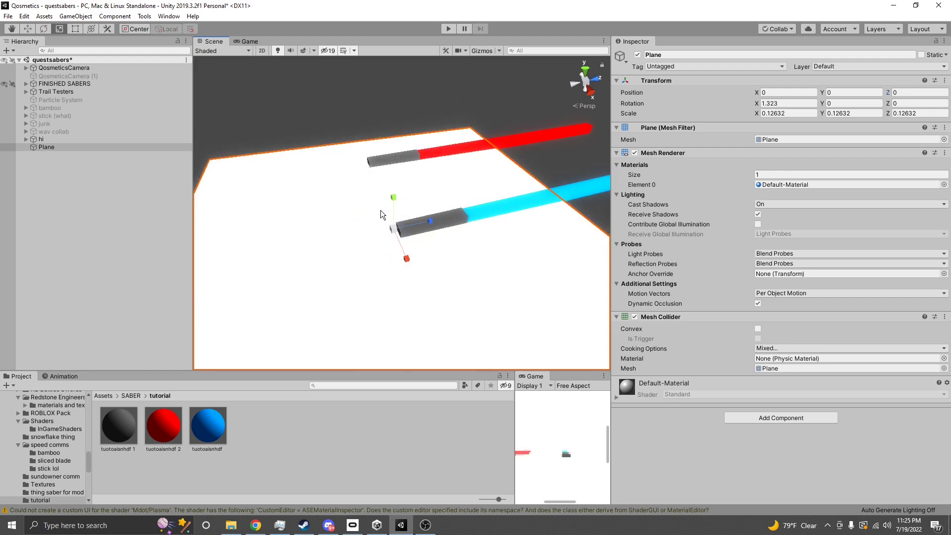
pyautogui.moveTo(393, 231); pyautogui.dragTo(414, 225)
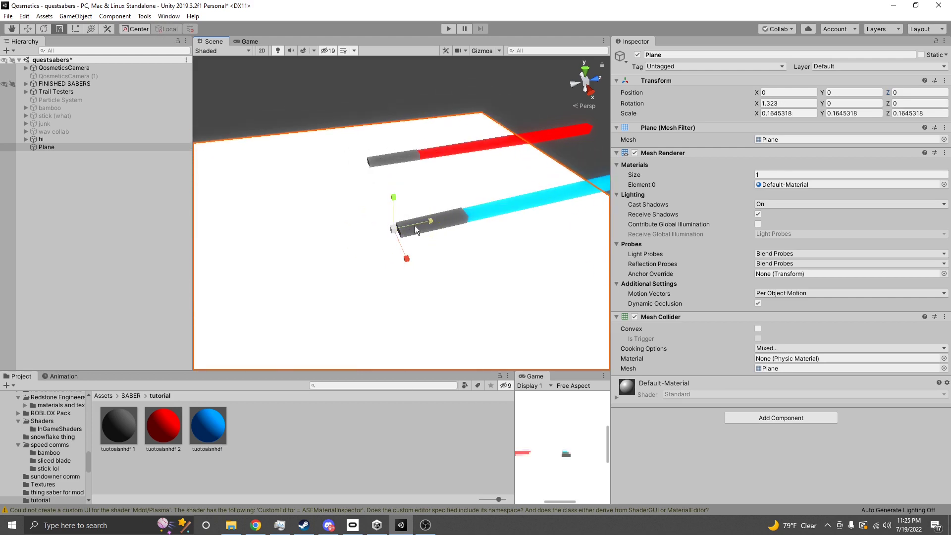
pyautogui.hotkey('ctrl', 'z')
# Step: Move the plane forward along the sabers to about Z 0.61 and lower it to about Y -0.014
pyautogui.moveTo(404, 223); pyautogui.dragTo(413, 222, button='right')
pyautogui.press('w')
pyautogui.moveTo(403, 221); pyautogui.dragTo(589, 178)
pyautogui.moveTo(512, 202); pyautogui.dragTo(459, 178, button='right')
pyautogui.moveTo(462, 163); pyautogui.dragTo(409, 190)
pyautogui.moveTo(408, 190); pyautogui.dragTo(437, 191, button='right')
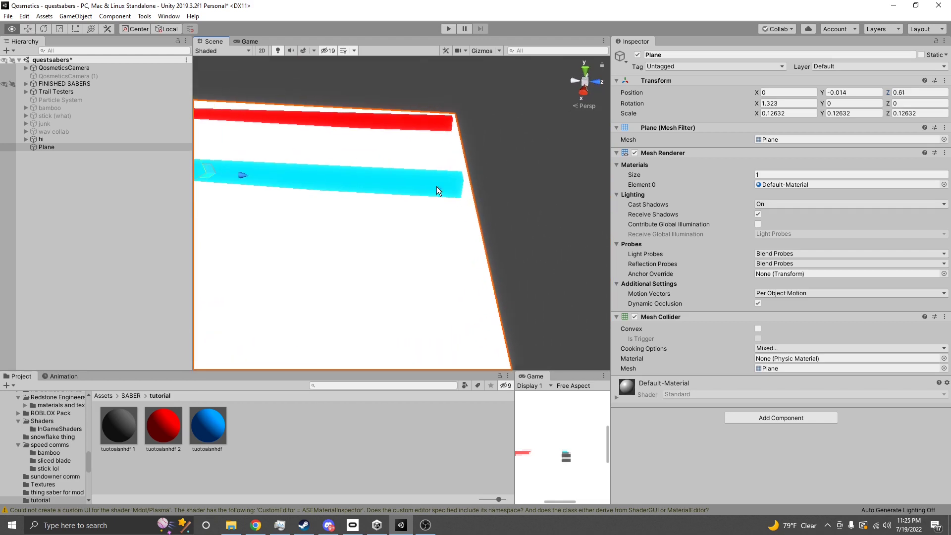
# Step: Move the plane sideways to about X 0.65 and Z 0.58 so its edge lines up with the blue saber
pyautogui.moveTo(242, 180); pyautogui.dragTo(231, 185)
pyautogui.moveTo(232, 185); pyautogui.dragTo(246, 160, button='right')
pyautogui.moveTo(245, 159); pyautogui.dragTo(244, 158)
pyautogui.moveTo(274, 172); pyautogui.dragTo(276, 174, button='right')
pyautogui.moveTo(491, 200); pyautogui.dragTo(326, 186, button='right')
pyautogui.moveTo(297, 150); pyautogui.dragTo(153, 205)
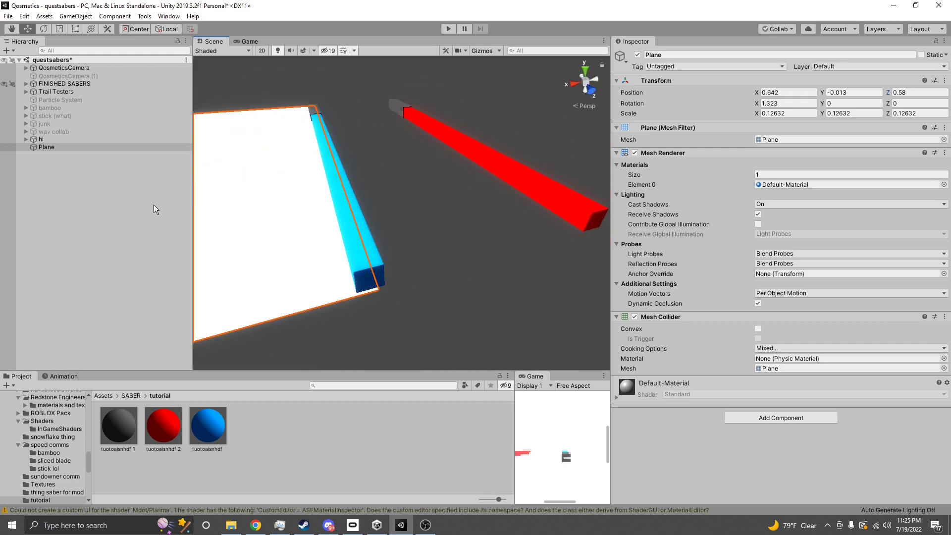
pyautogui.moveTo(329, 234); pyautogui.dragTo(263, 167, button='right')
pyautogui.moveTo(263, 167); pyautogui.dragTo(267, 165)
# Step: Set the plane's X rotation to 0
pyautogui.moveTo(403, 251); pyautogui.dragTo(447, 176, button='right')
pyautogui.write('0')
pyautogui.press('Return')
# Step: Shrink the plane uniformly to about 0.09 and reposition it so its edge runs along the blue blade only
pyautogui.scroll(4, 486, 198)
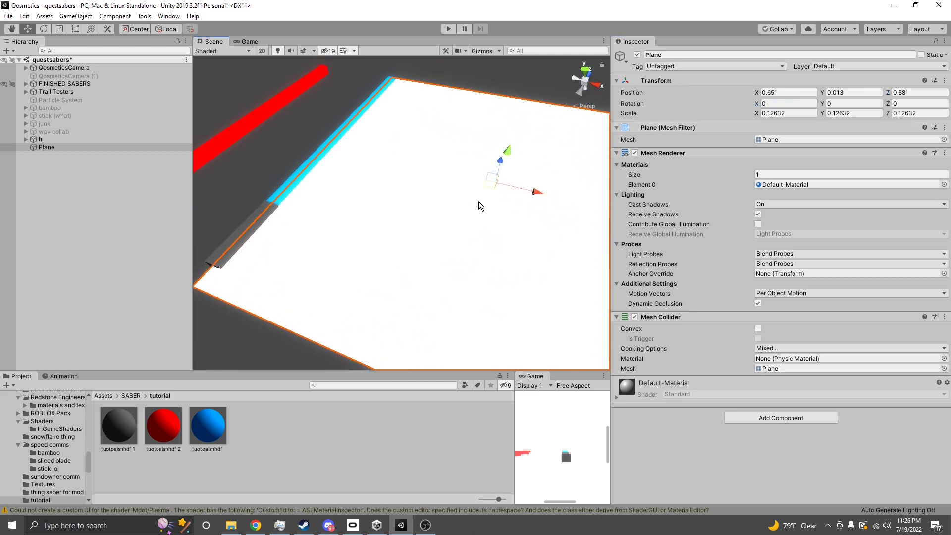
pyautogui.press('r')
pyautogui.moveTo(497, 189); pyautogui.dragTo(456, 154)
pyautogui.press('w')
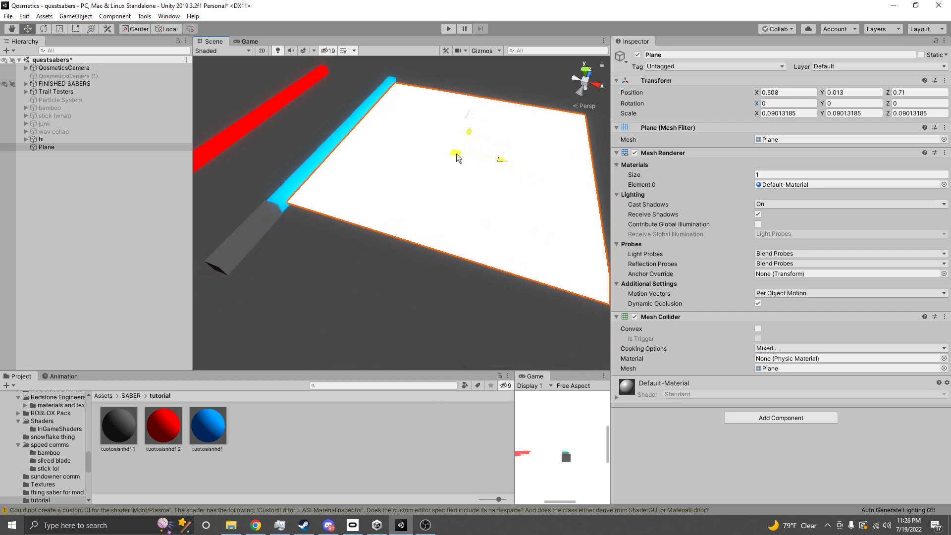
pyautogui.moveTo(378, 254); pyautogui.dragTo(342, 260, button='right')
pyautogui.moveTo(323, 262); pyautogui.dragTo(334, 251, button='right')
pyautogui.moveTo(350, 222); pyautogui.dragTo(363, 219)
pyautogui.click(471, 129)
# Step: Duplicate the blue tuotoaisnhdf material and select the copy
pyautogui.moveTo(471, 129); pyautogui.dragTo(498, 238, button='right')
pyautogui.click(206, 424)
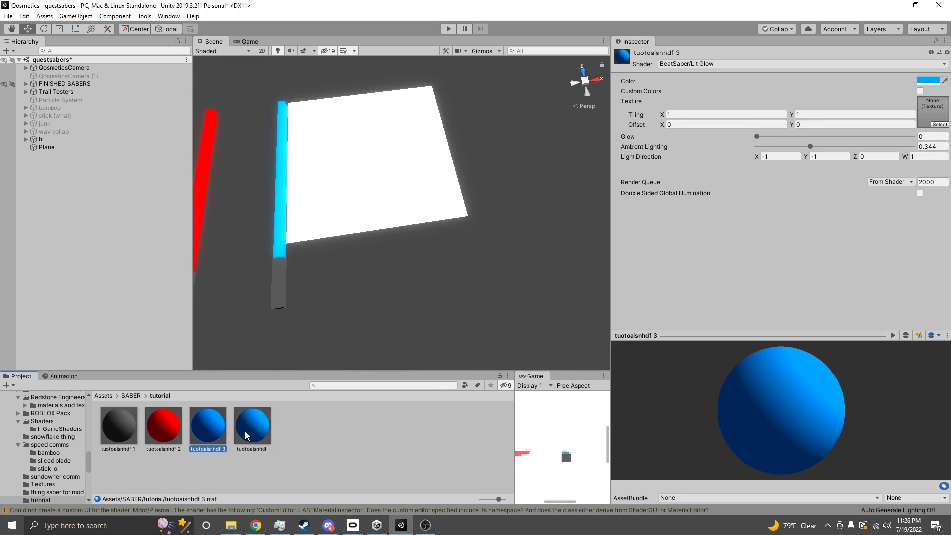
pyautogui.click(262, 432)
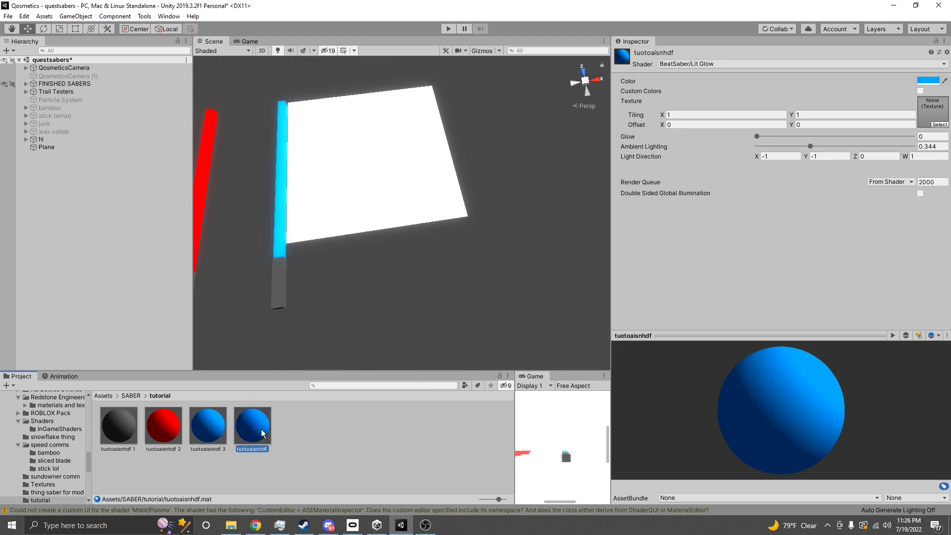
pyautogui.click(217, 428)
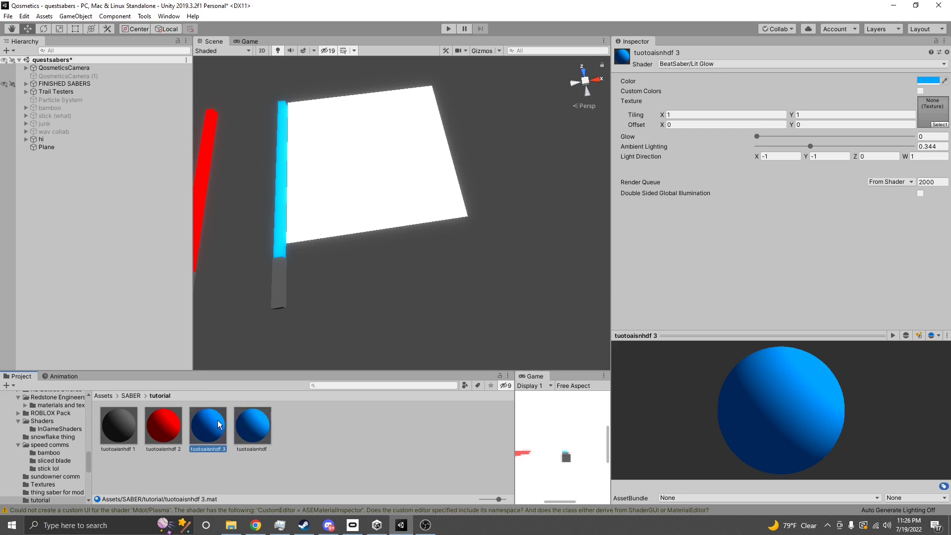
# Step: Change the copied tuotoaisnhdf 3 material's shader to BeatSaber/Fire Trail
pyautogui.click(707, 65)
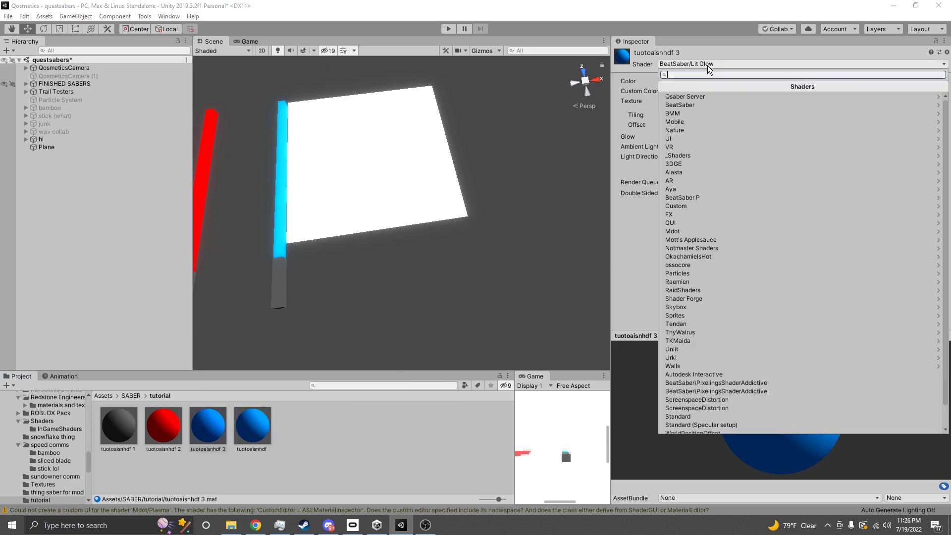
pyautogui.click(697, 104)
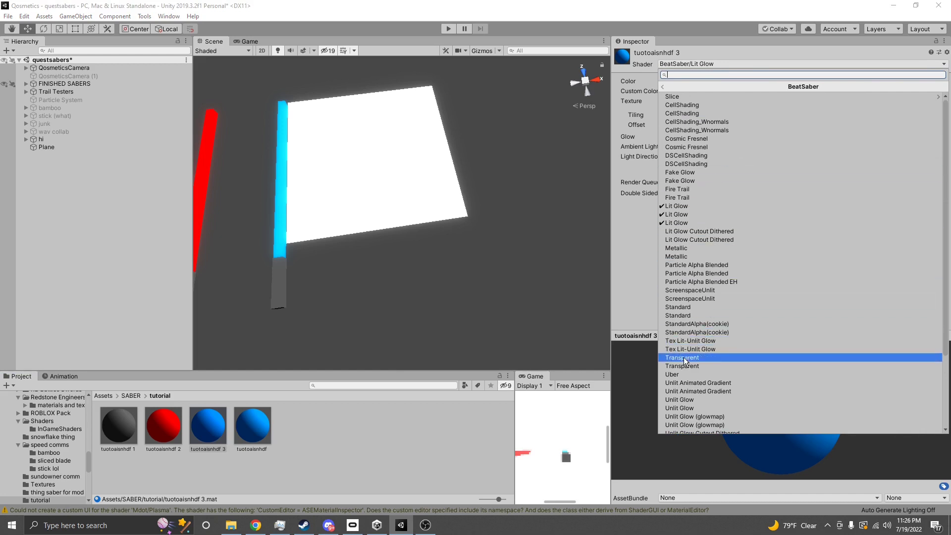
pyautogui.scroll(-2, 683, 379)
pyautogui.scroll(-1, 683, 381)
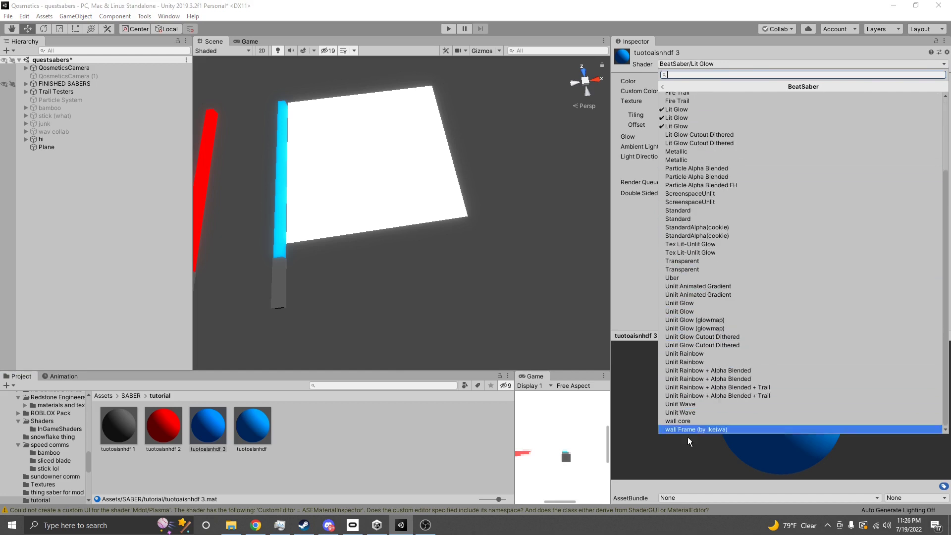
pyautogui.scroll(3, 696, 327)
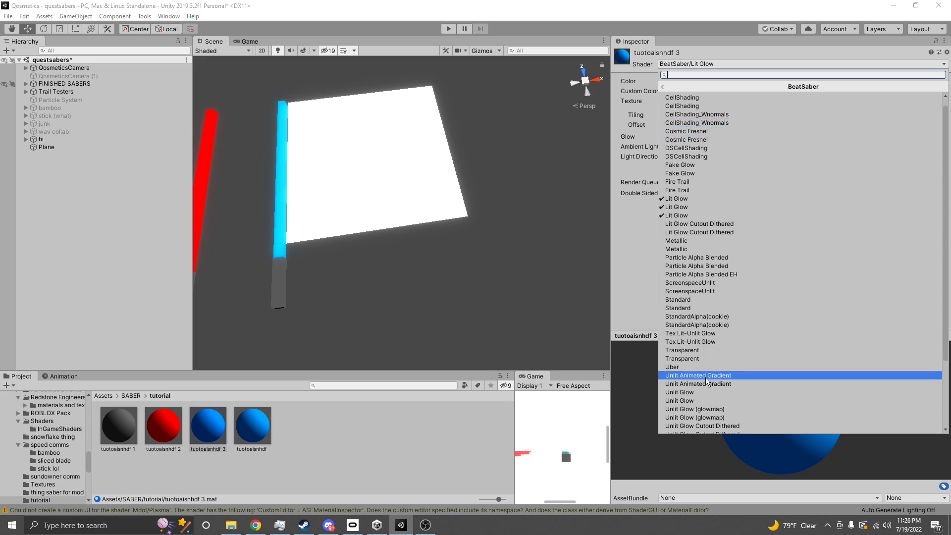
pyautogui.scroll(-2, 688, 379)
pyautogui.scroll(3, 688, 384)
pyautogui.click(677, 189)
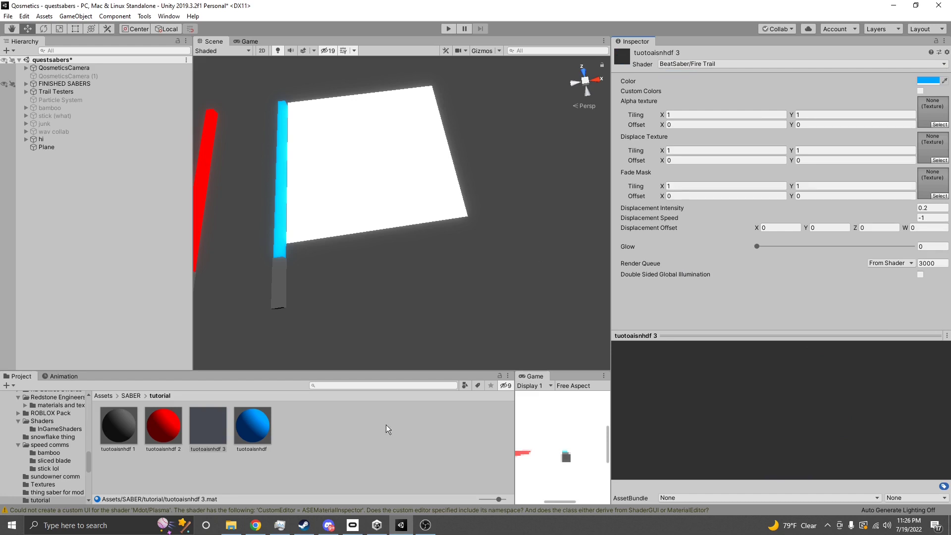
# Step: Switch to Discord, read the latest messages in the model-discussion channel and return to Unity
pyautogui.click(328, 525)
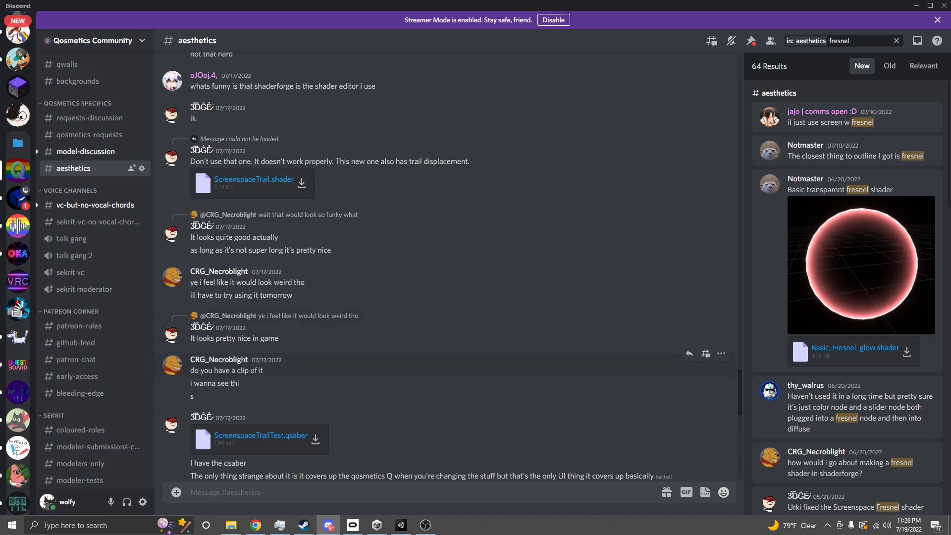
pyautogui.click(74, 151)
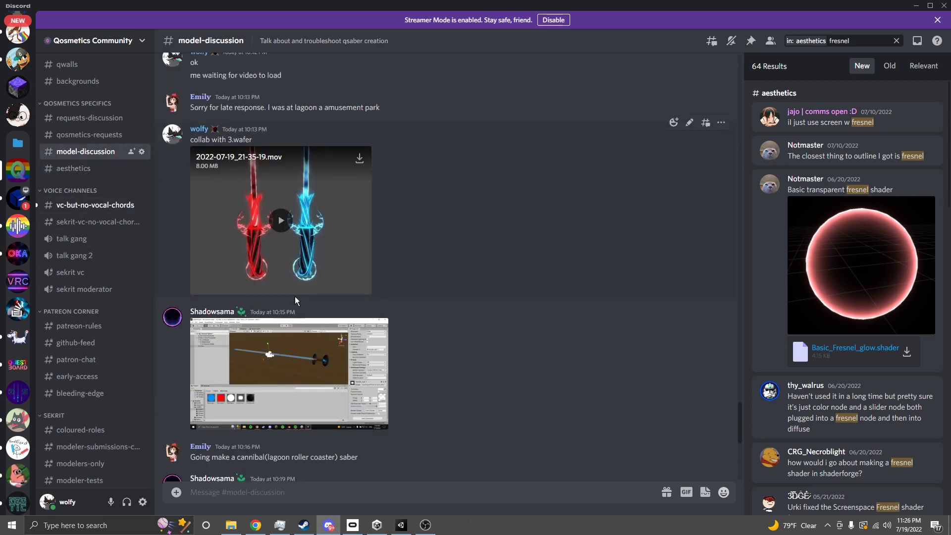
pyautogui.scroll(-7, 295, 296)
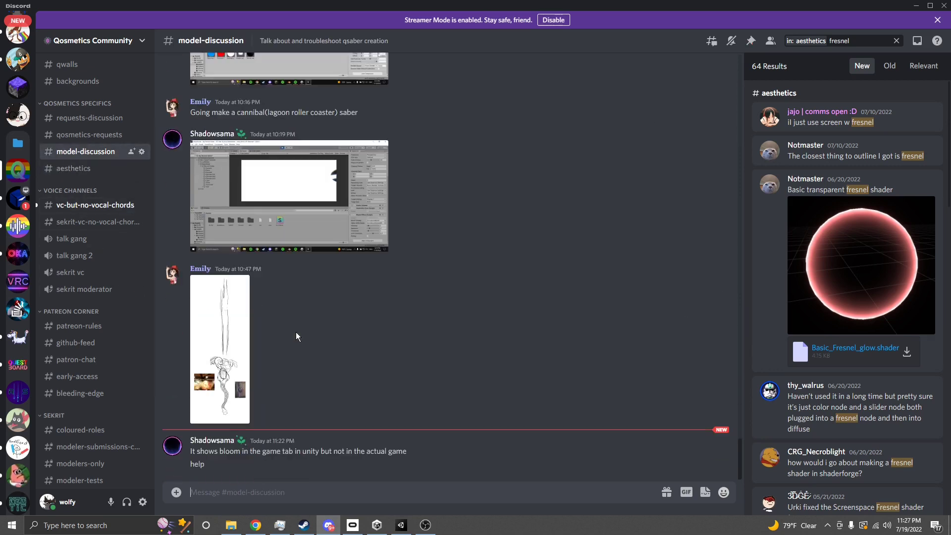
pyautogui.click(401, 524)
# Step: Search the project assets for "trail" and browse the matches down to the TTrail1 texture
pyautogui.moveTo(433, 286); pyautogui.dragTo(407, 248, button='right')
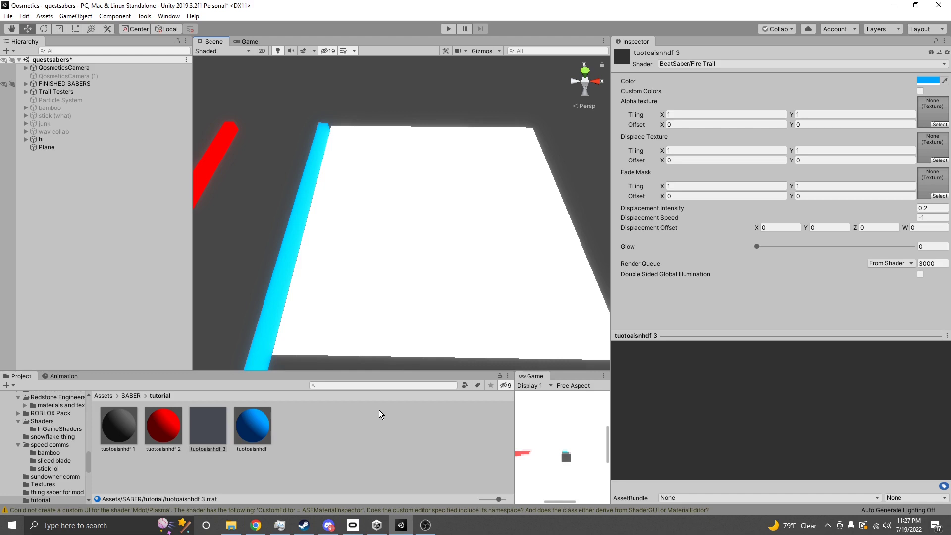
pyautogui.click(350, 387)
pyautogui.write('trail')
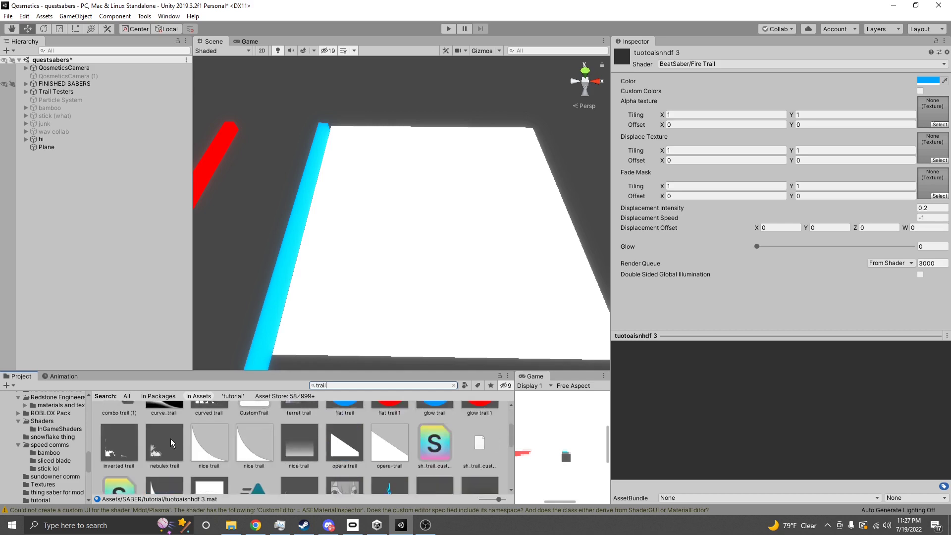
pyautogui.scroll(-5, 292, 439)
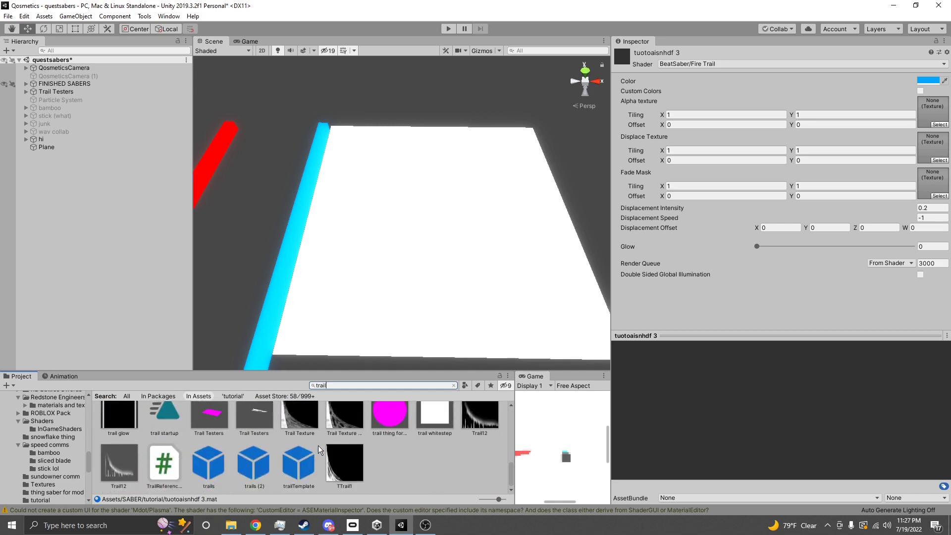
pyautogui.scroll(1, 366, 445)
pyautogui.scroll(-1, 366, 445)
pyautogui.moveTo(342, 459)
pyautogui.mouseDown()
pyautogui.moveTo(357, 456)
pyautogui.moveTo(351, 462)
pyautogui.mouseUp()
# Step: Switch to Discord, browse older posts in the aesthetics channel and return to Unity
pyautogui.click(328, 525)
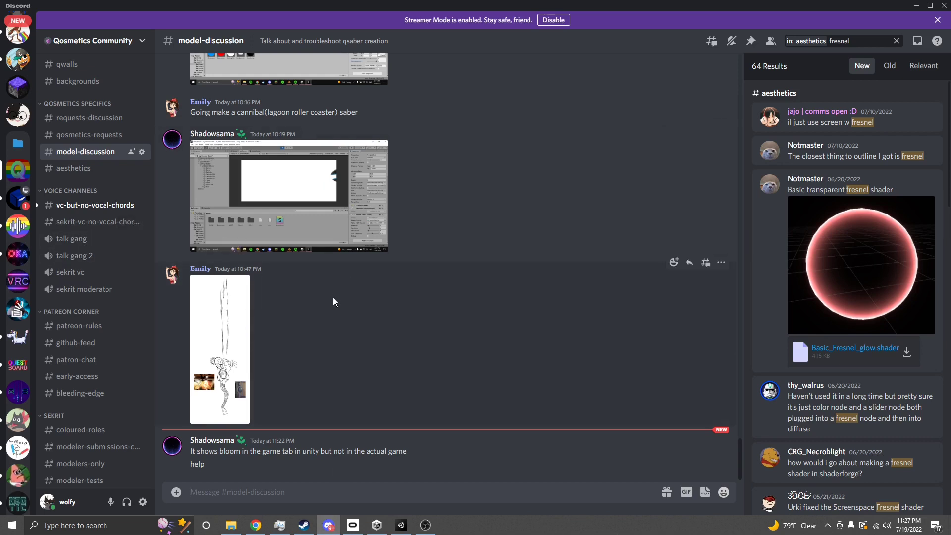
pyautogui.click(74, 168)
pyautogui.scroll(10, 261, 281)
pyautogui.scroll(15, 362, 319)
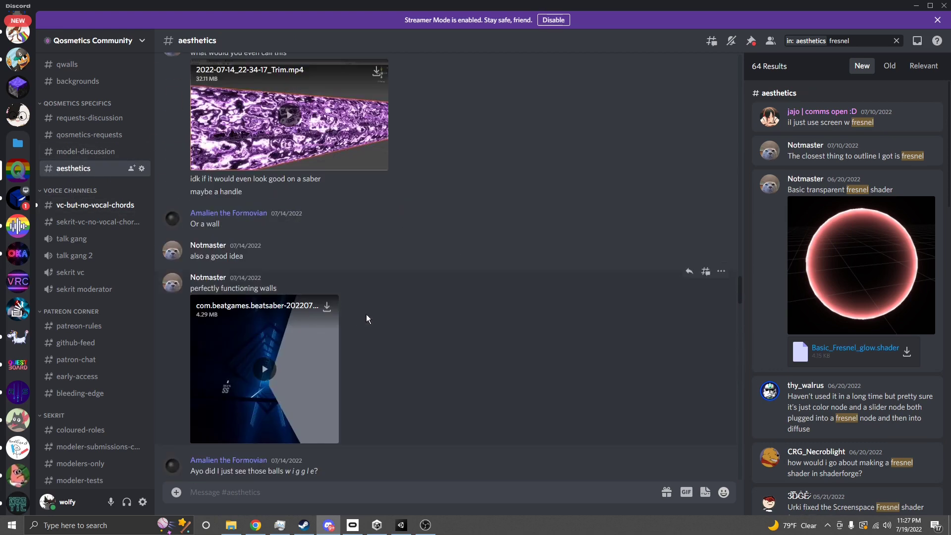
pyautogui.scroll(5, 366, 314)
pyautogui.click(401, 525)
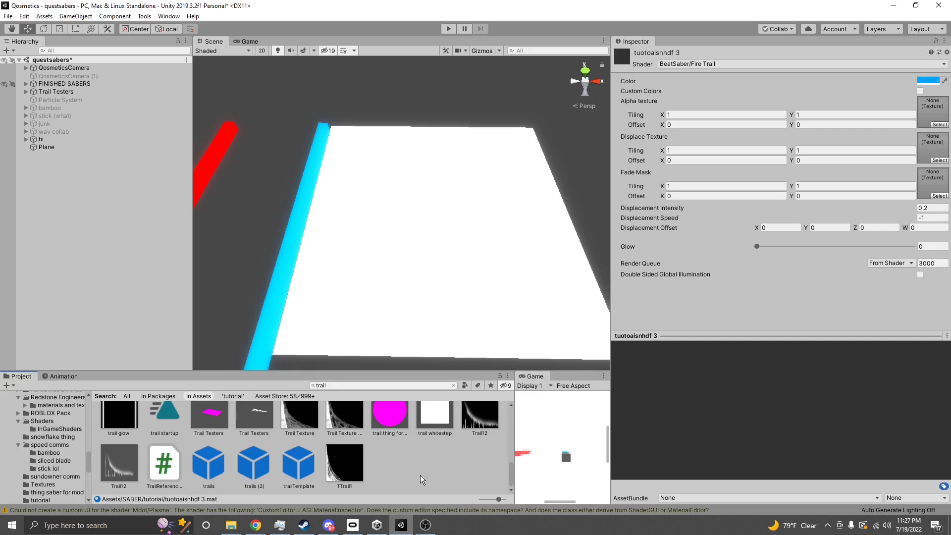
# Step: Preview the TTrail1 texture and shift the plane along X to 0.478 so its edge overlaps the blue blade
pyautogui.click(346, 460)
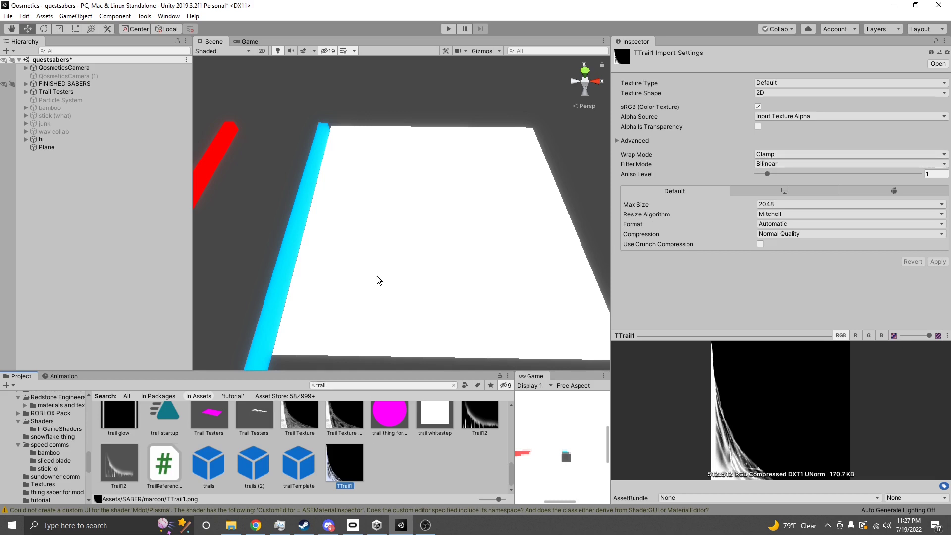
pyautogui.moveTo(402, 319); pyautogui.dragTo(414, 282, button='middle')
pyautogui.keyDown('alt'); pyautogui.moveTo(414, 282); pyautogui.dragTo(439, 274); pyautogui.keyUp('alt')
pyautogui.click(439, 274)
pyautogui.moveTo(440, 274); pyautogui.dragTo(429, 287, button='middle')
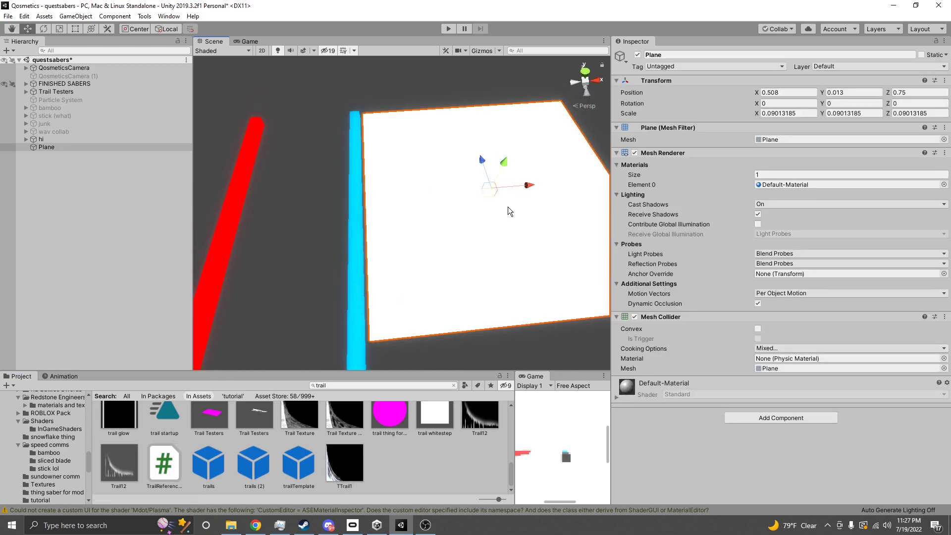
pyautogui.moveTo(519, 186); pyautogui.dragTo(512, 189)
pyautogui.moveTo(512, 189); pyautogui.dragTo(462, 270, button='right')
pyautogui.click(435, 319)
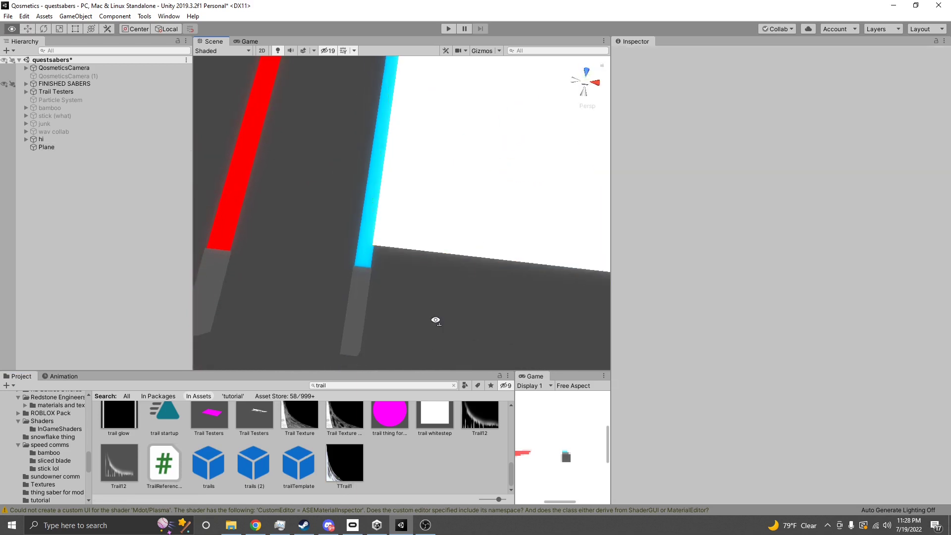
pyautogui.moveTo(435, 320); pyautogui.dragTo(453, 214, button='right')
# Step: Apply the tuotoaisnhdf 3 material from the tutorial folder to the plane, locating it through the blue saber's material reference
pyautogui.click(347, 462)
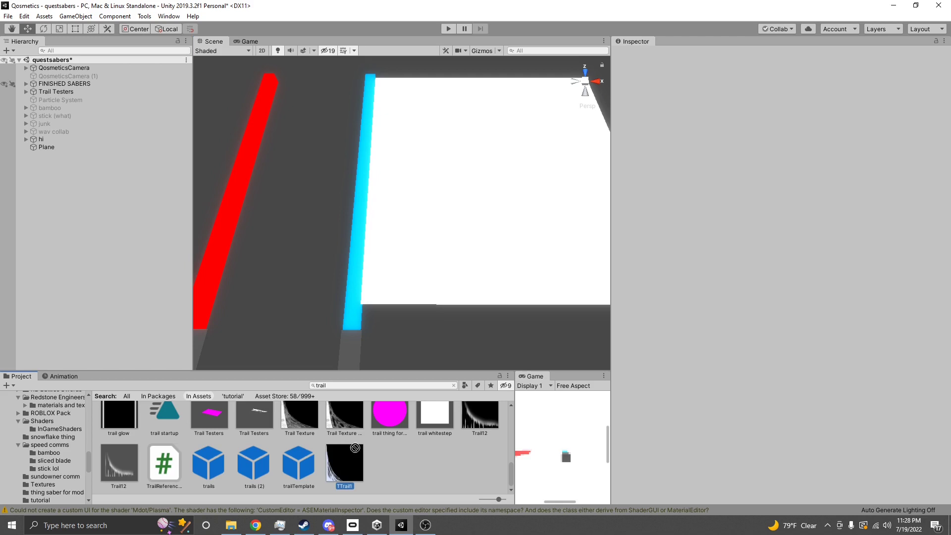
pyautogui.moveTo(352, 466); pyautogui.dragTo(431, 289)
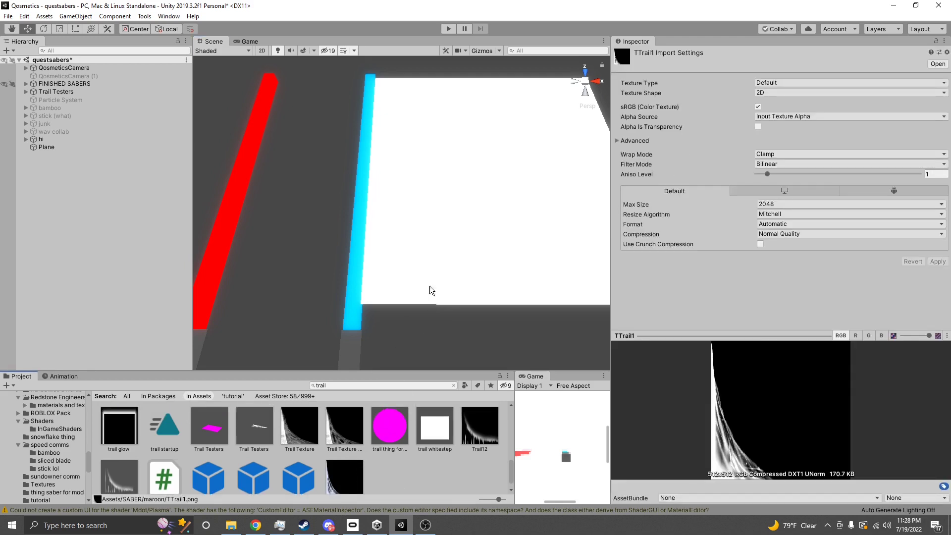
pyautogui.click(458, 251)
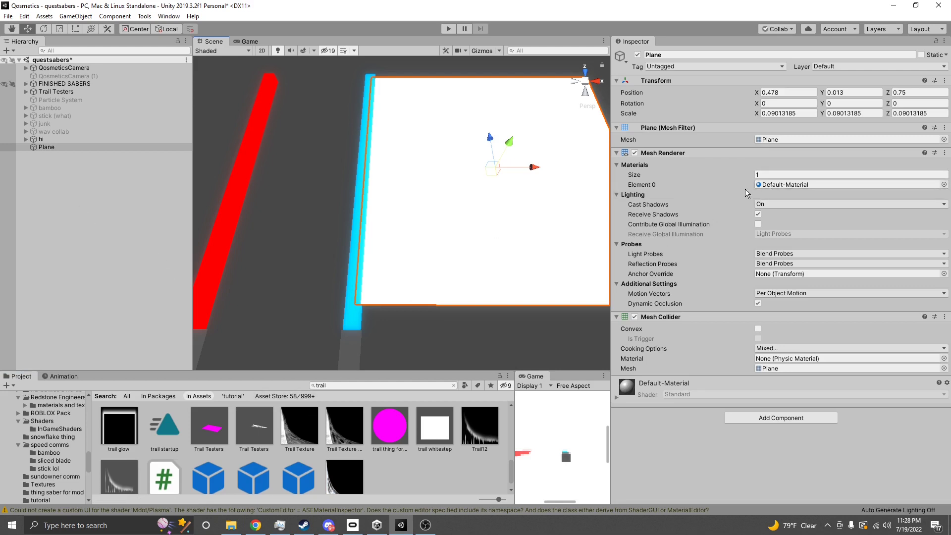
pyautogui.click(350, 331)
pyautogui.click(777, 187)
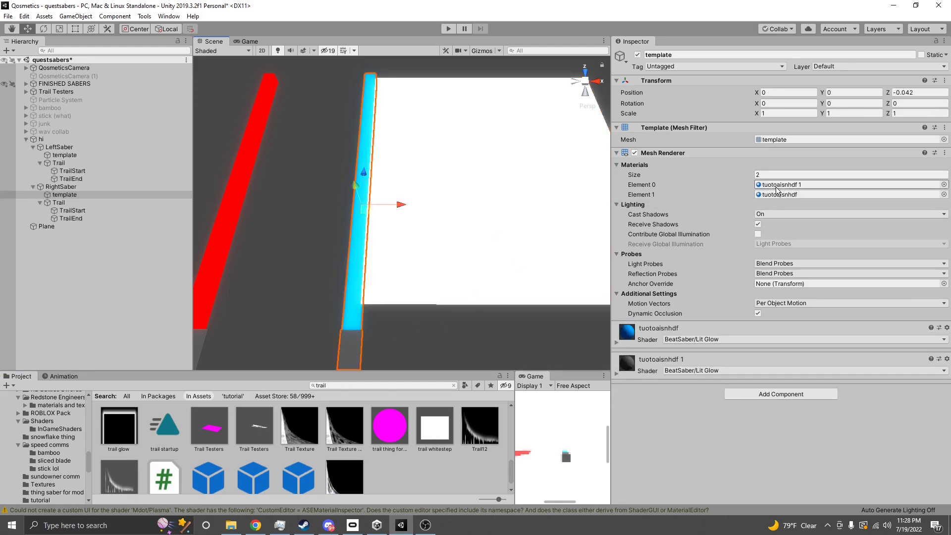
pyautogui.click(202, 437)
pyautogui.moveTo(201, 433); pyautogui.dragTo(522, 231)
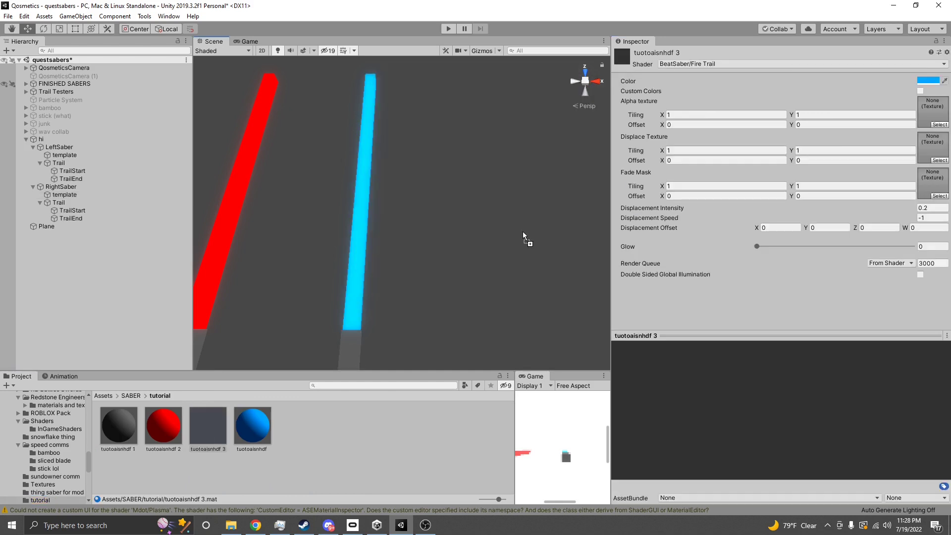
# Step: Assign the TTrail1 texture as tuotoaisnhdf 3's alpha texture and raise the material's glow to about 7.33
pyautogui.click(356, 385)
pyautogui.write('trail')
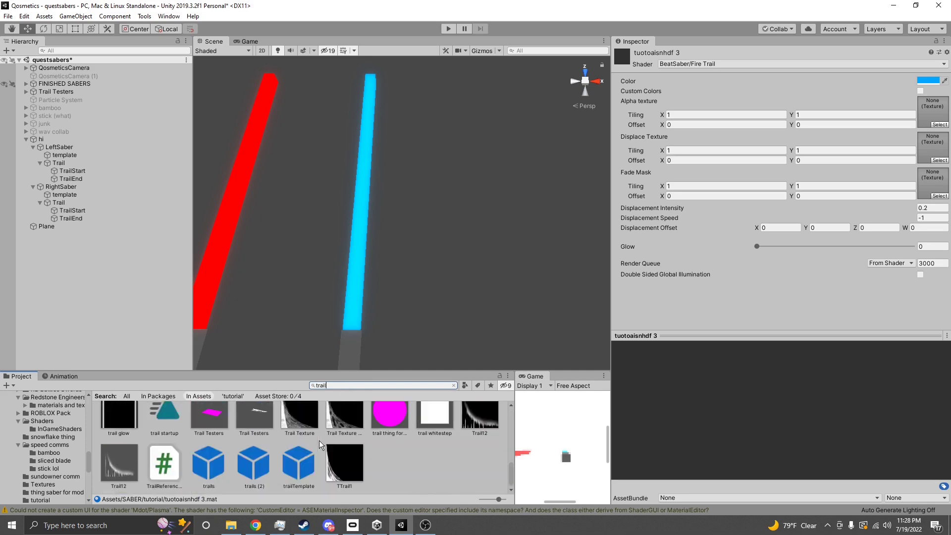
pyautogui.moveTo(361, 469); pyautogui.dragTo(932, 110)
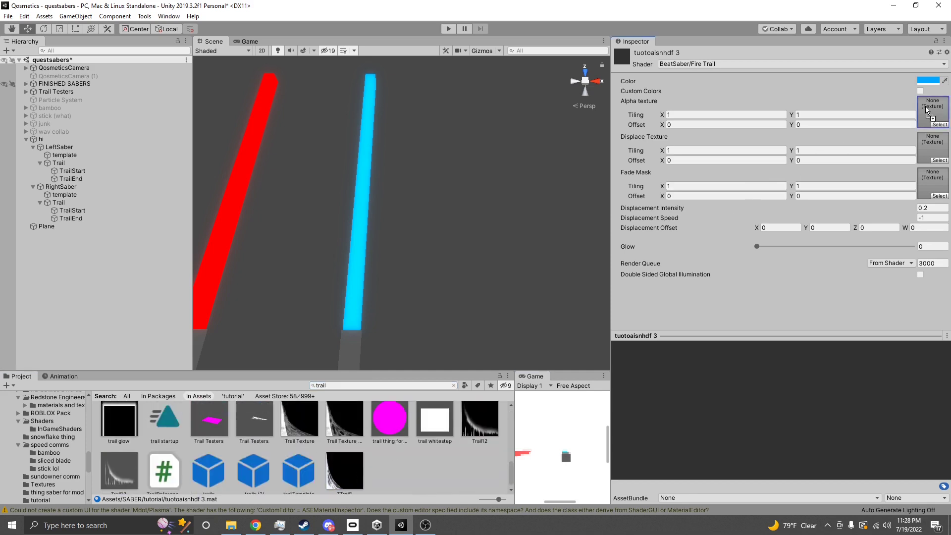
pyautogui.moveTo(495, 293); pyautogui.dragTo(515, 242, button='right')
pyautogui.moveTo(758, 247); pyautogui.dragTo(816, 246)
# Step: Rotate the plane about Y to roughly -89.5 degrees so the trail's wide edge follows the blue blade
pyautogui.moveTo(518, 278); pyautogui.dragTo(598, 252, button='right')
pyautogui.click(463, 211)
pyautogui.press('e')
pyautogui.moveTo(442, 227); pyautogui.dragTo(525, 216)
pyautogui.click(530, 198)
pyautogui.moveTo(531, 198); pyautogui.dragTo(488, 208, button='right')
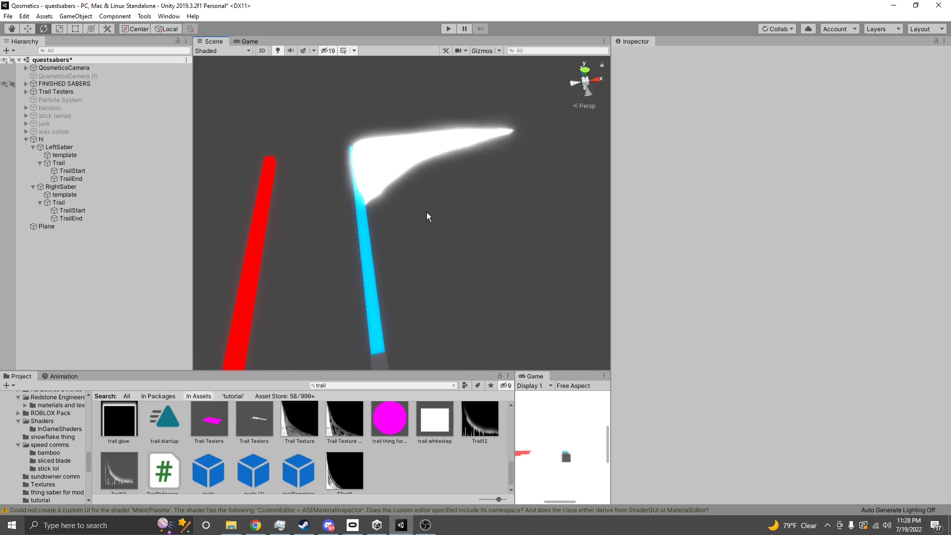
pyautogui.click(444, 215)
pyautogui.press('f')
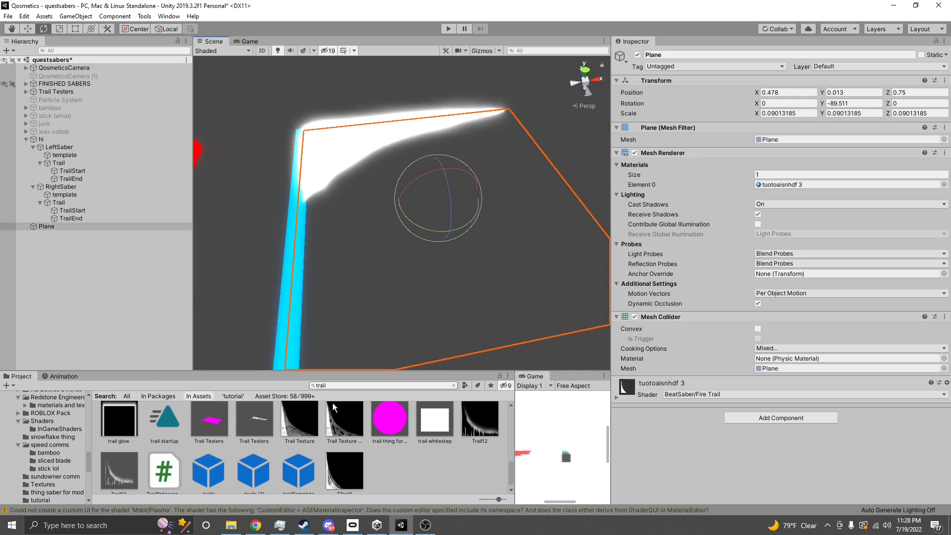
# Step: Try the Repeat wrap mode on the TTrail1 texture and restore Clamp
pyautogui.click(345, 476)
pyautogui.click(789, 154)
pyautogui.click(773, 164)
pyautogui.keyDown('alt'); pyautogui.moveTo(559, 222); pyautogui.dragTo(539, 228); pyautogui.keyUp('alt')
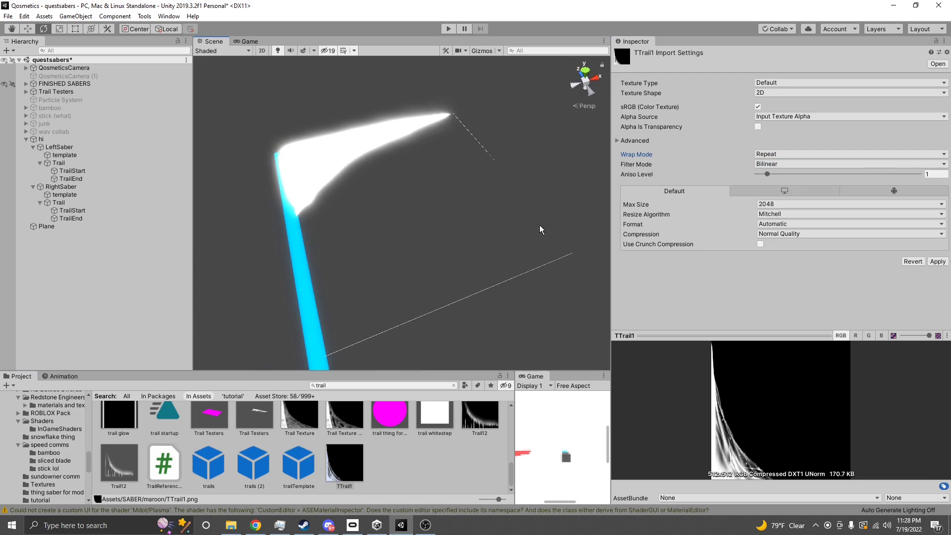
pyautogui.click(808, 157)
pyautogui.click(786, 174)
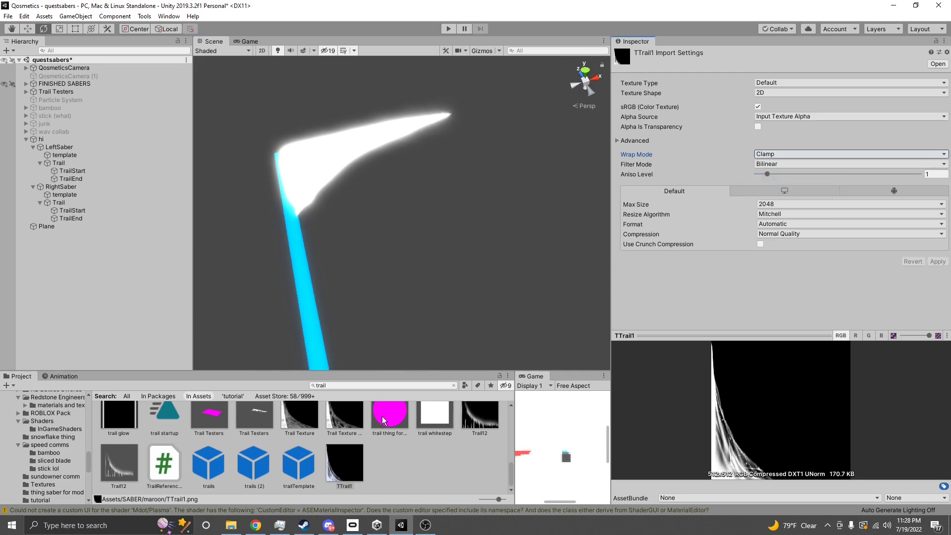
# Step: Lower the glow of the plane's tuotoaisnhdf 3 material to about 1.33
pyautogui.keyDown('alt'); pyautogui.moveTo(442, 306); pyautogui.dragTo(393, 240); pyautogui.keyUp('alt')
pyautogui.click(393, 239)
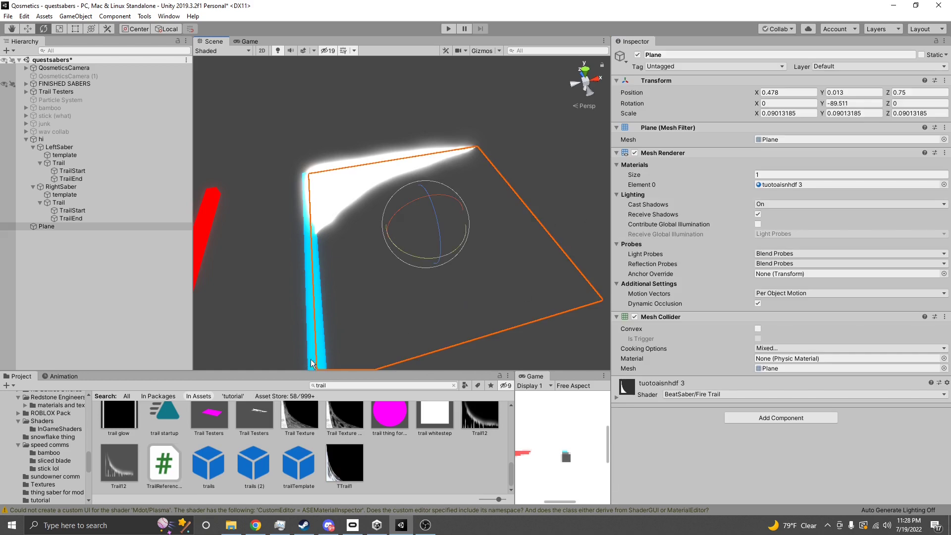
pyautogui.click(780, 183)
pyautogui.click(211, 438)
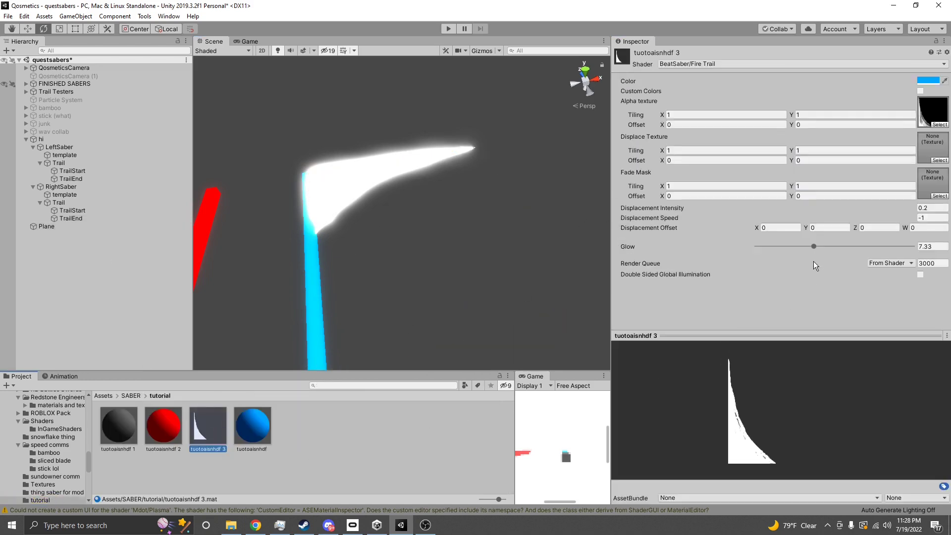
pyautogui.moveTo(814, 251); pyautogui.dragTo(767, 256)
pyautogui.click(562, 307)
pyautogui.moveTo(559, 305); pyautogui.dragTo(456, 281, button='right')
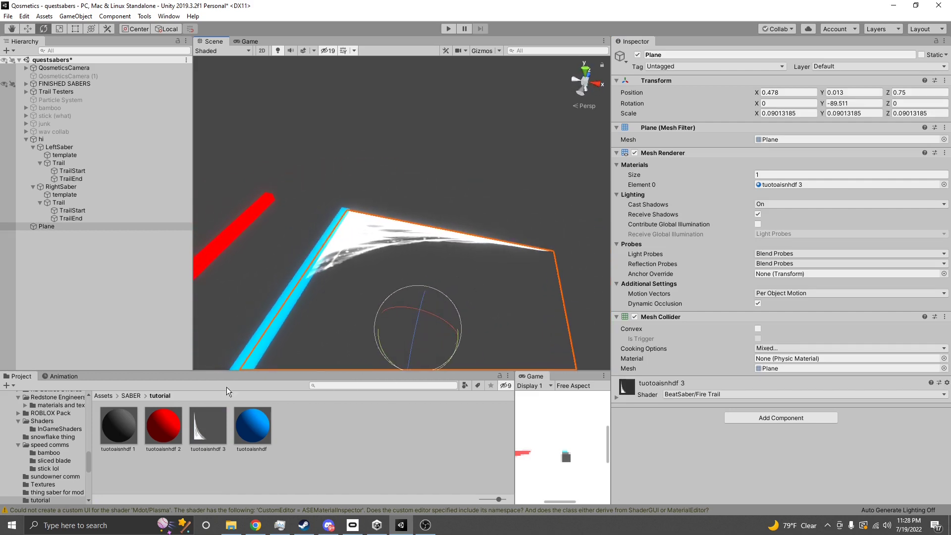
# Step: Switch to Discord, search the aesthetics channel for displacement, and browse the posts for a suitable displacement texture
pyautogui.click(203, 427)
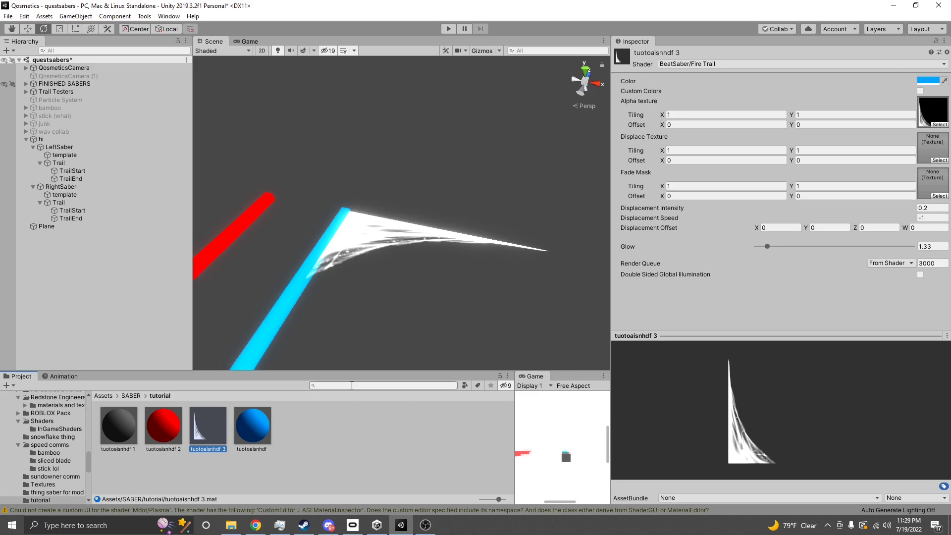
pyautogui.click(328, 525)
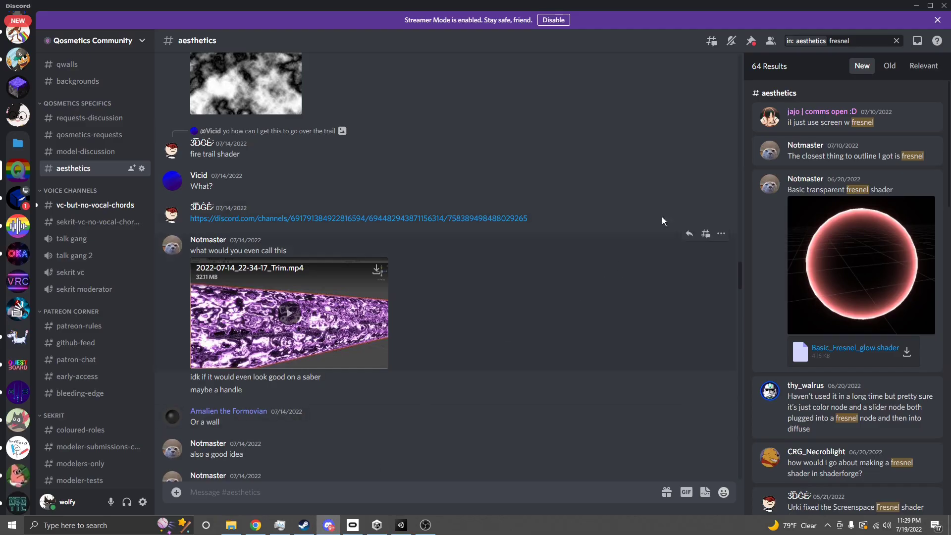
pyautogui.moveTo(787, 42); pyautogui.dragTo(855, 42)
pyautogui.click(856, 42)
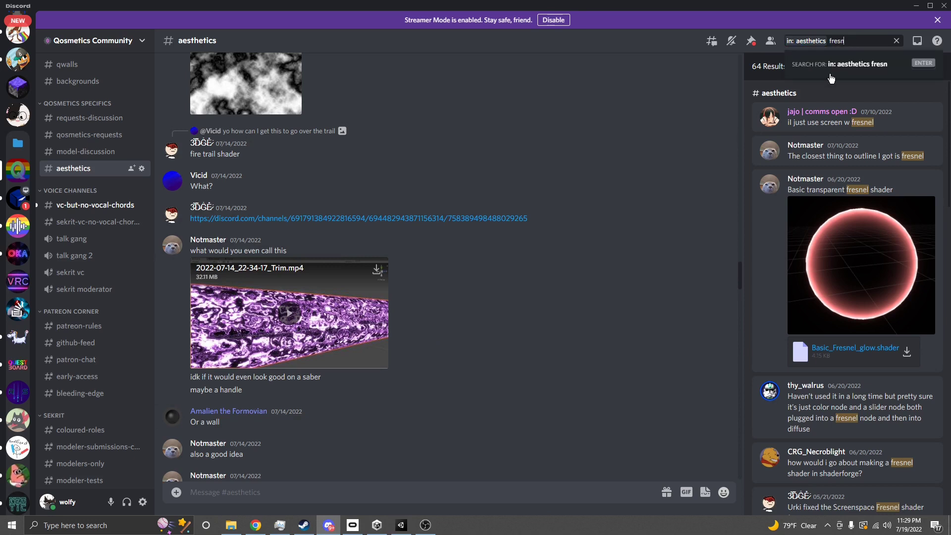
pyautogui.press('BackSpace')
pyautogui.press('BackSpace')
pyautogui.press('BackSpace')
pyautogui.press('BackSpace')
pyautogui.press('BackSpace')
pyautogui.write('dis')
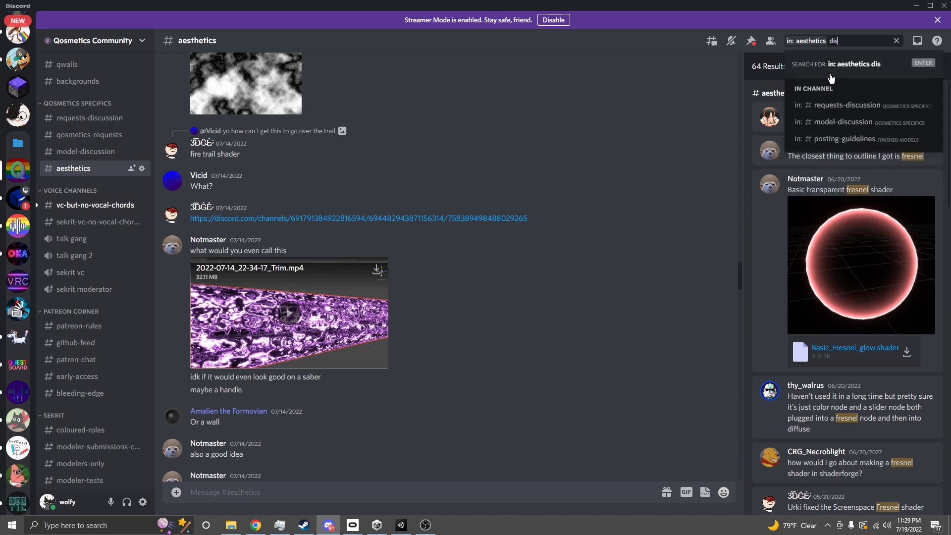
pyautogui.write('placement')
pyautogui.press('Return')
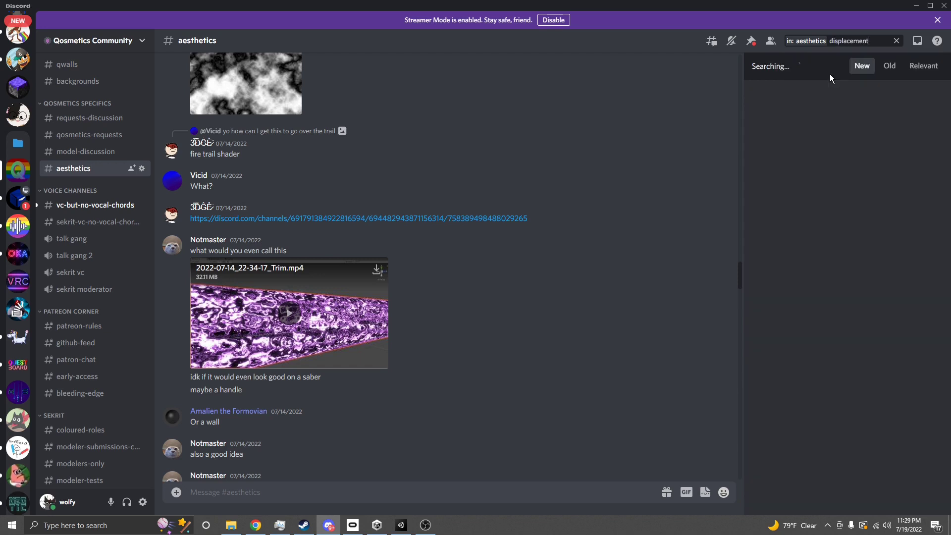
pyautogui.scroll(-10, 826, 99)
pyautogui.scroll(4, 842, 213)
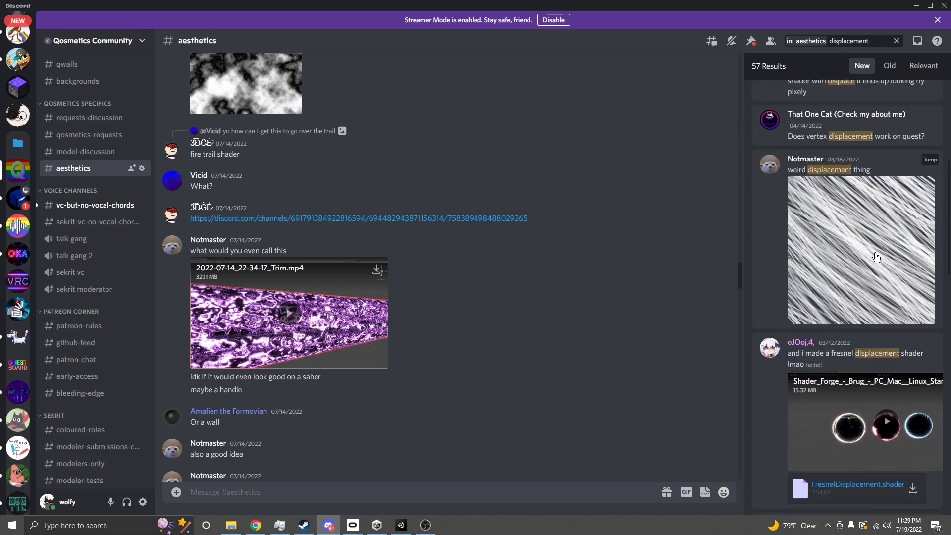
pyautogui.scroll(-6, 857, 251)
pyautogui.scroll(-10, 857, 251)
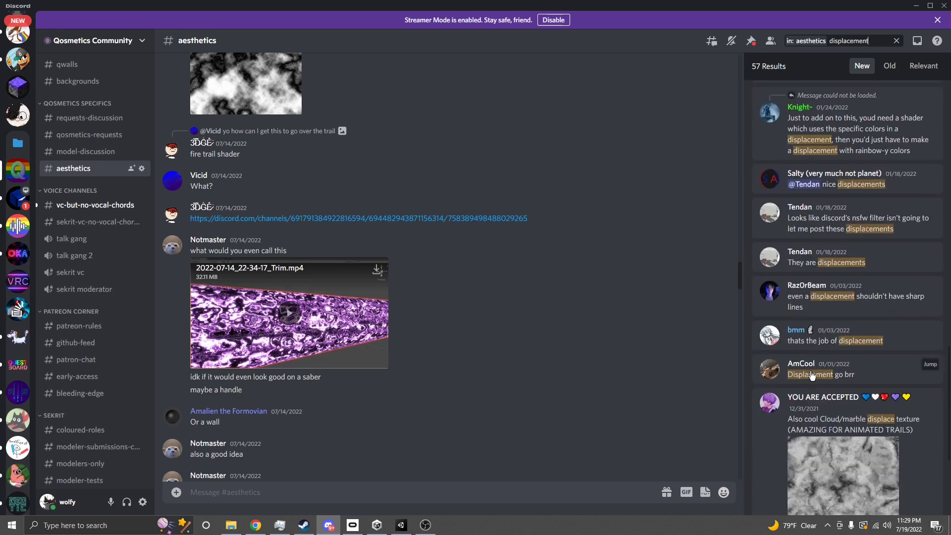
# Step: Switch back to Unity, search the project assets for foam, and open the foam-distortion-001 texture's import settings
pyautogui.click(401, 525)
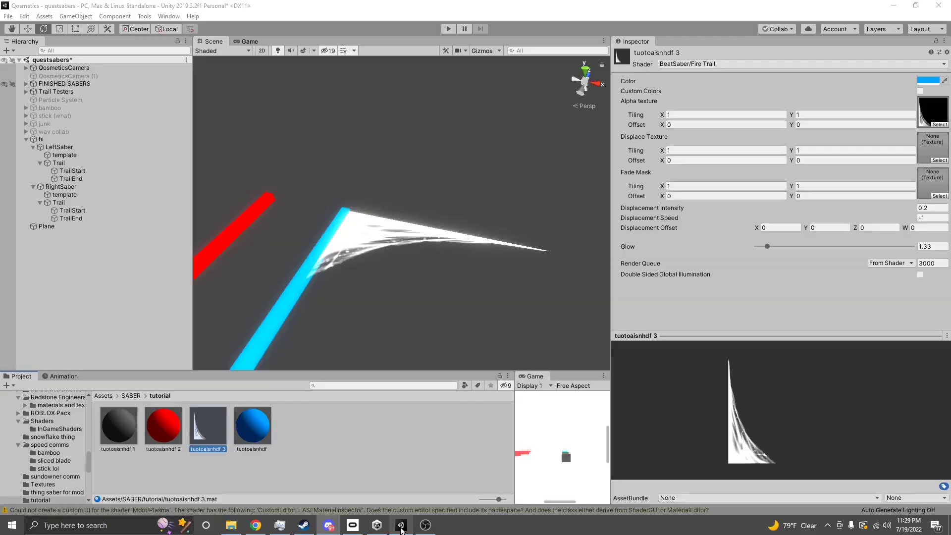
pyautogui.click(352, 384)
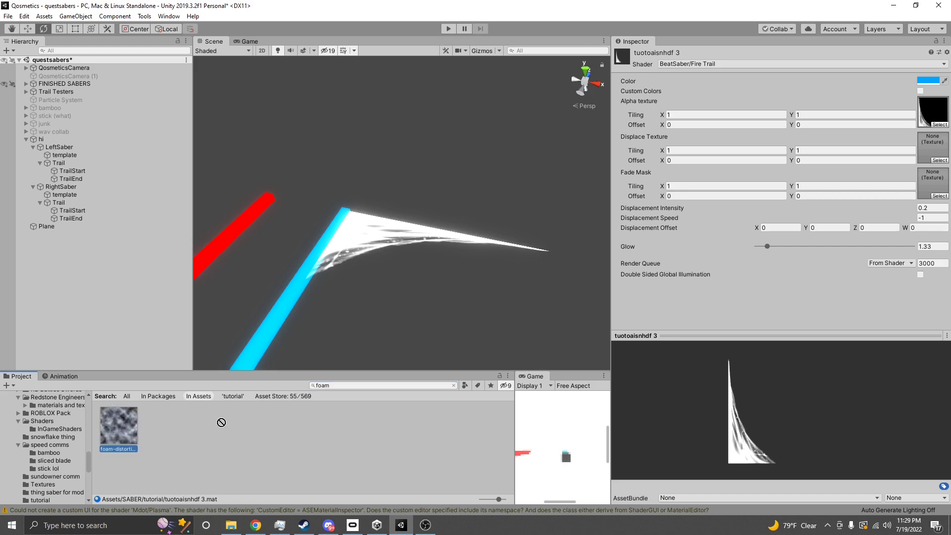
pyautogui.click(127, 426)
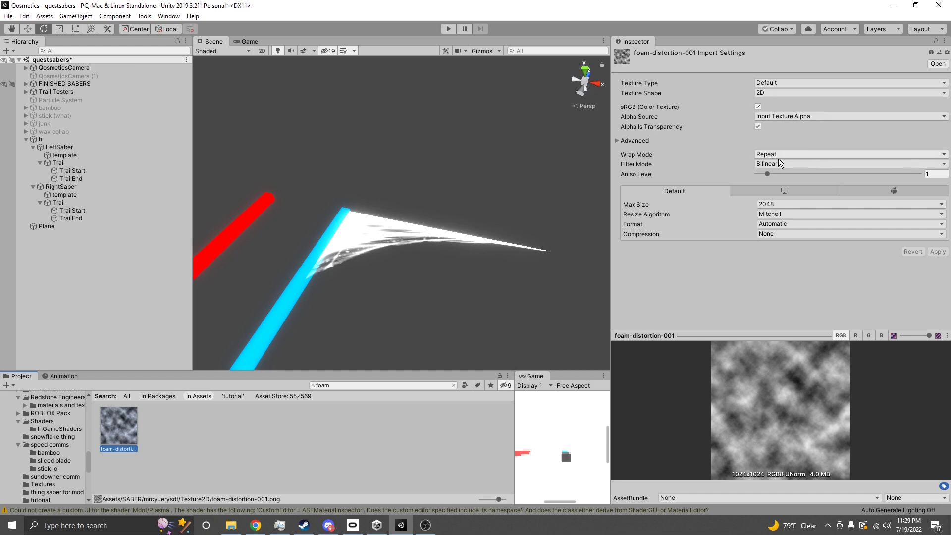
# Step: Assign the foam-distortion-001 texture as the displace texture of the plane's tuotoaisnhdf 3 material
pyautogui.click(404, 250)
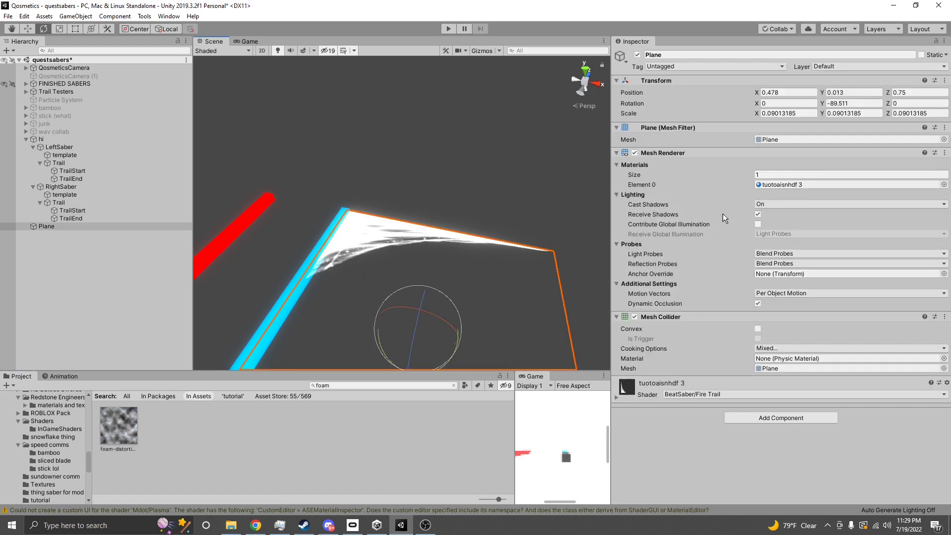
pyautogui.click(783, 183)
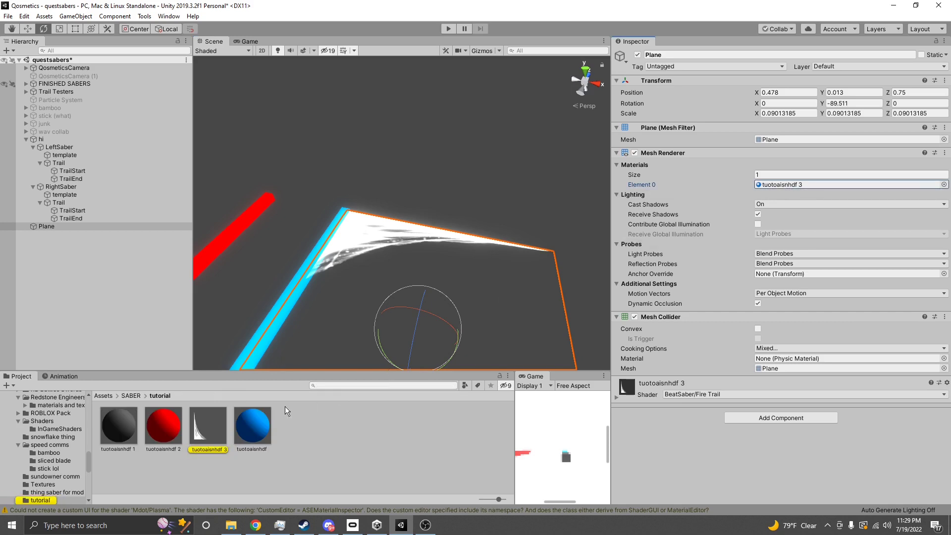
pyautogui.click(207, 425)
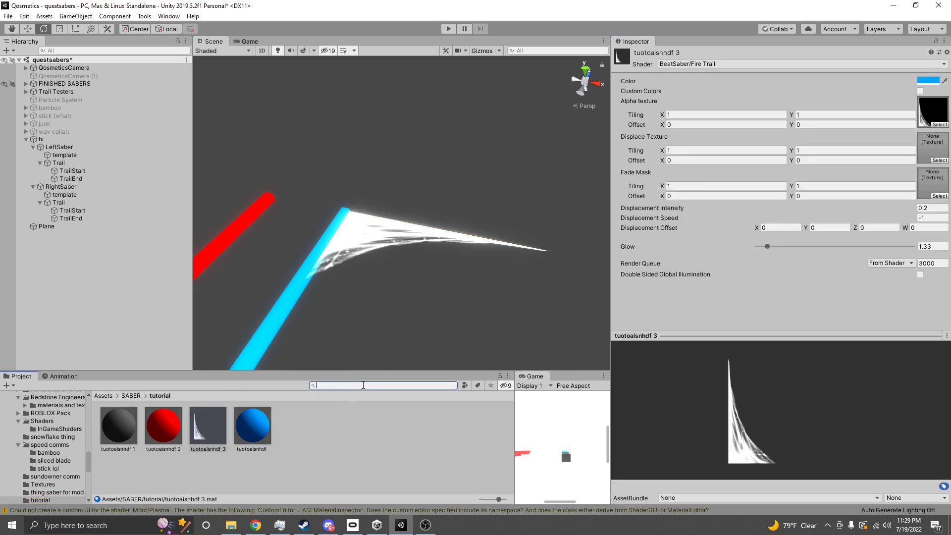
pyautogui.write('foam')
pyautogui.moveTo(125, 423); pyautogui.dragTo(638, 304)
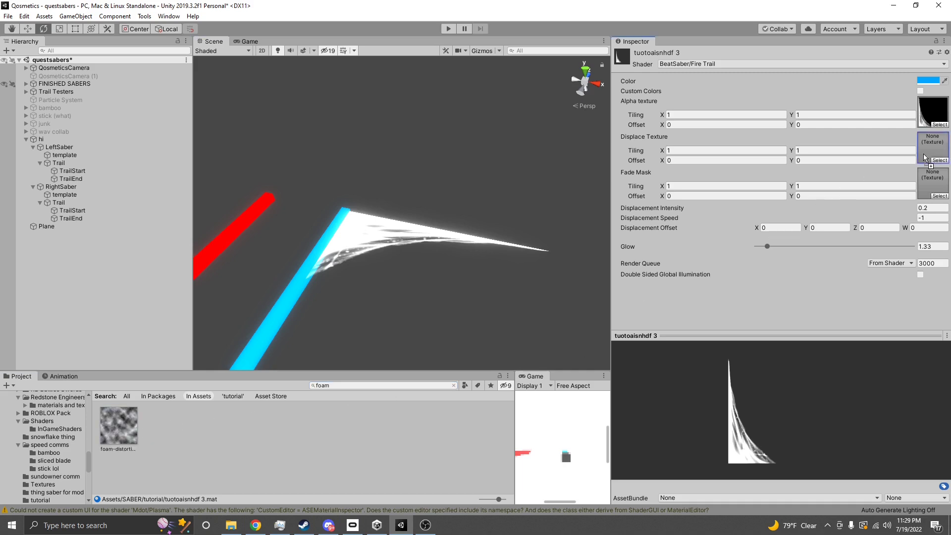
pyautogui.moveTo(925, 150); pyautogui.dragTo(925, 150)
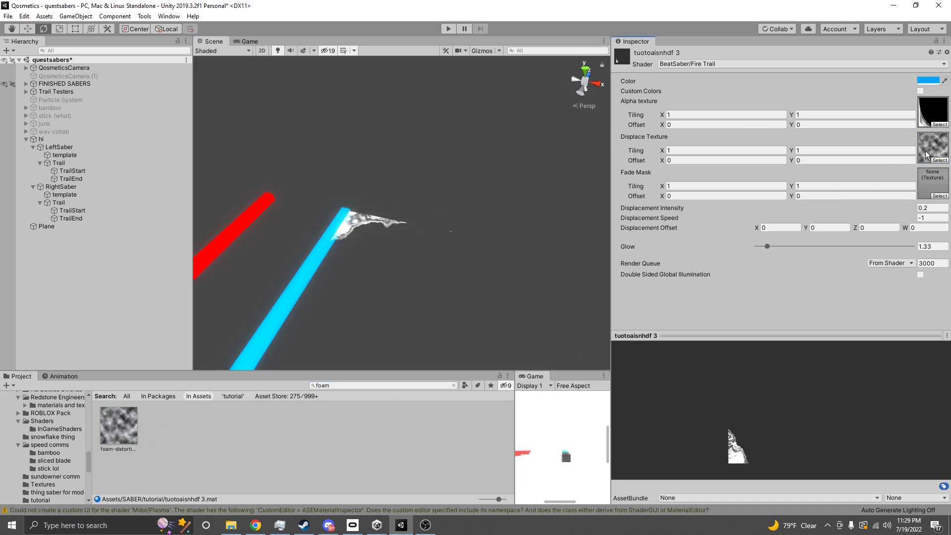
# Step: Set the tuotoaisnhdf 3 material's displacement intensity to 0.05 and check the distorted trail from several angles
pyautogui.moveTo(361, 233); pyautogui.dragTo(405, 260, button='right')
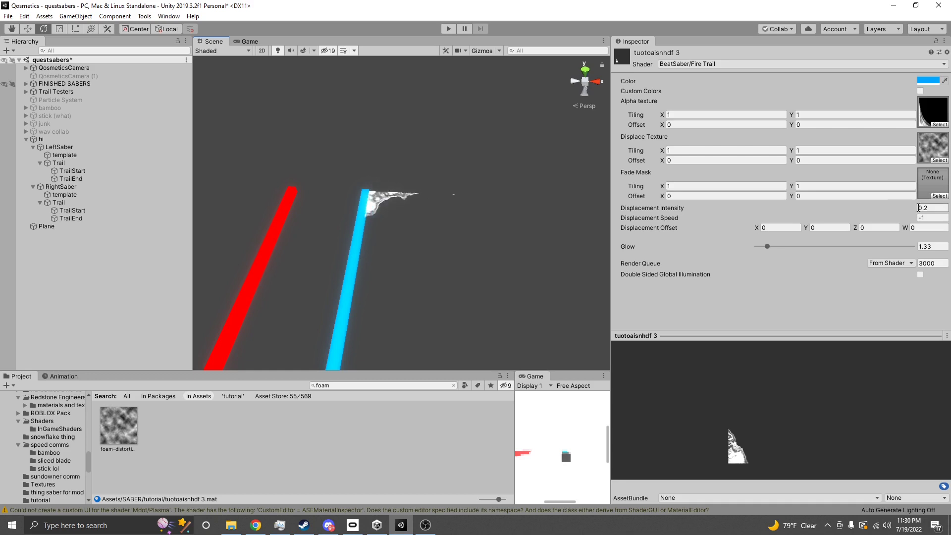
pyautogui.moveTo(913, 209); pyautogui.dragTo(906, 210)
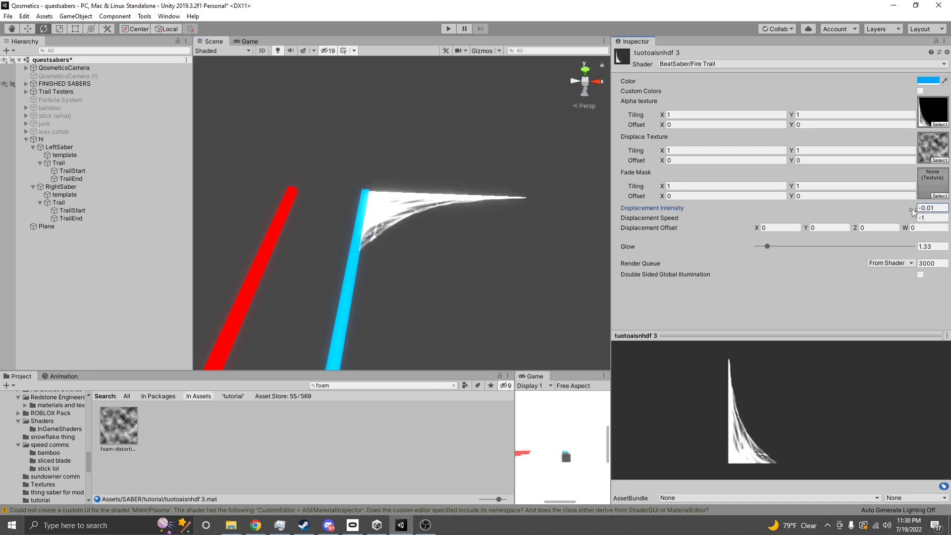
pyautogui.moveTo(914, 211); pyautogui.dragTo(914, 209)
pyautogui.moveTo(453, 250); pyautogui.dragTo(599, 231, button='right')
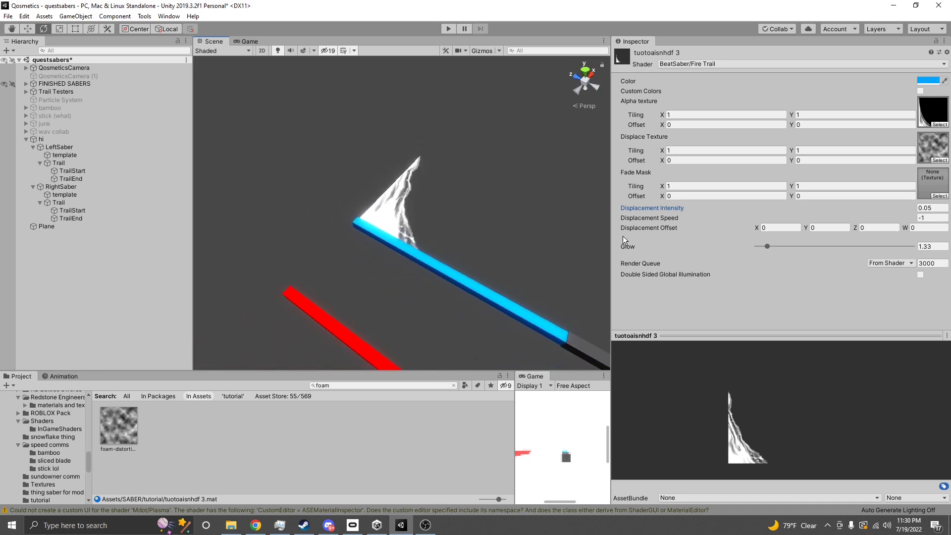
pyautogui.click(925, 207)
pyautogui.moveTo(567, 251); pyautogui.dragTo(506, 215, button='right')
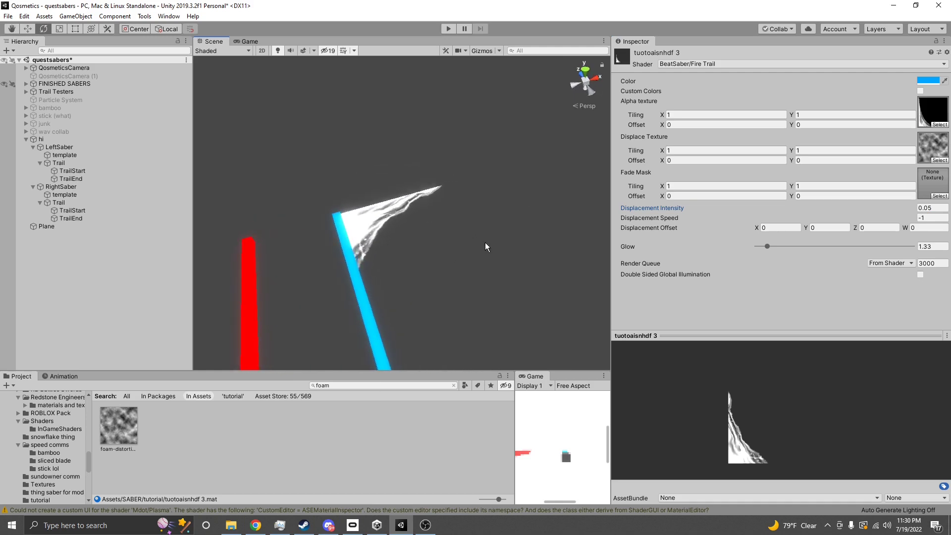
pyautogui.moveTo(485, 246); pyautogui.dragTo(452, 259, button='right')
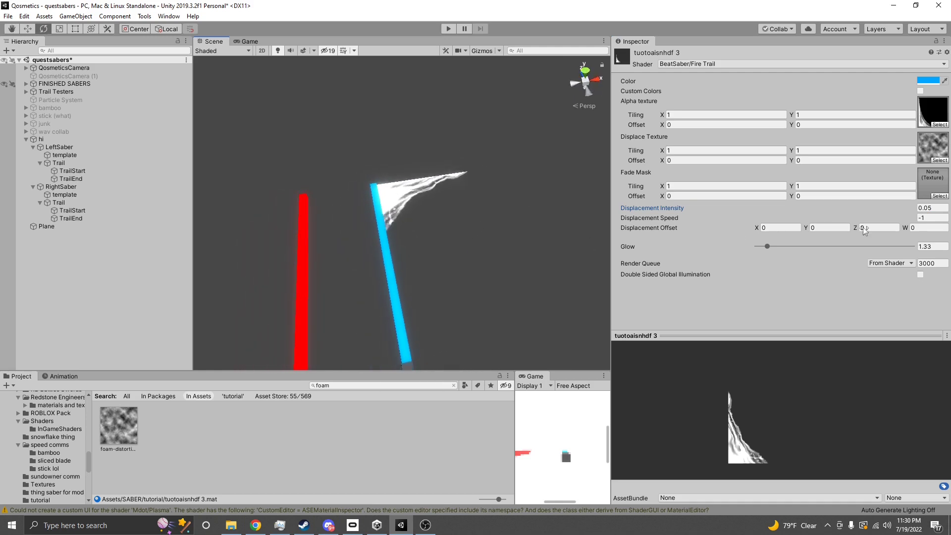
# Step: Set the tuotoaisnhdf 3 material's displacement speed to -1.57, checking the trail's animation along the blue blade
pyautogui.moveTo(917, 220); pyautogui.dragTo(906, 221)
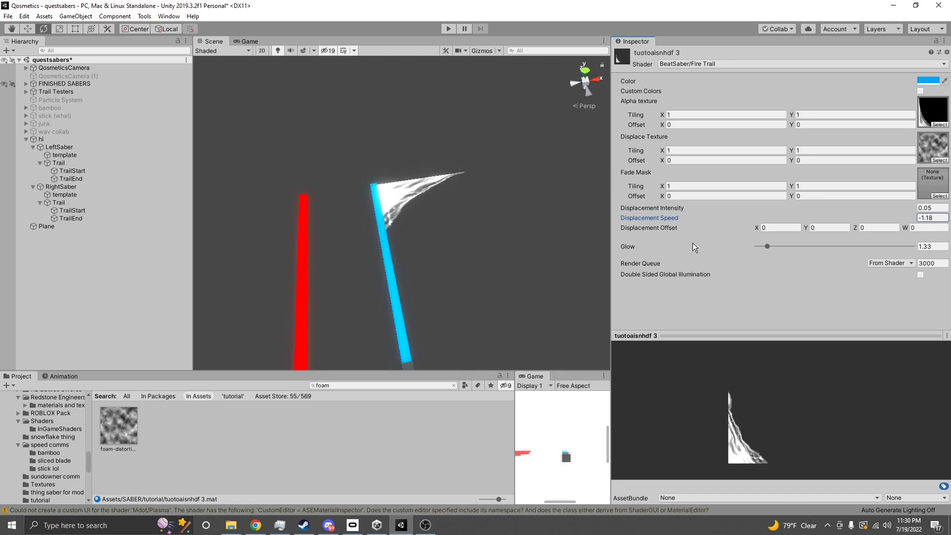
pyautogui.scroll(5, 540, 236)
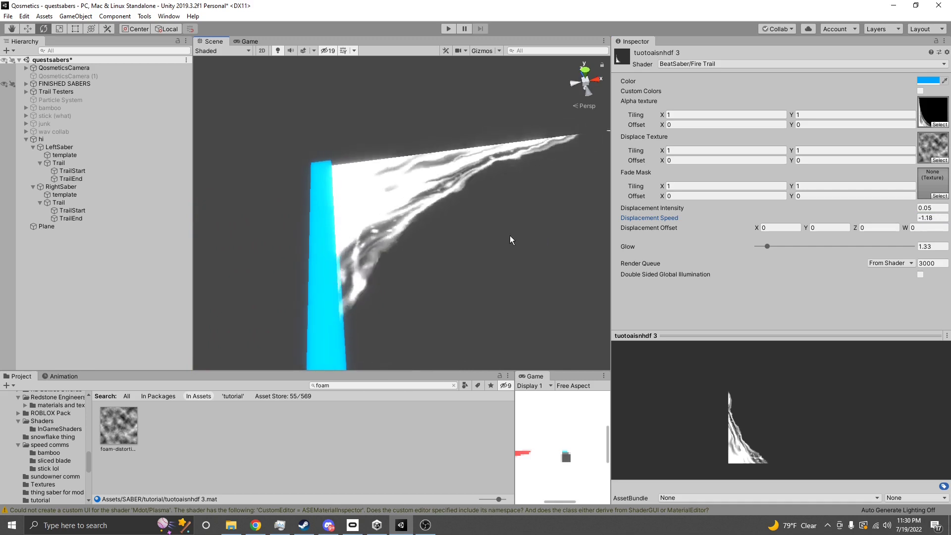
pyautogui.keyDown('alt'); pyautogui.moveTo(509, 239); pyautogui.dragTo(467, 245); pyautogui.keyUp('alt')
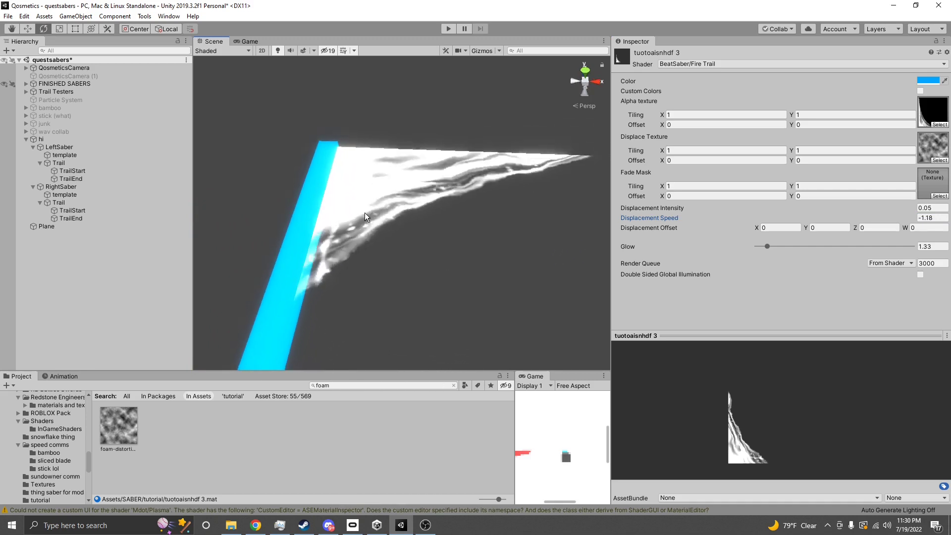
pyautogui.keyDown('alt'); pyautogui.moveTo(405, 212); pyautogui.dragTo(426, 218); pyautogui.keyUp('alt')
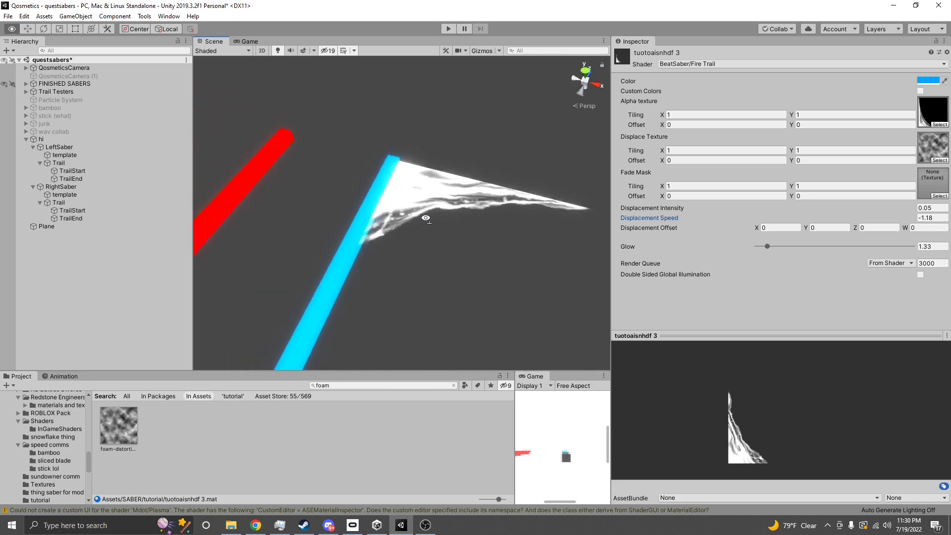
pyautogui.scroll(-4, 426, 218)
pyautogui.moveTo(913, 219)
pyautogui.mouseDown()
pyautogui.moveTo(939, 220)
pyautogui.moveTo(913, 220)
pyautogui.mouseUp()
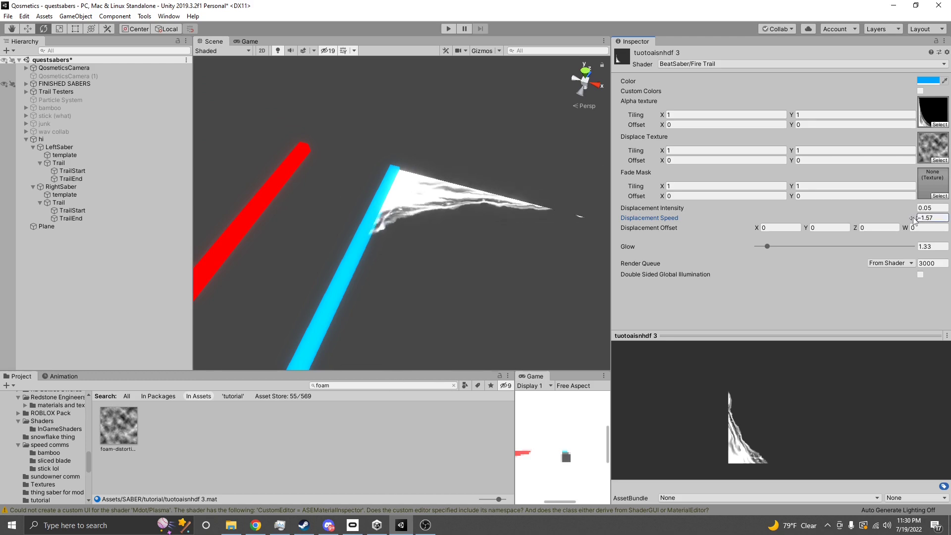
pyautogui.keyDown('alt'); pyautogui.moveTo(446, 265); pyautogui.dragTo(492, 292); pyautogui.keyUp('alt')
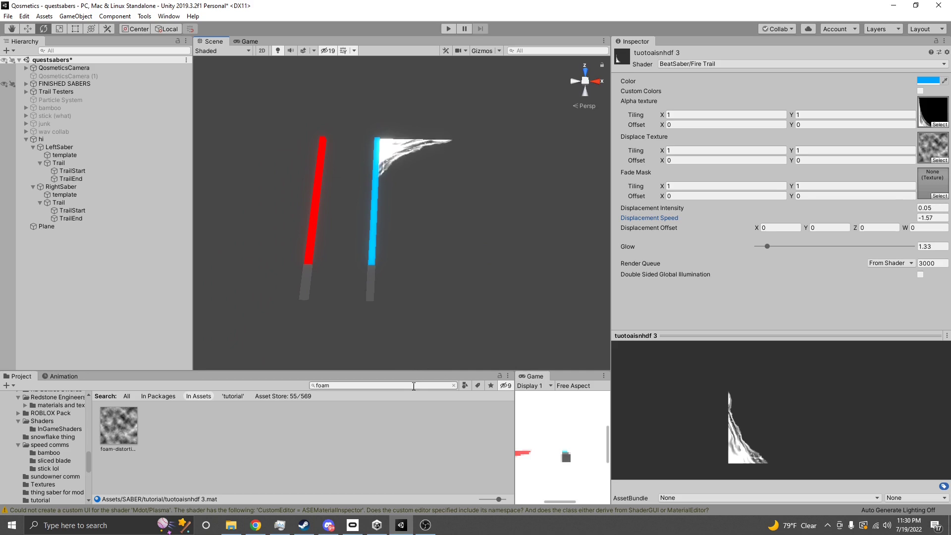
# Step: Search the project assets for trail and assign Trail Texture as the tuotoaisnhdf 3 material's fade mask
pyautogui.press('BackSpace')
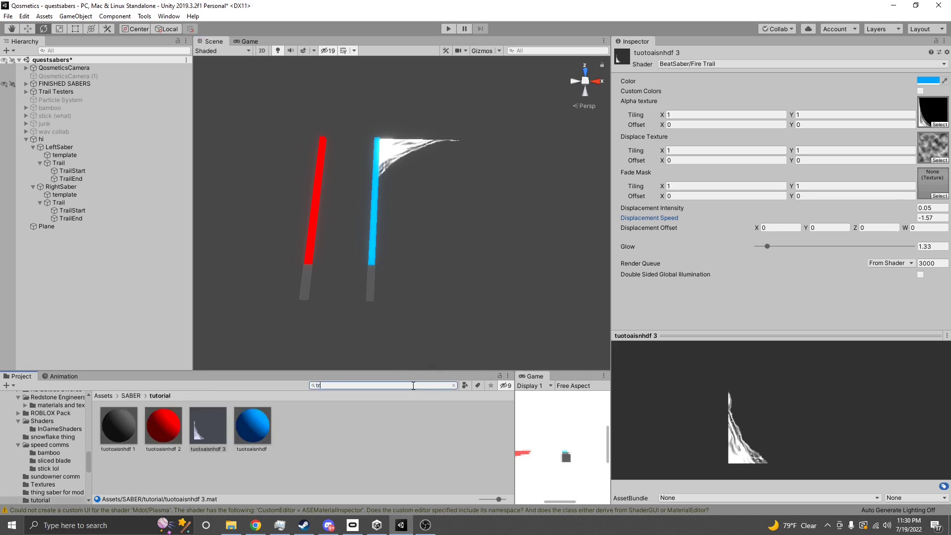
pyautogui.scroll(-3, 312, 421)
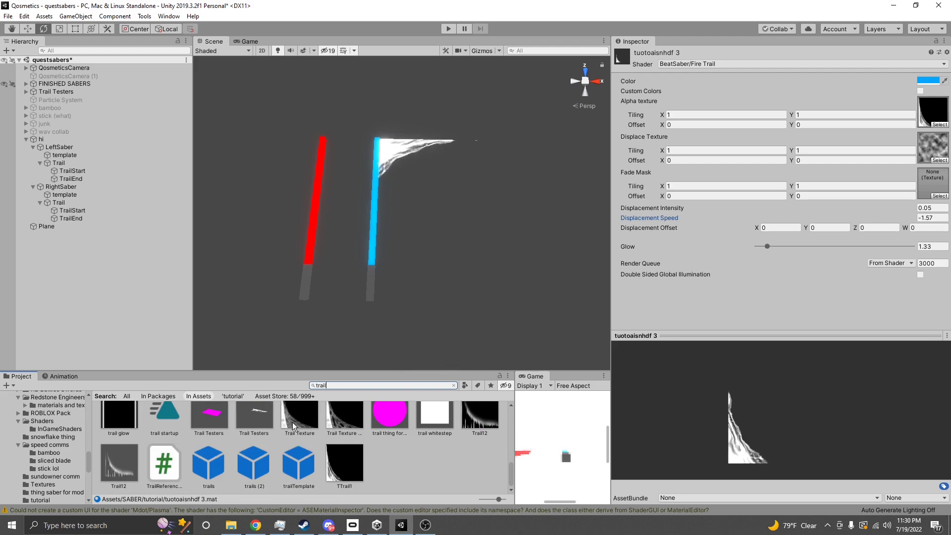
pyautogui.scroll(2, 340, 441)
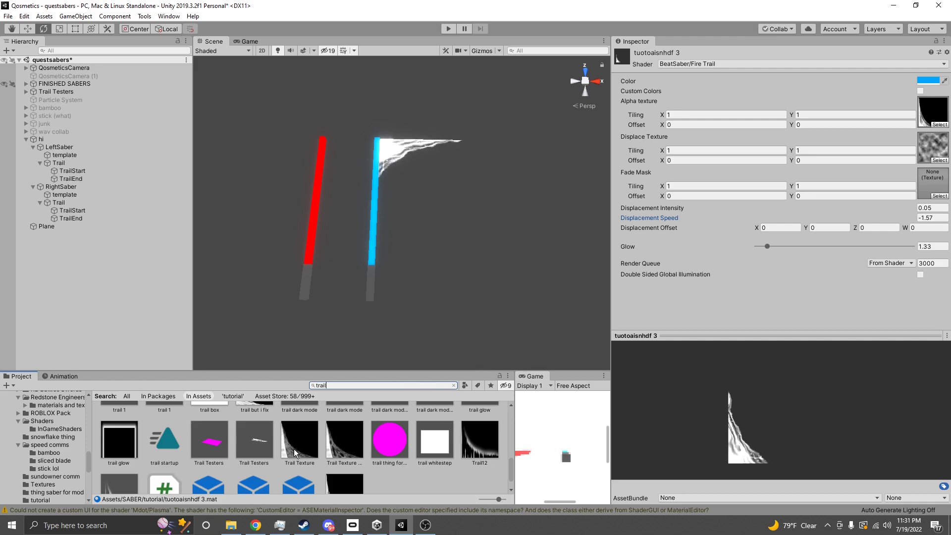
pyautogui.moveTo(294, 449); pyautogui.dragTo(300, 443)
pyautogui.moveTo(449, 427); pyautogui.dragTo(931, 179)
pyautogui.moveTo(520, 266); pyautogui.dragTo(552, 266, button='right')
pyautogui.press('w')
pyautogui.moveTo(433, 262); pyautogui.dragTo(445, 236, button='right')
pyautogui.press('s')
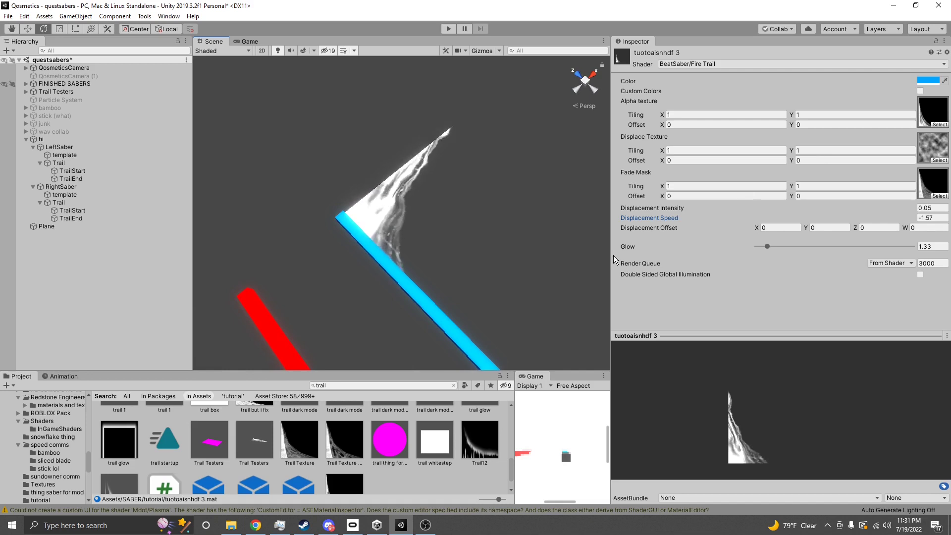
# Step: Set the tuotoaisnhdf 3 material's color to white (FFFFFF)
pyautogui.click(928, 80)
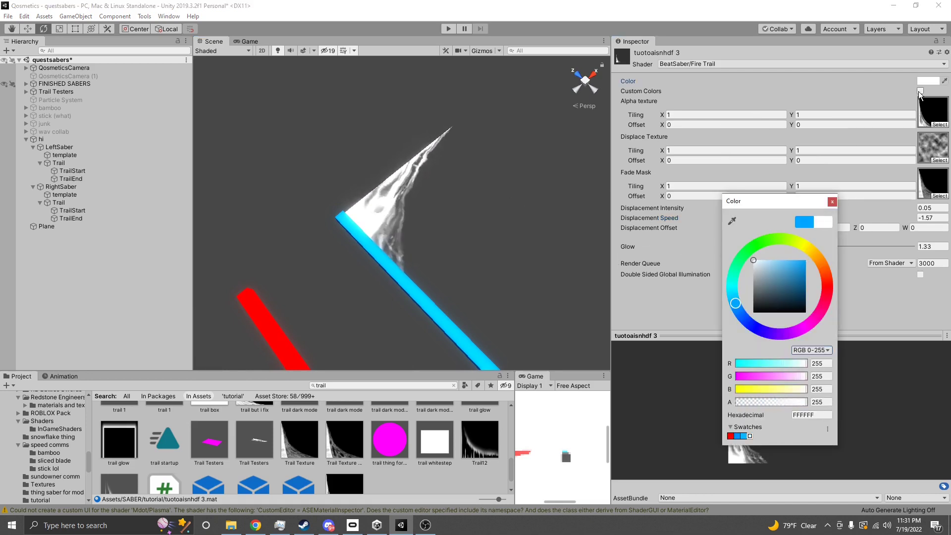
pyautogui.click(885, 305)
pyautogui.moveTo(544, 248); pyautogui.dragTo(428, 280, button='right')
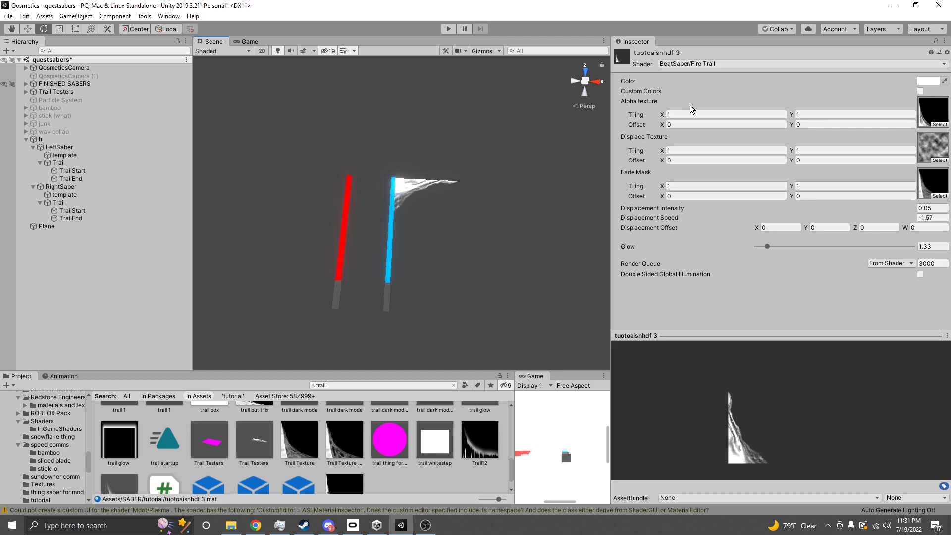
# Step: Change the tuotoaisnhdf 3 material's shader to Mdot/Trail Hueshift
pyautogui.click(740, 64)
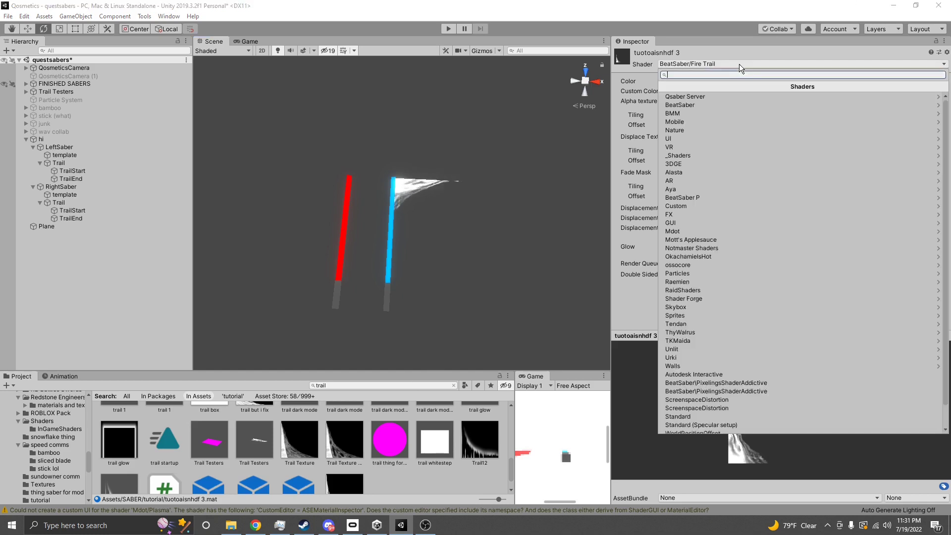
pyautogui.write('mdot')
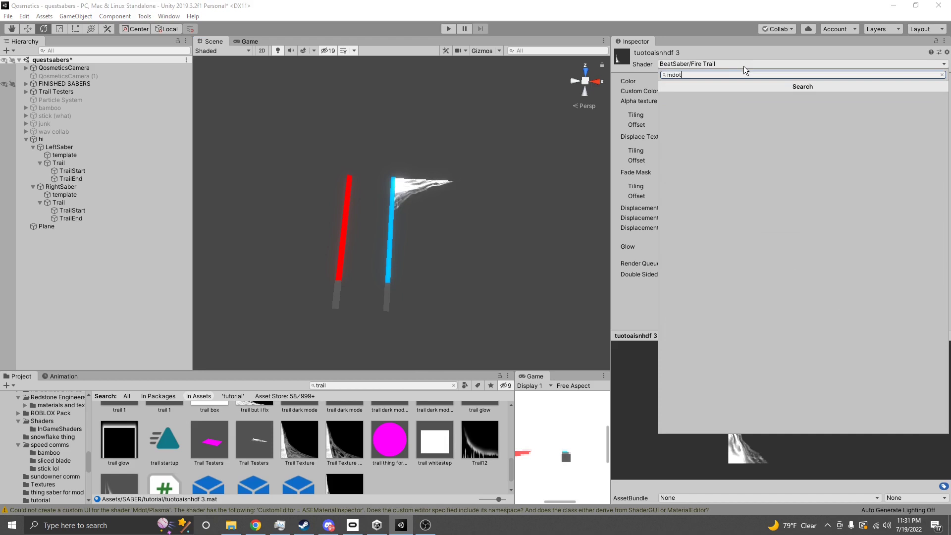
pyautogui.press('BackSpace')
pyautogui.press('BackSpace')
pyautogui.press('BackSpace')
pyautogui.press('BackSpace')
pyautogui.write('hues')
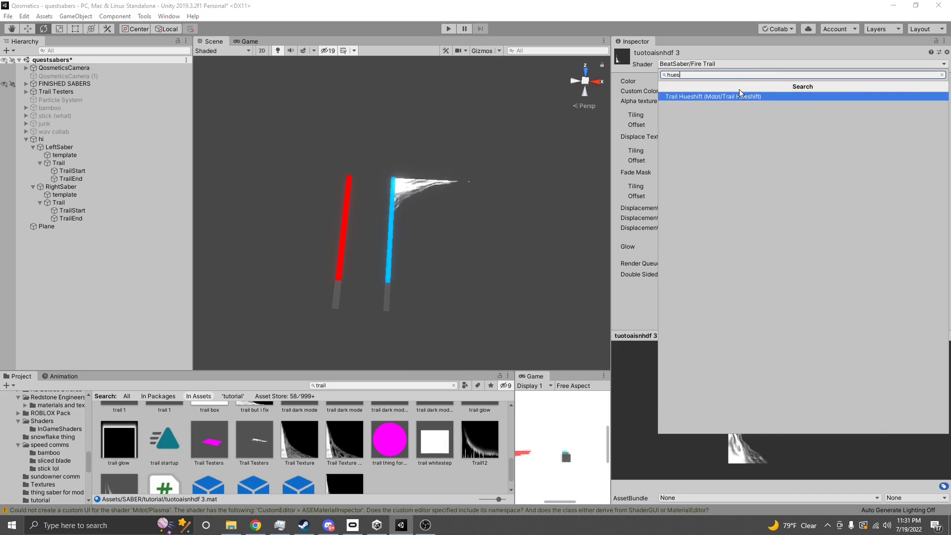
pyautogui.click(726, 96)
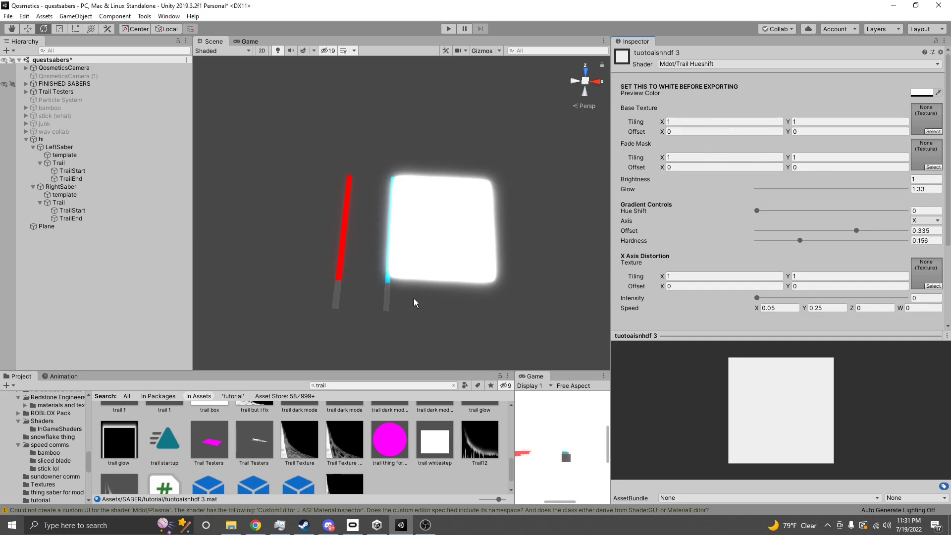
# Step: Assign a trail image as the tuotoaisnhdf 3 material's base texture and Trail Texture as its fade mask
pyautogui.scroll(-1, 331, 444)
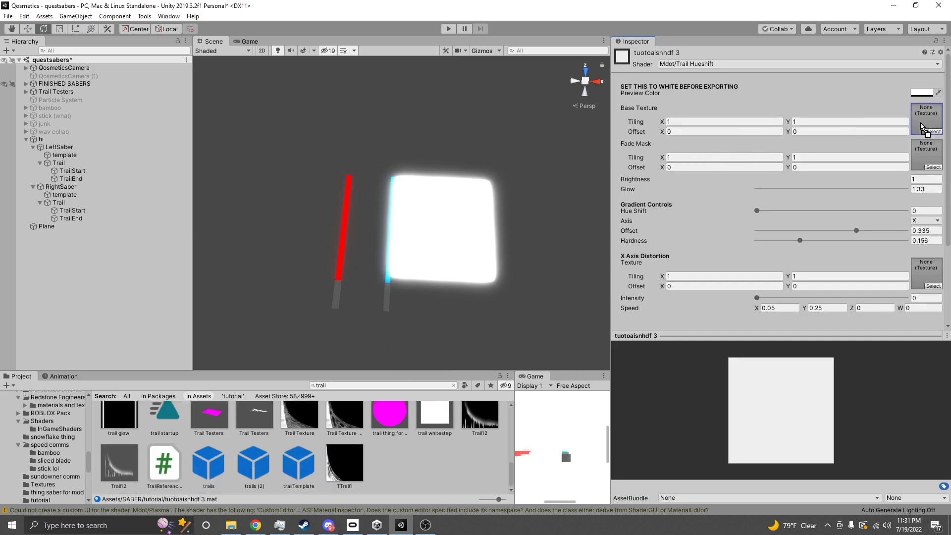
pyautogui.moveTo(921, 127); pyautogui.dragTo(922, 124)
pyautogui.moveTo(299, 424); pyautogui.dragTo(916, 178)
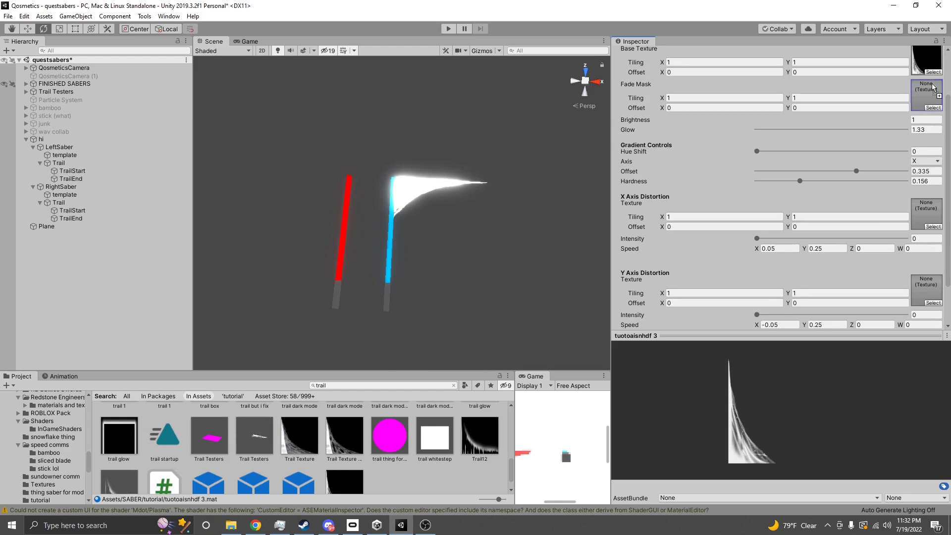
pyautogui.moveTo(933, 88); pyautogui.dragTo(933, 88)
# Step: Search the assets for tendan, assign tendan-fire as the X axis distortion texture, and set its intensity to 0.163 and Y speed to 0.46
pyautogui.write('t')
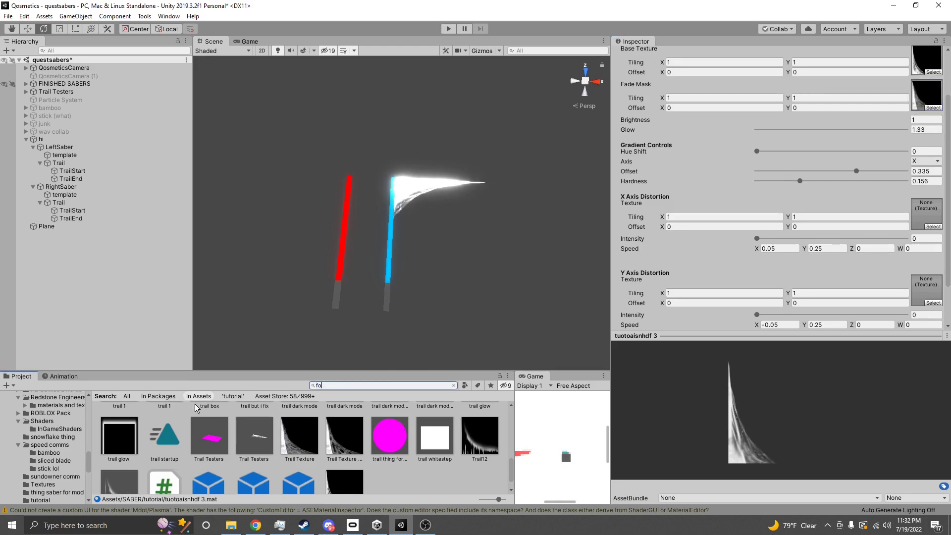
pyautogui.write('endan')
pyautogui.moveTo(119, 434); pyautogui.dragTo(706, 295)
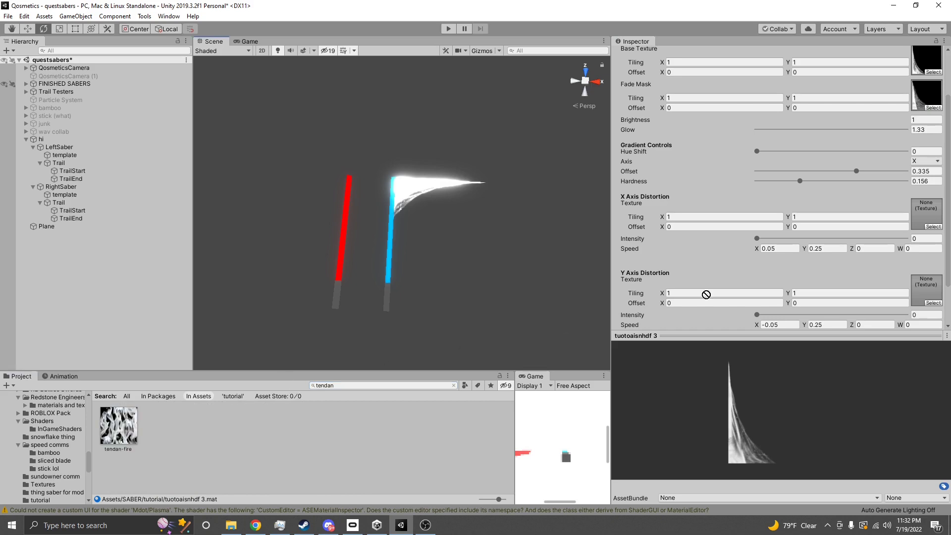
pyautogui.moveTo(758, 240); pyautogui.dragTo(812, 255)
pyautogui.click(539, 269)
pyautogui.moveTo(527, 268); pyautogui.dragTo(537, 258, button='right')
pyautogui.press('w')
# Step: Reopen the tuotoaisnhdf 3 material from the plane and set its preview color to red (FF0000) and glow to 0.764
pyautogui.click(410, 195)
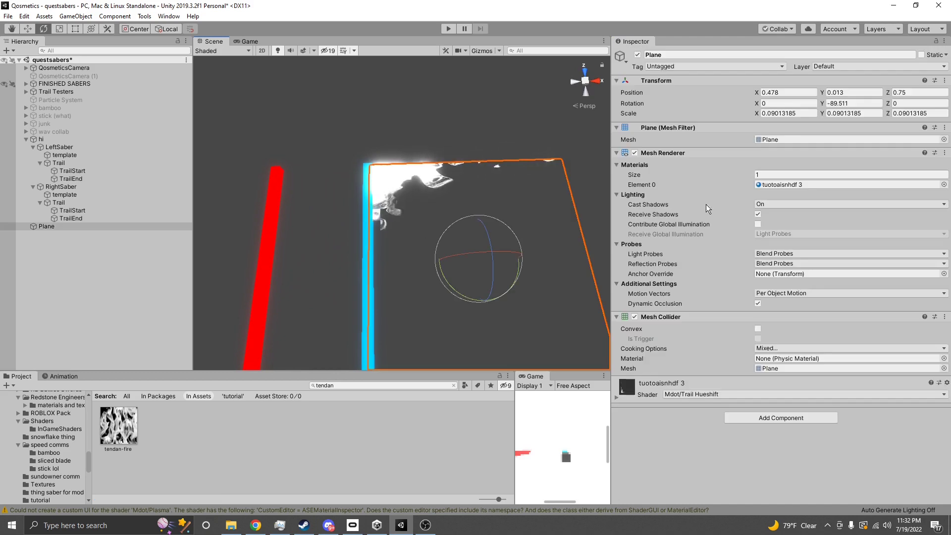
pyautogui.click(767, 189)
pyautogui.click(207, 430)
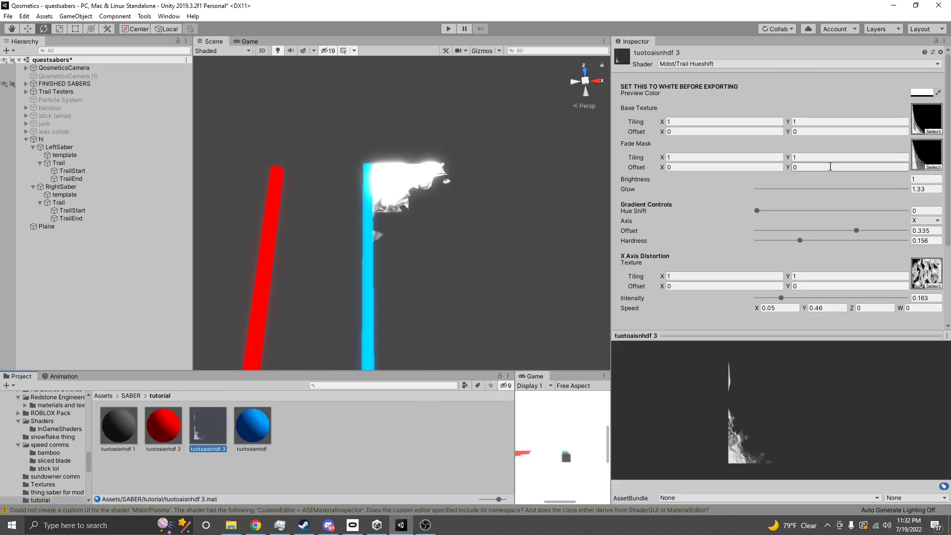
pyautogui.click(921, 93)
pyautogui.moveTo(780, 290); pyautogui.dragTo(845, 239)
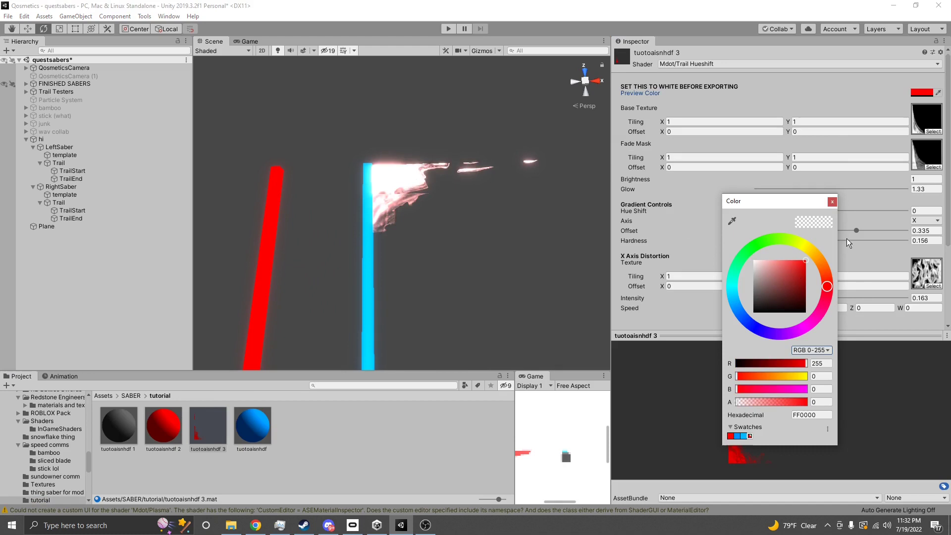
pyautogui.click(870, 189)
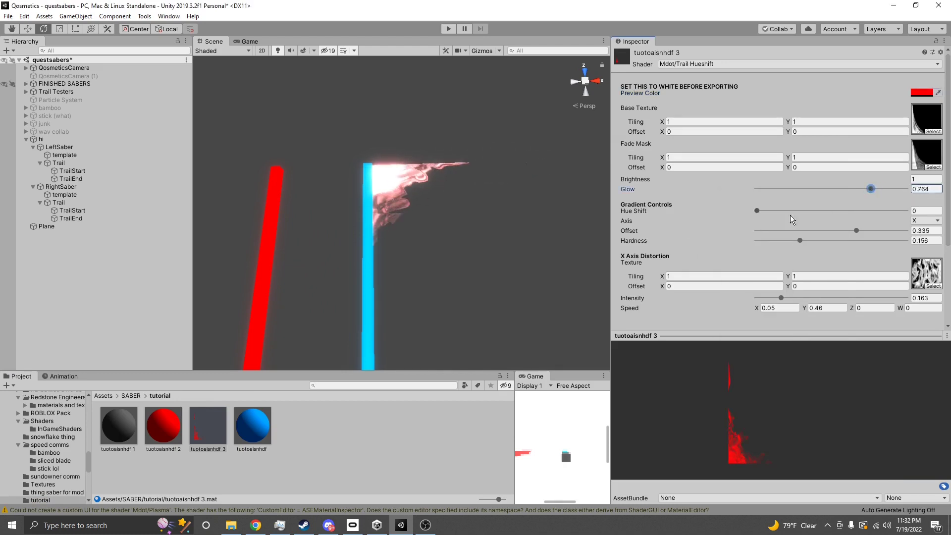
# Step: Set the material's gradient to hue shift 0.123, hardness 0.087, axis Y and offset 0.162, and lower the glow to 0.272
pyautogui.moveTo(757, 211); pyautogui.dragTo(785, 241)
pyautogui.click(915, 222)
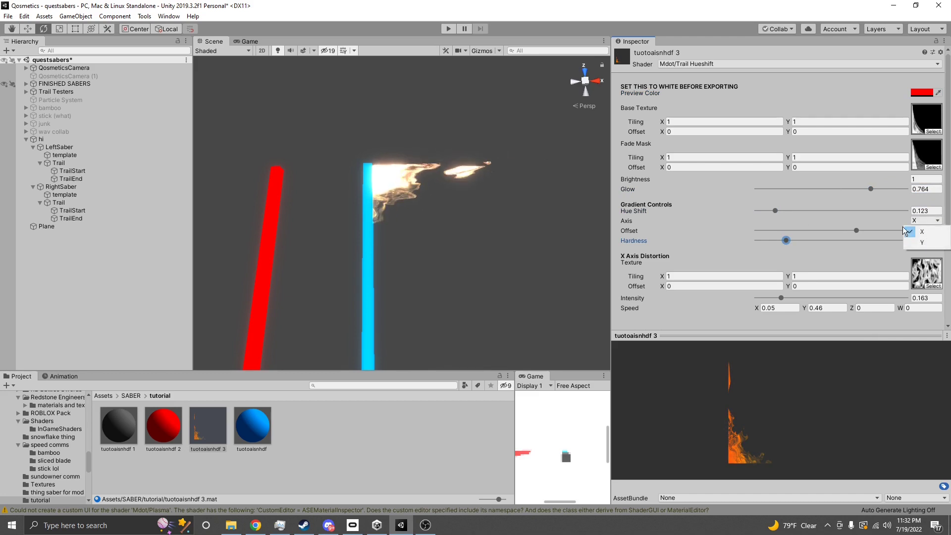
pyautogui.click(915, 244)
pyautogui.moveTo(857, 230); pyautogui.dragTo(845, 233)
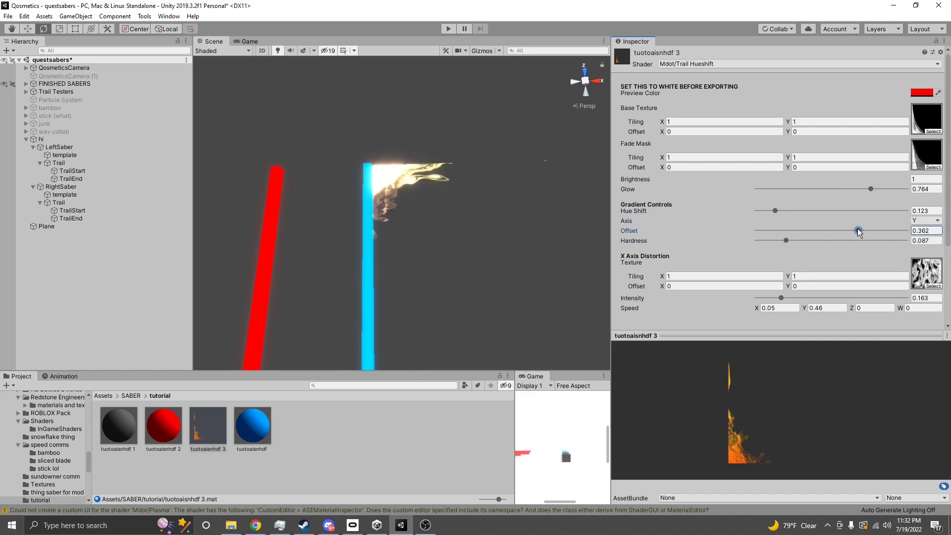
pyautogui.moveTo(871, 189); pyautogui.dragTo(796, 190)
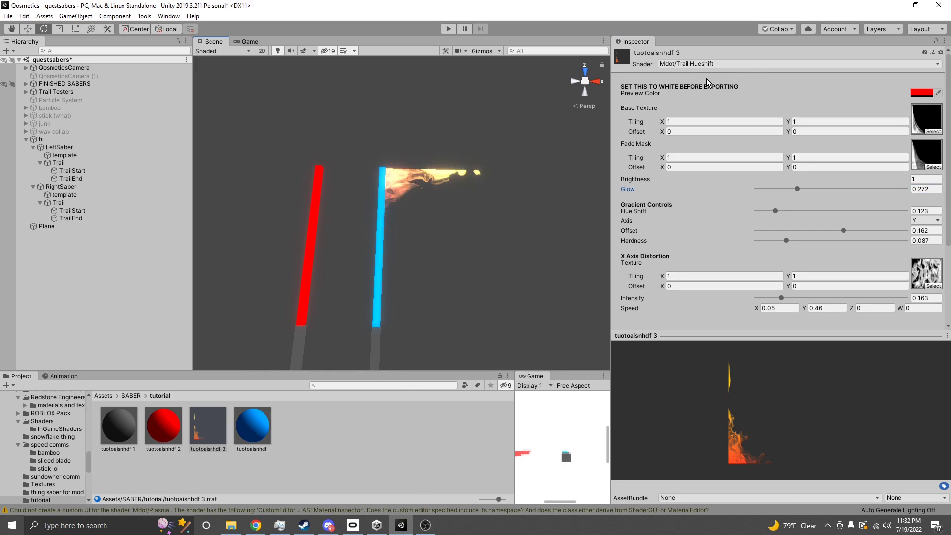
# Step: Switch the tuotoaisnhdf 3 material's shader back to BeatSaber/Fire Trail and raise its glow
pyautogui.click(732, 65)
pyautogui.write('fire')
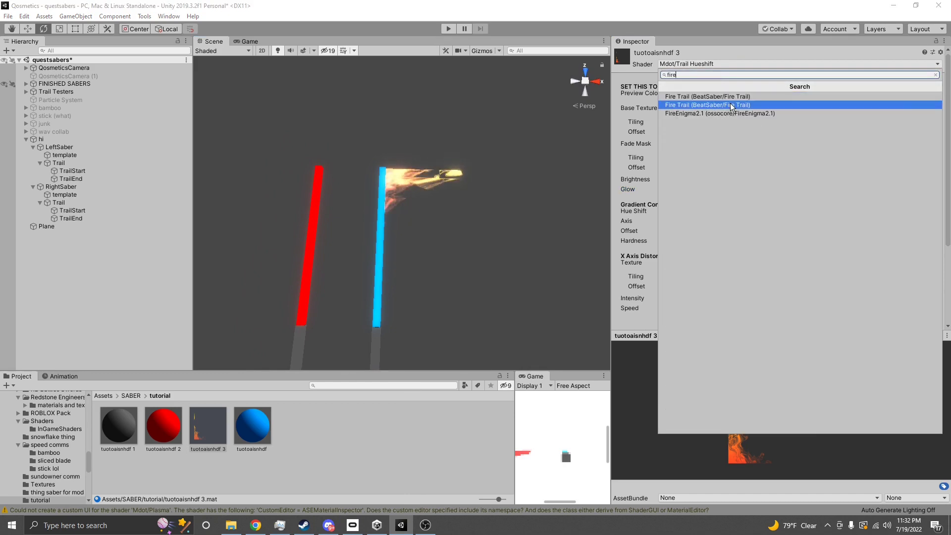
pyautogui.click(732, 105)
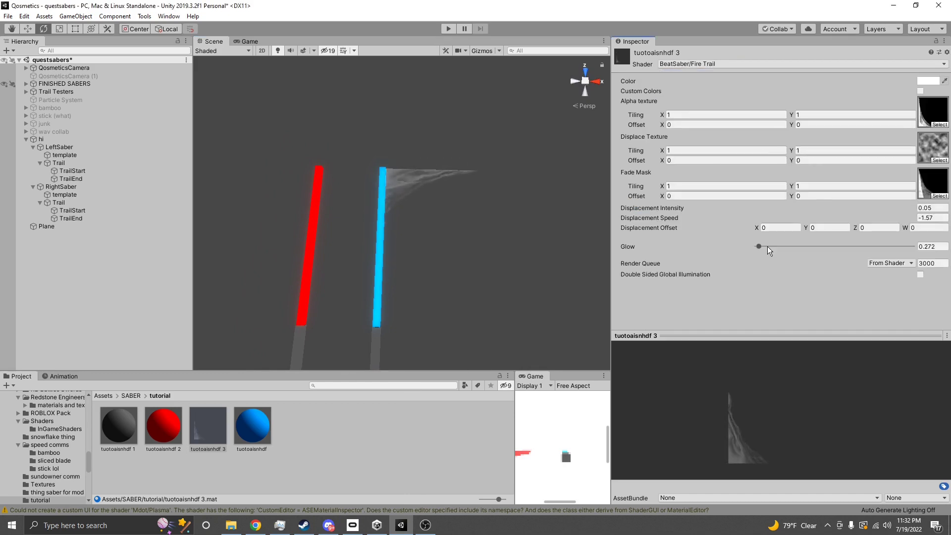
pyautogui.moveTo(767, 247); pyautogui.dragTo(774, 247)
pyautogui.moveTo(413, 287); pyautogui.dragTo(406, 305, button='right')
pyautogui.press('w')
pyautogui.moveTo(41, 227)
pyautogui.mouseDown()
pyautogui.moveTo(58, 232)
pyautogui.moveTo(51, 231)
pyautogui.mouseUp()
pyautogui.click(26, 138)
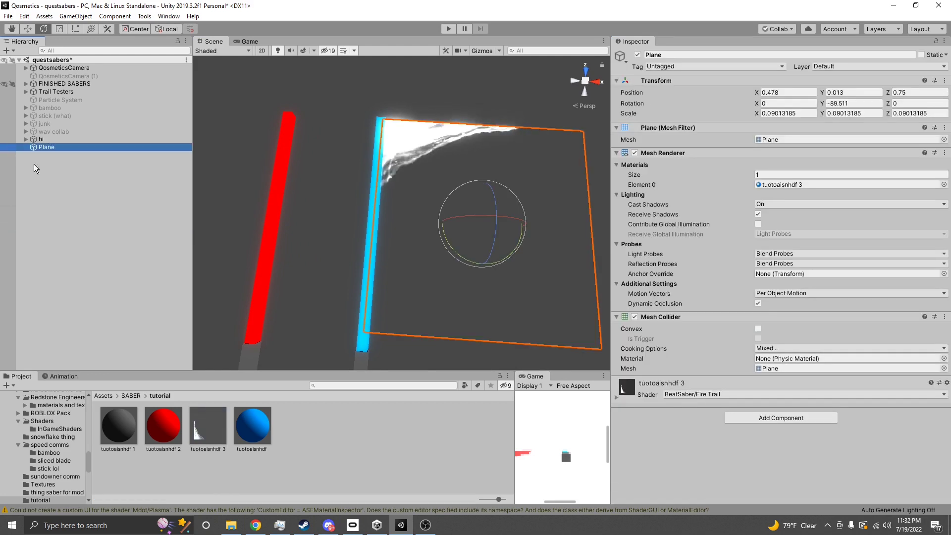
pyautogui.click(25, 139)
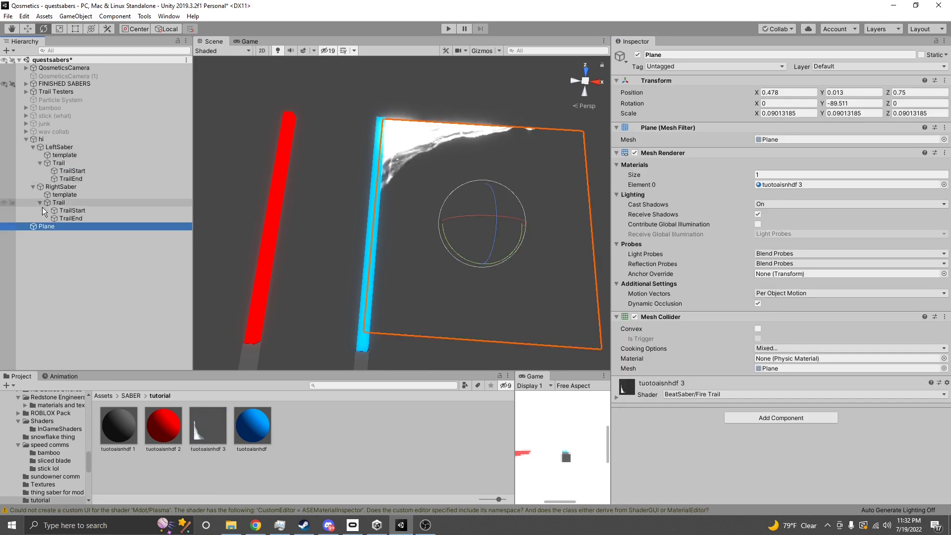
pyautogui.click(337, 206)
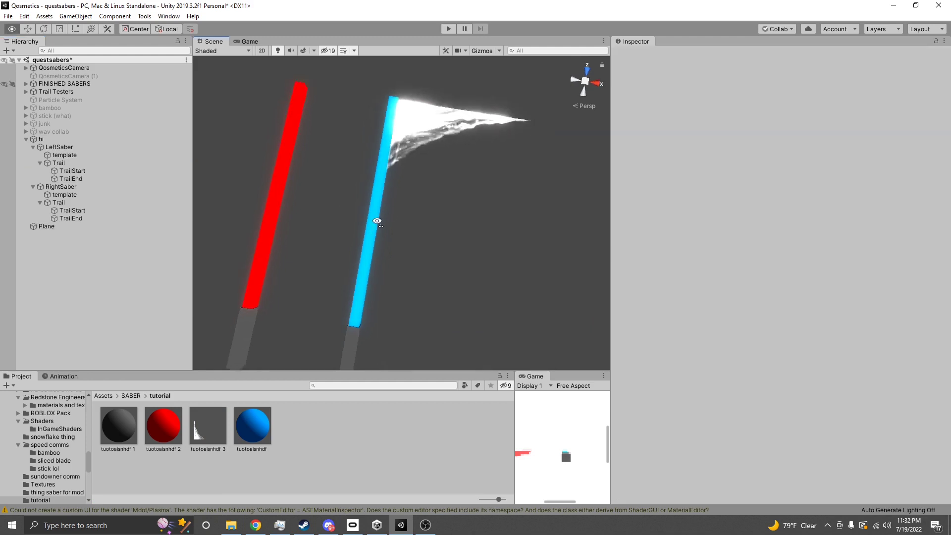
# Step: Assign tuotoaisnhdf 3 as the trail material of the RightSaber's Trail object
pyautogui.click(58, 204)
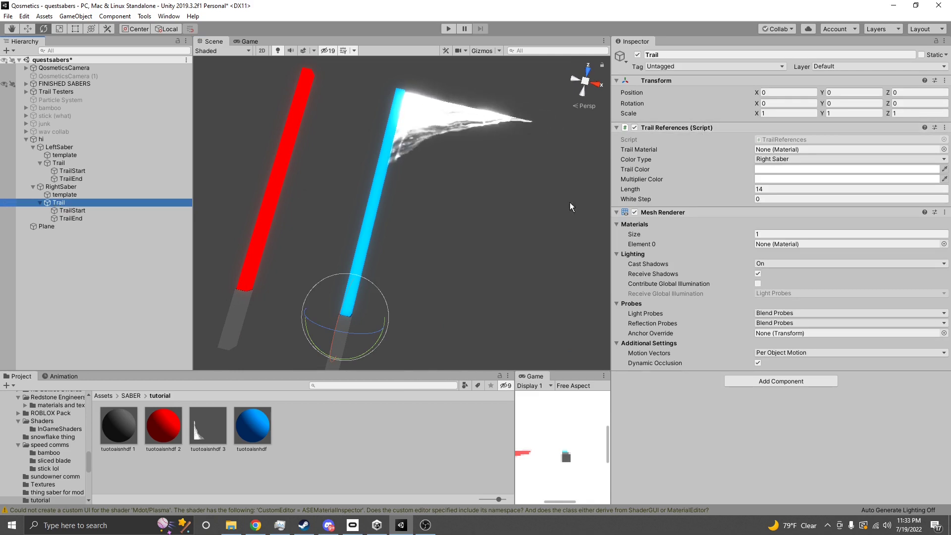
pyautogui.moveTo(195, 433); pyautogui.dragTo(243, 421)
pyautogui.moveTo(726, 170); pyautogui.dragTo(763, 150)
pyautogui.moveTo(509, 214); pyautogui.dragTo(604, 183, button='right')
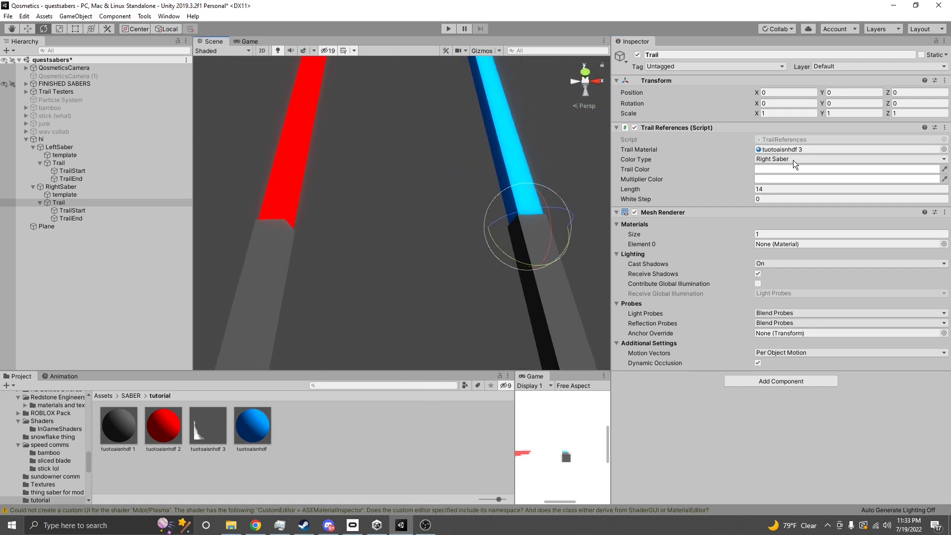
# Step: Try the Custom color type on the LeftSaber's Trail object and return it to Left Saber
pyautogui.click(78, 162)
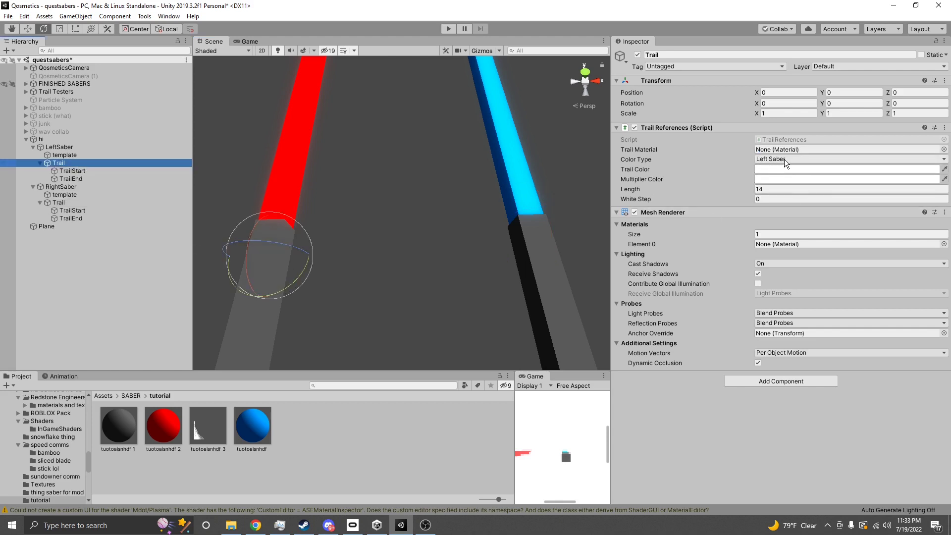
pyautogui.moveTo(591, 159); pyautogui.dragTo(560, 161, button='right')
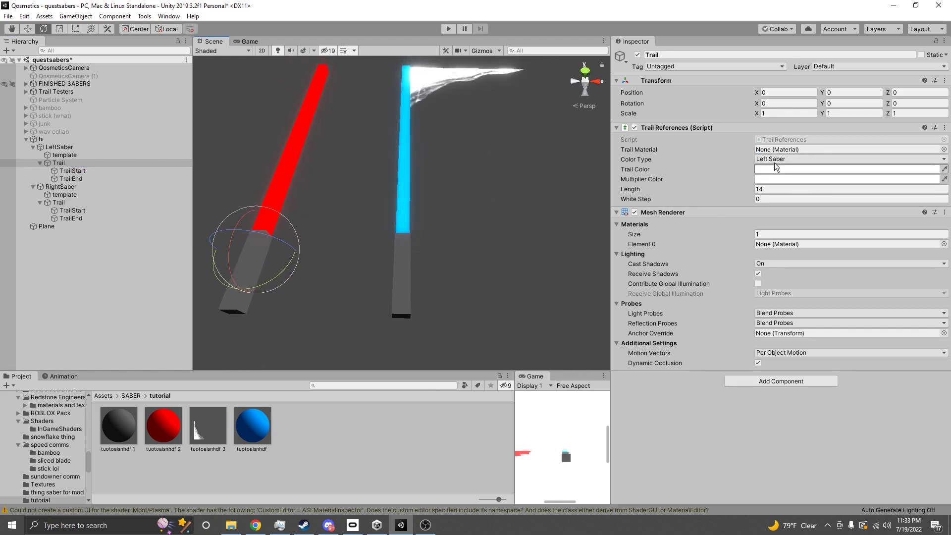
pyautogui.click(785, 161)
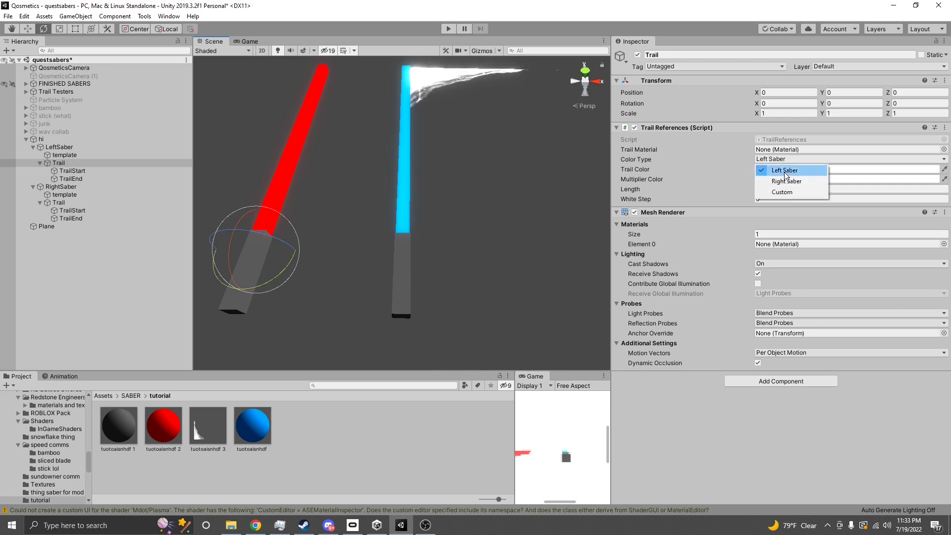
pyautogui.click(782, 191)
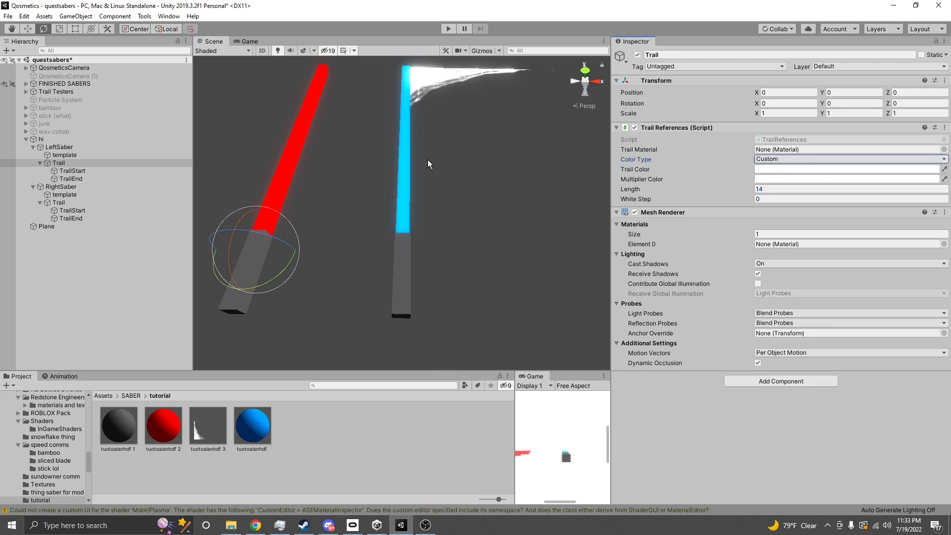
pyautogui.click(790, 159)
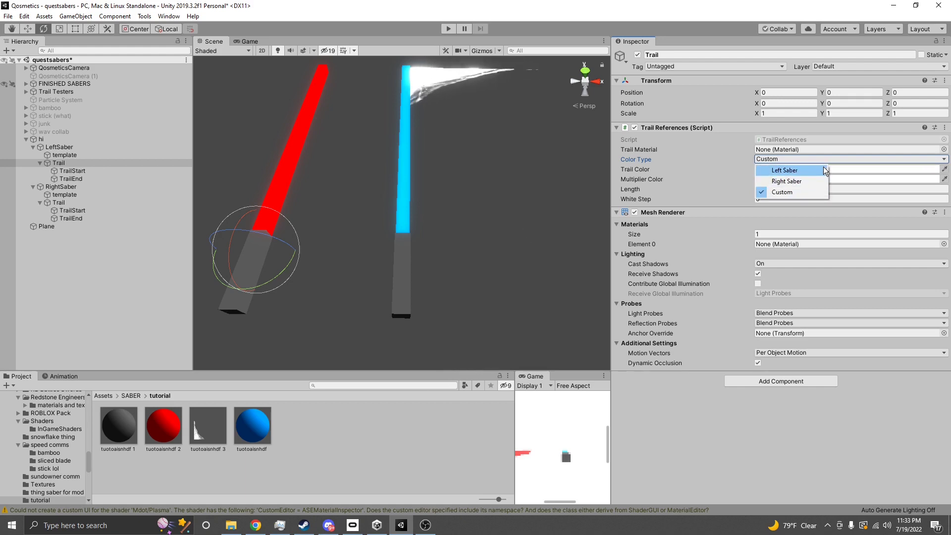
pyautogui.click(801, 170)
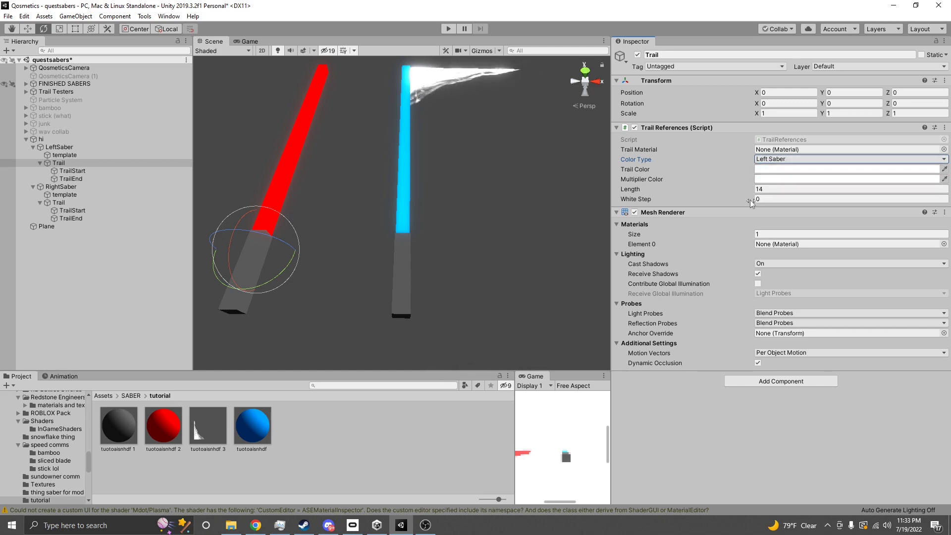
# Step: Try a different white step value on the LeftSaber's Trail object and reset it to 0
pyautogui.click(787, 199)
pyautogui.write('-99')
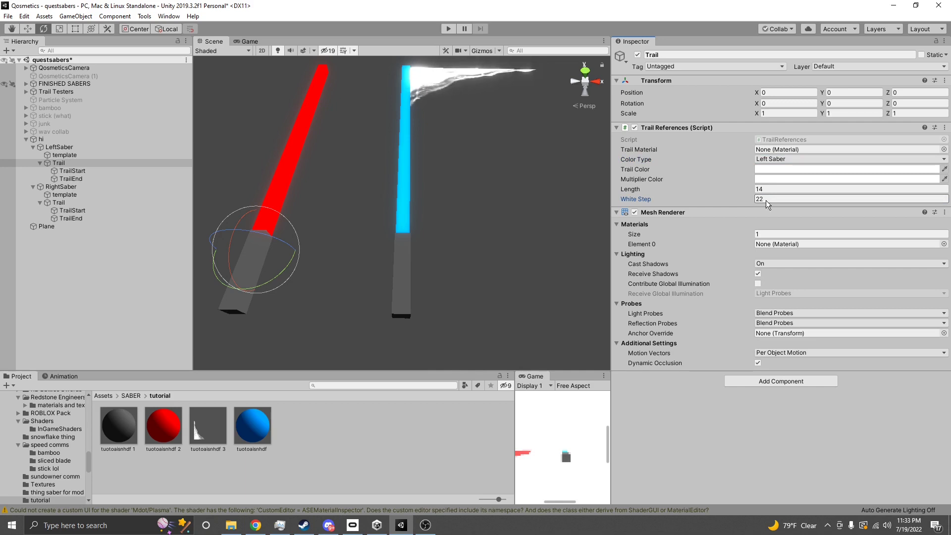
pyautogui.press('Return')
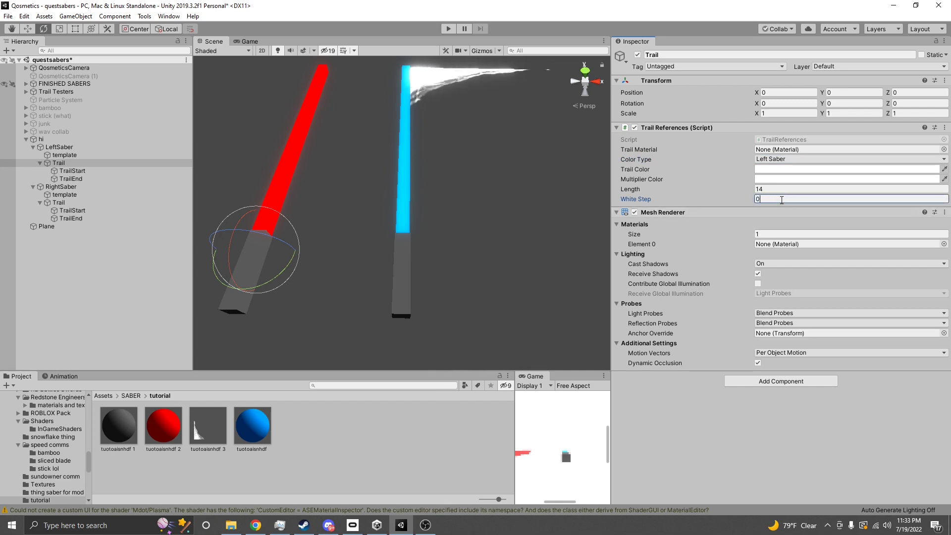
# Step: Examine the animated trail beside the blue blade up close and from several angles
pyautogui.moveTo(509, 194); pyautogui.dragTo(445, 200, button='right')
pyautogui.press('w')
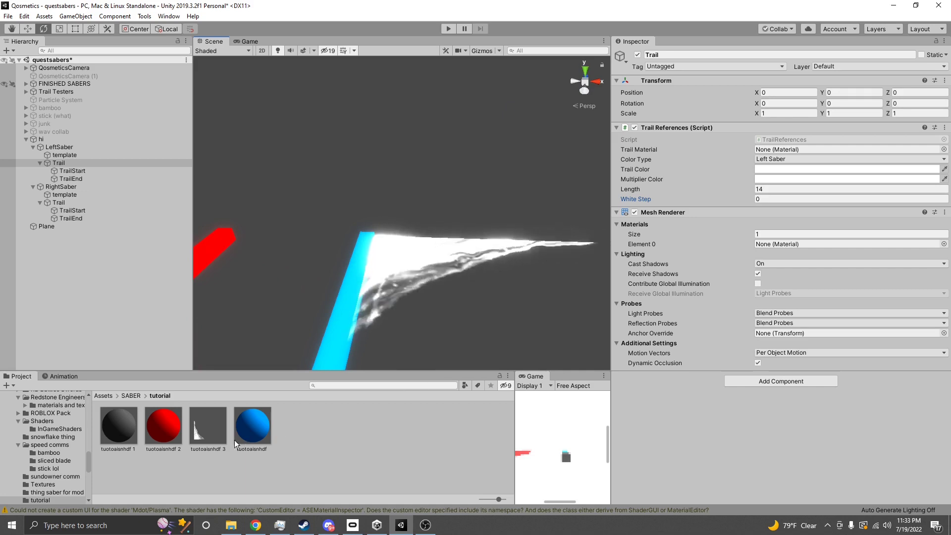
pyautogui.press('w')
pyautogui.moveTo(391, 260); pyautogui.dragTo(435, 308, button='right')
pyautogui.moveTo(523, 173); pyautogui.dragTo(537, 213, button='right')
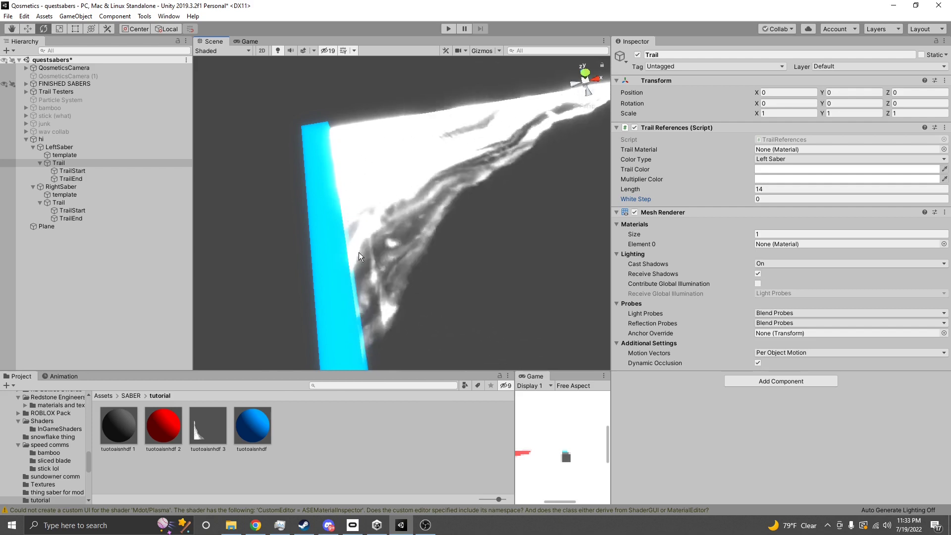
pyautogui.moveTo(363, 181); pyautogui.dragTo(347, 190, button='right')
pyautogui.press('s')
pyautogui.moveTo(376, 233)
pyautogui.mouseDown(button='right')
pyautogui.moveTo(399, 280)
pyautogui.moveTo(395, 335)
pyautogui.moveTo(186, 340)
pyautogui.moveTo(229, 319)
pyautogui.moveTo(409, 318)
pyautogui.moveTo(389, 245)
pyautogui.mouseUp(button='right')
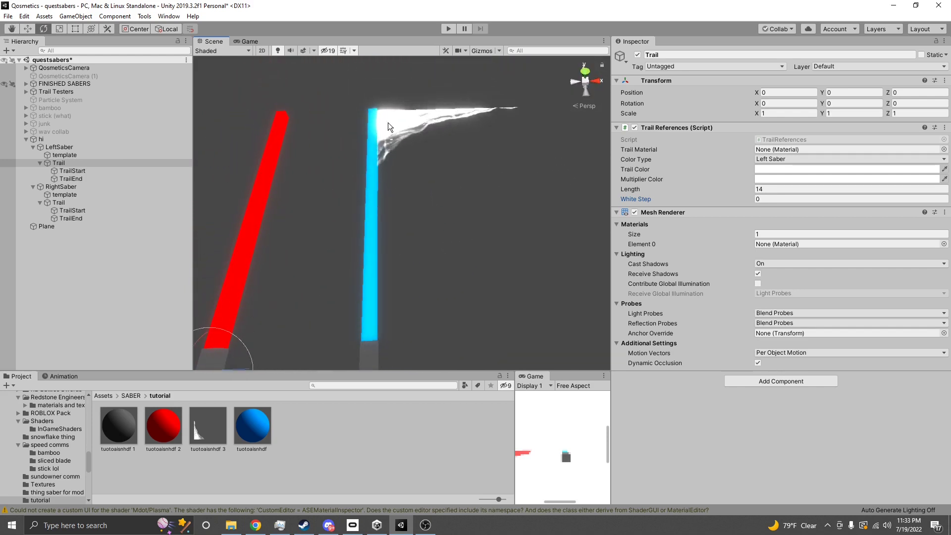
# Step: Compare the trail length settings on the Trail objects of the LeftSaber and RightSaber
pyautogui.click(732, 188)
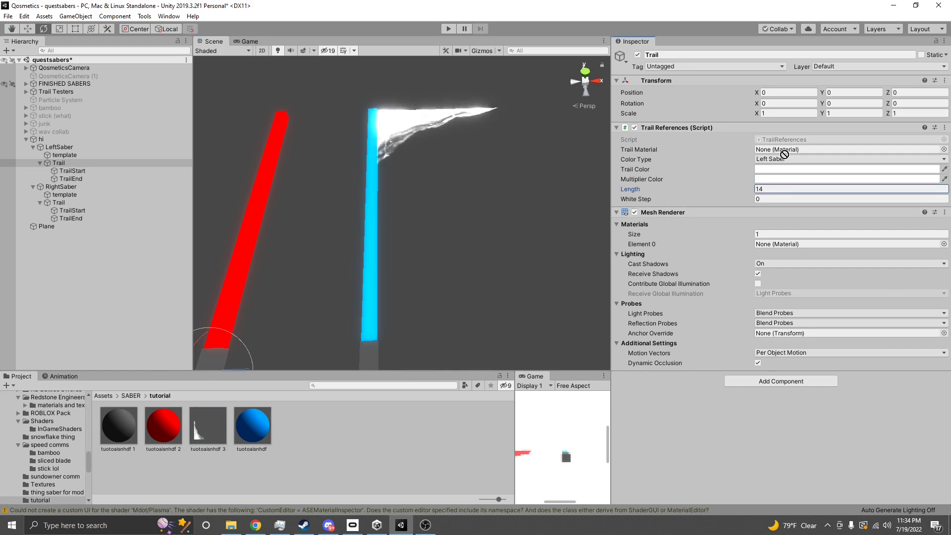
pyautogui.click(105, 202)
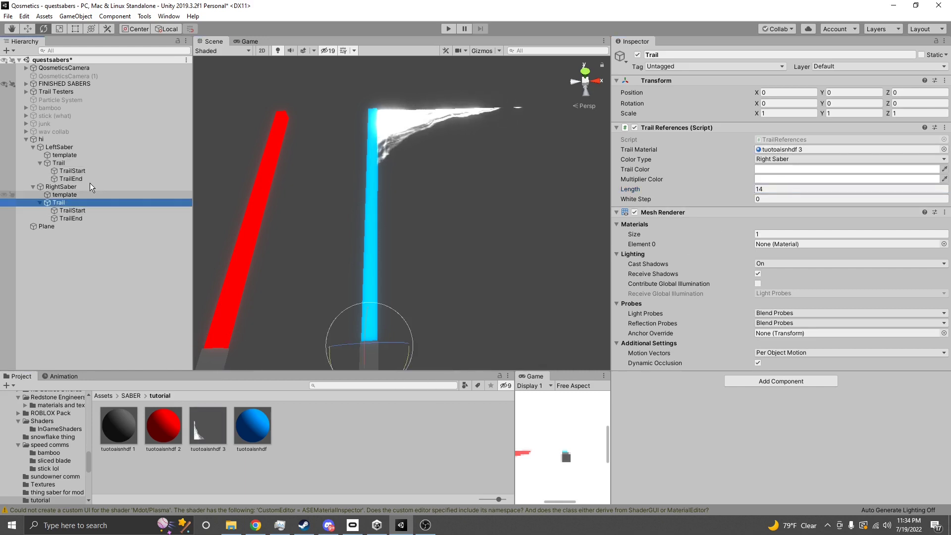
pyautogui.click(70, 162)
pyautogui.click(119, 202)
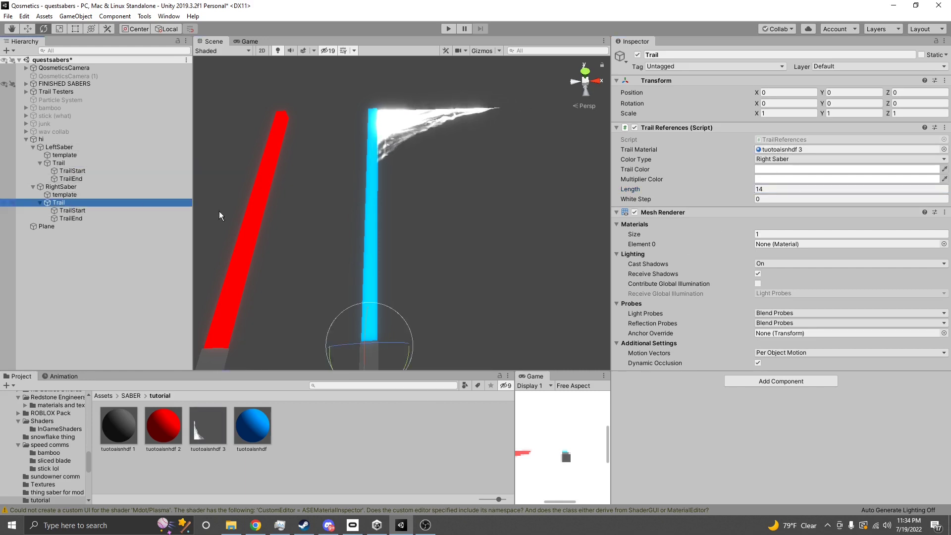
pyautogui.click(754, 189)
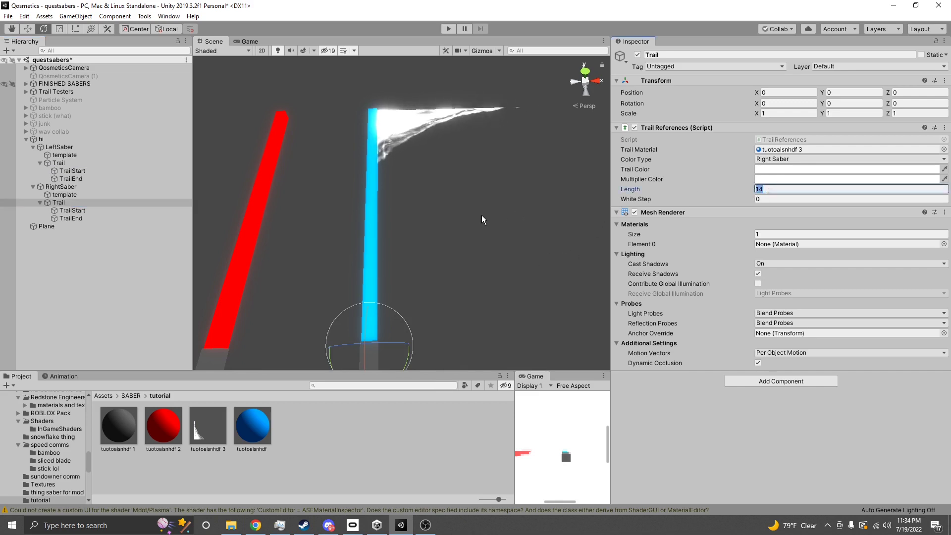
# Step: Move the RightSaber's TrailEnd along its Z axis to 0.9887, at the tip of the blue blade
pyautogui.moveTo(352, 218)
pyautogui.keyDown('alt'); pyautogui.mouseDown()
pyautogui.moveTo(554, 229)
pyautogui.moveTo(486, 226)
pyautogui.moveTo(389, 250)
pyautogui.moveTo(347, 235)
pyautogui.mouseUp(); pyautogui.keyUp('alt')
pyautogui.click(88, 216)
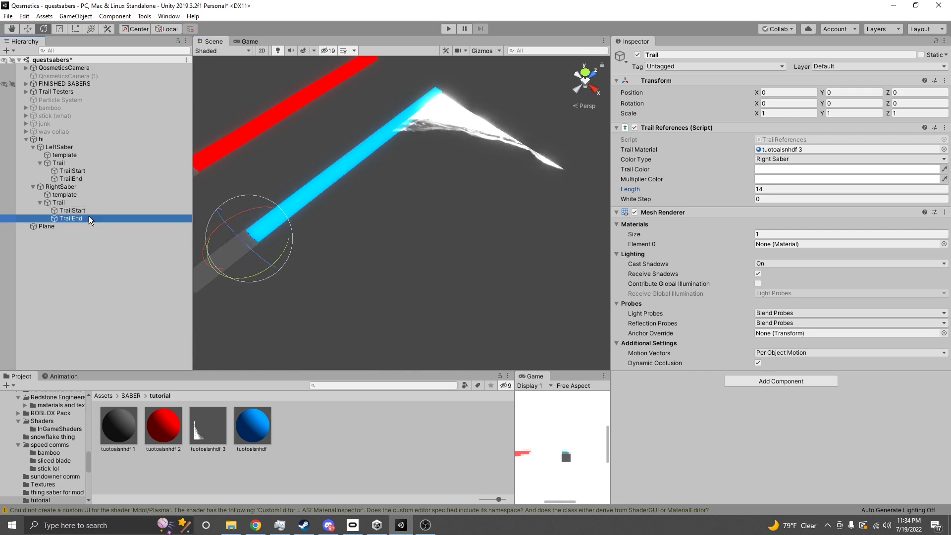
pyautogui.keyDown('alt'); pyautogui.moveTo(583, 265); pyautogui.dragTo(387, 259); pyautogui.keyUp('alt')
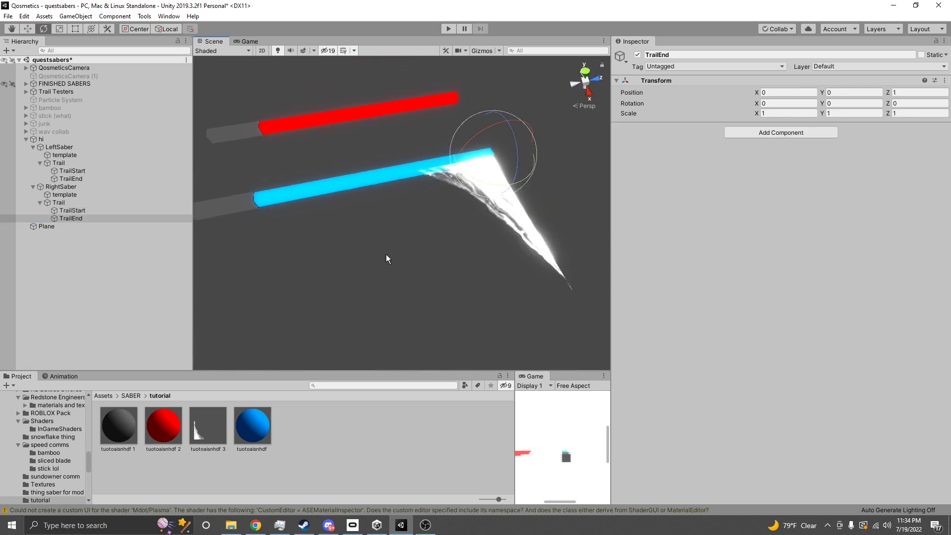
pyautogui.click(84, 219)
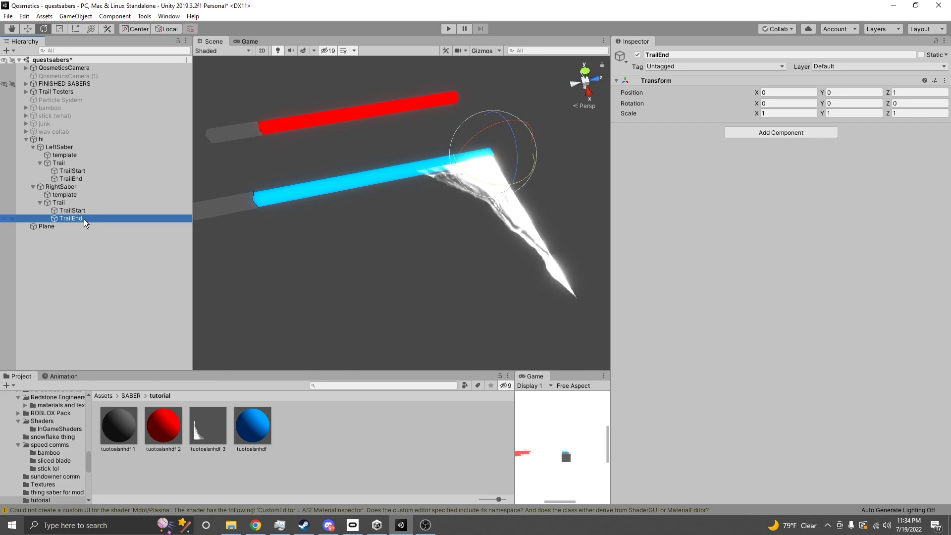
pyautogui.click(91, 210)
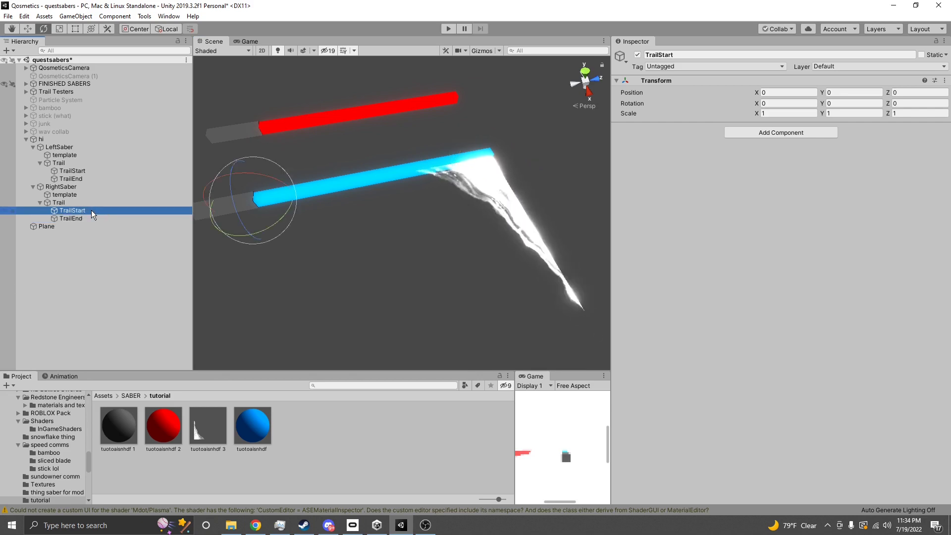
pyautogui.click(82, 218)
pyautogui.keyDown('alt'); pyautogui.moveTo(228, 219); pyautogui.dragTo(265, 136); pyautogui.keyUp('alt')
pyautogui.press('w')
pyautogui.keyDown('alt'); pyautogui.moveTo(471, 248); pyautogui.dragTo(466, 197); pyautogui.keyUp('alt')
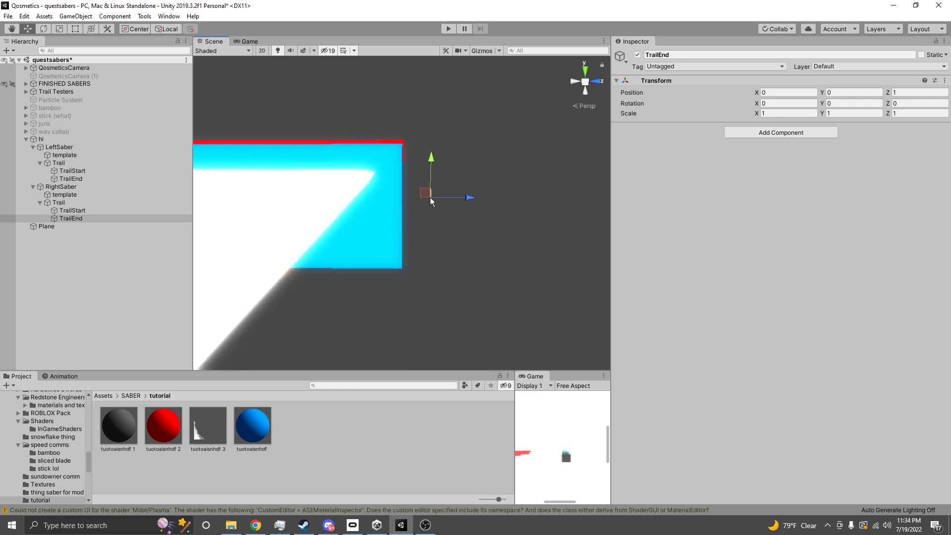
pyautogui.moveTo(469, 197); pyautogui.dragTo(440, 234)
# Step: Move the RightSaber's TrailStart along its Z axis to 0.0203, where the blue blade meets the handle
pyautogui.click(89, 211)
pyautogui.moveTo(342, 197); pyautogui.dragTo(448, 234)
pyautogui.keyDown('alt'); pyautogui.moveTo(448, 234); pyautogui.dragTo(450, 234); pyautogui.keyUp('alt')
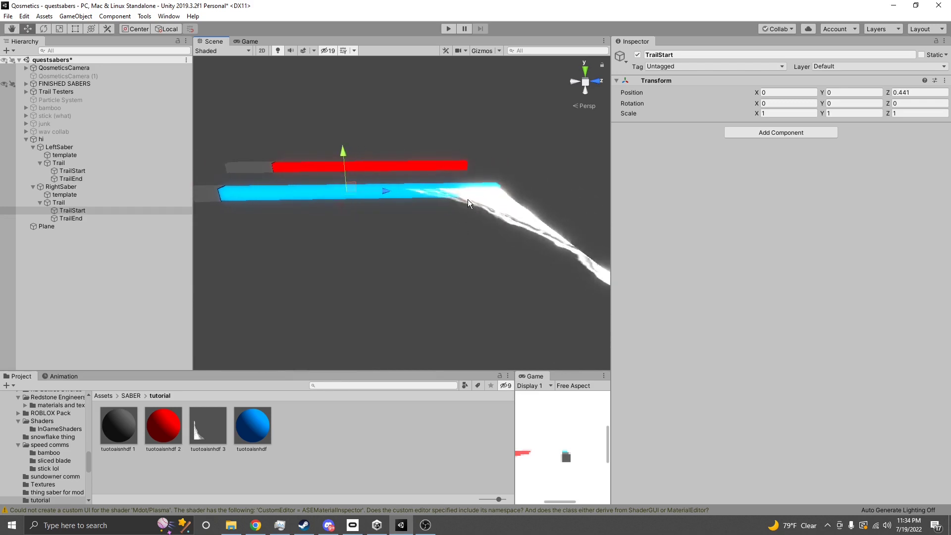
pyautogui.moveTo(384, 191); pyautogui.dragTo(411, 193)
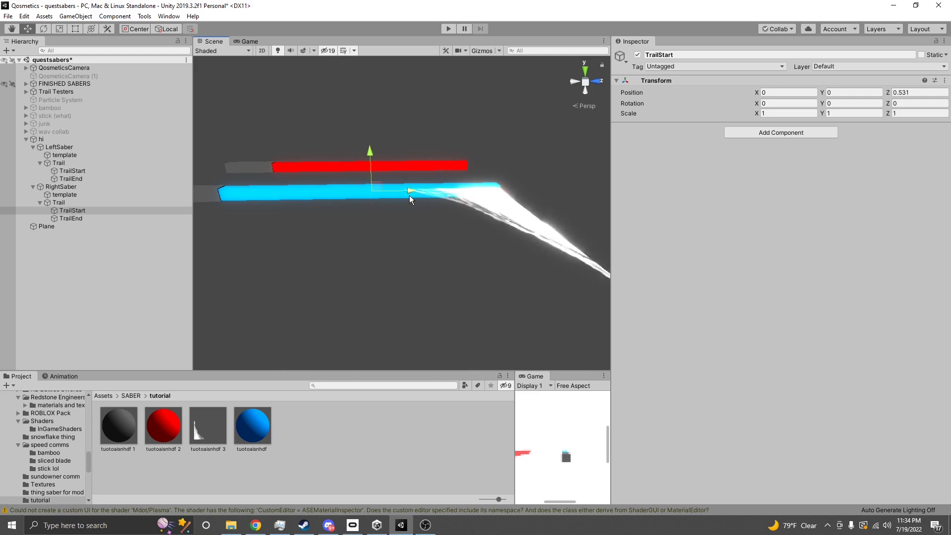
pyautogui.keyDown('alt'); pyautogui.moveTo(495, 198); pyautogui.dragTo(390, 196); pyautogui.keyUp('alt')
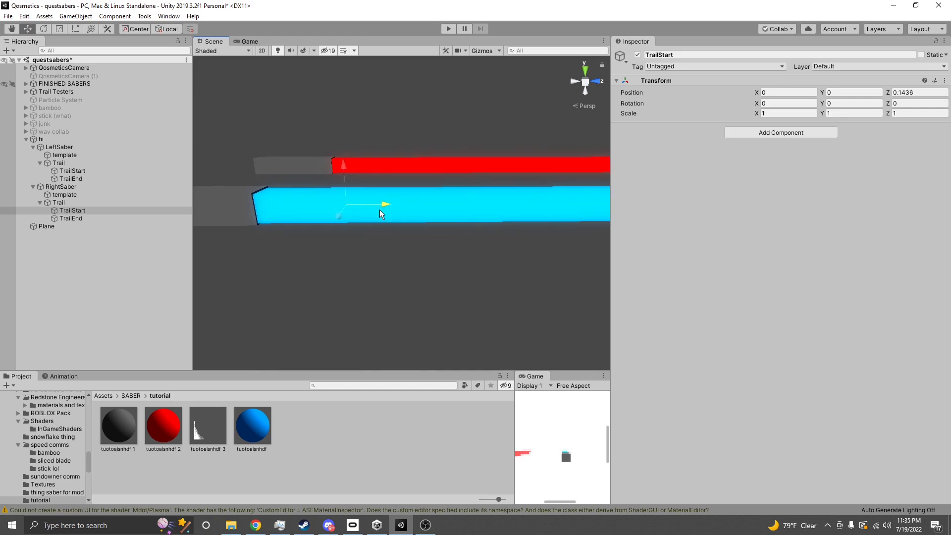
pyautogui.keyDown('alt'); pyautogui.moveTo(327, 225); pyautogui.dragTo(455, 147); pyautogui.keyUp('alt')
pyautogui.moveTo(376, 200); pyautogui.dragTo(377, 200, button='right')
pyautogui.press('a')
pyautogui.press('w')
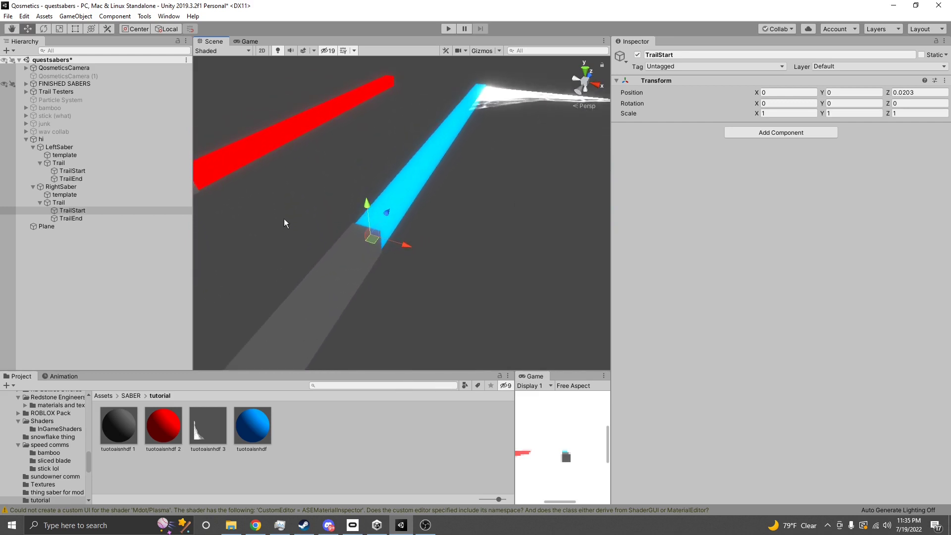
# Step: Copy the RightSaber's trail point Z positions to the LeftSaber: 0.0203 for TrailStart and 0.9887 for TrailEnd
pyautogui.click(77, 211)
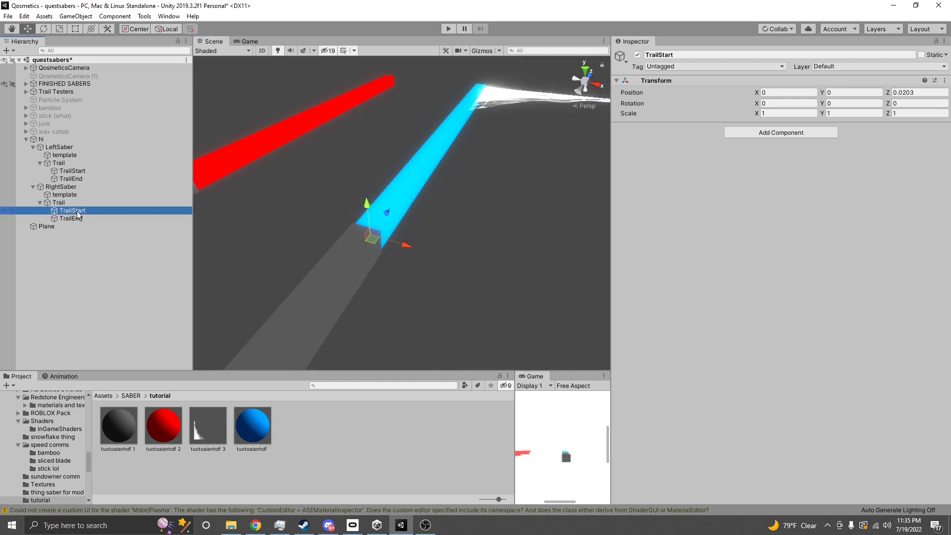
pyautogui.click(902, 93)
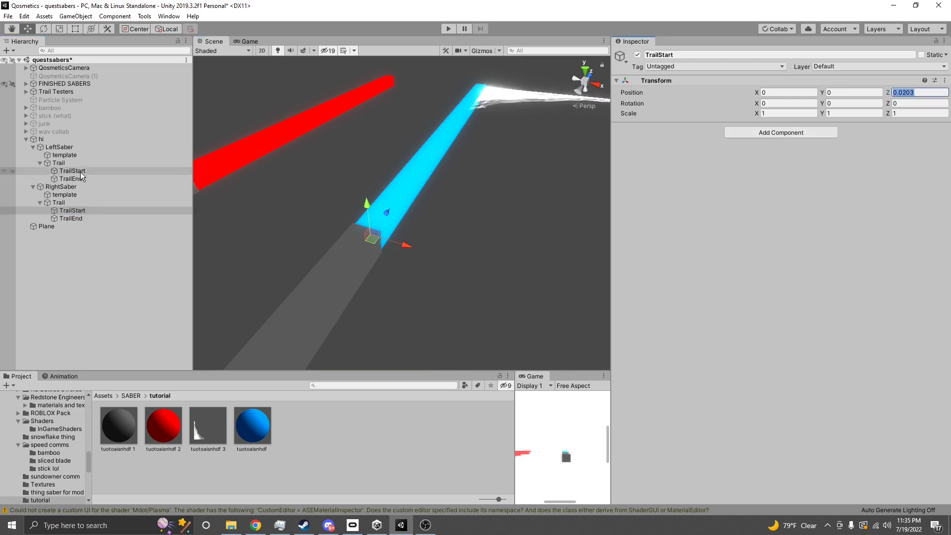
pyautogui.click(62, 171)
pyautogui.press('f')
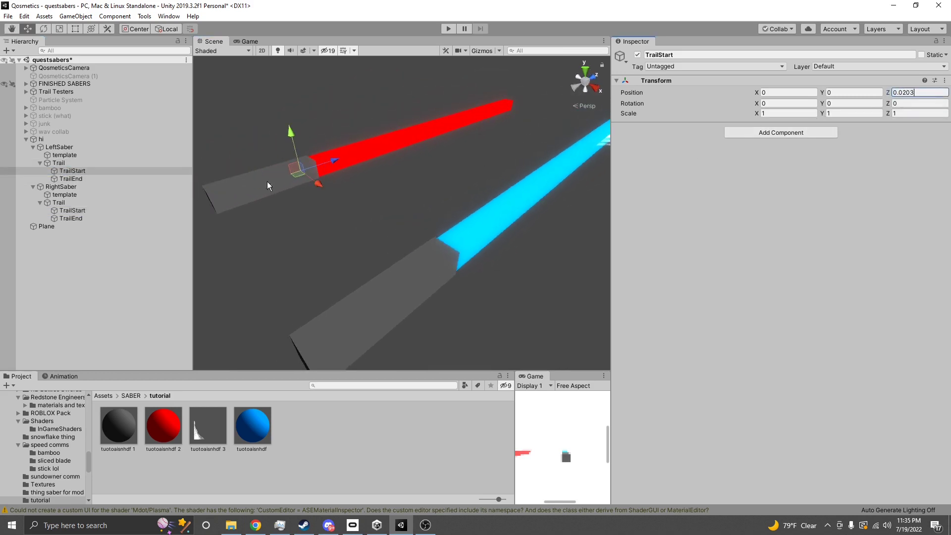
pyautogui.click(90, 218)
pyautogui.click(900, 93)
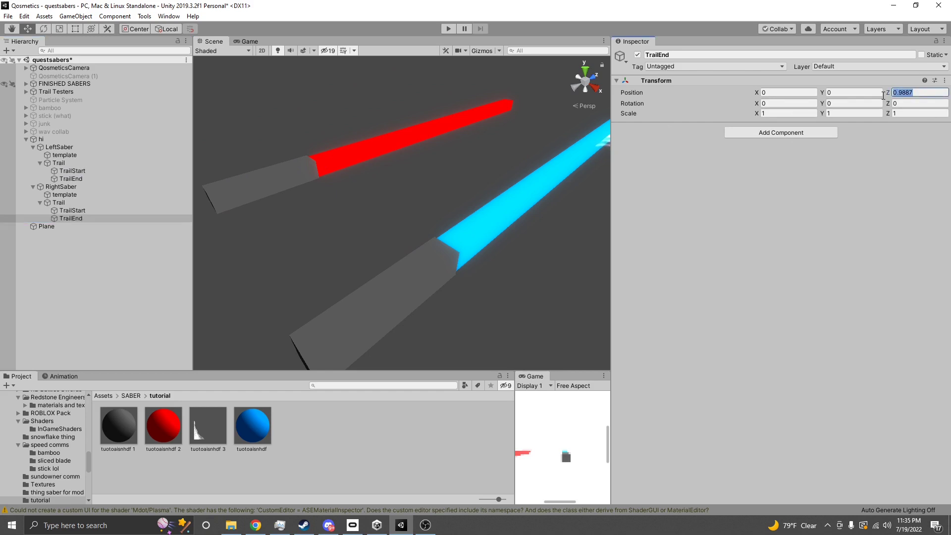
pyautogui.click(64, 179)
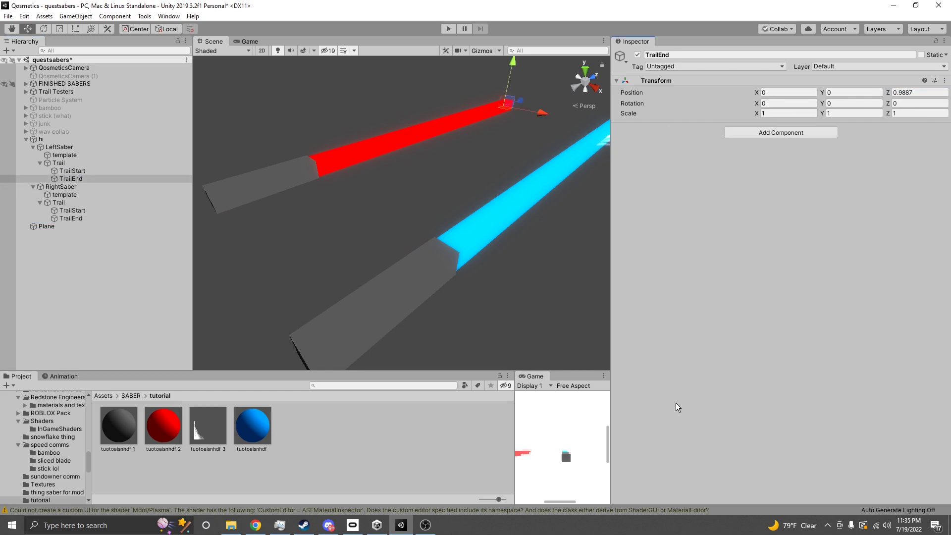
# Step: Check where the TrailStart and TrailEnd points sit on both saber blades
pyautogui.keyDown('alt'); pyautogui.moveTo(500, 334); pyautogui.dragTo(515, 317); pyautogui.keyUp('alt')
pyautogui.click(484, 134)
pyautogui.click(56, 171)
pyautogui.click(70, 178)
pyautogui.click(72, 210)
pyautogui.click(70, 218)
pyautogui.keyDown('alt'); pyautogui.moveTo(376, 146); pyautogui.dragTo(282, 146); pyautogui.keyUp('alt')
pyautogui.keyDown('alt'); pyautogui.moveTo(432, 227); pyautogui.dragTo(604, 233); pyautogui.keyUp('alt')
pyautogui.click(144, 16)
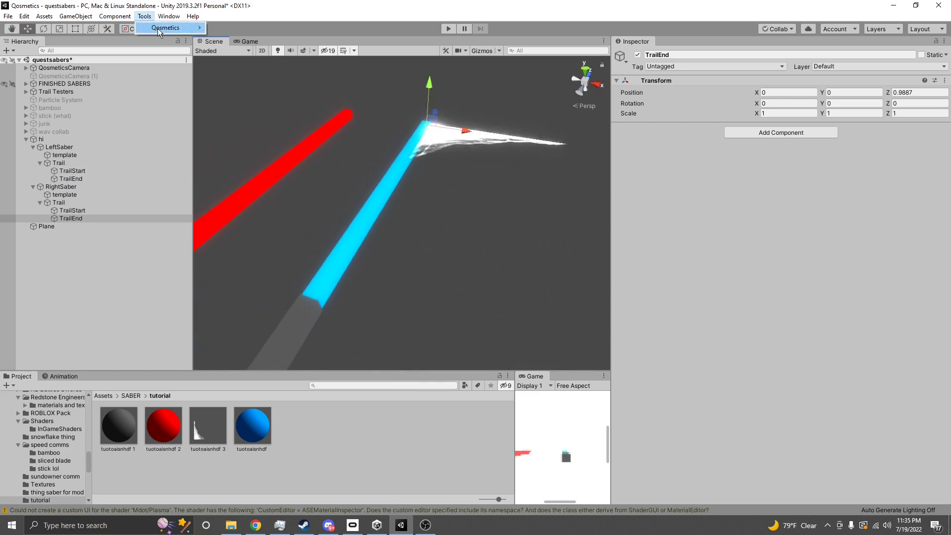
pyautogui.moveTo(159, 31)
pyautogui.moveTo(224, 28)
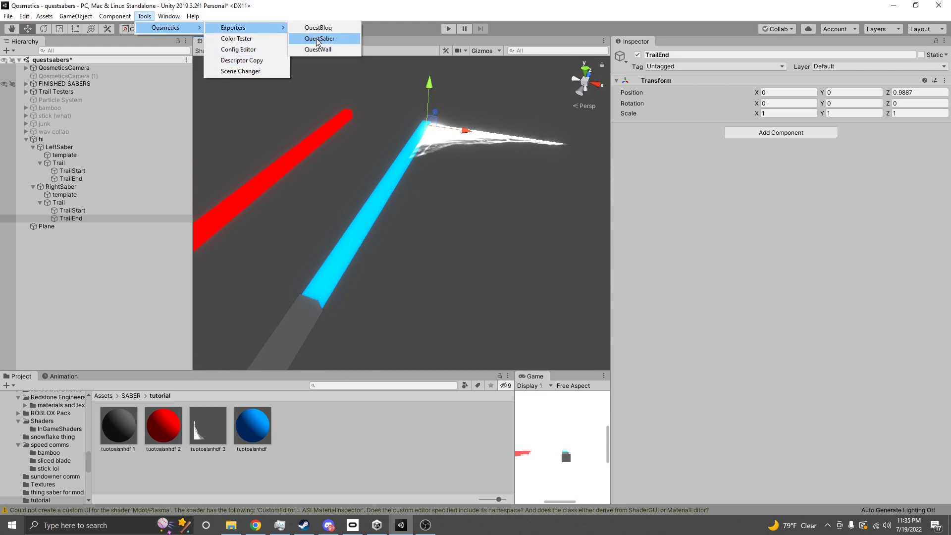
pyautogui.click(318, 405)
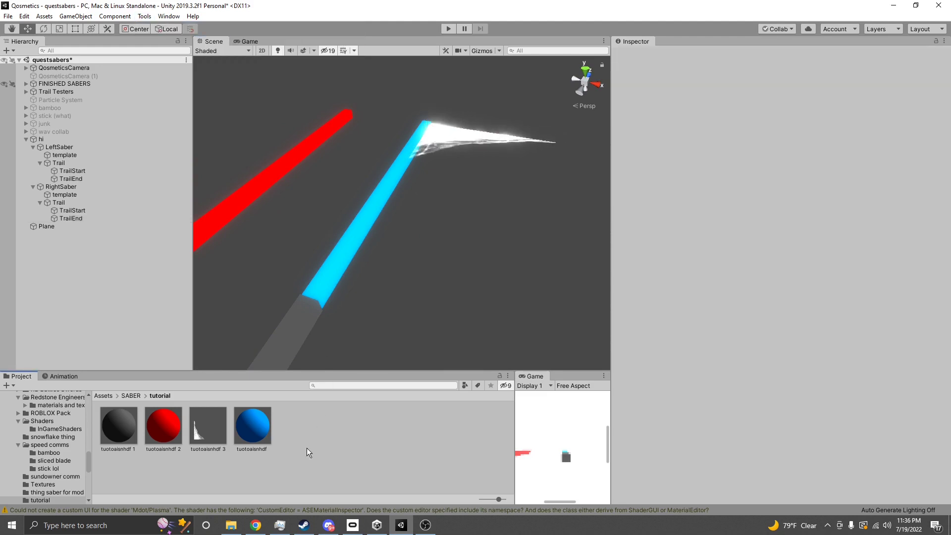
# Step: Enable Custom Colors on the two blade materials, tuotoaisnhdf and tuotoaisnhdf 2, and check the handle material tuotoaisnhdf 1
pyautogui.click(246, 440)
pyautogui.click(163, 425)
pyautogui.keyDown('ctrl'); pyautogui.click(265, 436); pyautogui.keyUp('ctrl')
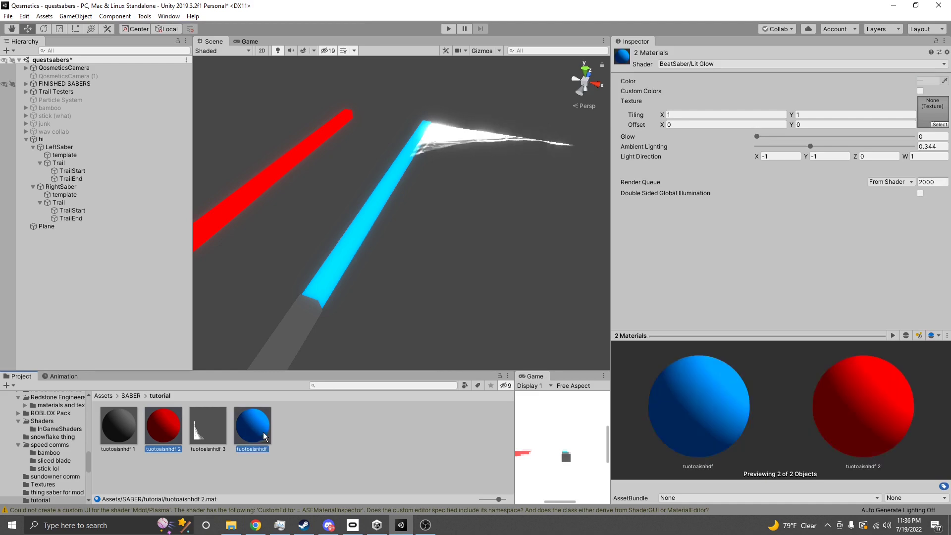
pyautogui.click(920, 91)
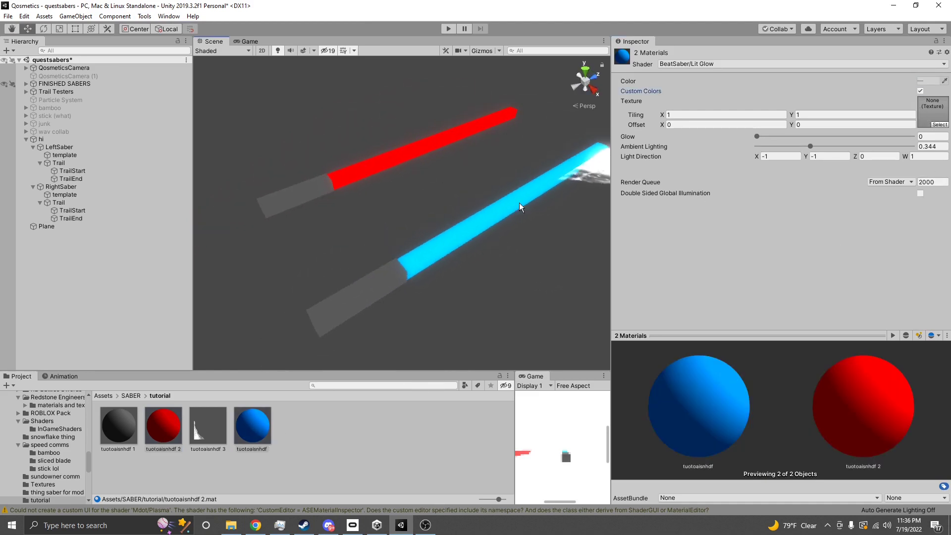
pyautogui.click(127, 428)
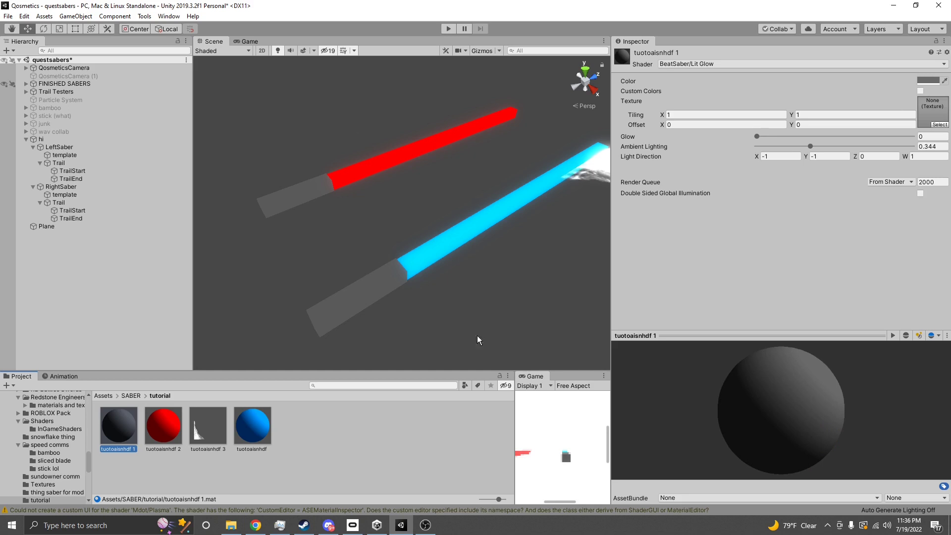
pyautogui.moveTo(389, 174); pyautogui.dragTo(520, 183, button='right')
pyautogui.press('s')
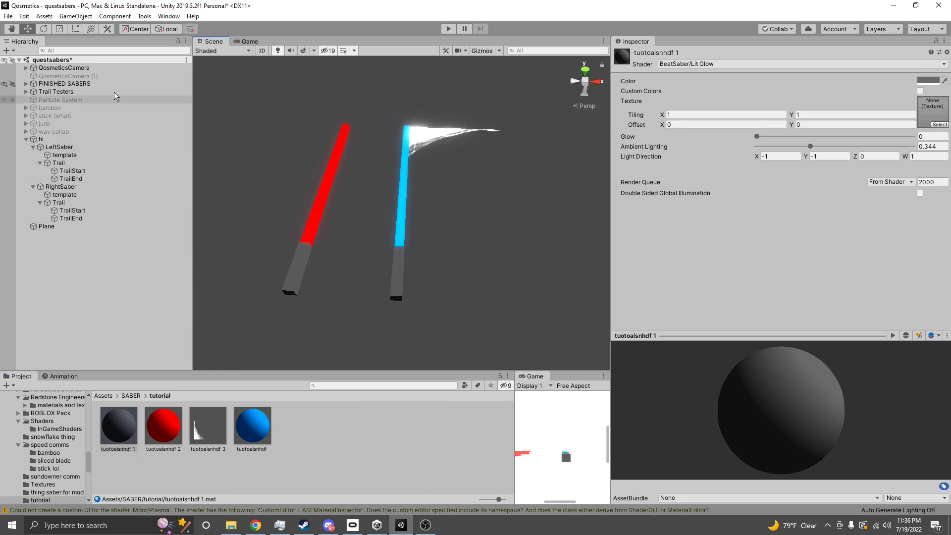
# Step: Test a bright green custom color on the RightSaber with the Qosmetics Color Tester
pyautogui.click(144, 18)
pyautogui.moveTo(171, 27)
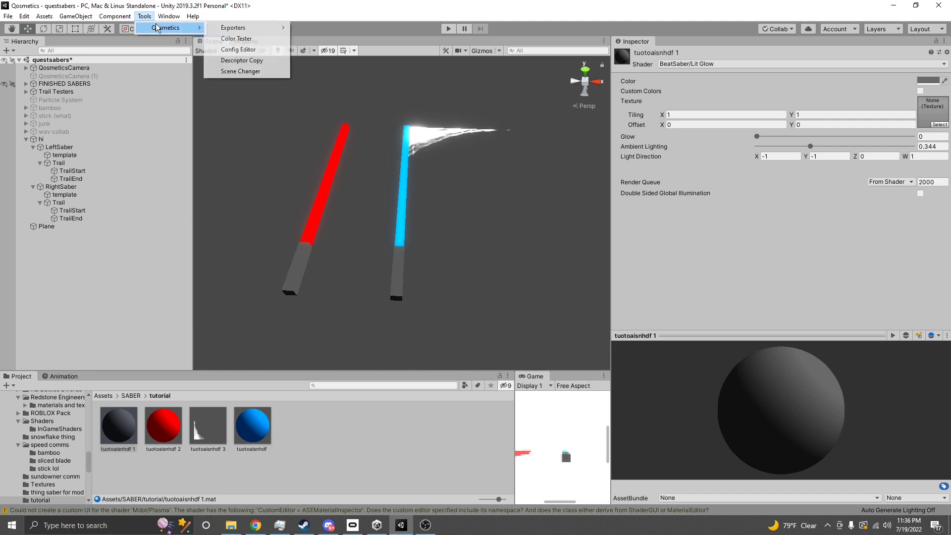
pyautogui.click(248, 41)
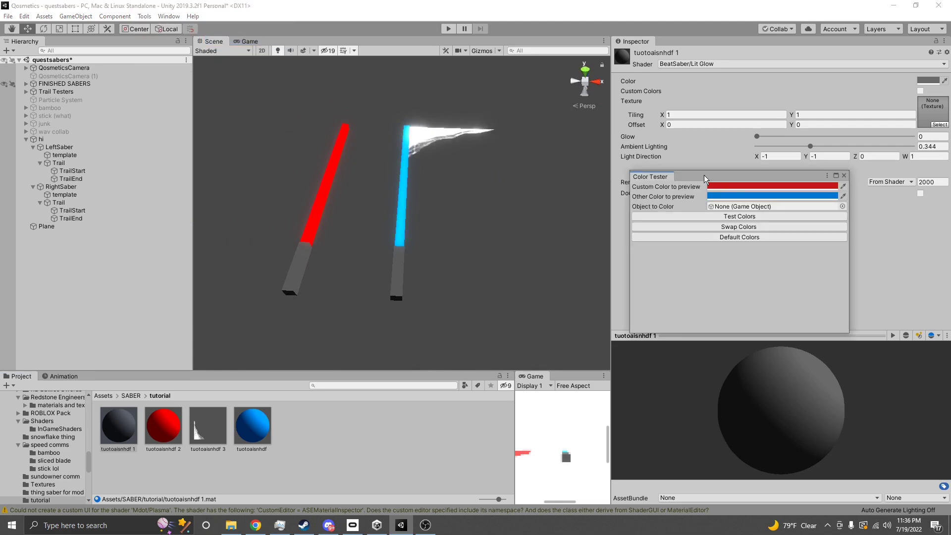
pyautogui.moveTo(49, 187); pyautogui.dragTo(728, 206)
pyautogui.click(733, 187)
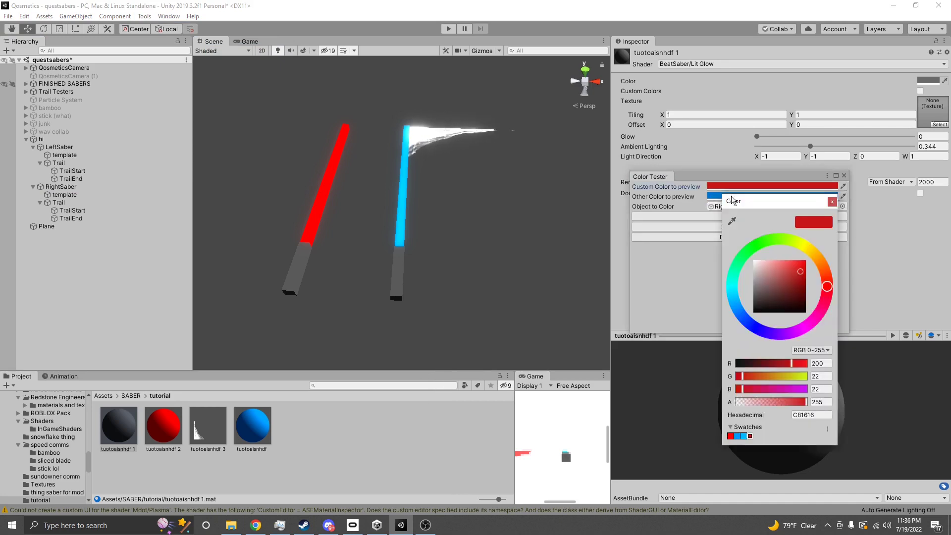
pyautogui.click(767, 242)
pyautogui.click(690, 285)
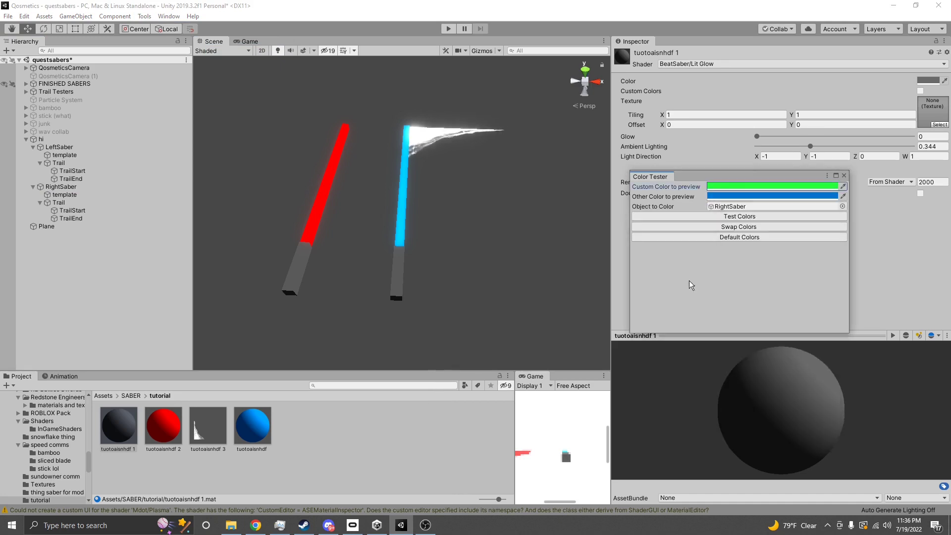
pyautogui.click(682, 217)
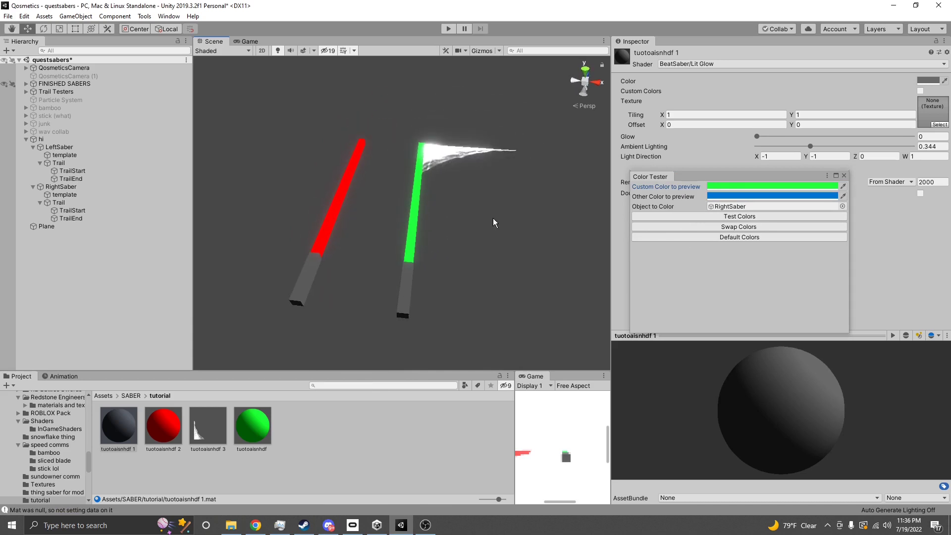
# Step: Apply the blue custom color 0095FF to the RightSaber and close the Color Tester
pyautogui.click(757, 187)
pyautogui.click(738, 436)
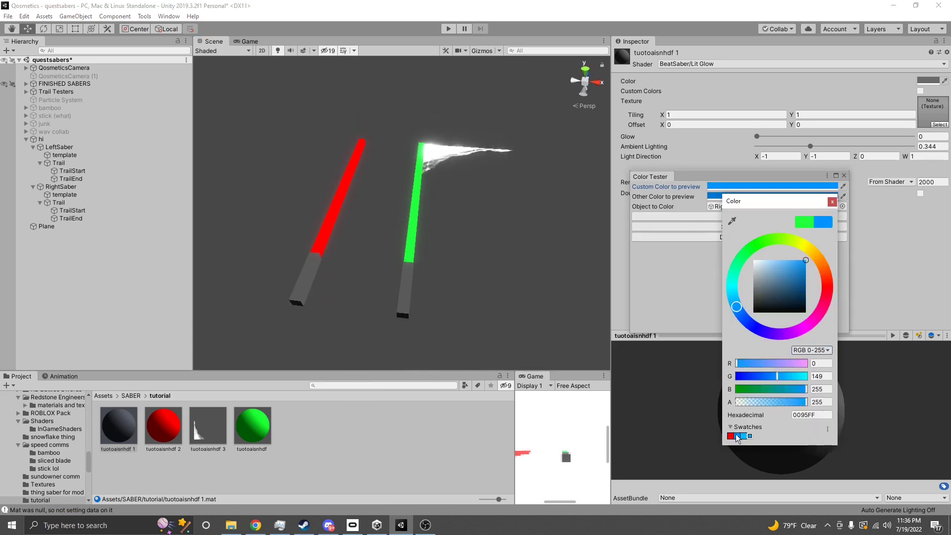
pyautogui.click(704, 249)
pyautogui.click(716, 217)
pyautogui.click(844, 175)
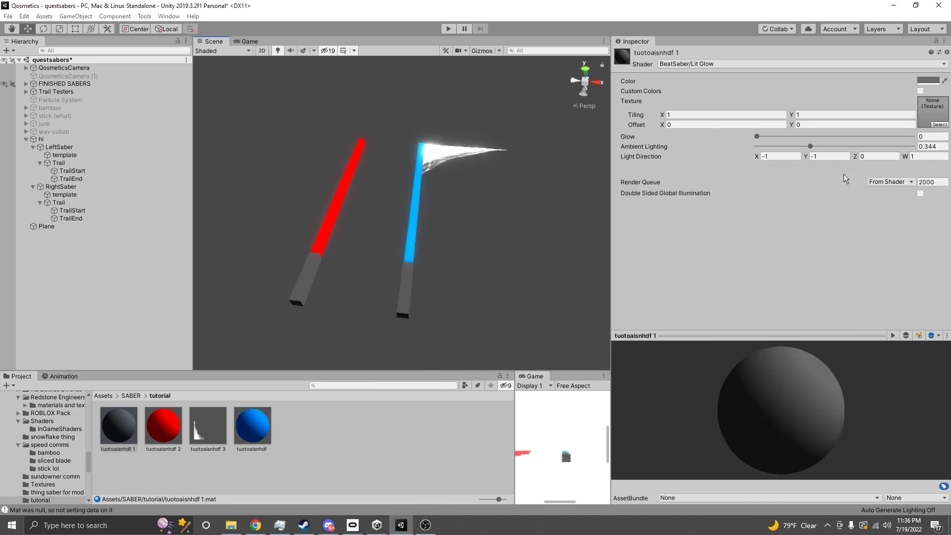
# Step: Open the Qosmetics QuestSaber exporter
pyautogui.click(143, 17)
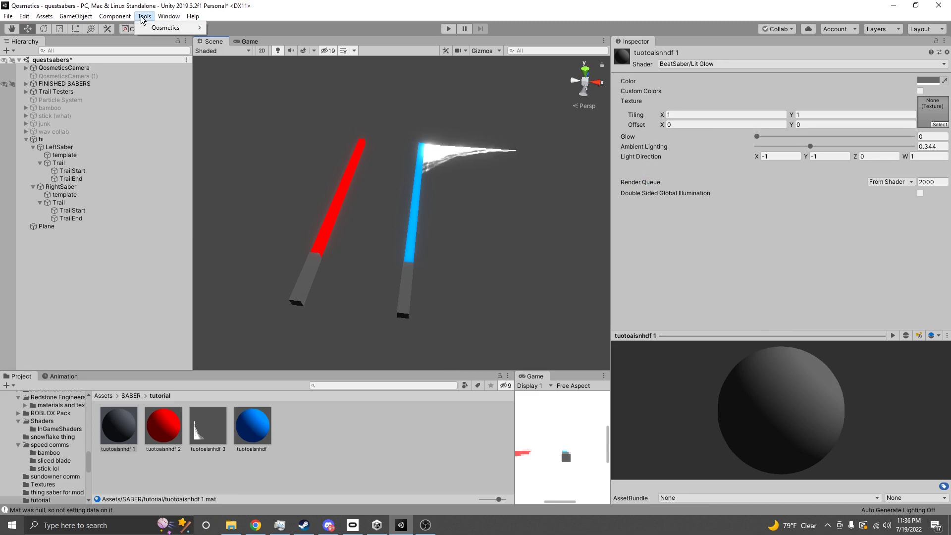
pyautogui.moveTo(157, 29)
pyautogui.moveTo(242, 33)
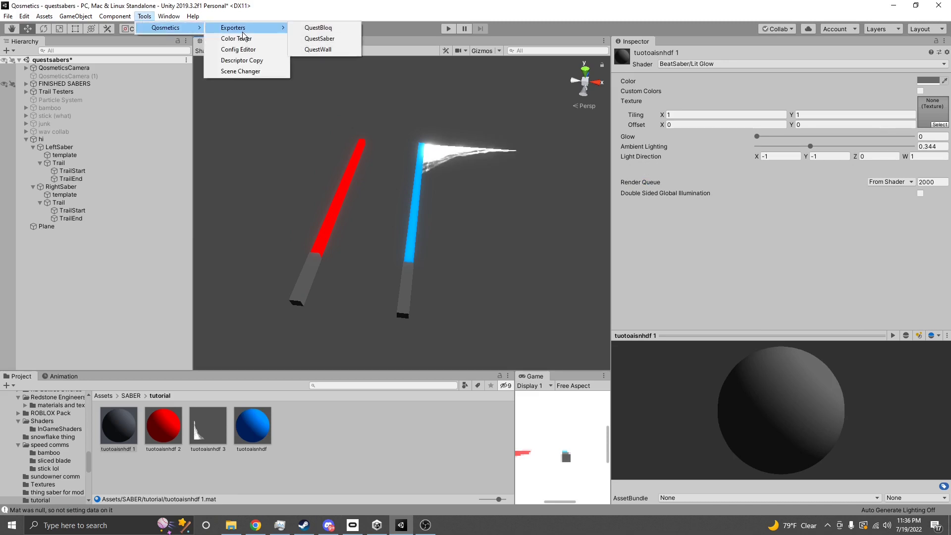
pyautogui.click(333, 39)
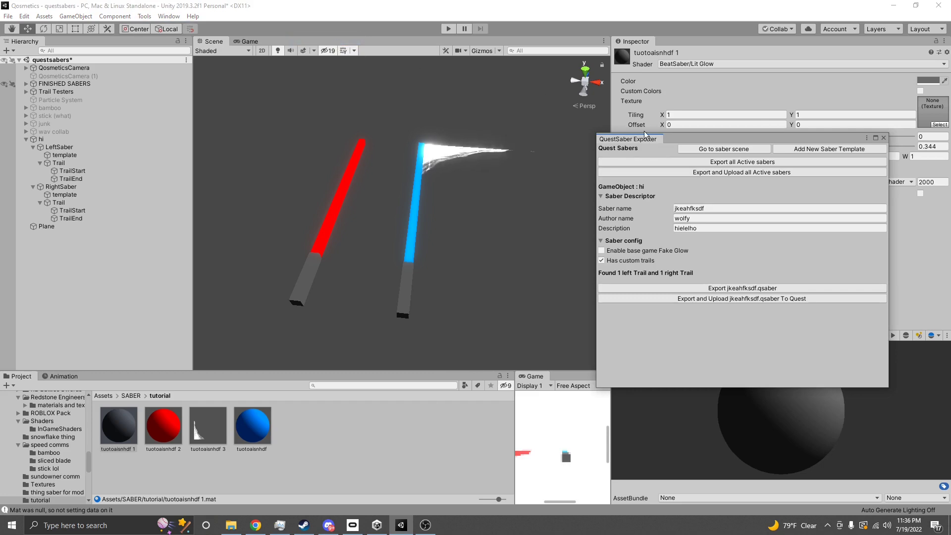
# Step: Review the export options for the hi saber in the QuestSaber Exporter and close the exporter
pyautogui.moveTo(686, 140); pyautogui.dragTo(638, 128)
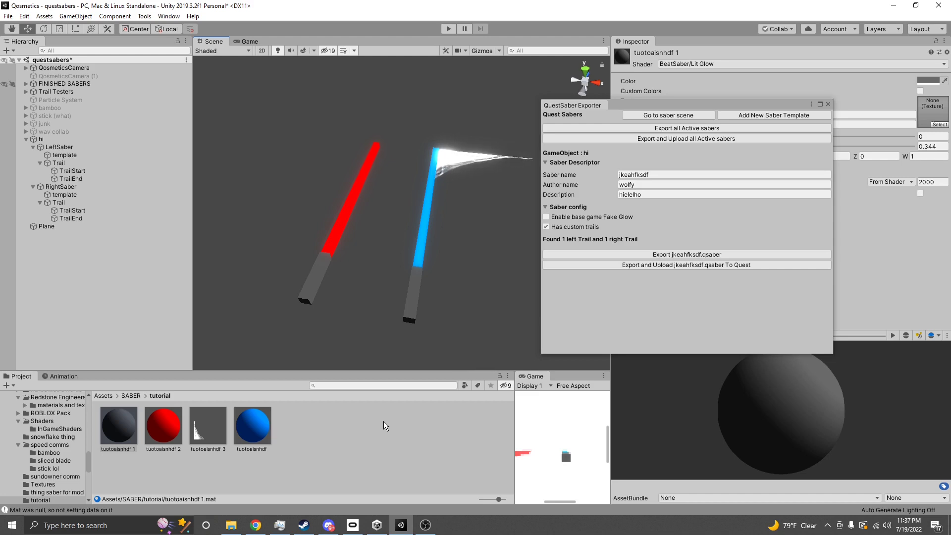
pyautogui.click(826, 104)
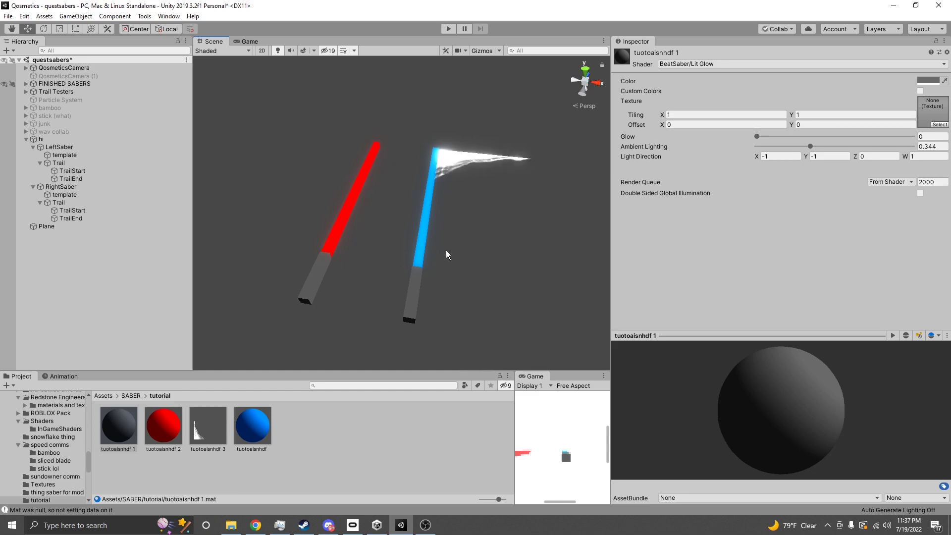
# Step: Switch to Discord, look through the model-discussion channel of the Qosmetics Community server, and return to Unity
pyautogui.click(329, 525)
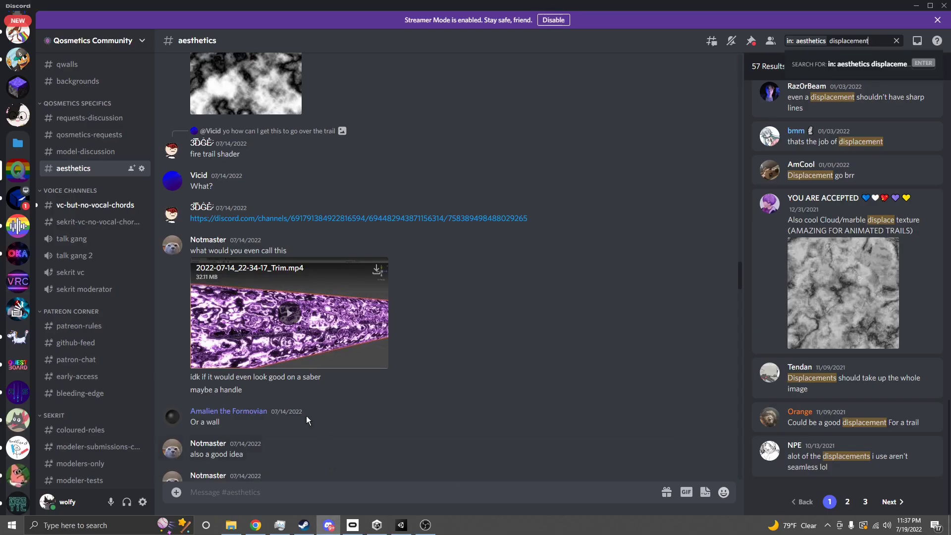
pyautogui.click(126, 152)
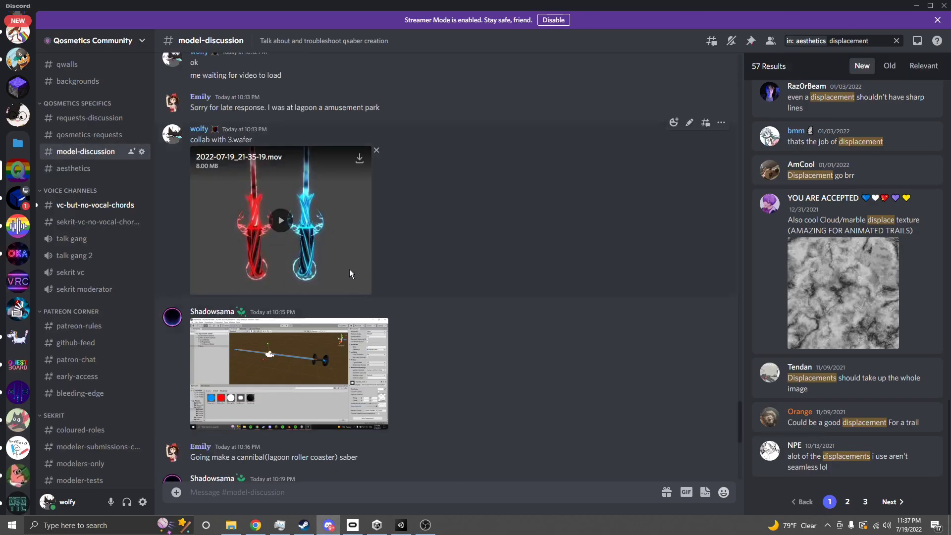
pyautogui.scroll(-7, 349, 274)
pyautogui.click(409, 528)
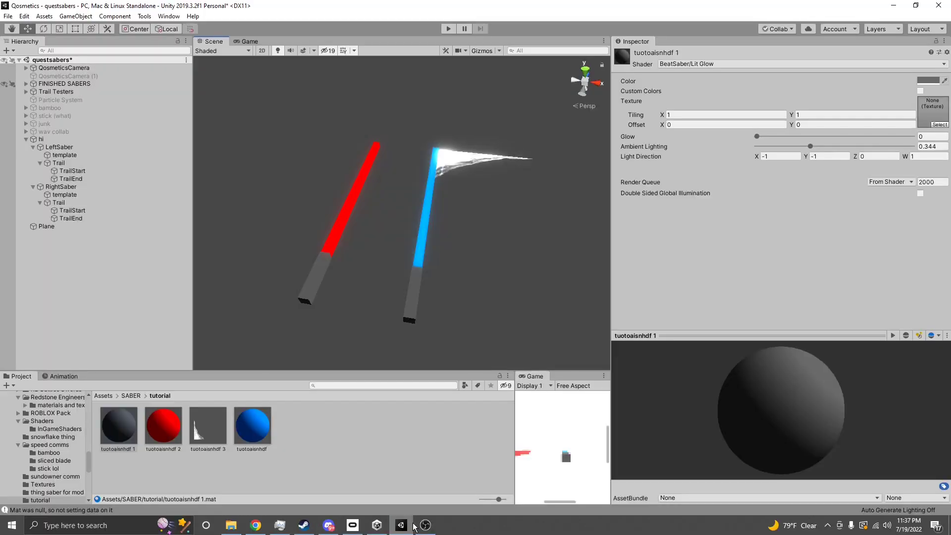
# Step: Activate the wav collab saber object in the scene and deactivate the hi saber object
pyautogui.click(46, 132)
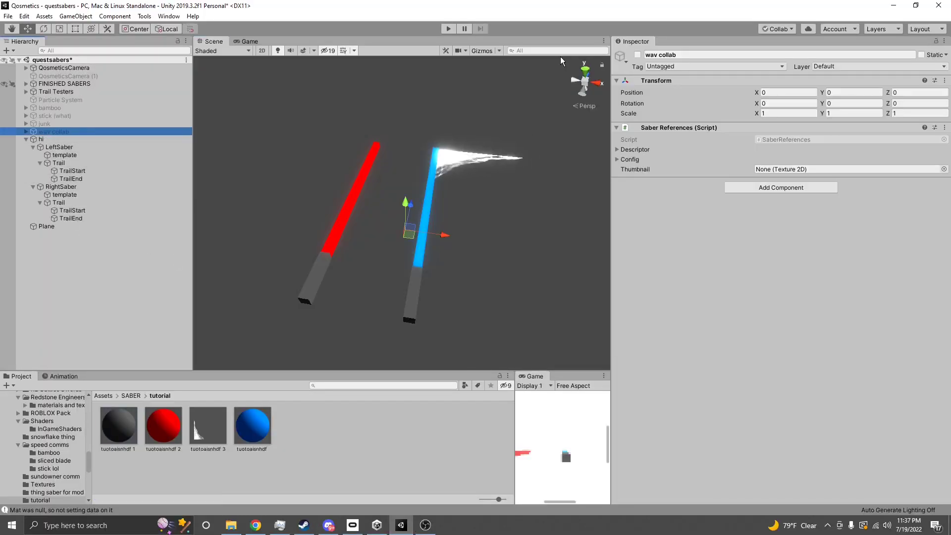
pyautogui.click(637, 54)
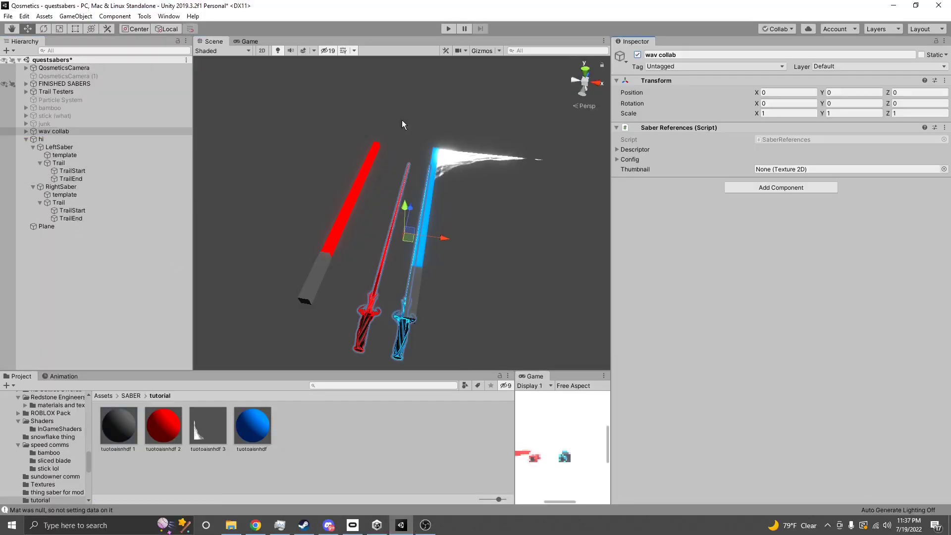
pyautogui.click(51, 141)
pyautogui.click(637, 55)
# Step: Run the scene in play mode and examine the animated handles and blades of both wav collab sabers up close
pyautogui.moveTo(440, 217); pyautogui.dragTo(455, 99, button='right')
pyautogui.press('w')
pyautogui.click(449, 29)
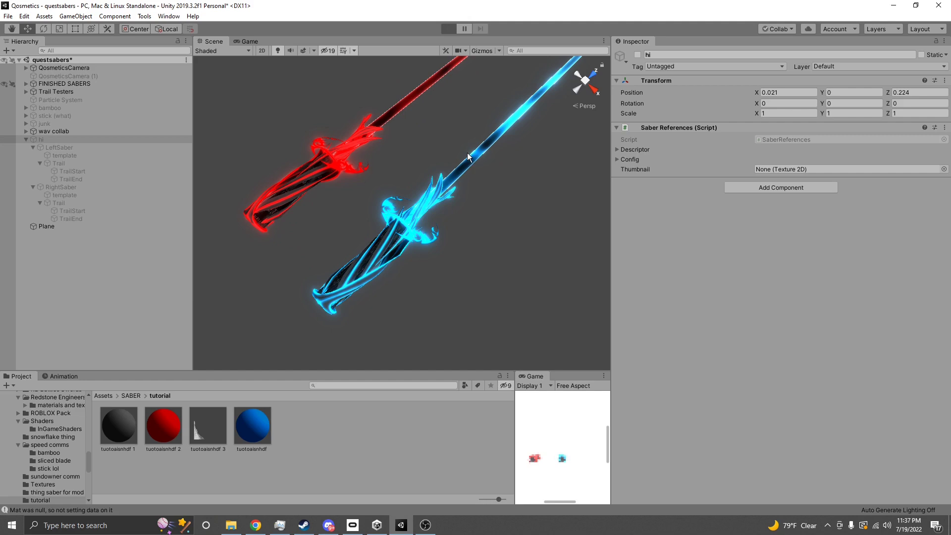
pyautogui.moveTo(510, 268); pyautogui.dragTo(384, 251, button='right')
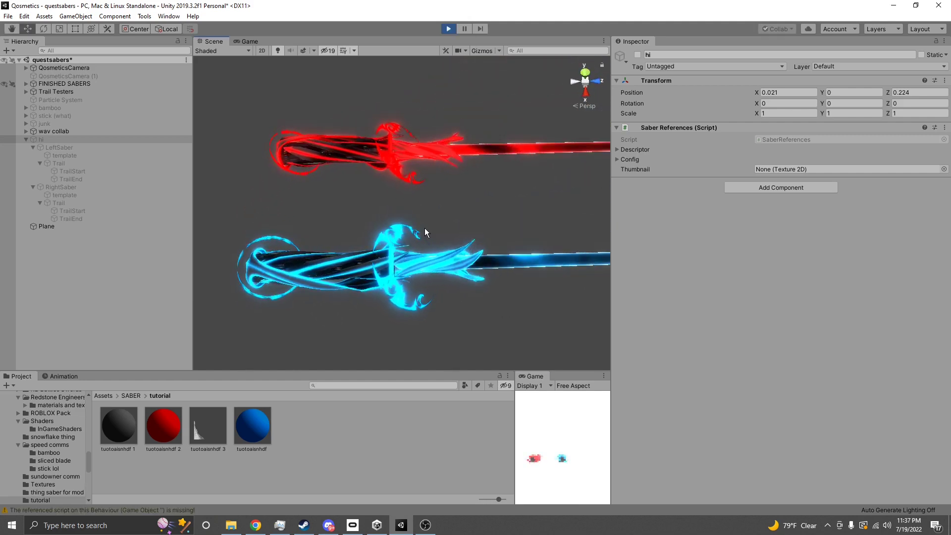
pyautogui.moveTo(444, 217); pyautogui.dragTo(467, 224, button='right')
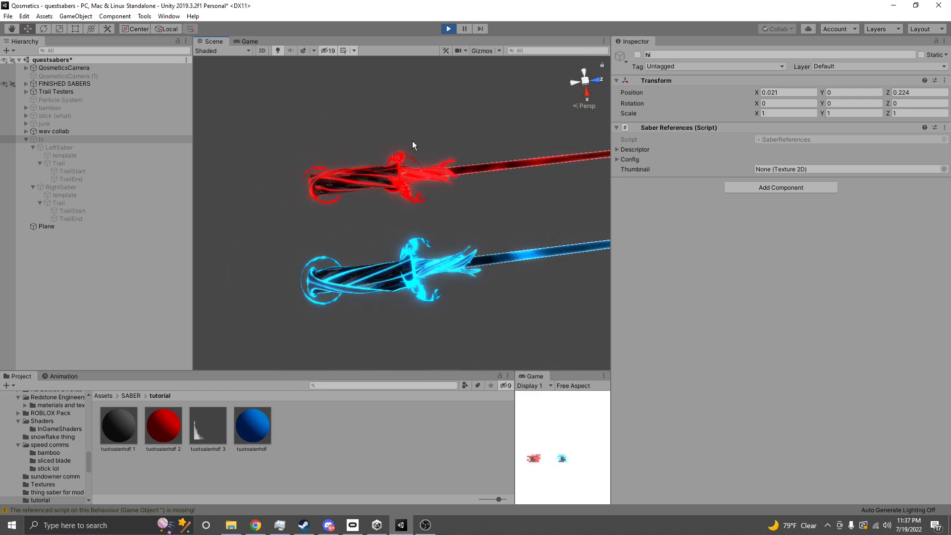
pyautogui.moveTo(282, 109); pyautogui.dragTo(510, 318)
pyautogui.click(479, 332)
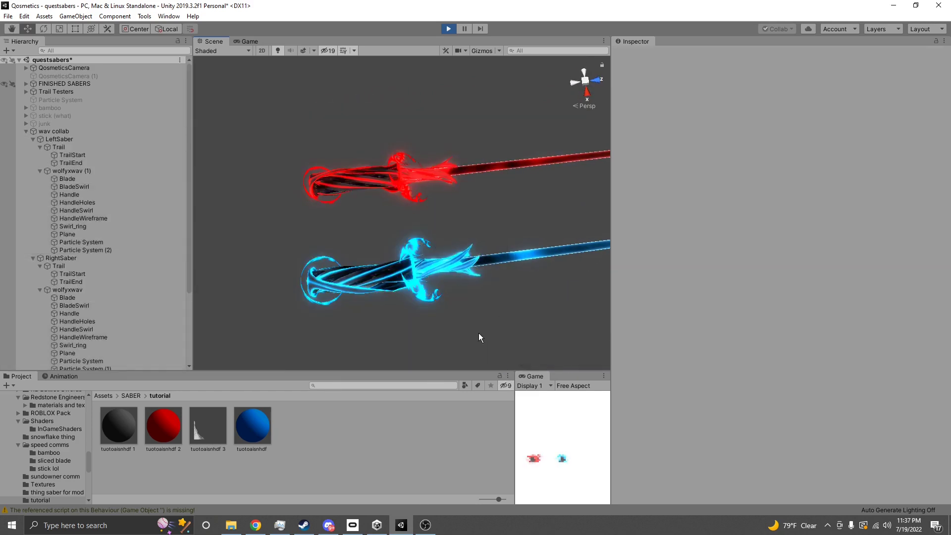
pyautogui.moveTo(469, 326); pyautogui.dragTo(483, 322, button='right')
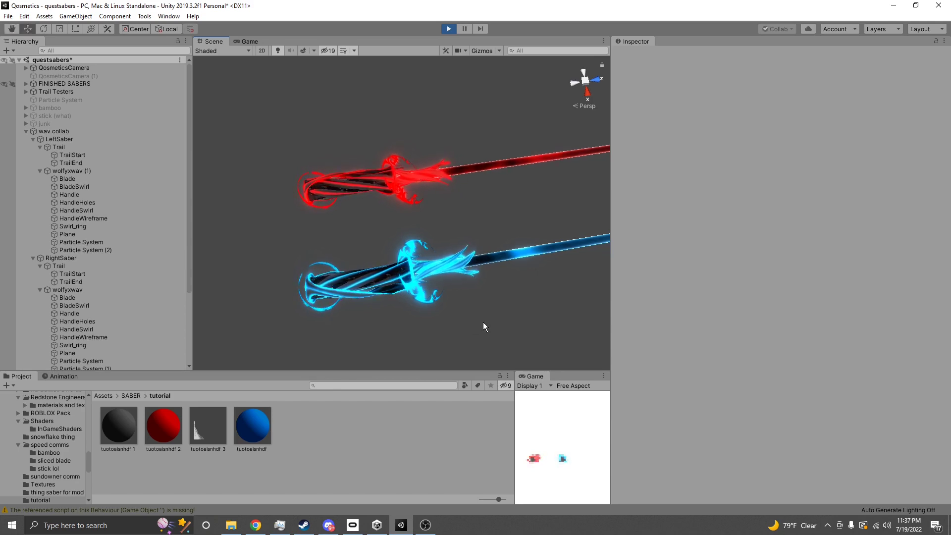